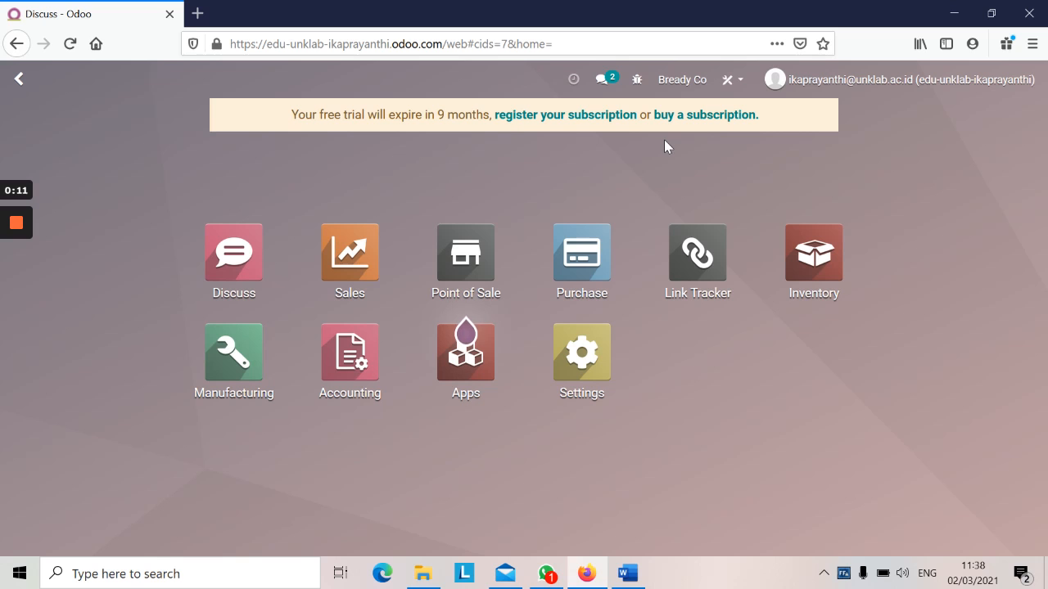
Switch to the Word document "2. Transaksi Awal", enlarge the page to 120% and review the February 2021 transactions.
click(627, 577)
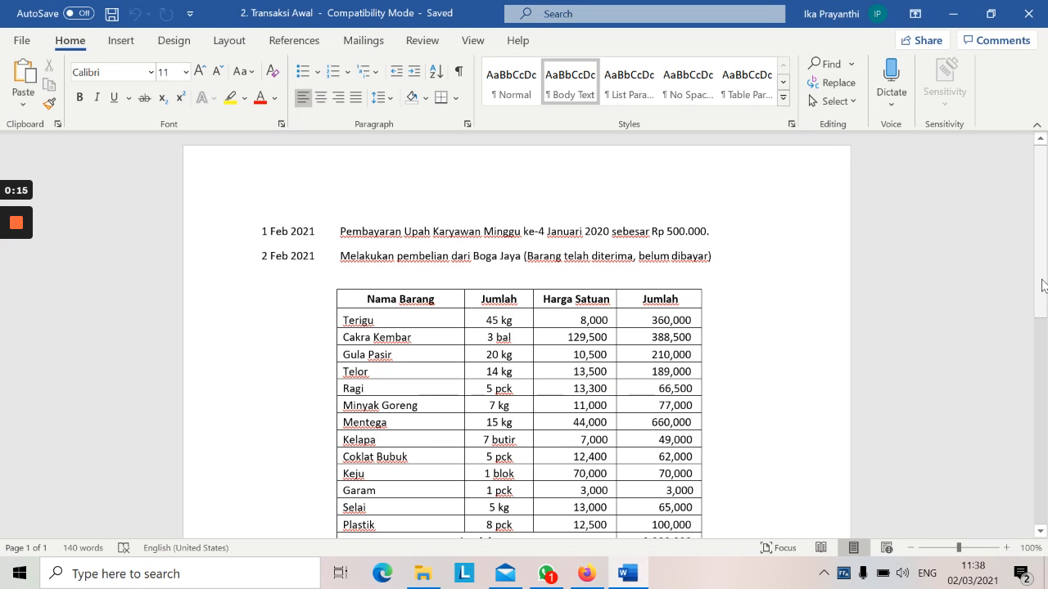
scroll(1040, 295, down, 1)
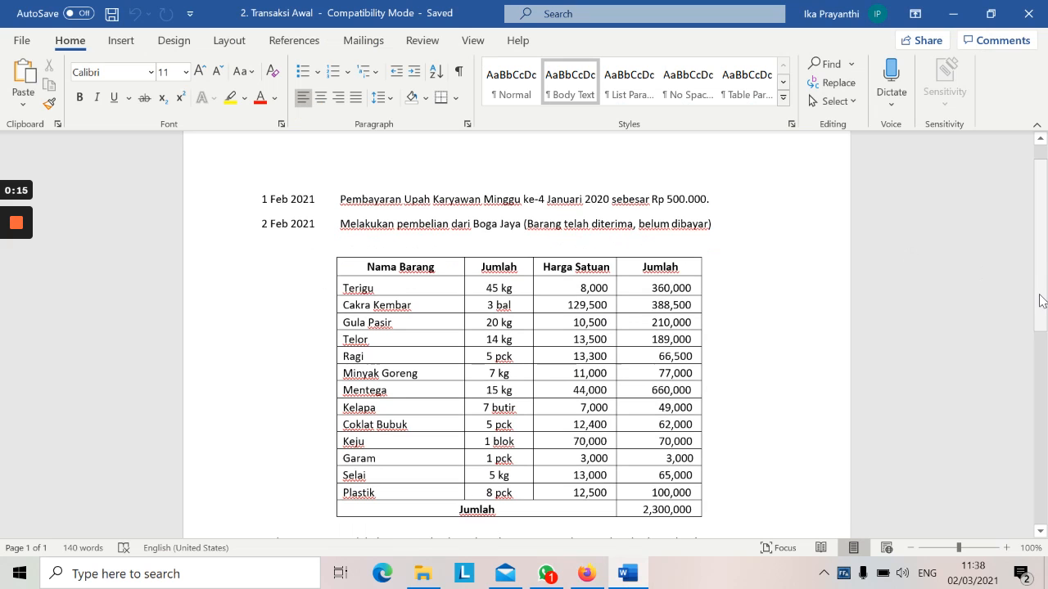
click(1006, 547)
click(1005, 548)
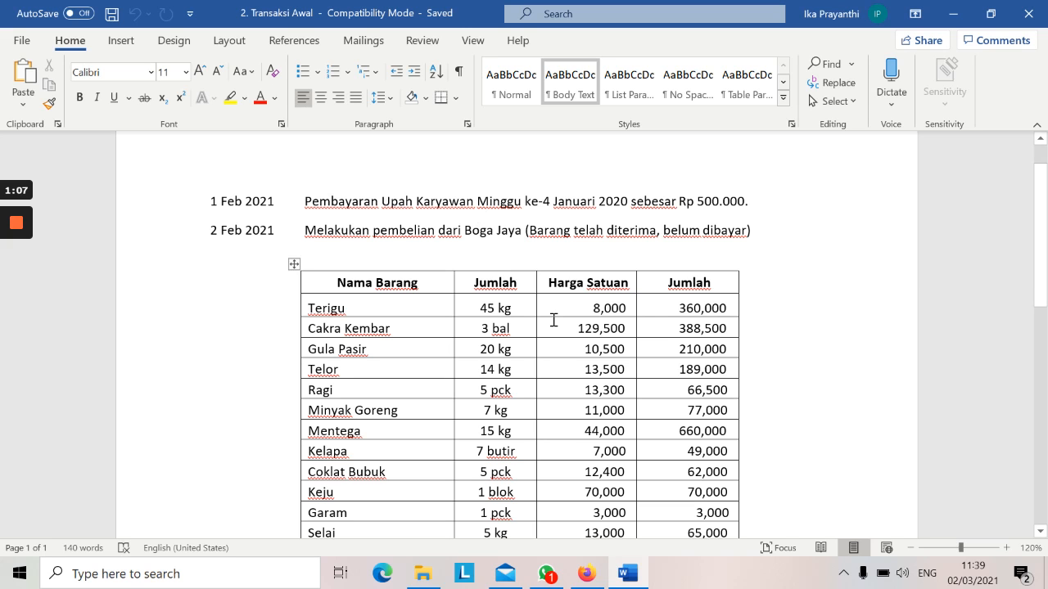
Switch to Odoo in Firefox and start a new Cash journal transaction in Accounting.
click(589, 578)
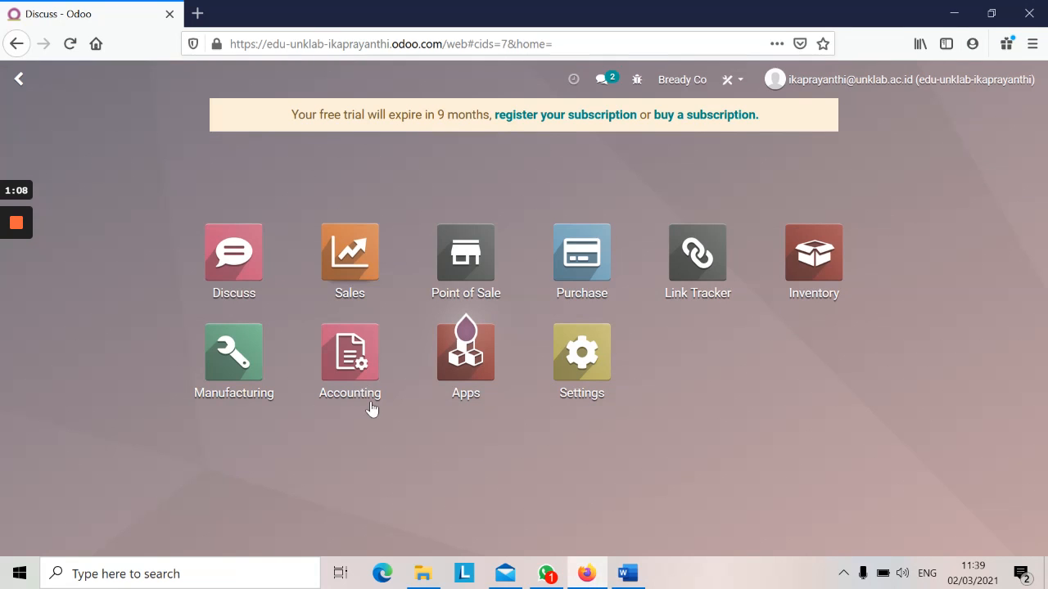
click(340, 361)
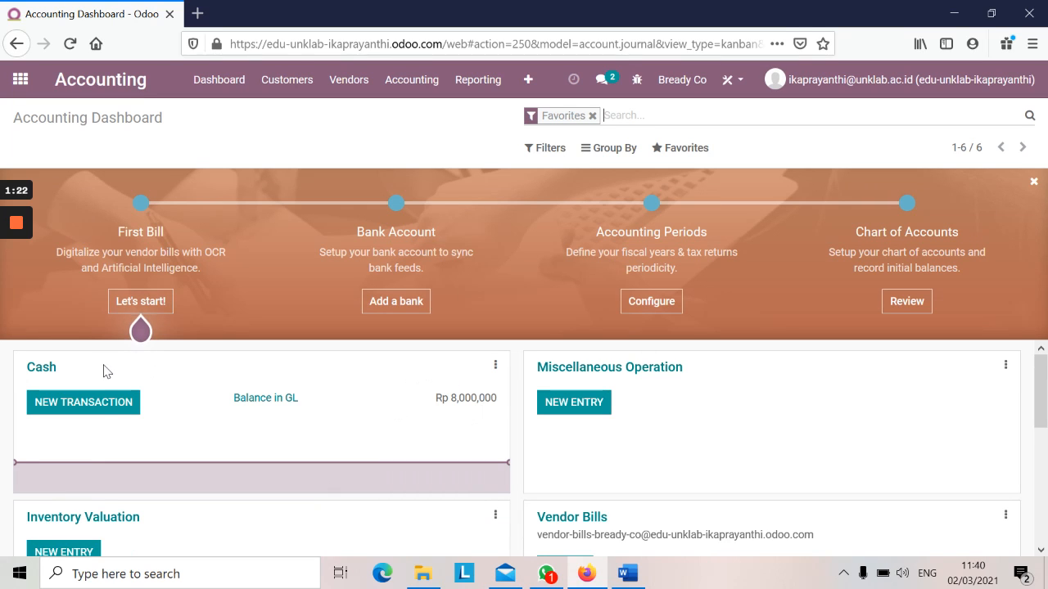
click(94, 412)
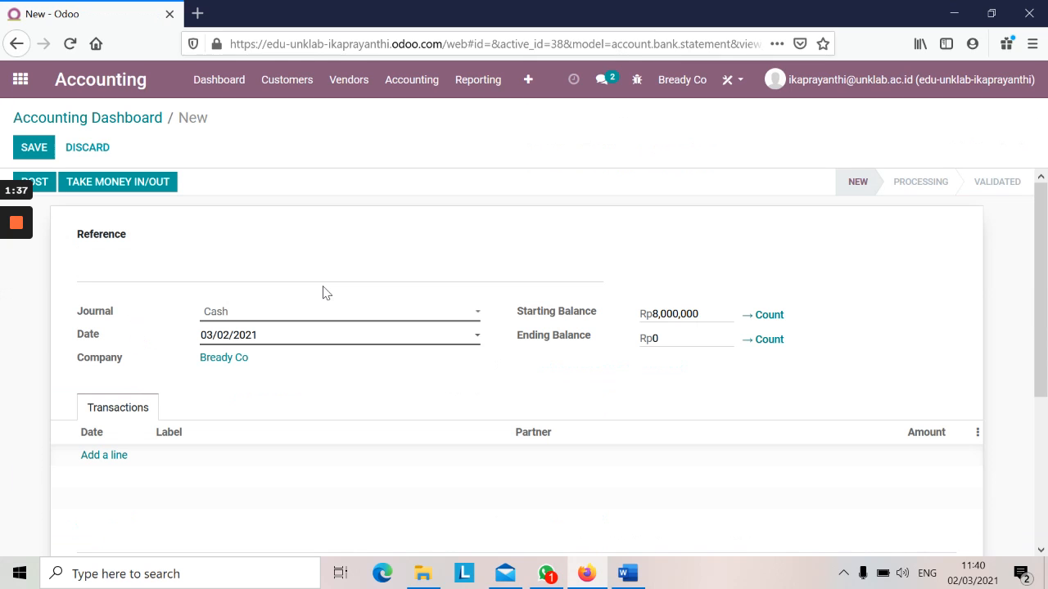
Enter "Pembayaran Gaji Minggu ke -4 Januari" as the cash statement's reference.
click(139, 252)
text(R)
key(BackSpace)
text(Pembayaran Gaji Minggu)
key(BackSpace)
text(gu ke -4 )
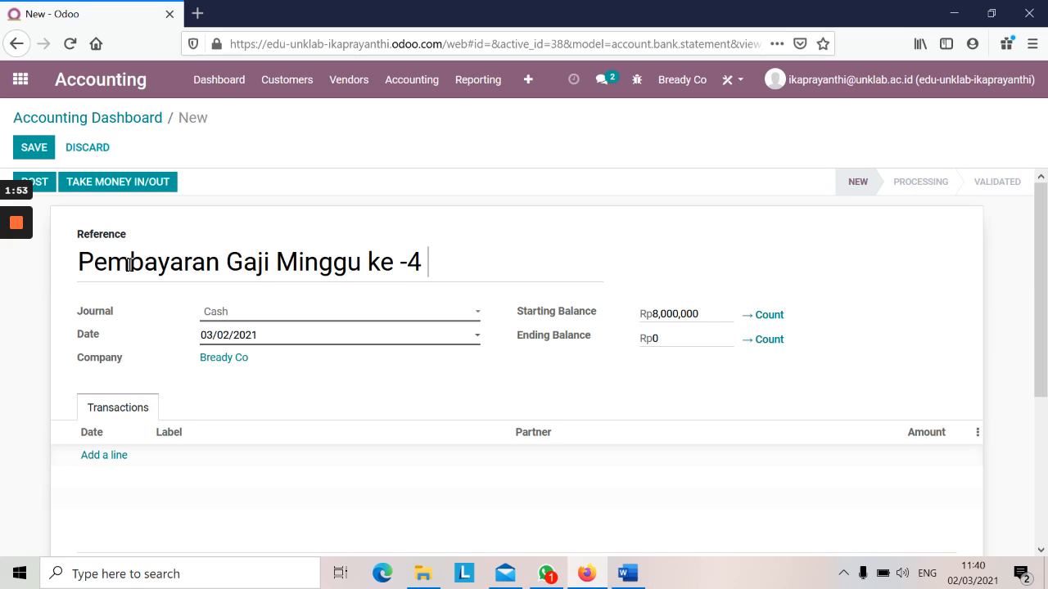
text(Januari)
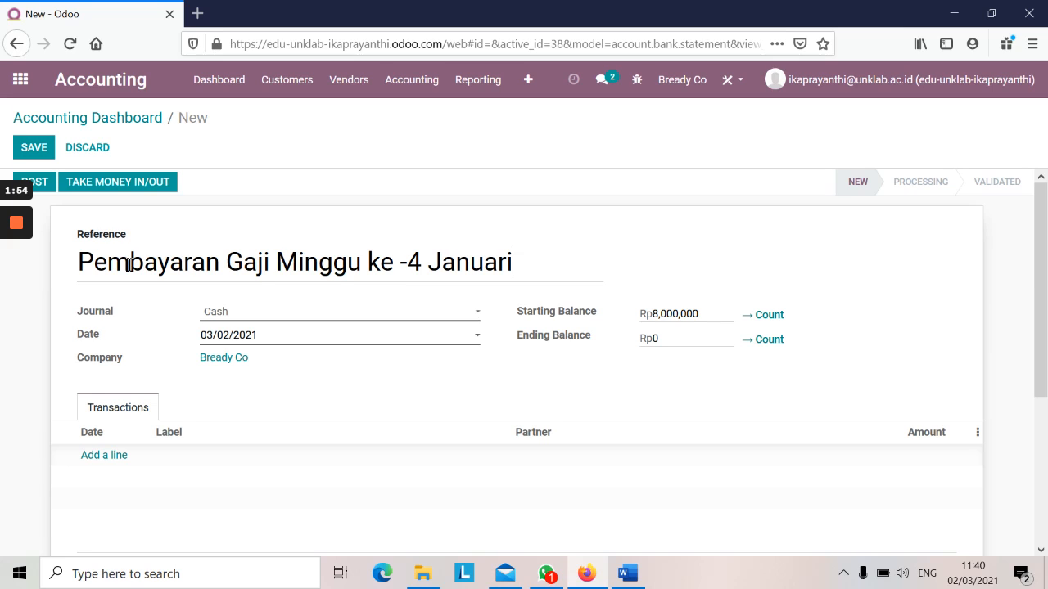
Set the cash statement's date to 1 February 2021 (02/01/2021).
click(220, 342)
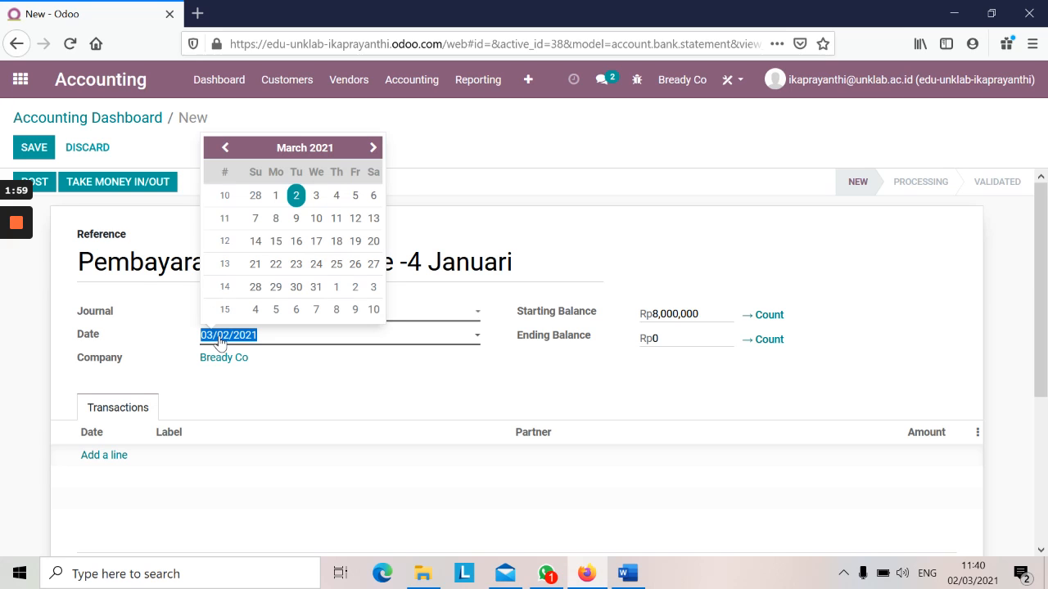
click(222, 150)
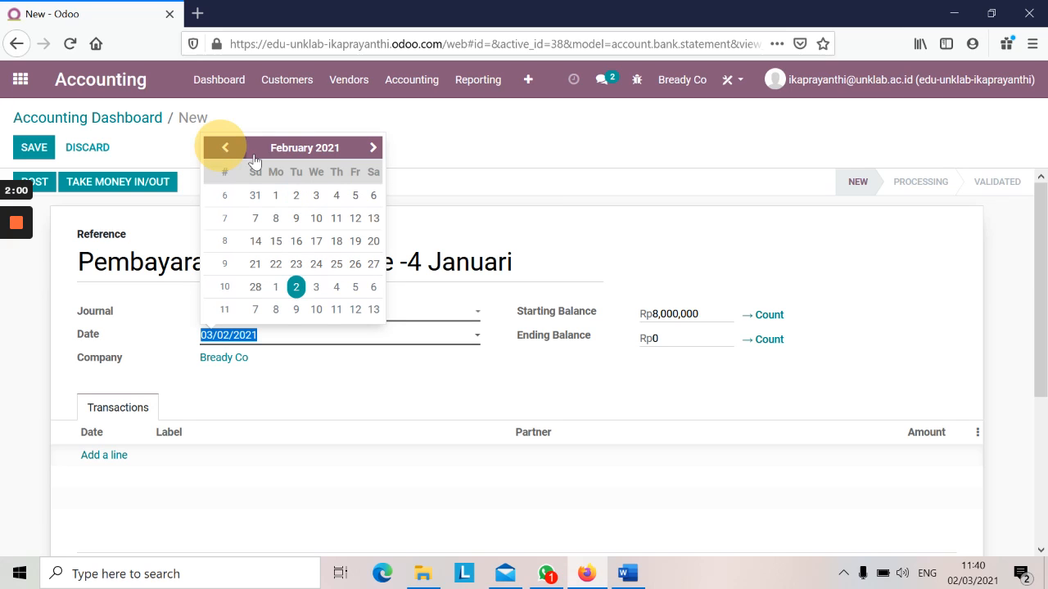
click(275, 197)
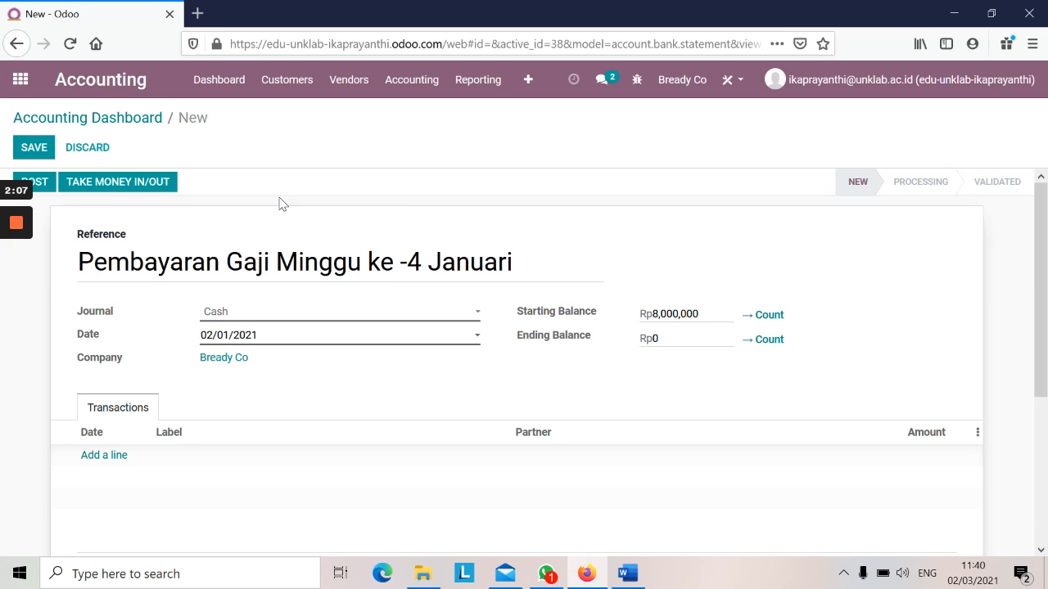
click(221, 343)
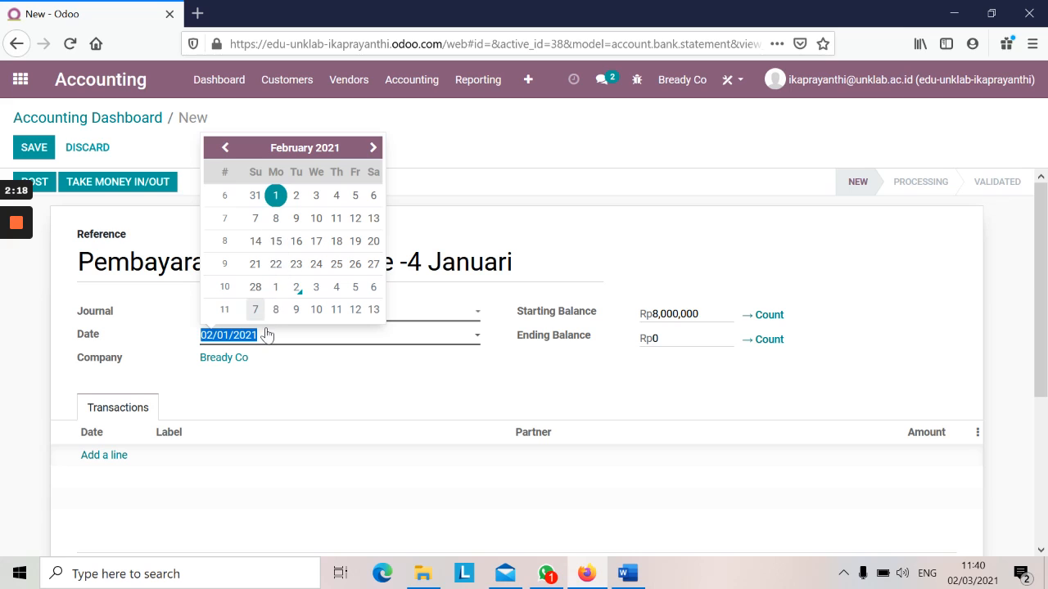
click(266, 334)
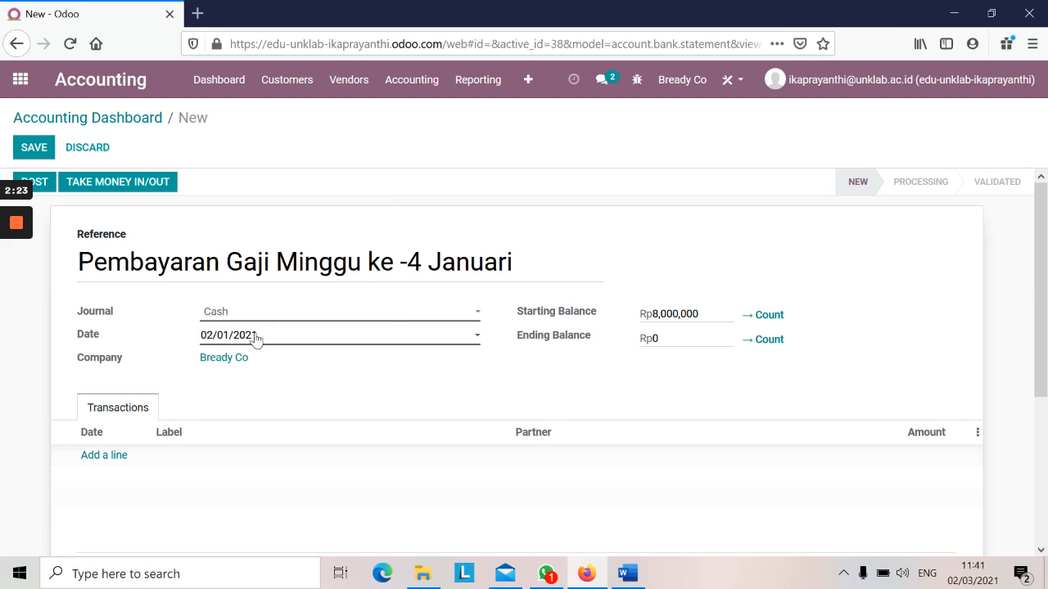
Add a transaction line labelled "Bayar Gaji" with an amount of -500000.
click(114, 456)
click(196, 456)
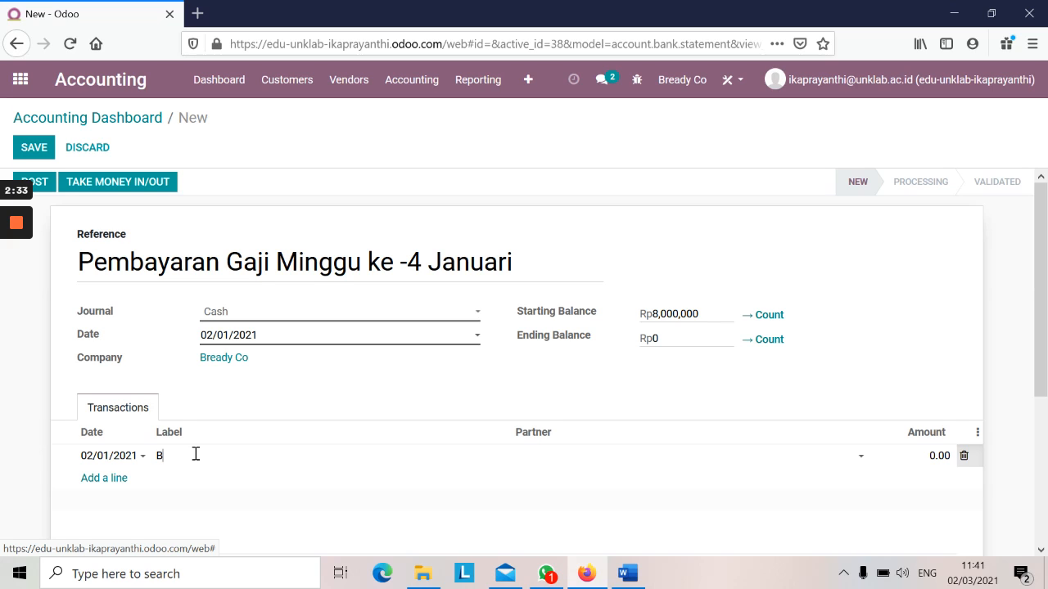
text(Bayar Gaji)
click(921, 456)
key(BackSpace)
text(-500000)
click(992, 452)
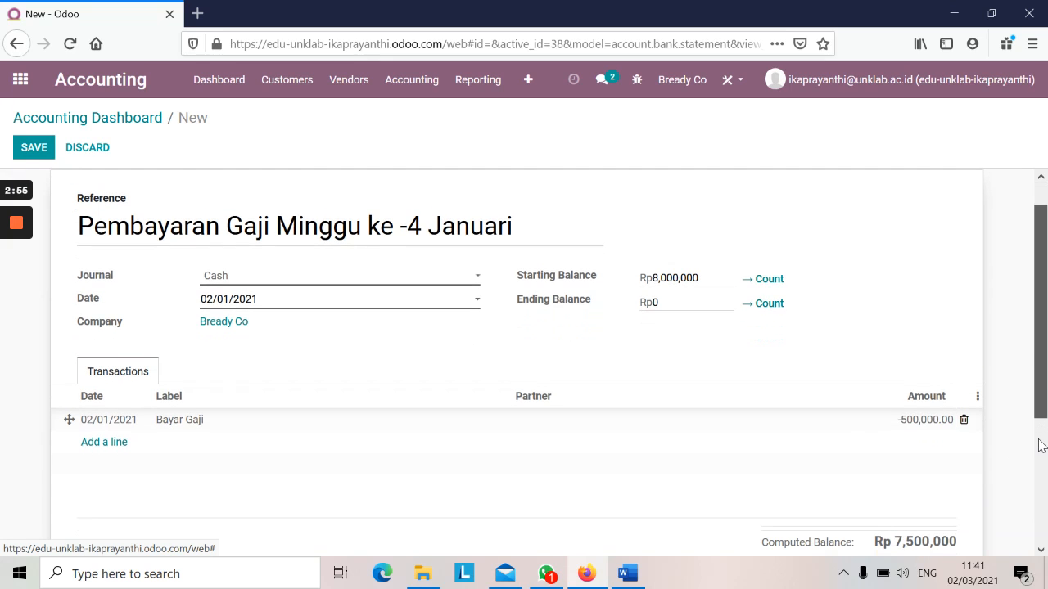
Set the cash statement's ending balance to 7500000 and post the statement.
scroll(1010, 529, down, 2)
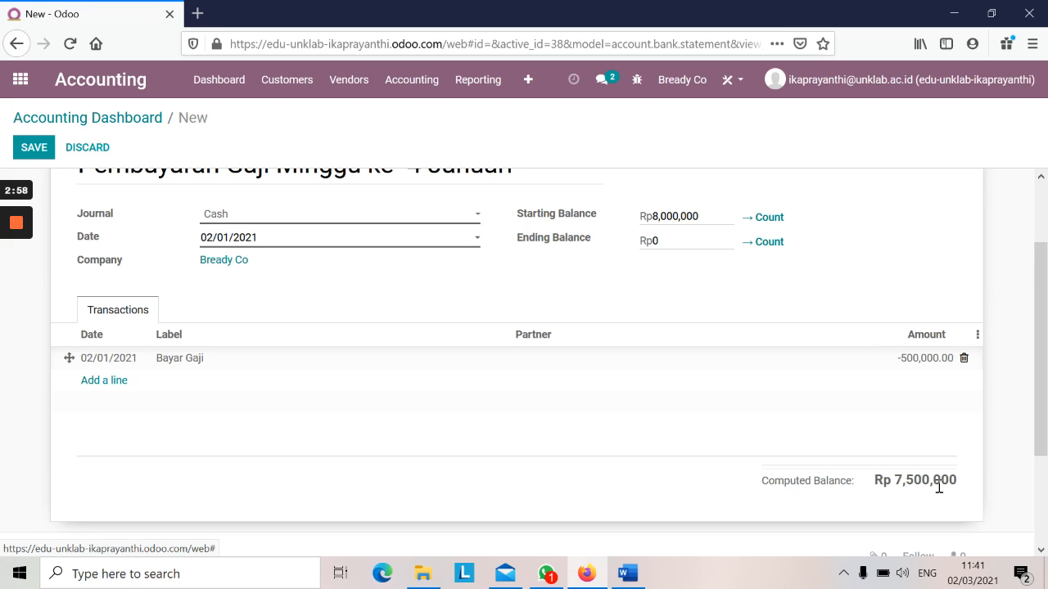
click(663, 235)
key(BackSpace)
text(7500000)
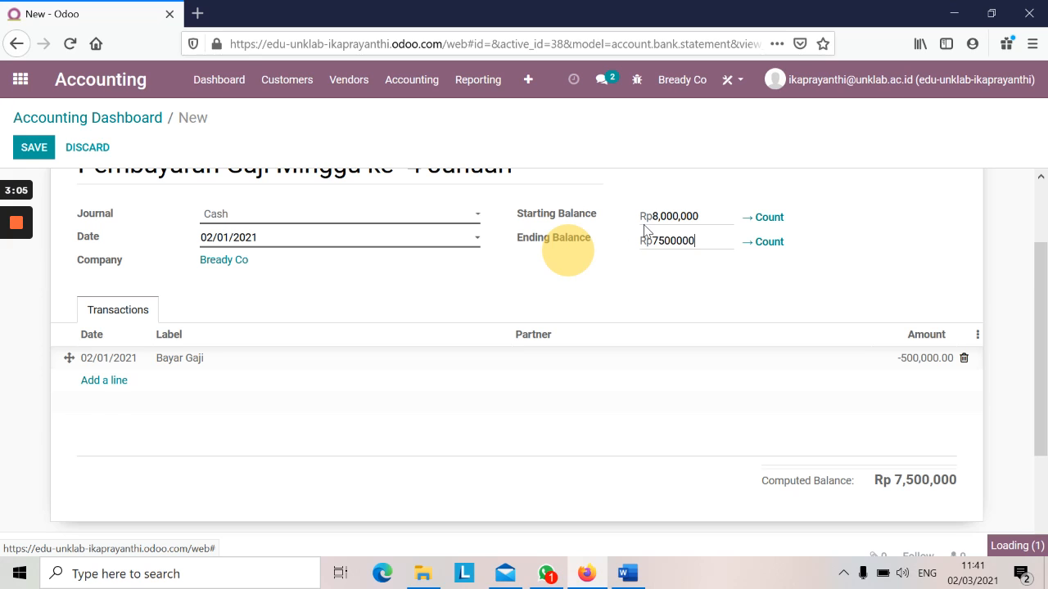
key(Tab)
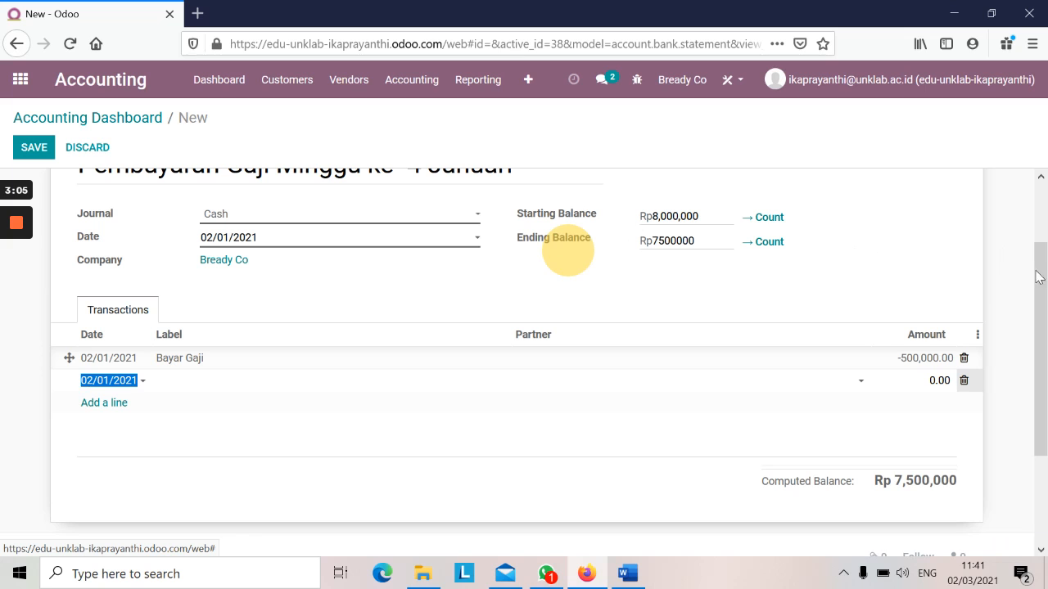
drag(1046, 283, 1045, 184)
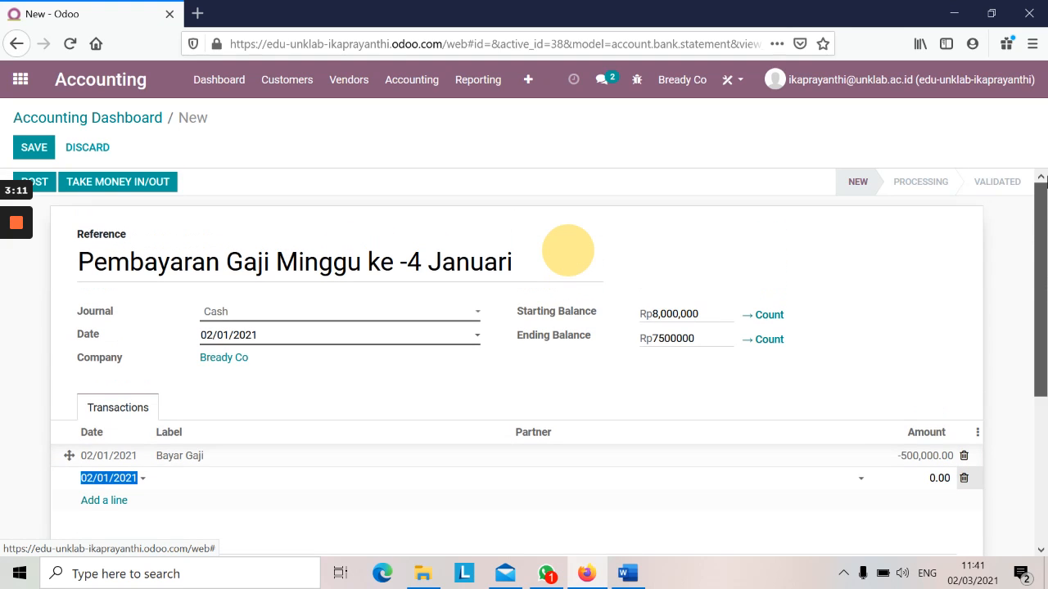
click(48, 187)
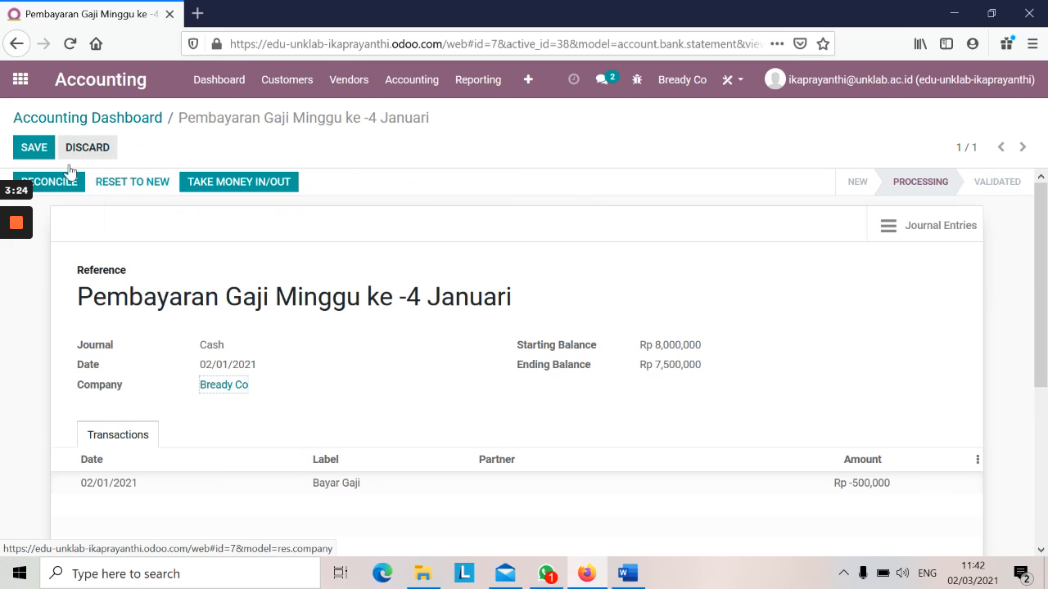
Reconcile the Bayar Gaji line manually against account 21131 Hutang Gaji & Upah, validate it and return to the Accounting dashboard.
click(73, 190)
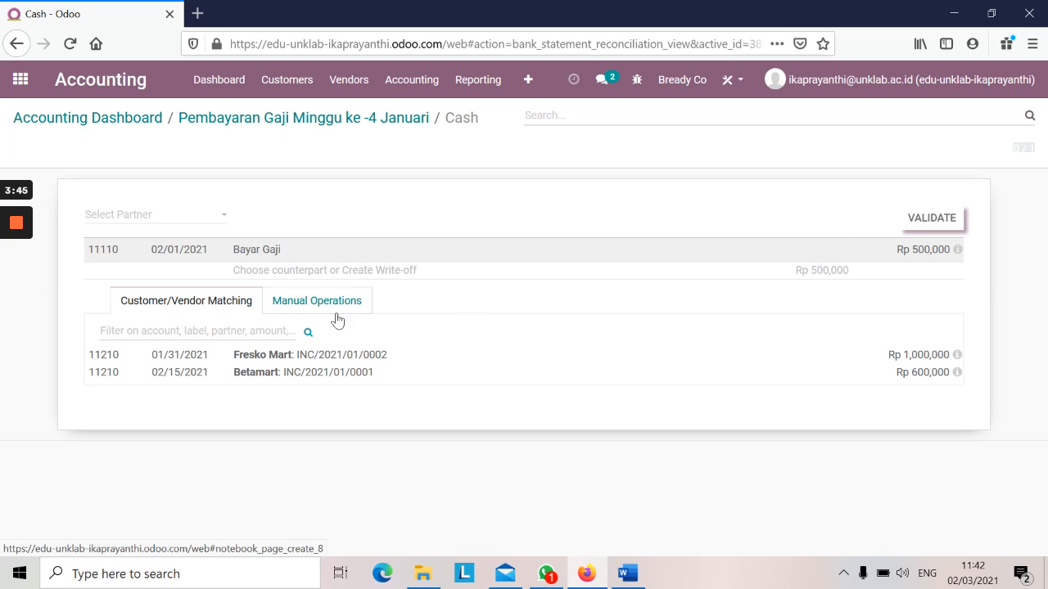
click(282, 304)
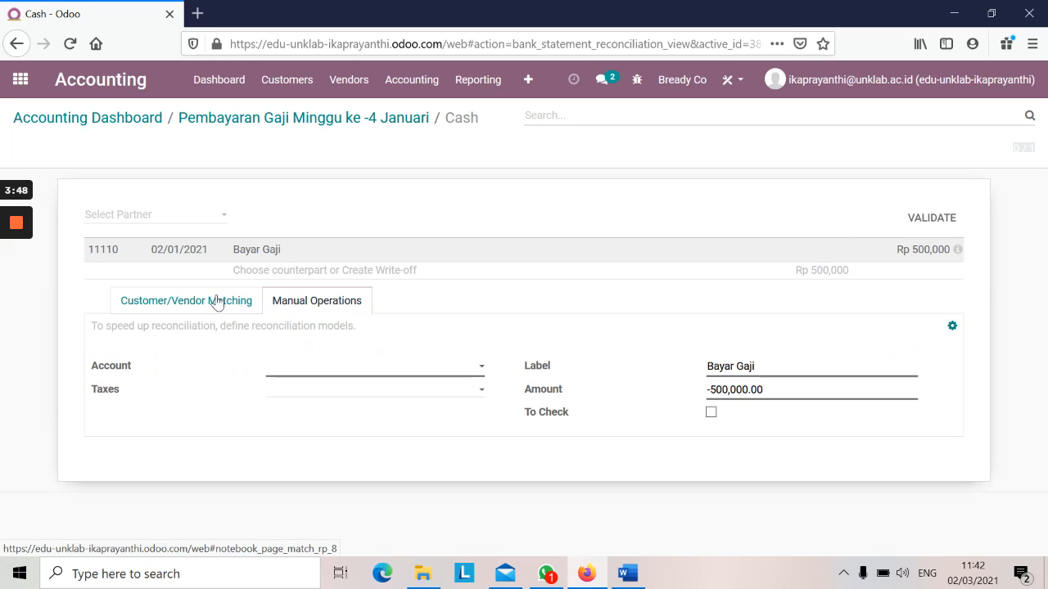
click(217, 303)
click(296, 310)
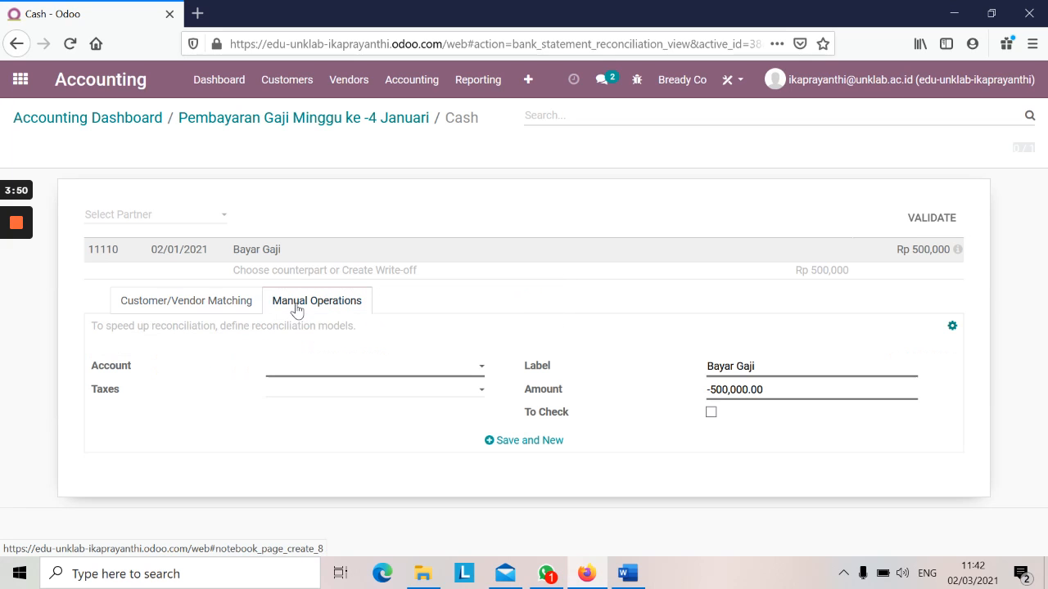
click(343, 377)
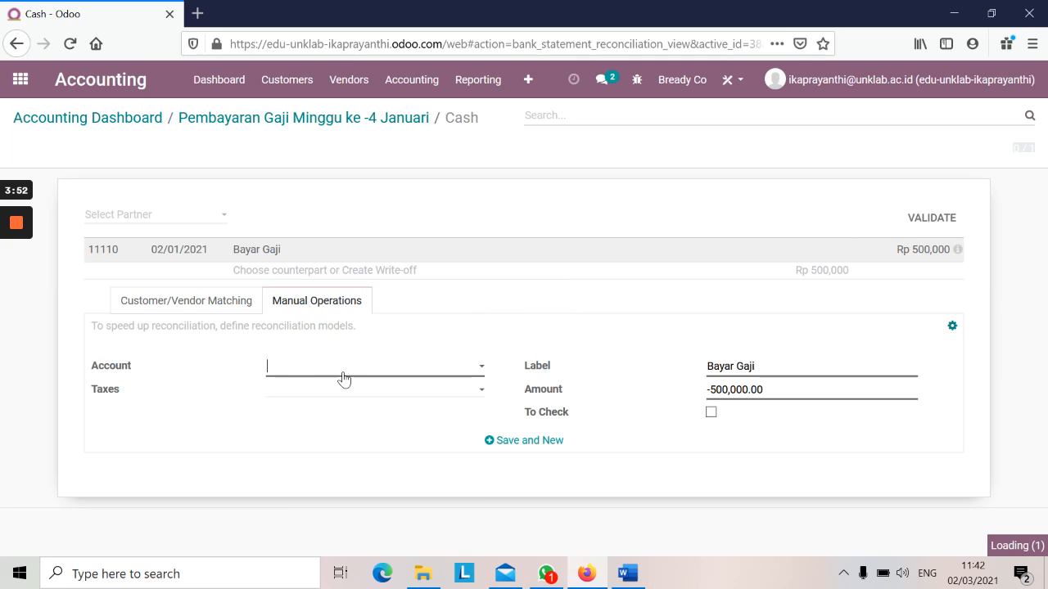
text(hutang)
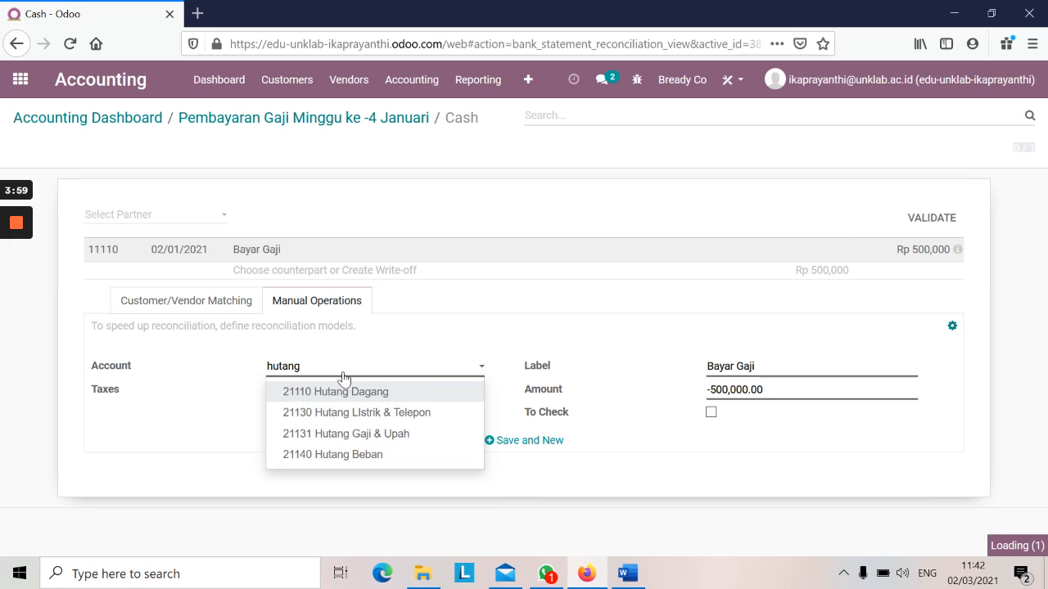
click(360, 434)
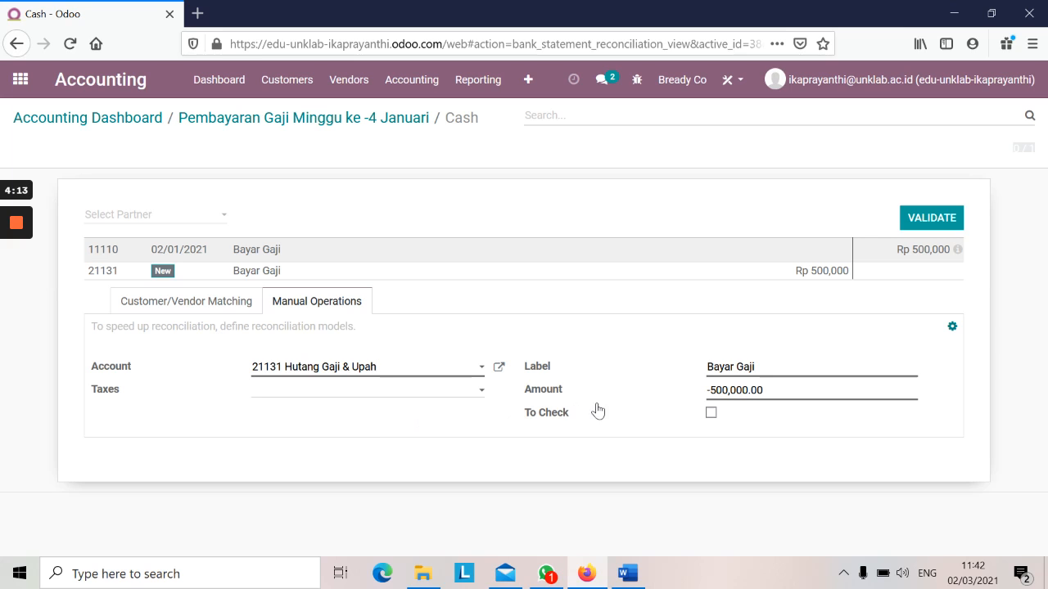
click(379, 370)
click(933, 221)
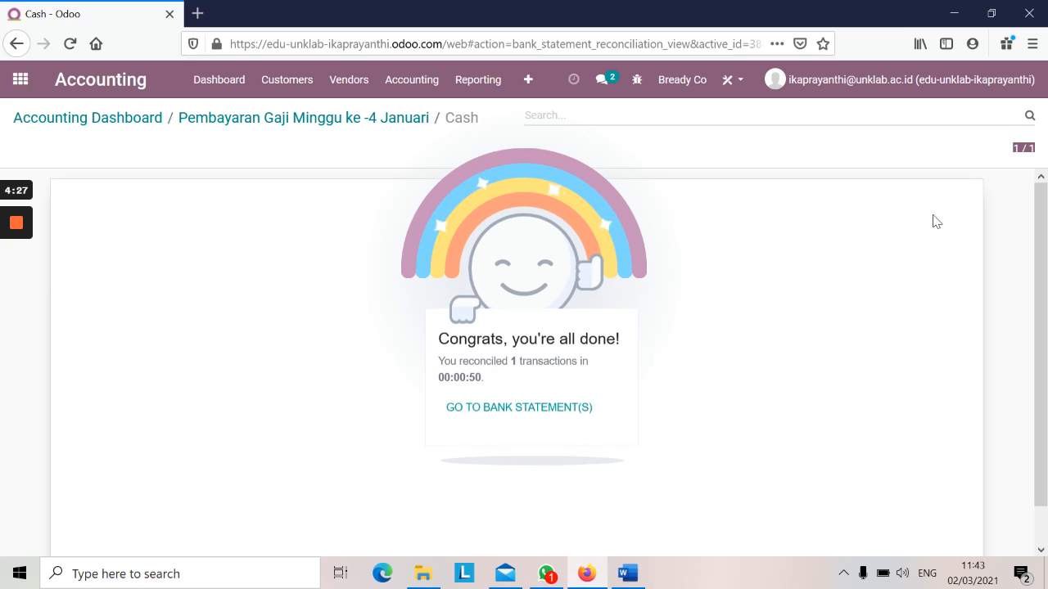
click(97, 130)
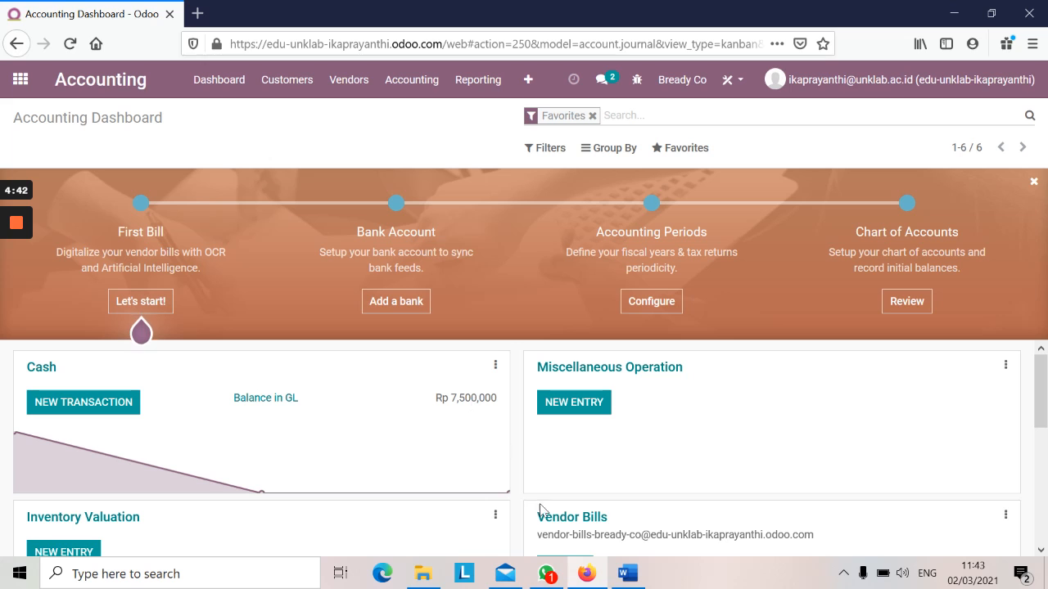
Switch to Word and review the 2 Feb 2021 purchase from Boga Jaya and its item table.
click(631, 575)
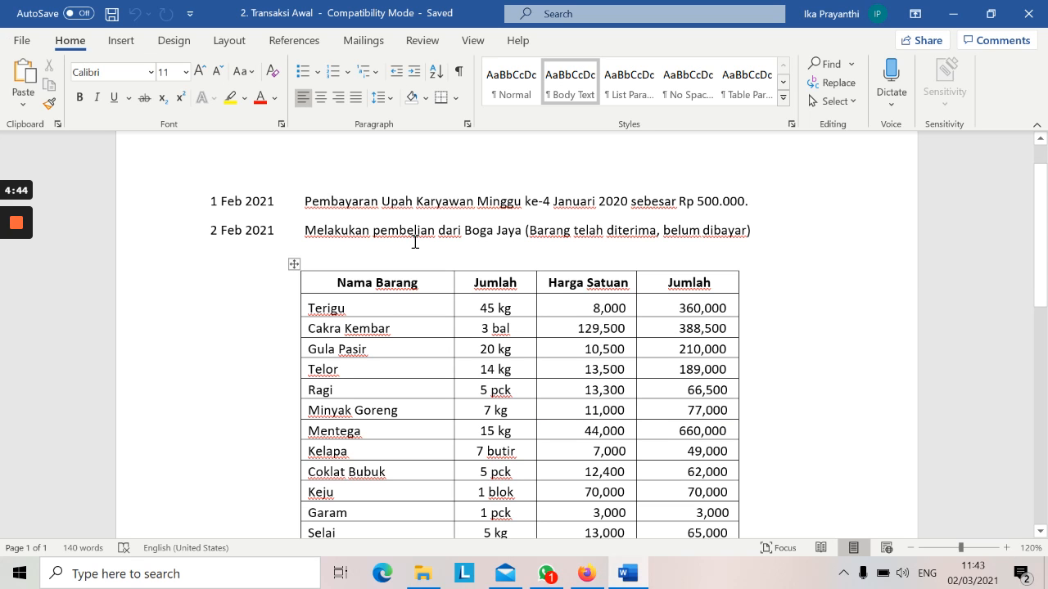
key(Down)
key(Down)
key(Down)
key(Down)
key(Down)
key(Down)
key(Down)
key(Down)
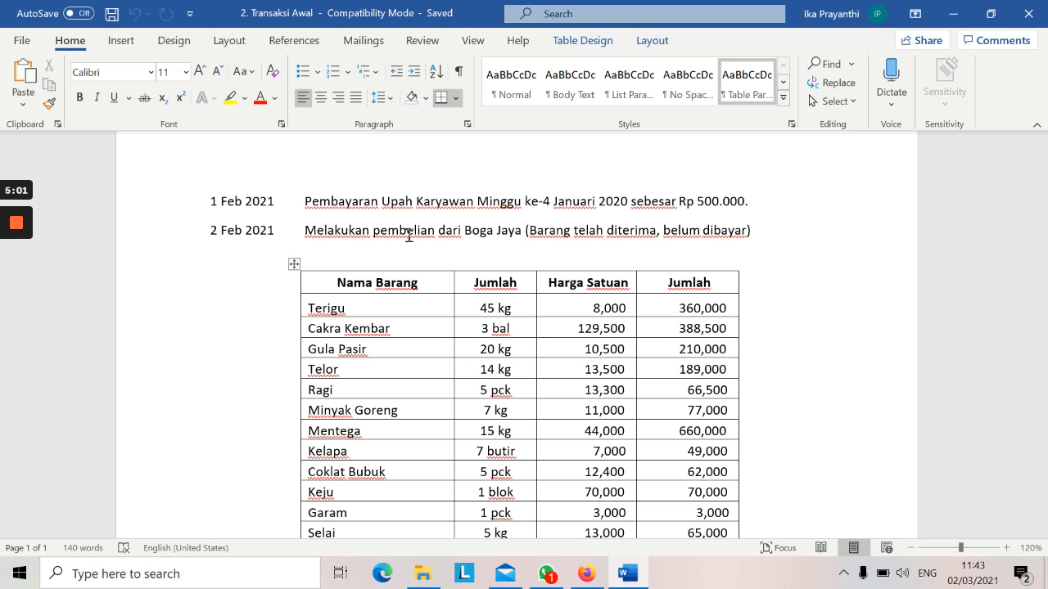
Switch to Odoo in Firefox and open the Purchase app's Requests for Quotation.
click(586, 574)
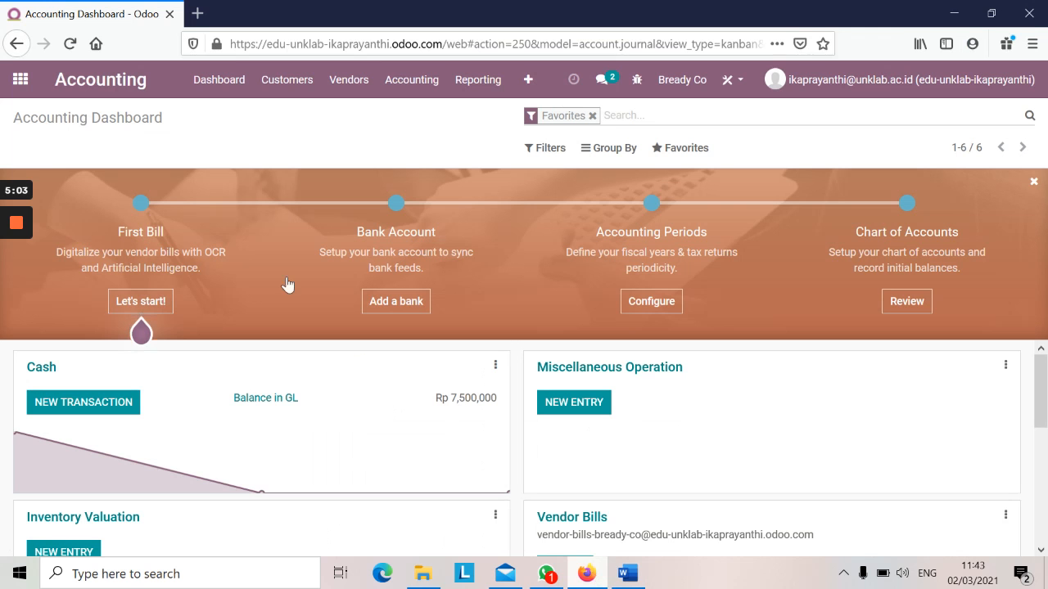
click(22, 81)
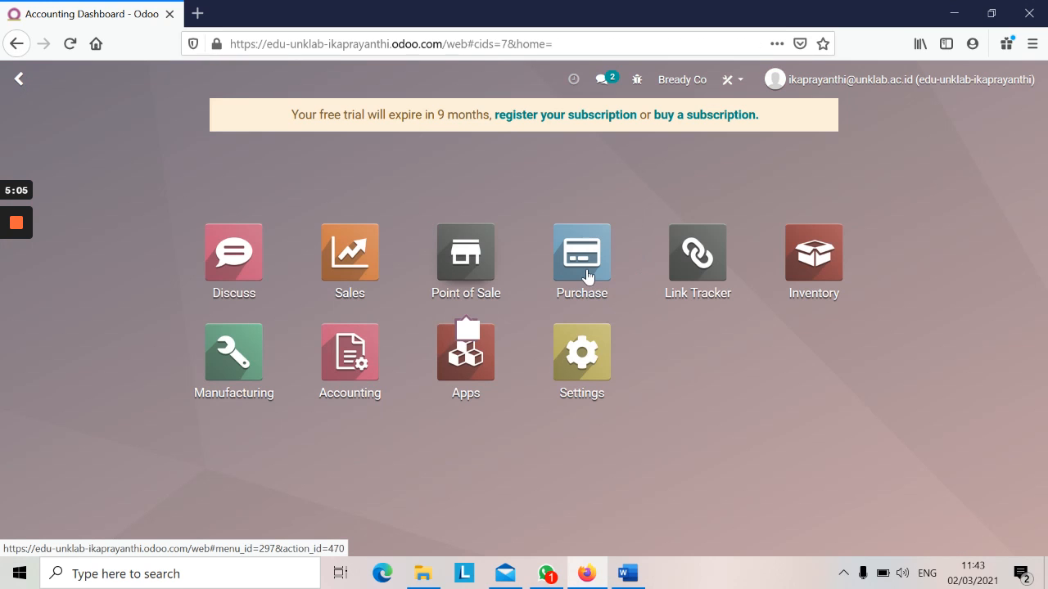
click(580, 269)
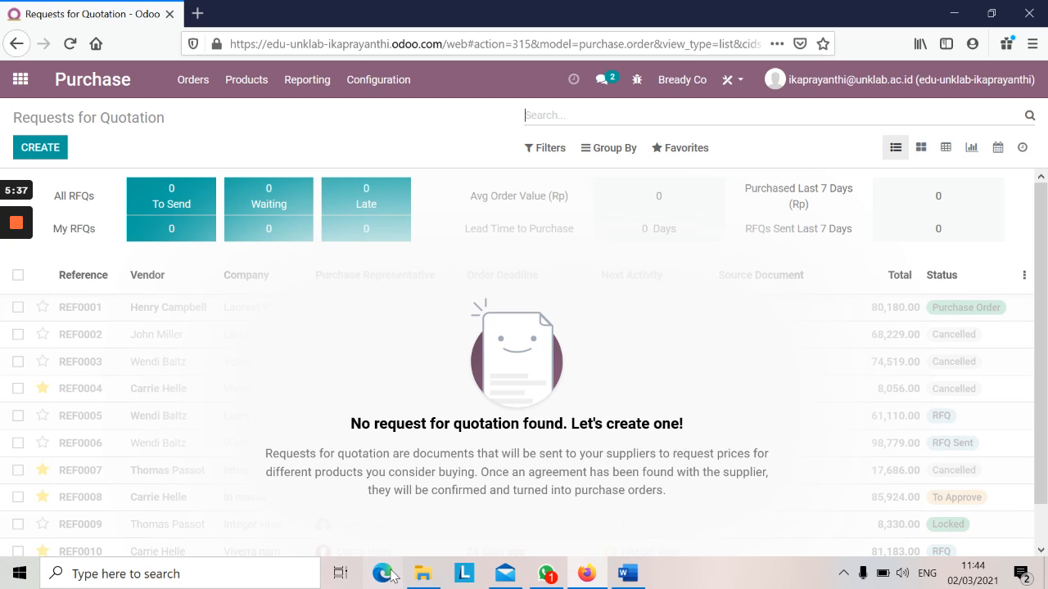
Switch back to Word and check the delivery and payment note of the Boga Jaya purchase.
click(629, 575)
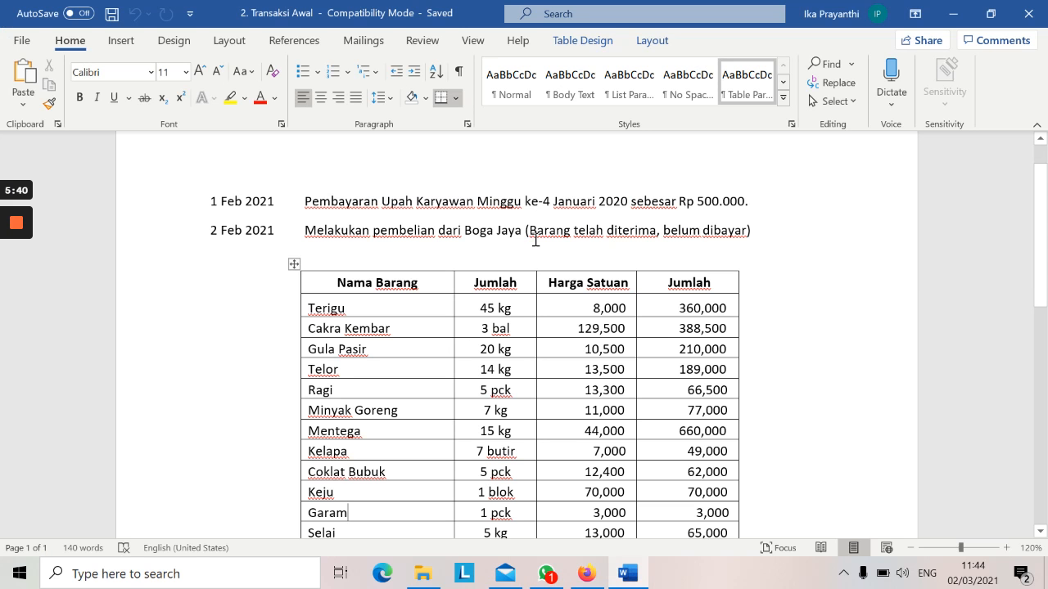
click(535, 238)
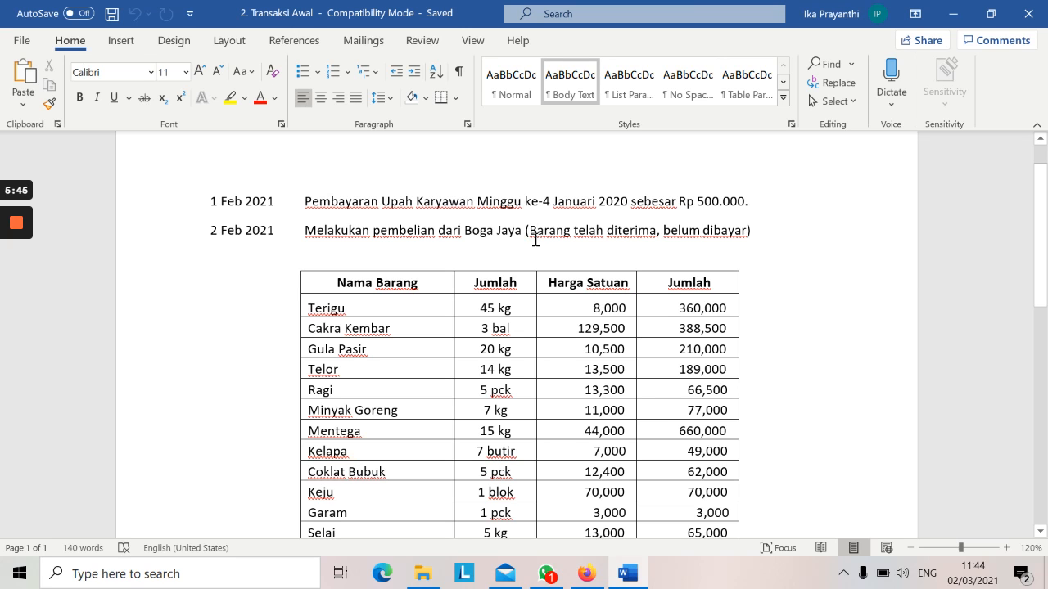
Examine the Boga Jaya purchase's item table in Word, down to its total and the following sales transaction.
click(541, 241)
key(Down)
key(Down)
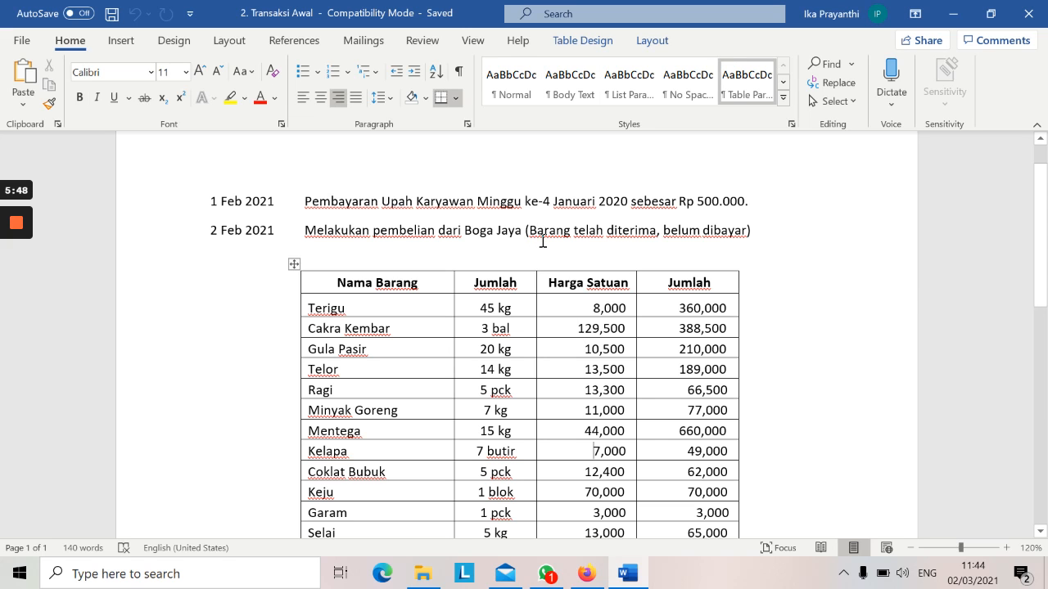
key(Down)
key(Down)
key(Down)
key(Down)
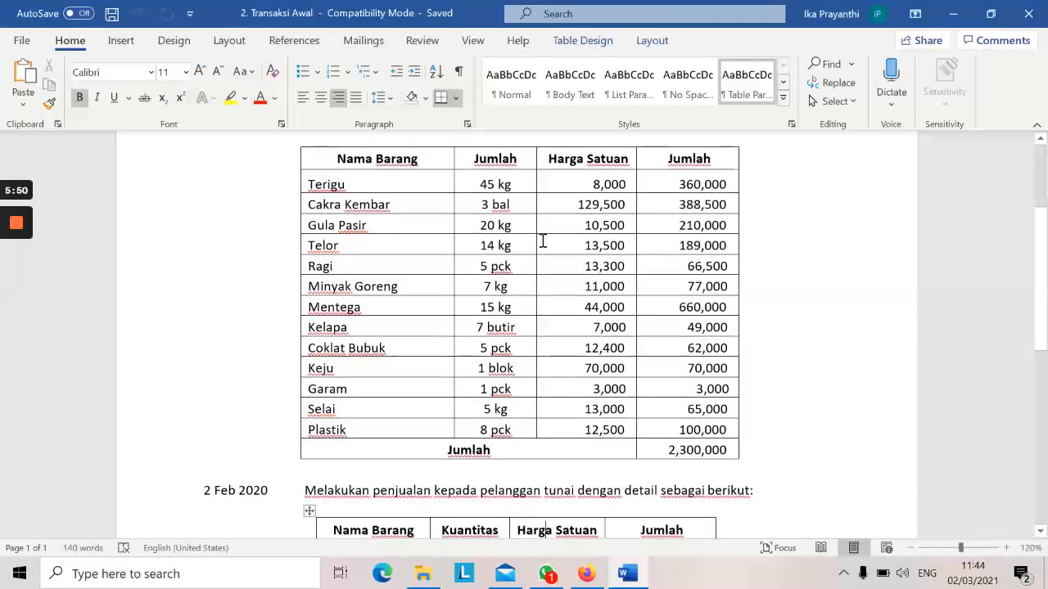
key(Up)
key(Up)
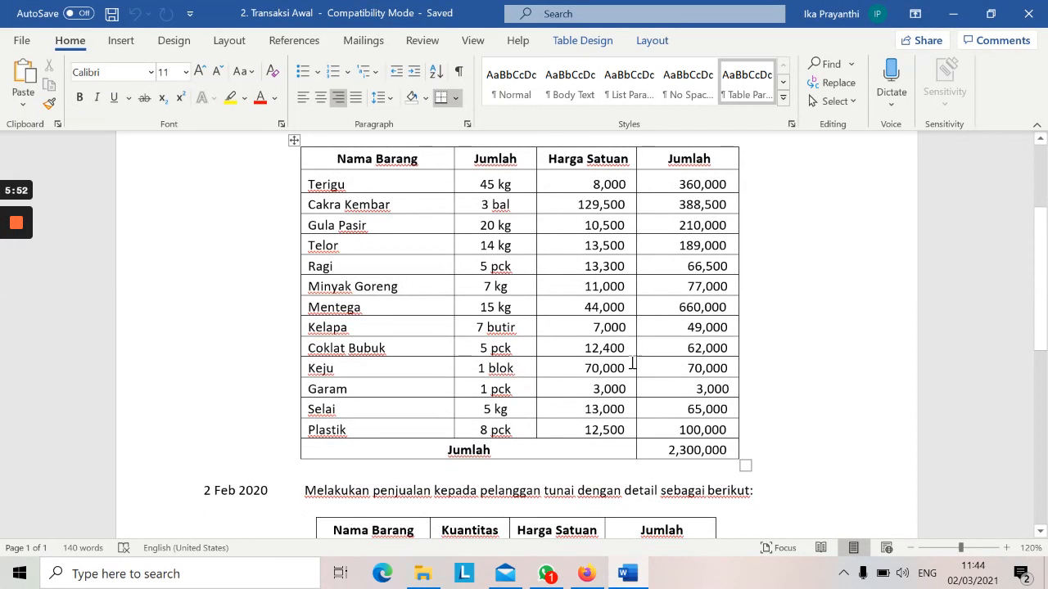
Switch to Odoo in Firefox, create a new request for quotation and choose Boga Jaya as vendor.
click(588, 574)
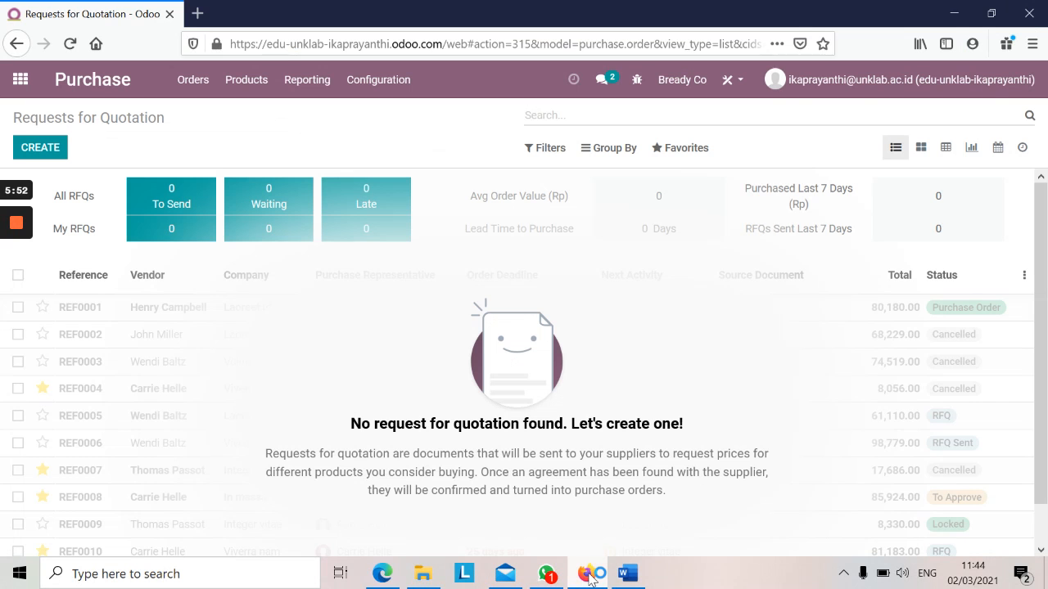
click(46, 151)
click(46, 152)
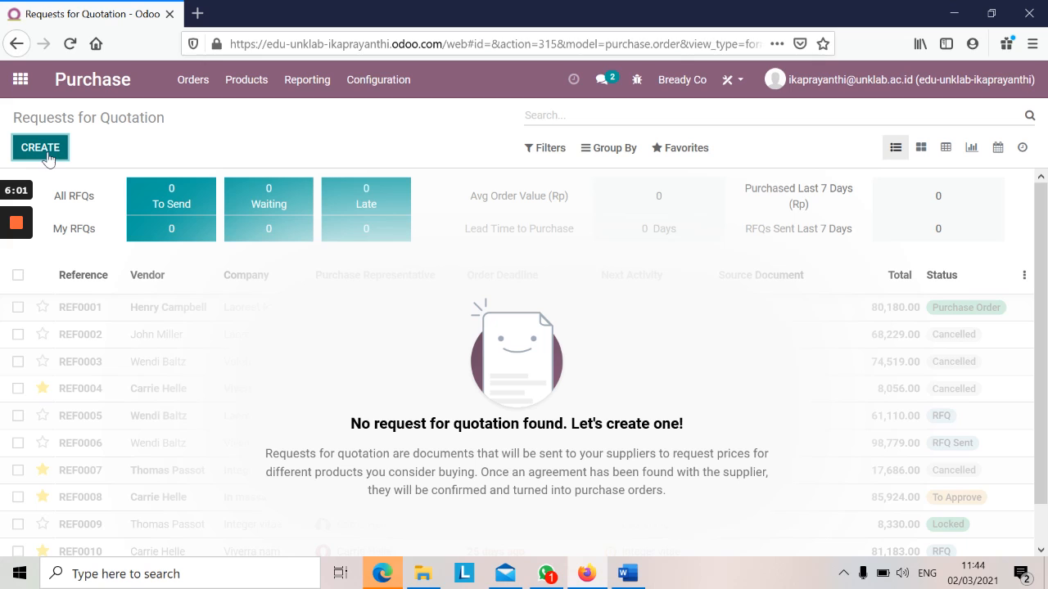
click(50, 156)
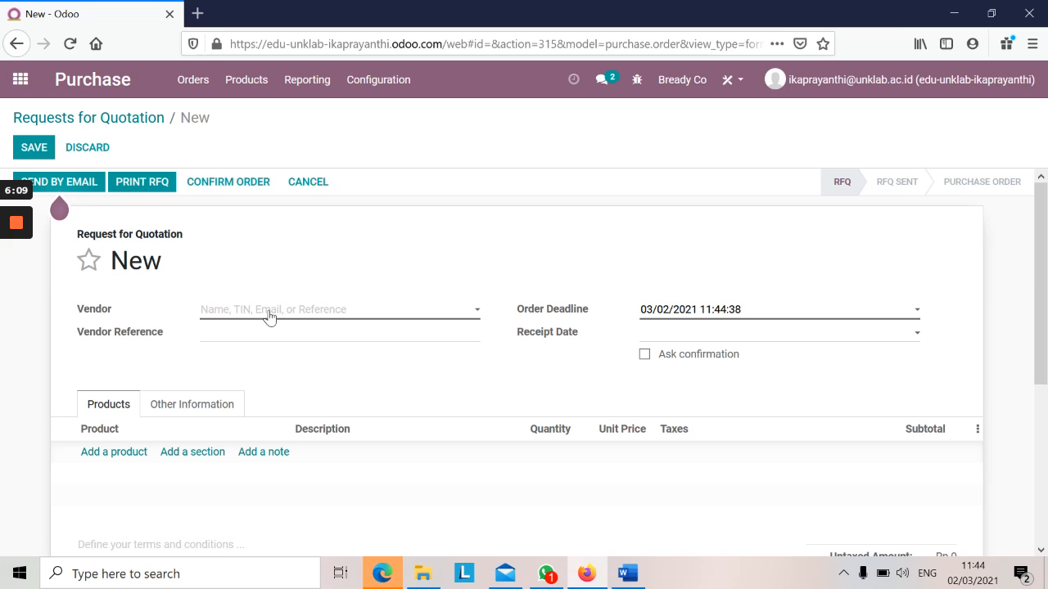
text(boga)
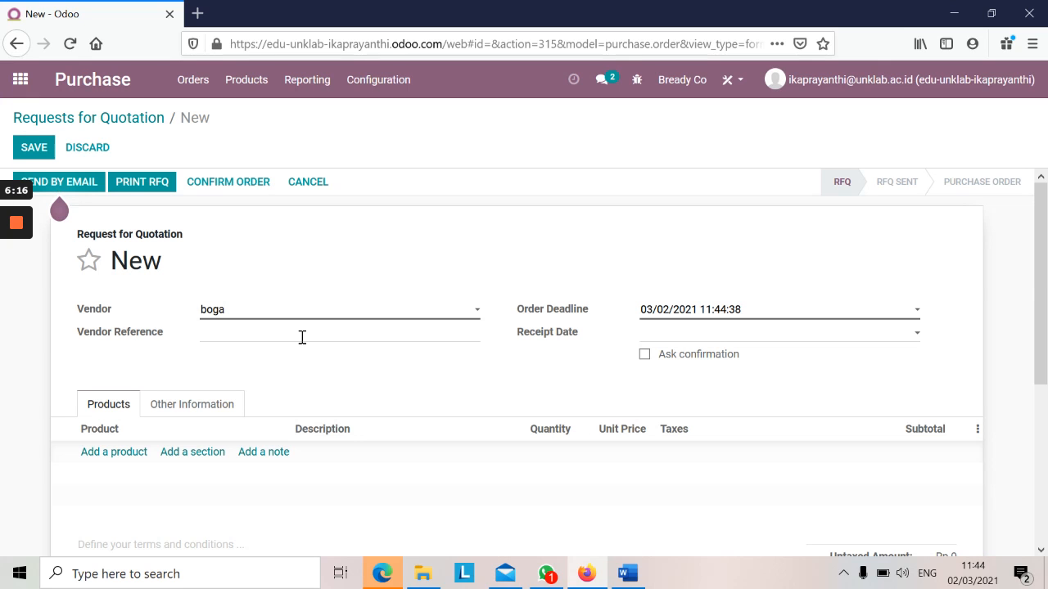
click(290, 313)
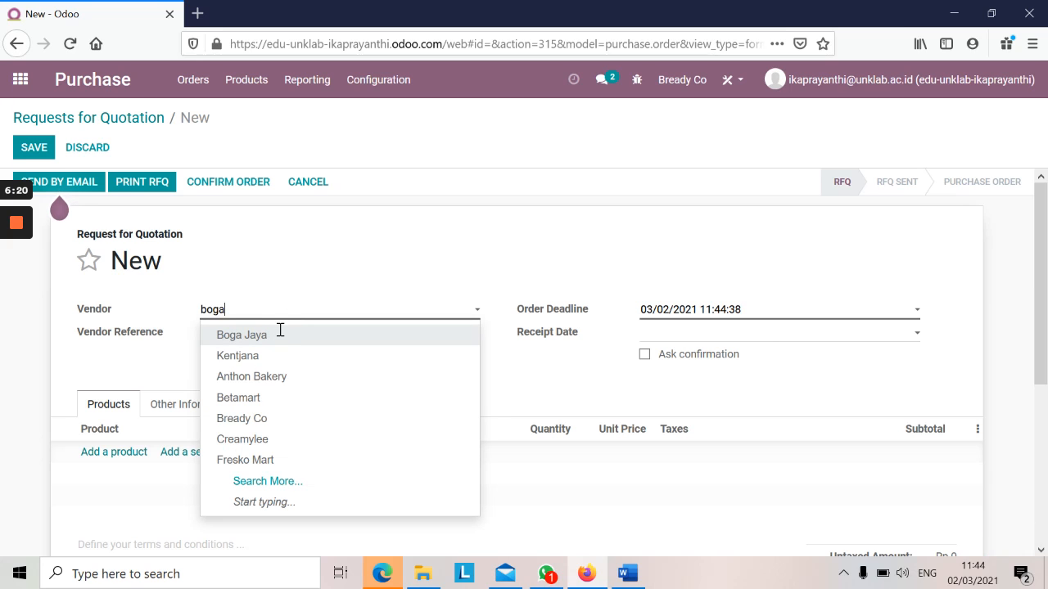
click(280, 335)
Change the request's order deadline to 02/01/2021.
click(696, 315)
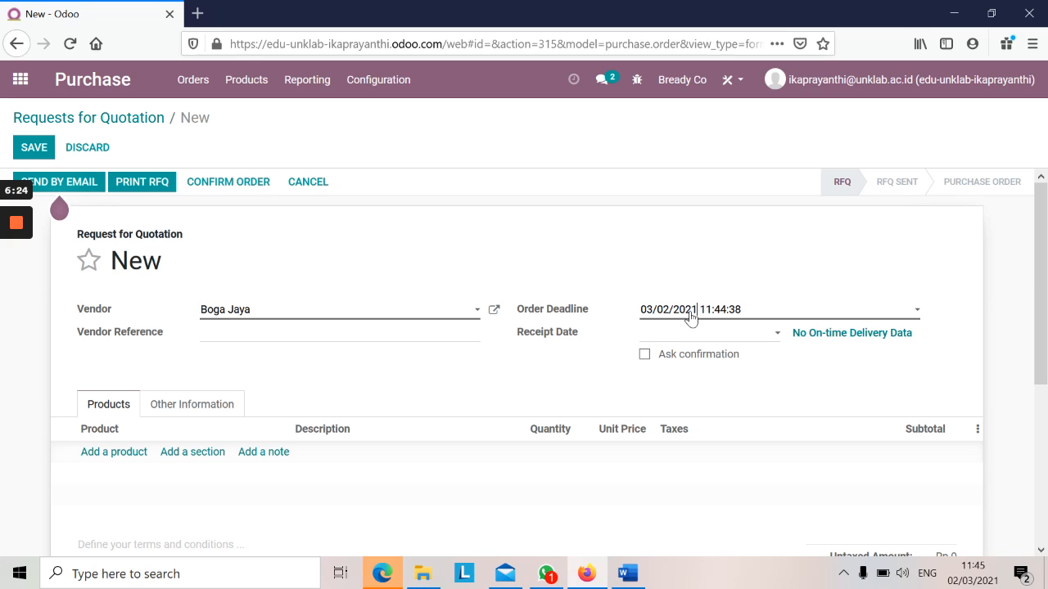
click(912, 316)
click(909, 316)
click(910, 327)
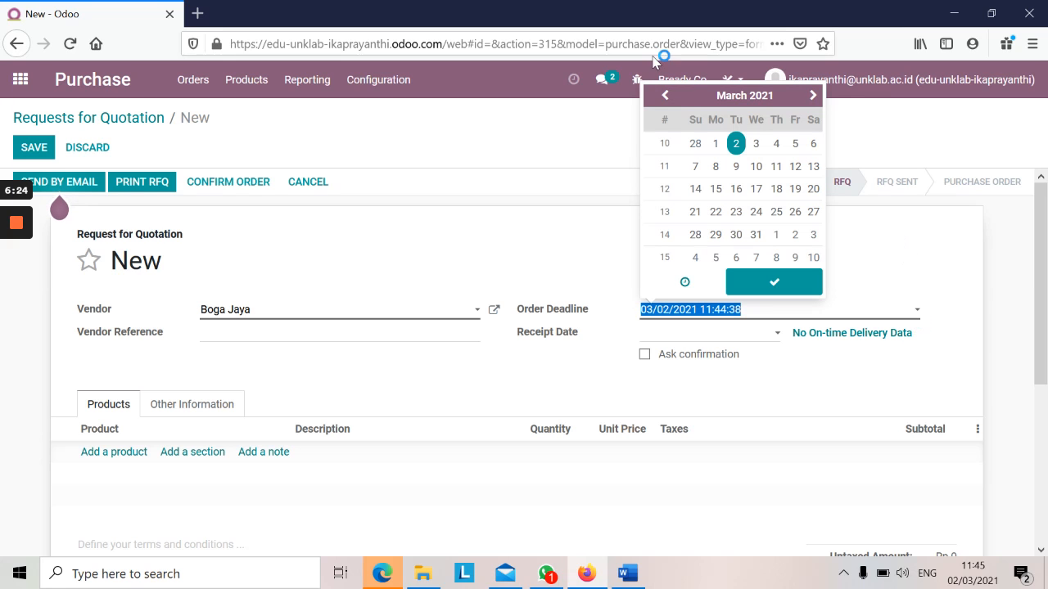
click(670, 96)
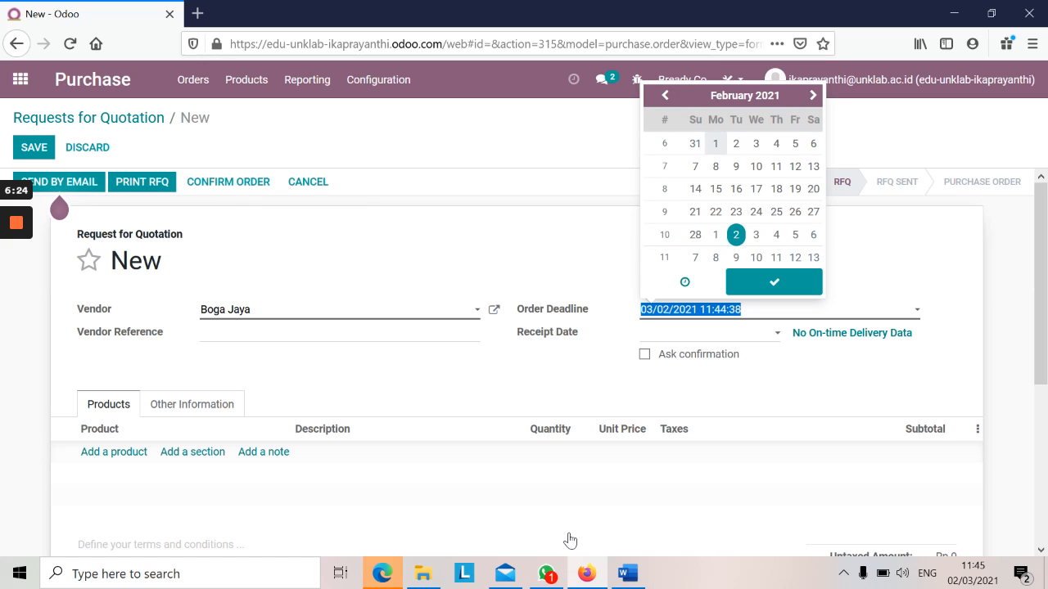
Switch to Word and check the transaction date of the Boga Jaya purchase.
click(629, 574)
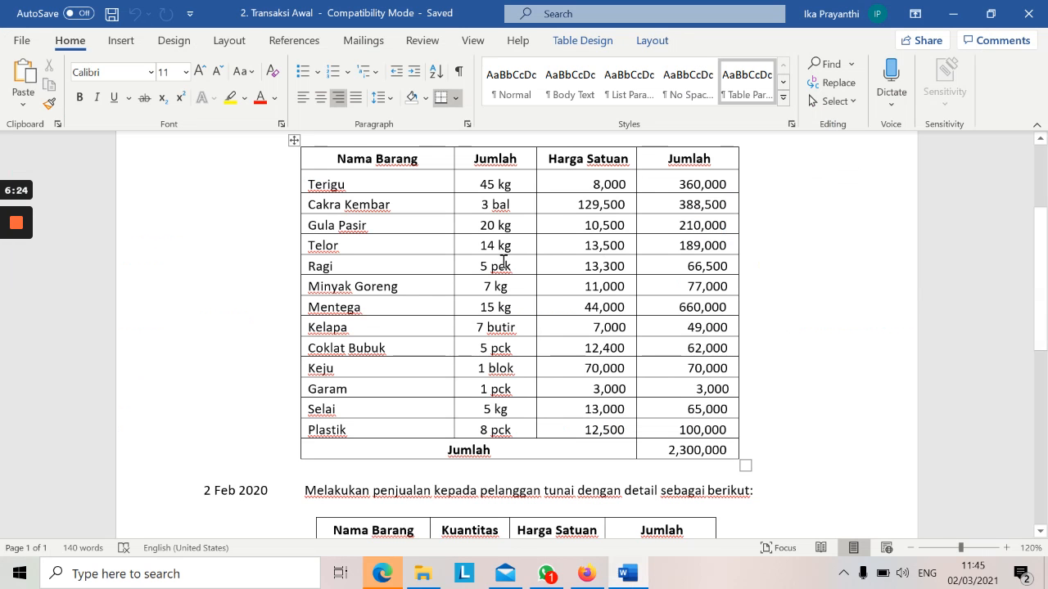
key(Up)
key(Up)
key(Up)
key(Up)
key(Up)
key(Up)
key(Up)
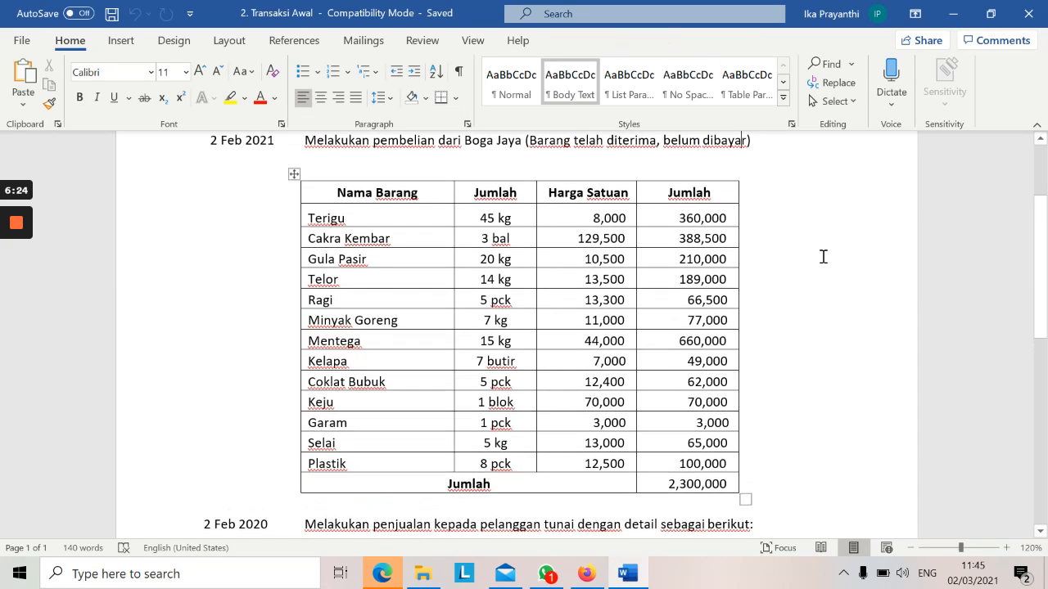
Switch back to Odoo and set the order deadline to 02/02/2021.
click(586, 574)
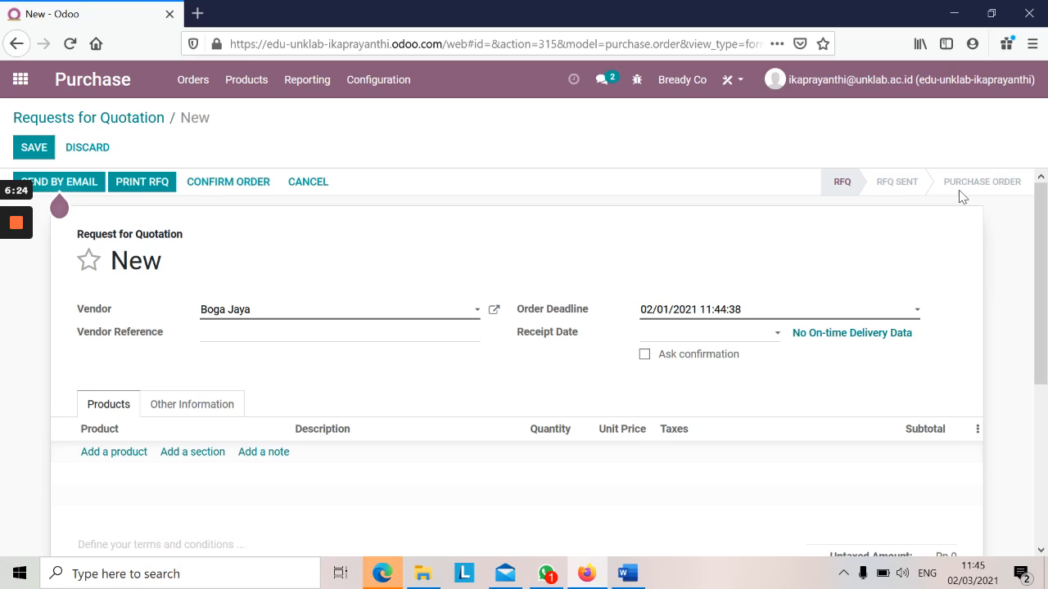
click(911, 317)
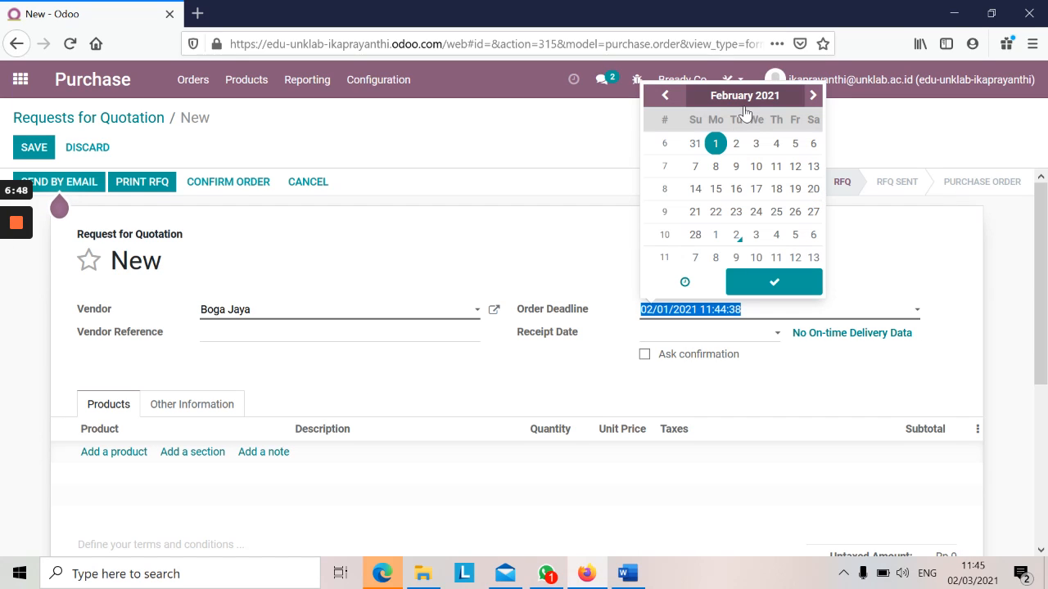
click(770, 286)
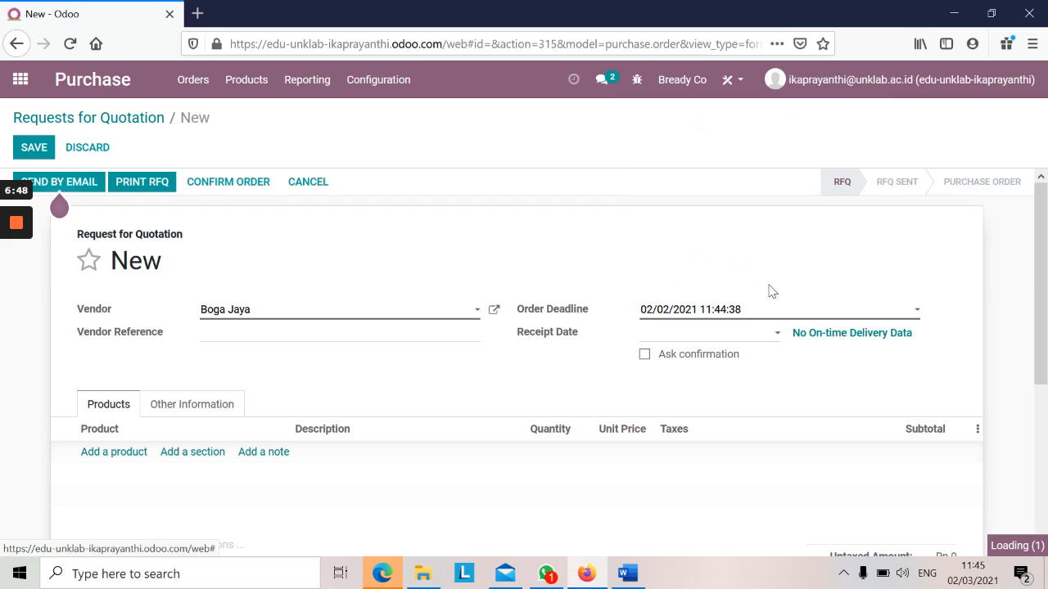
Add a product line to the request and choose Tepung Terigu, checking the item name in the Word table.
click(96, 460)
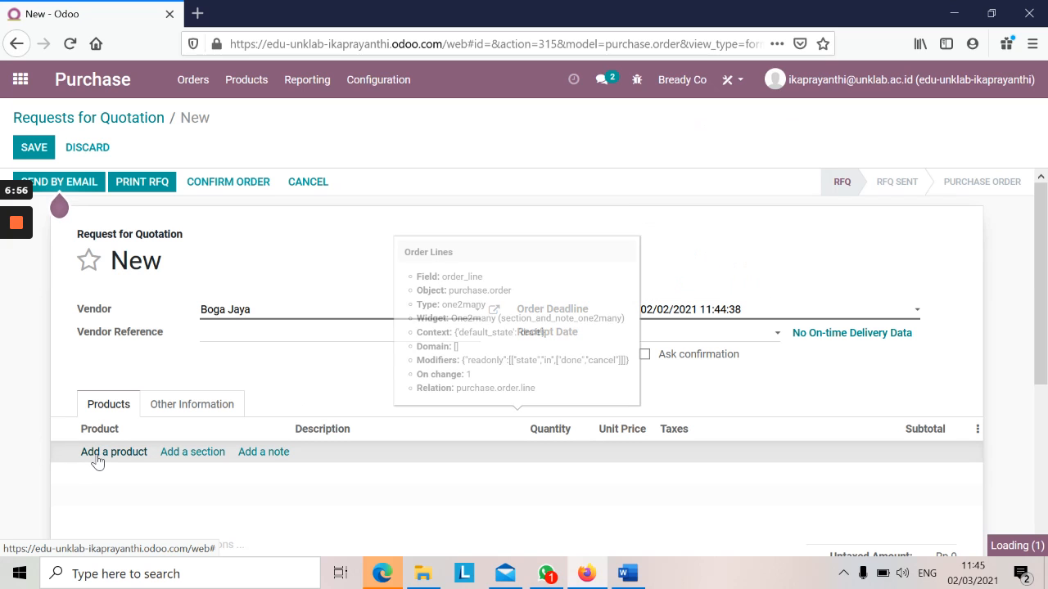
key(alt+Tab)
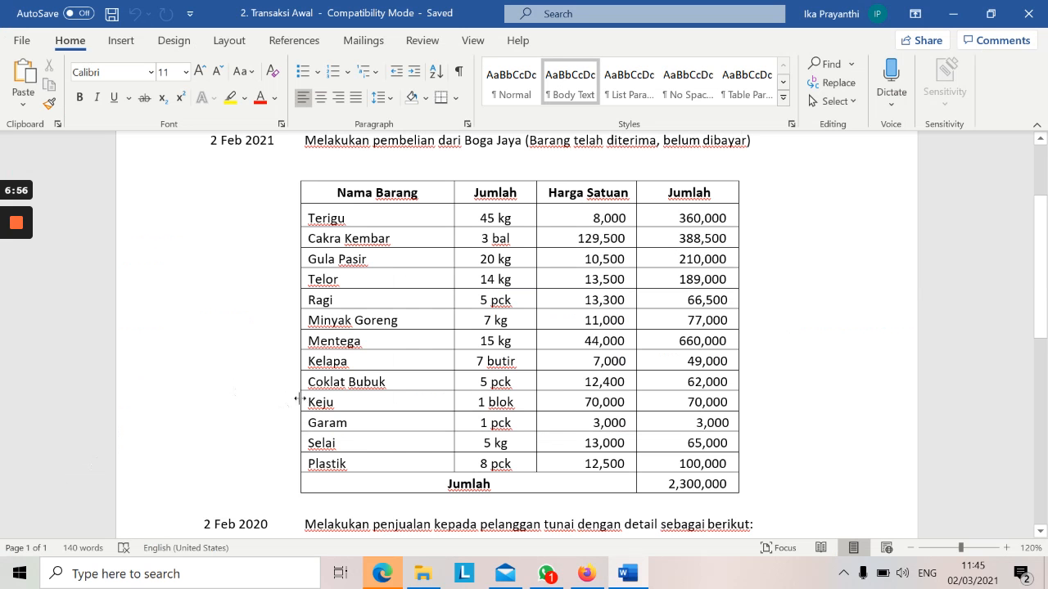
click(331, 239)
key(alt+Tab)
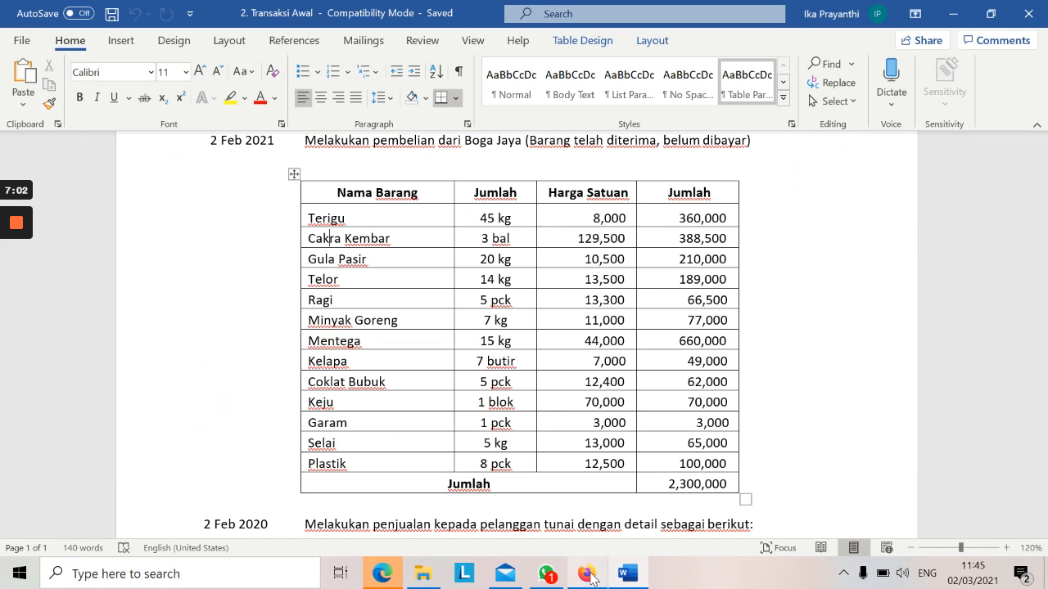
click(589, 576)
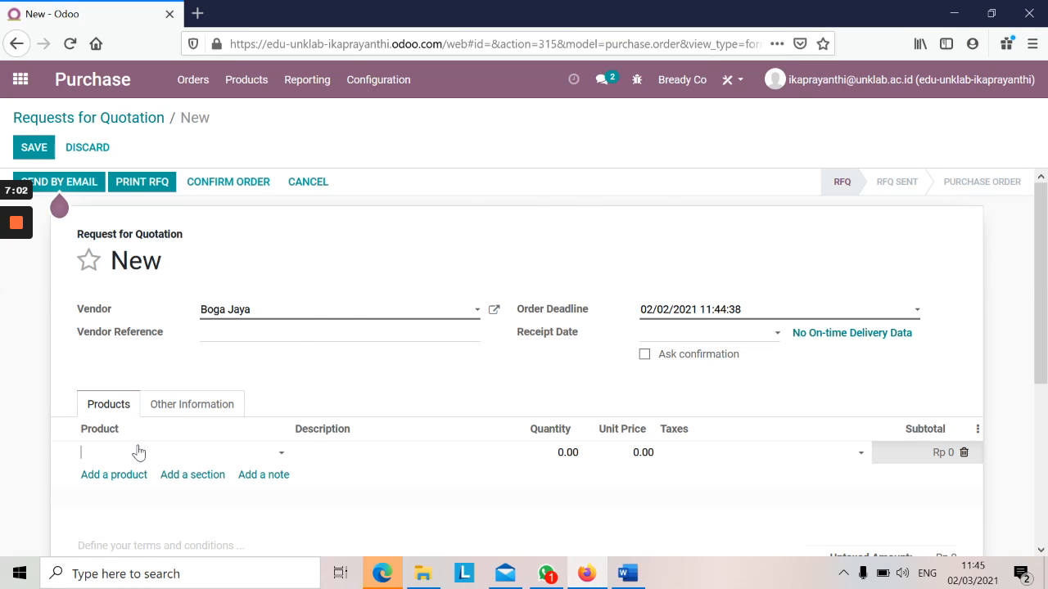
key(alt+Tab)
key(alt+Tab)
text(terigu)
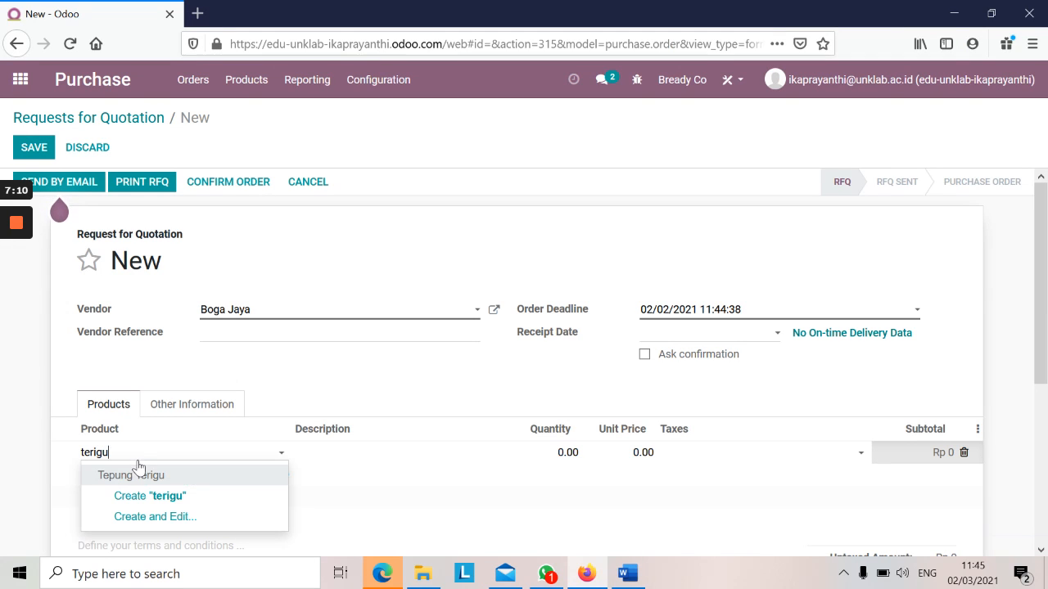
click(139, 476)
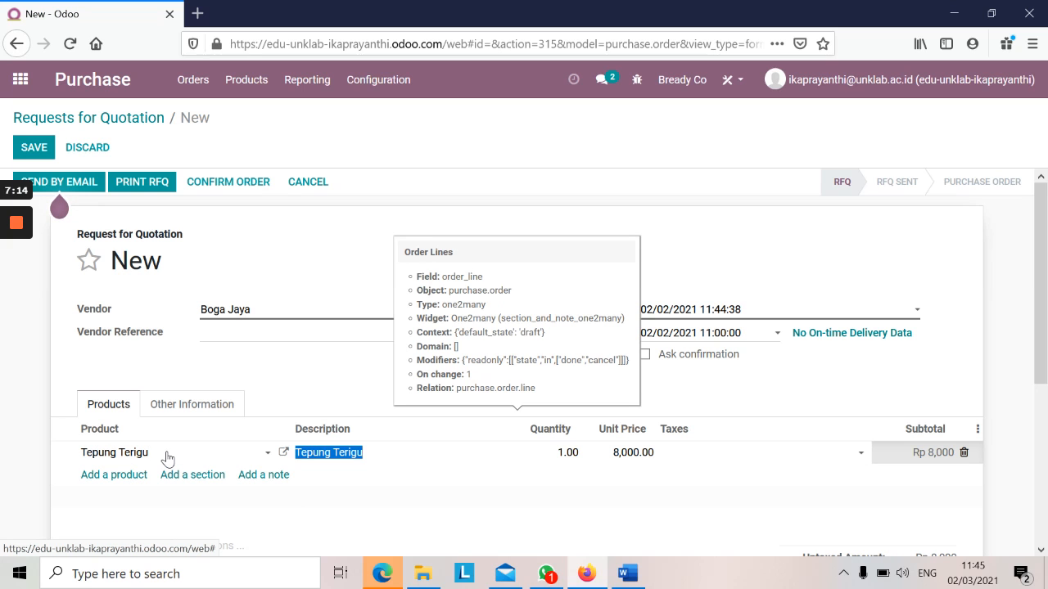
Set the Tepung Terigu quantity to 45 from the Word table, check its unit price and complete the line.
key(Tab)
key(alt+Tab)
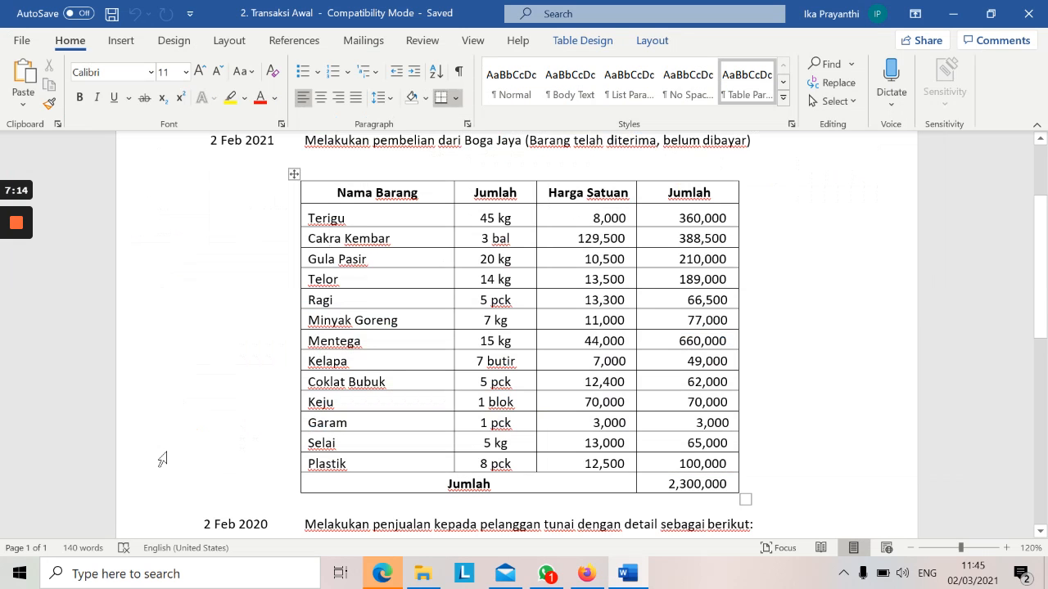
key(alt+Tab)
text(45)
key(Tab)
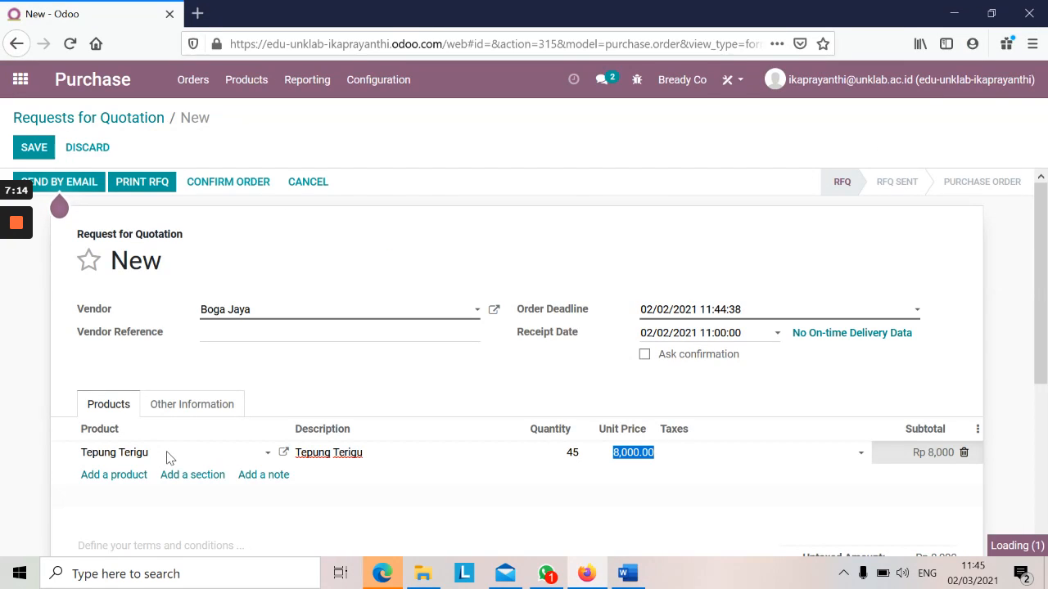
key(alt+Tab)
key(alt+Tab)
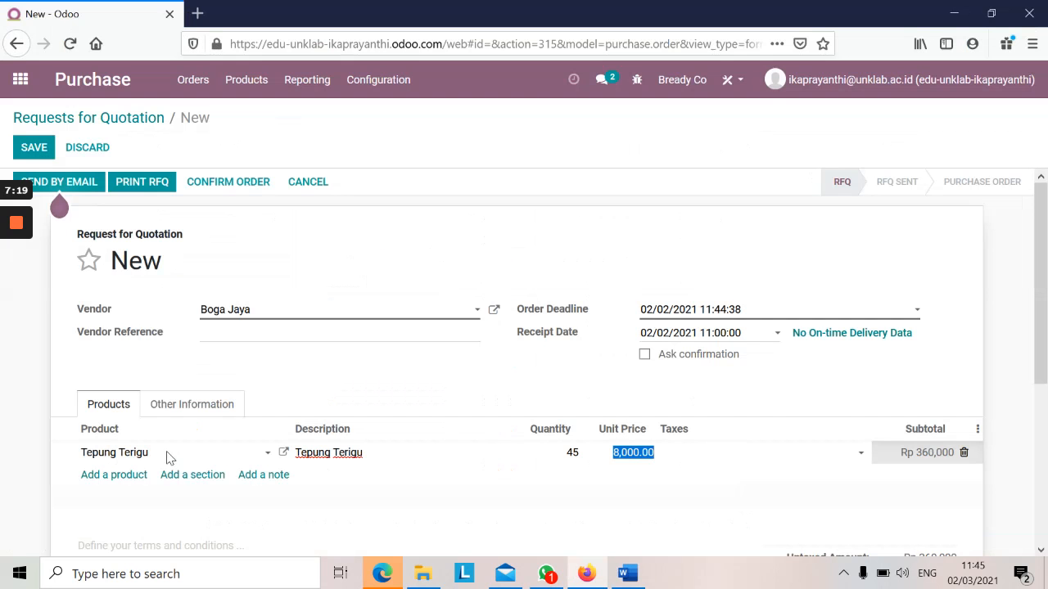
key(Tab)
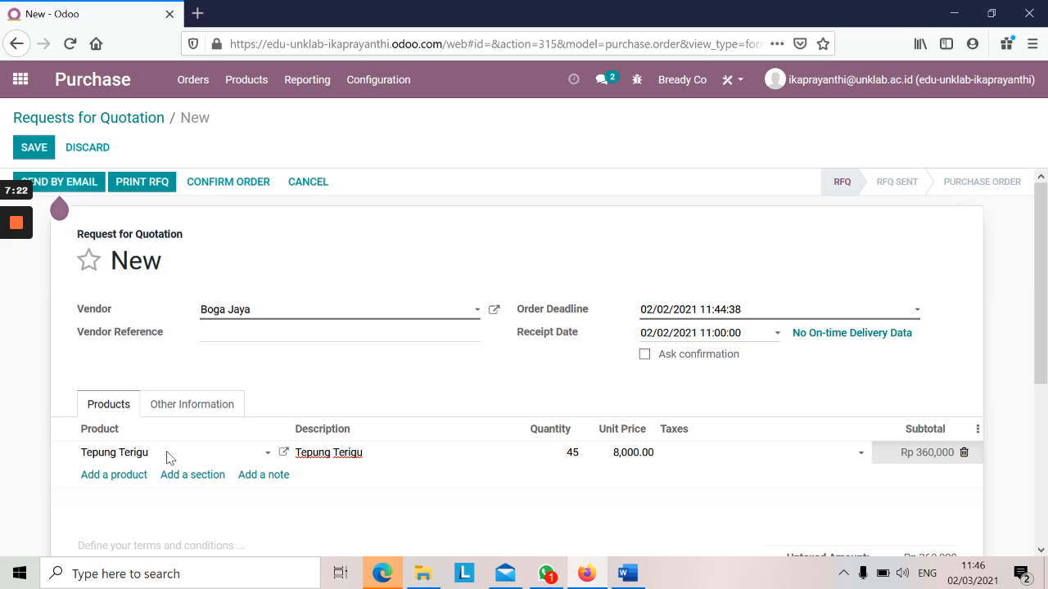
key(Tab)
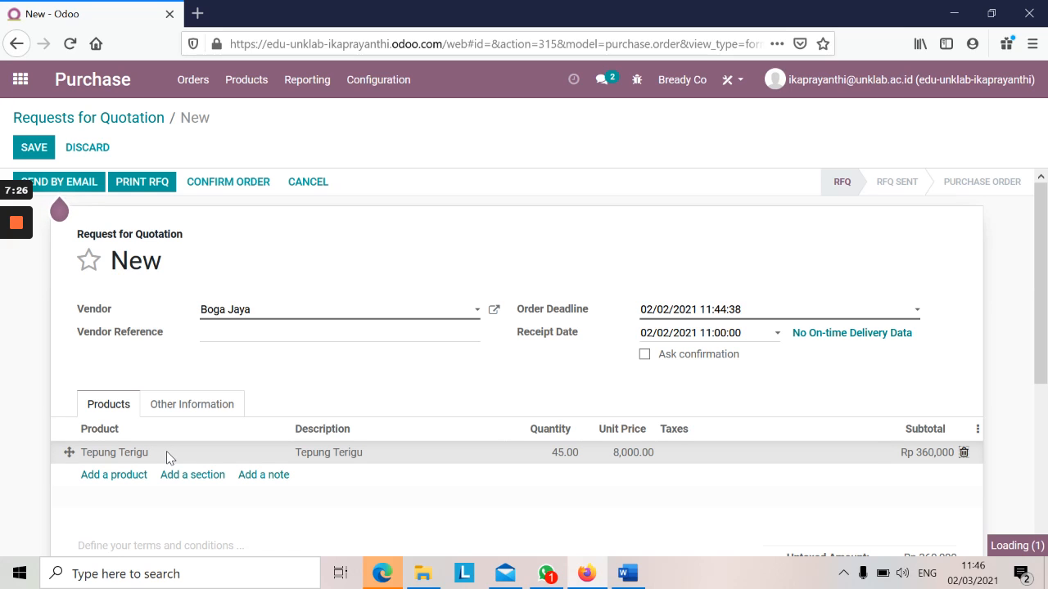
Check the second item in the Word table and add Cakra Kembar as the next product line in Odoo.
key(alt+Tab)
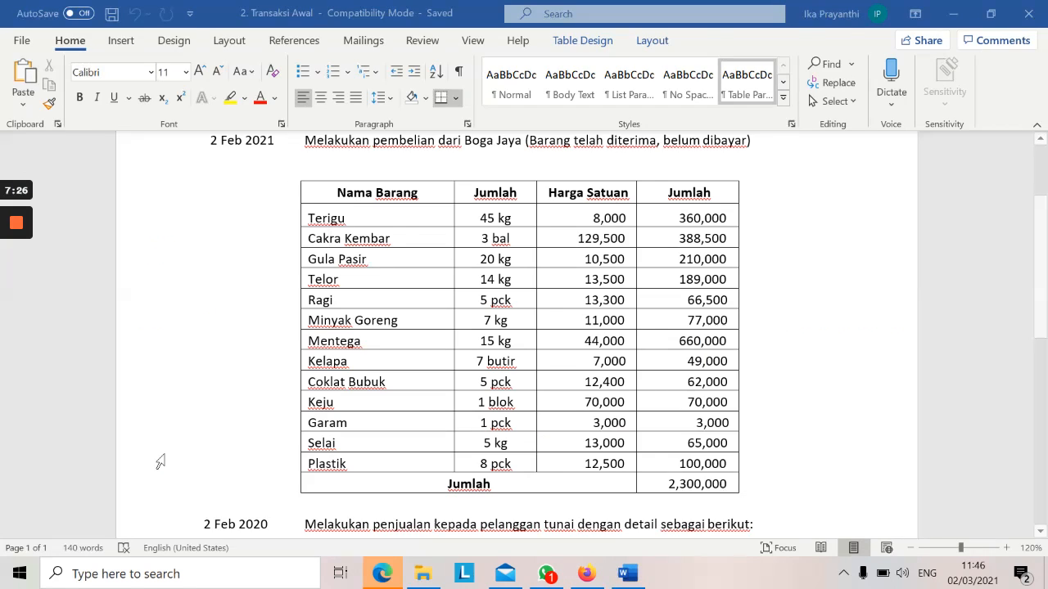
key(alt+Tab)
text(k)
key(BackSpace)
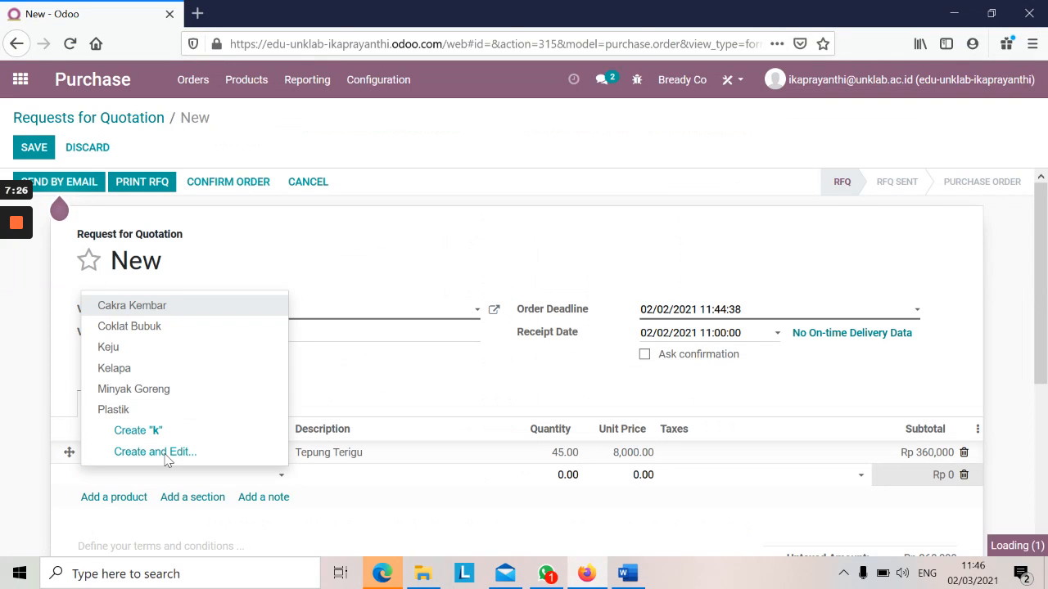
text(cakre)
key(BackSpace)
text(a)
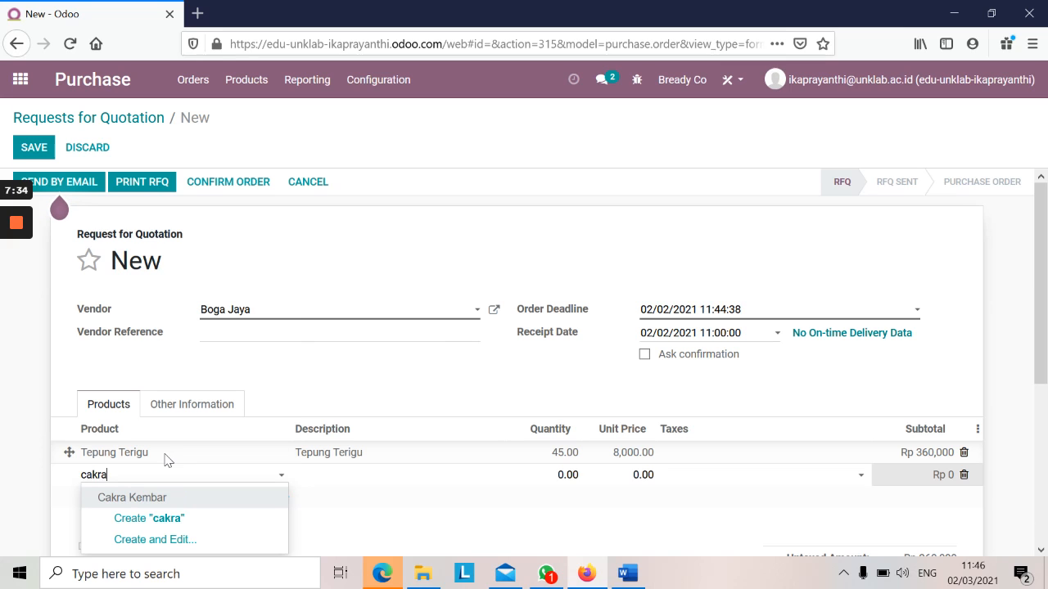
key(Return)
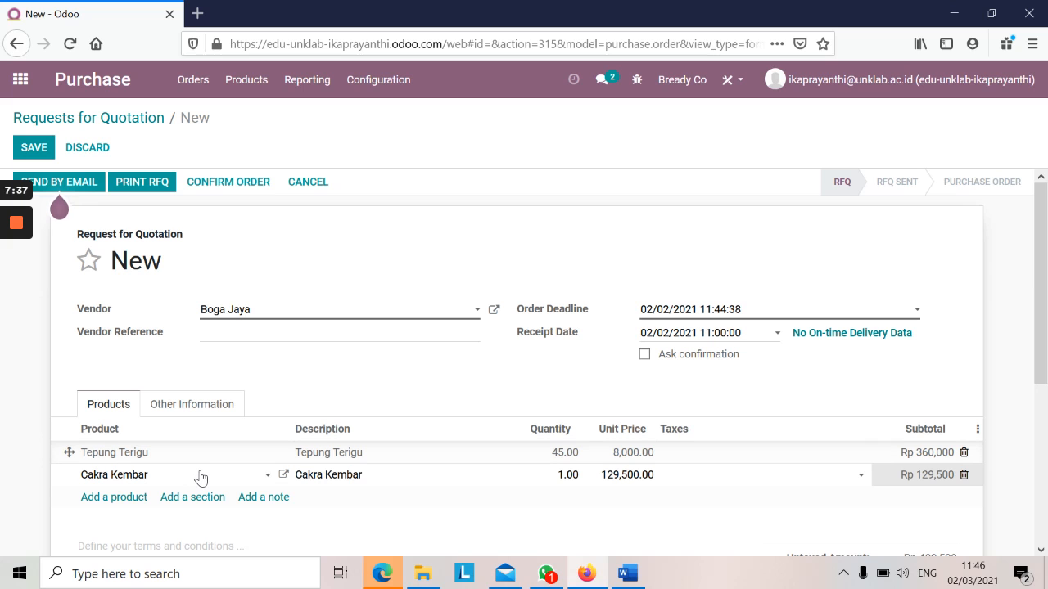
Look up the Cakra Kembar quantity in Word, set it to 3 in Odoo and complete the line.
key(Tab)
key(Tab)
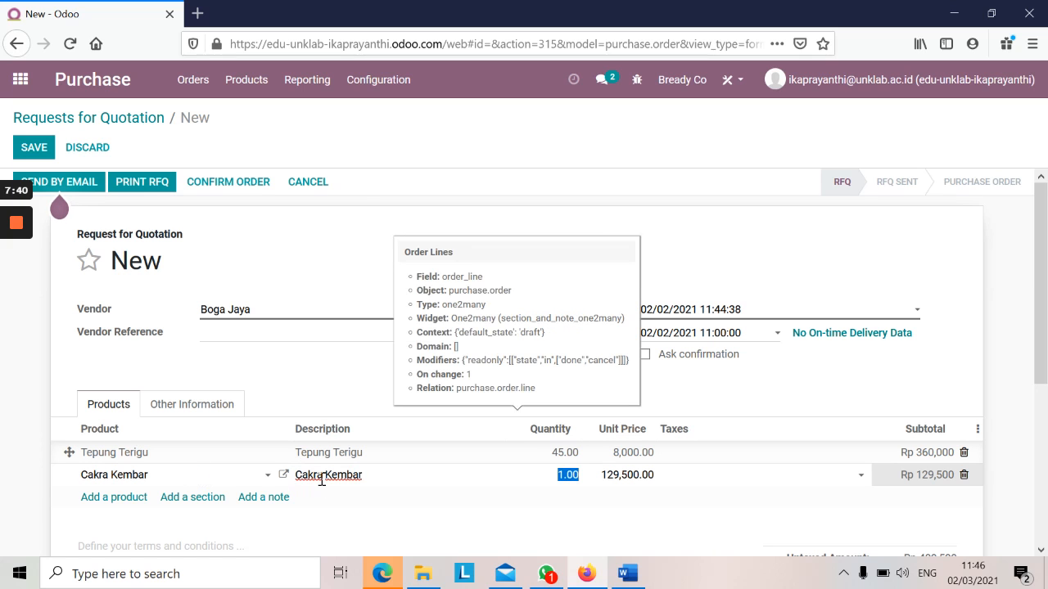
key(alt+Tab)
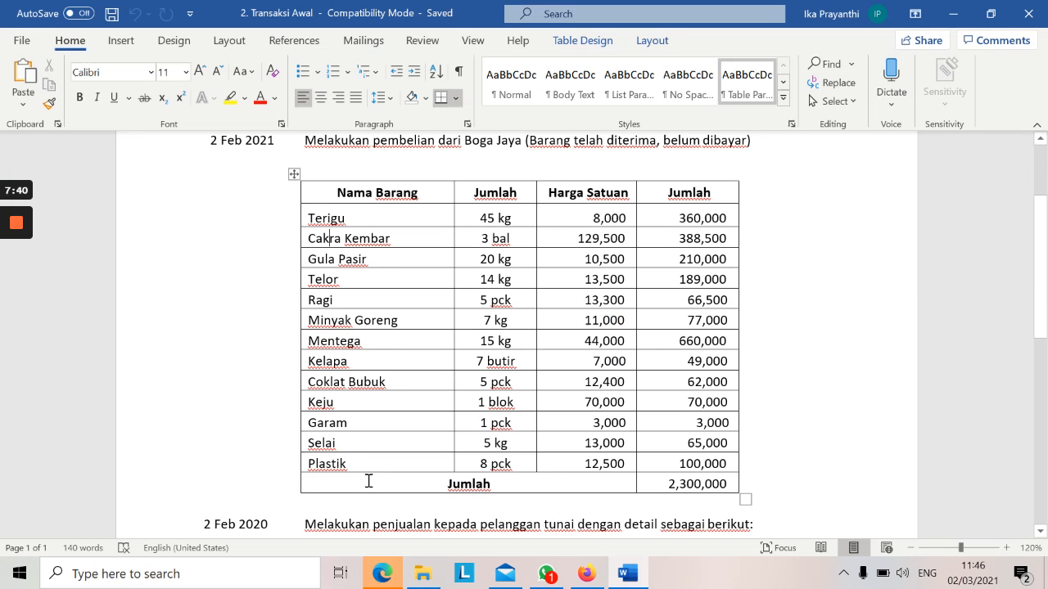
key(alt+Tab)
text(3)
key(Tab)
key(Tab)
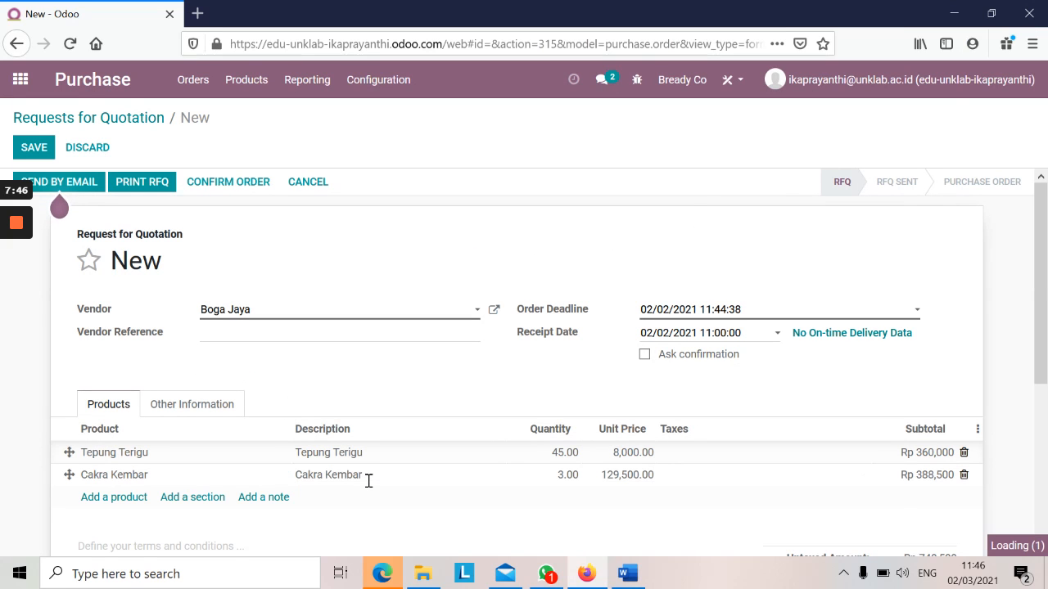
Check the third item in the Word table and add Gula Pasir as the next product line in Odoo.
key(alt+Tab)
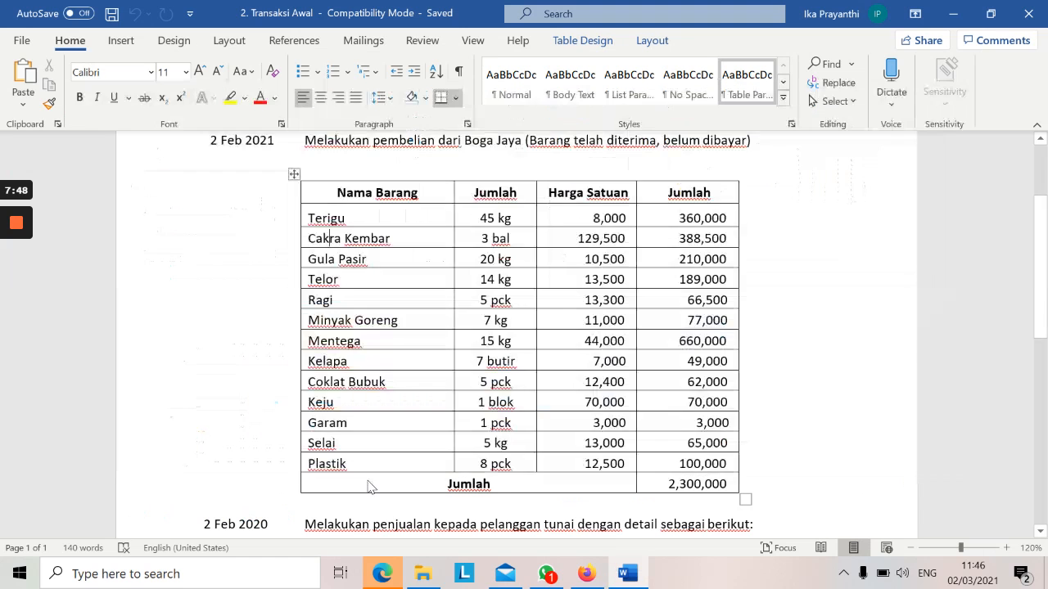
key(alt+Tab)
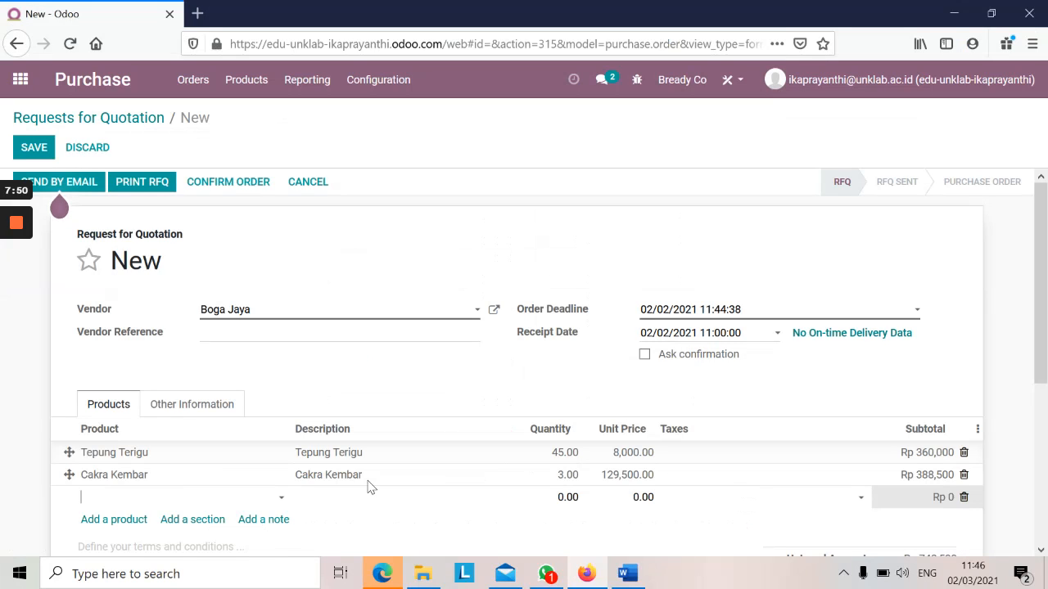
text(gula )
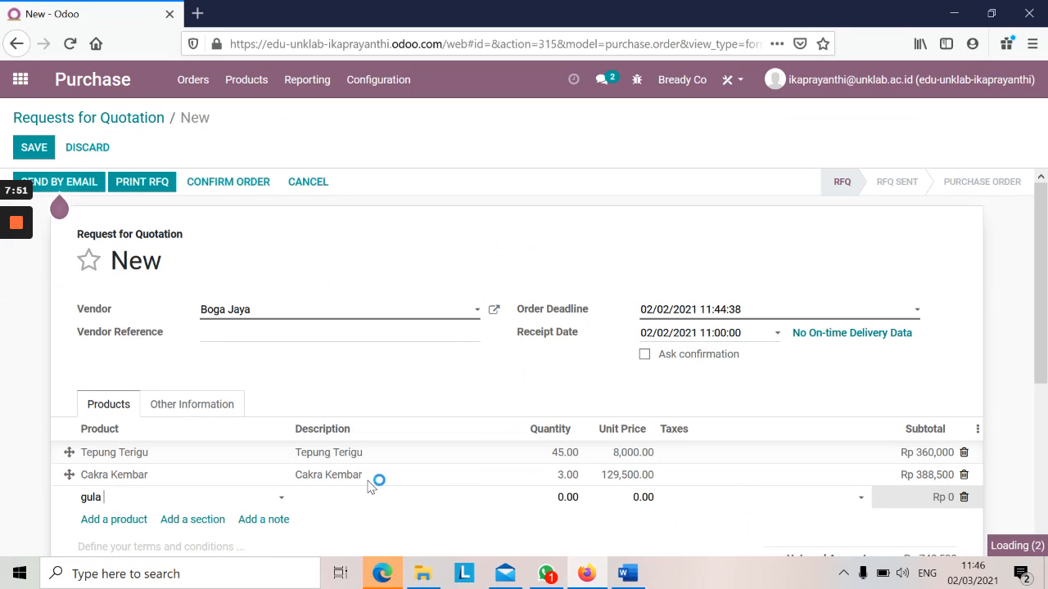
text(pas)
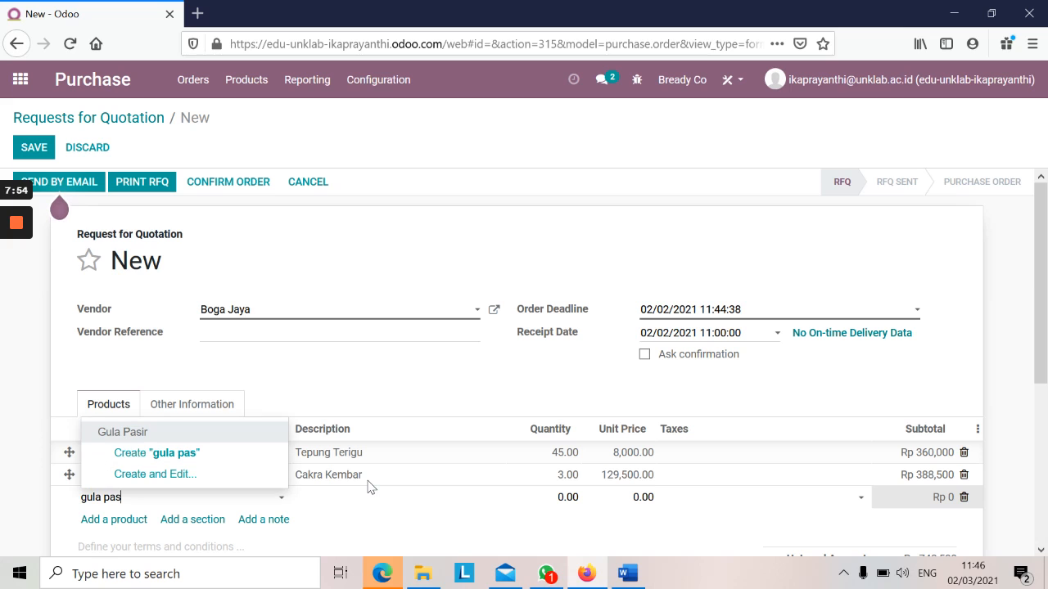
key(Return)
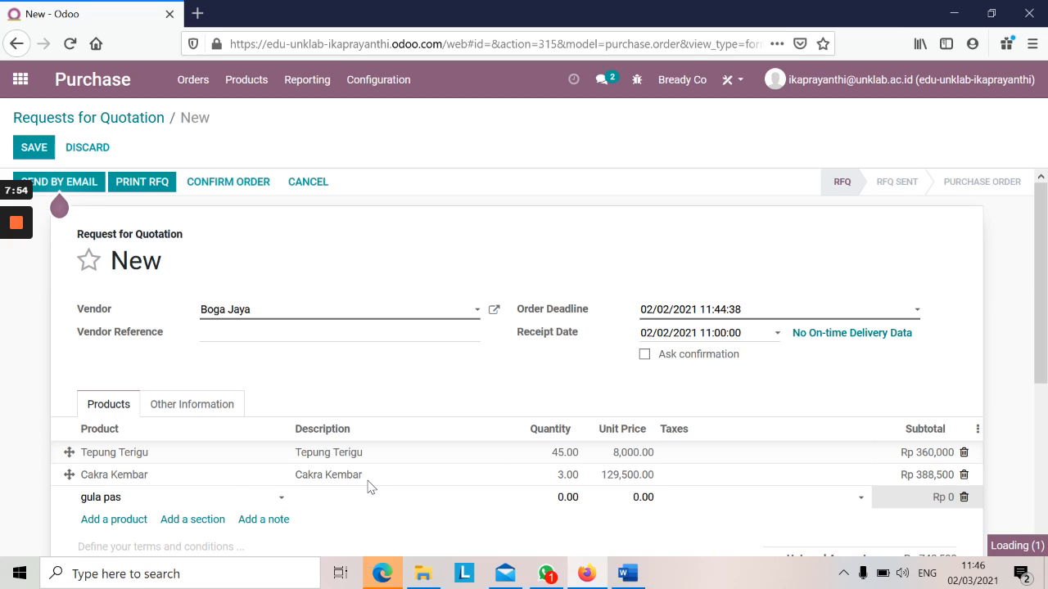
Look up the Gula Pasir quantity in Word, set it to 20 in Odoo and complete the line.
key(Tab)
key(Tab)
key(alt+Tab)
key(alt+Tab)
text(20)
key(Tab)
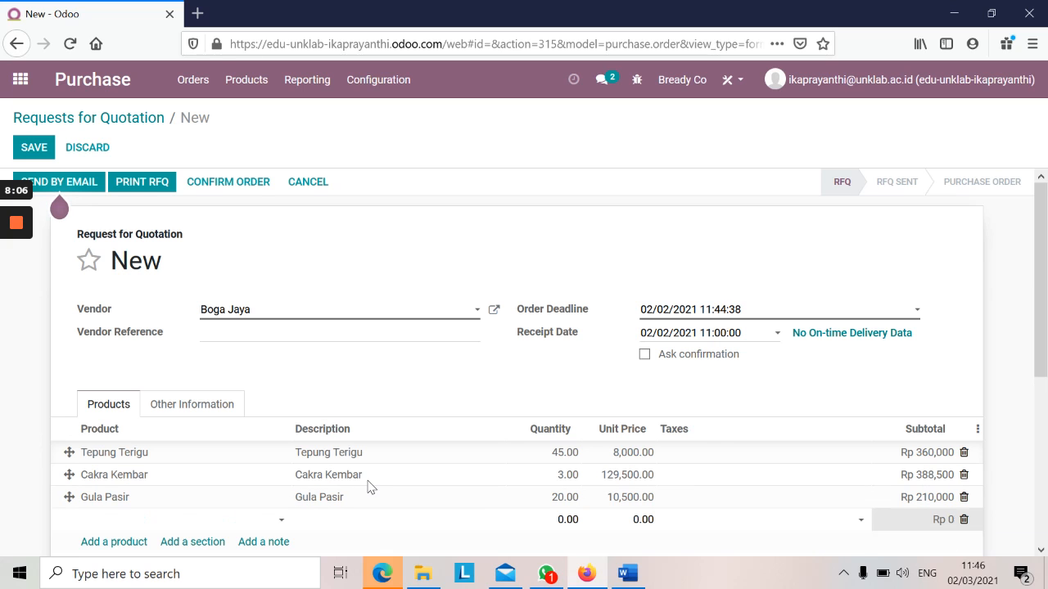
Check the fourth item in the Word table and add Telor as the next product line in Odoo.
key(alt+Tab)
key(alt+Tab)
text(tel)
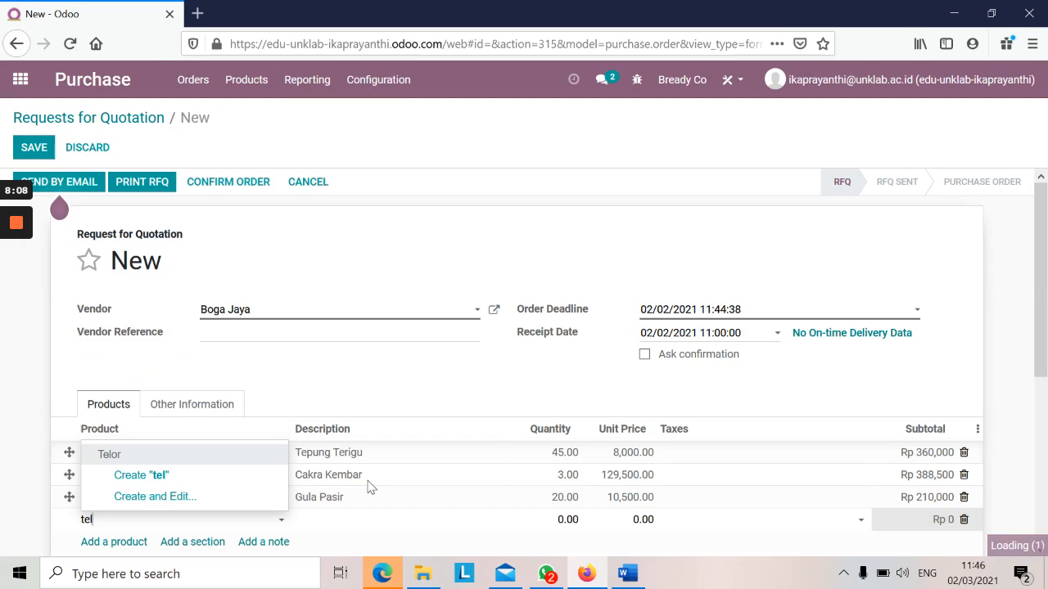
key(Return)
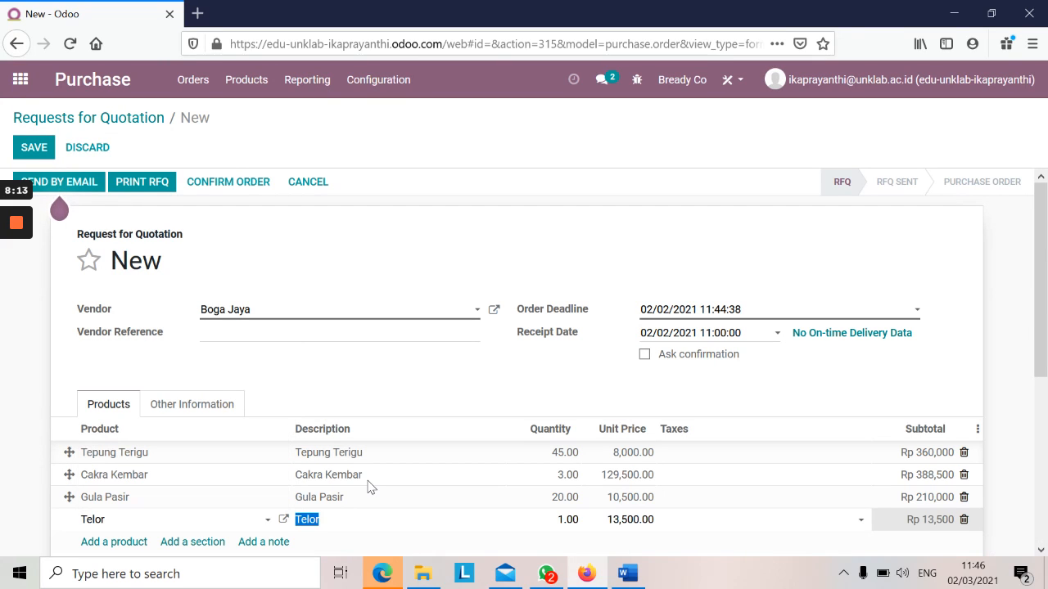
Look up the Telor quantity in Word, set it to 14 in Odoo and complete the line.
key(Tab)
key(alt+Tab)
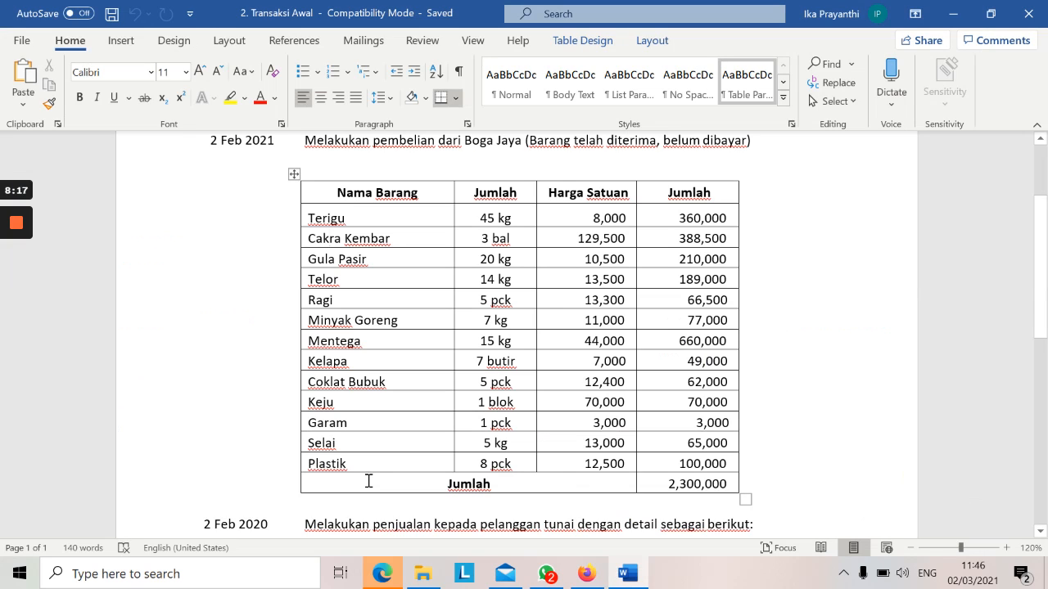
key(alt+Tab)
text(4)
key(BackSpace)
text(14)
key(Tab)
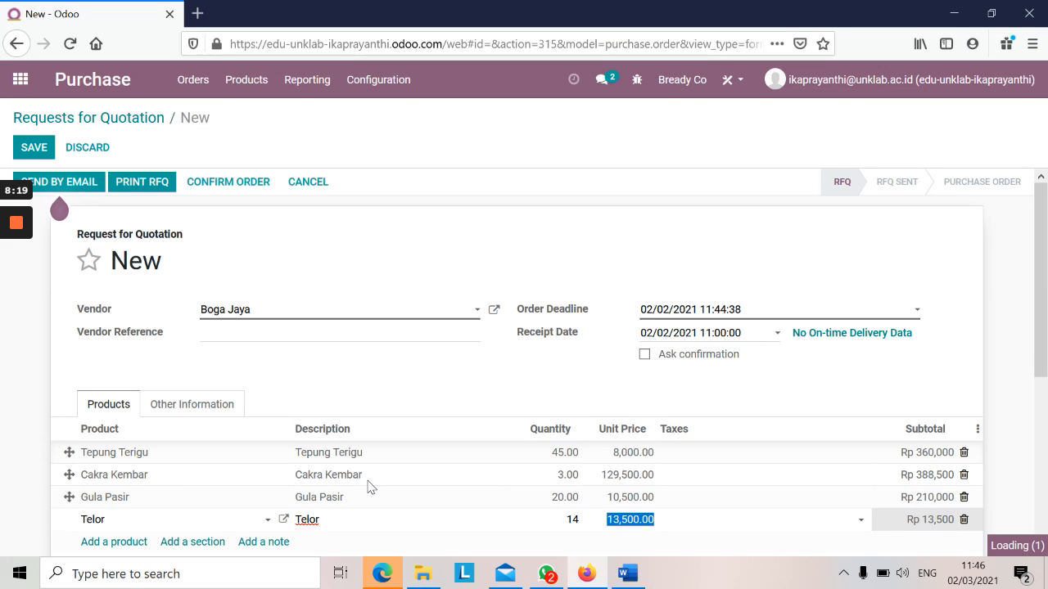
key(Tab)
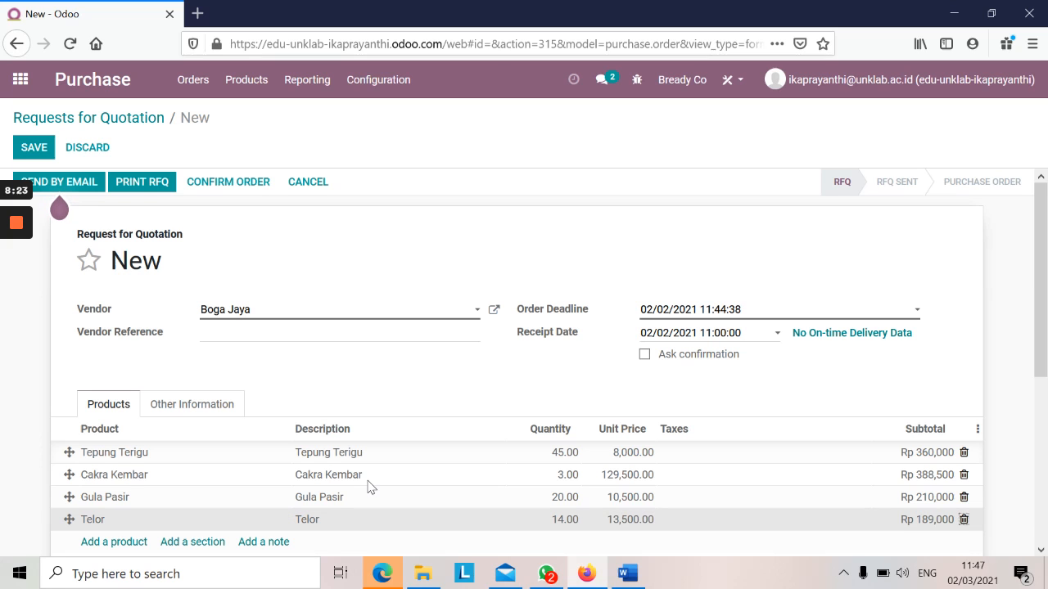
key(Tab)
Check the fifth item in the Word table and add Ragi as the next product line in Odoo.
key(alt+Tab)
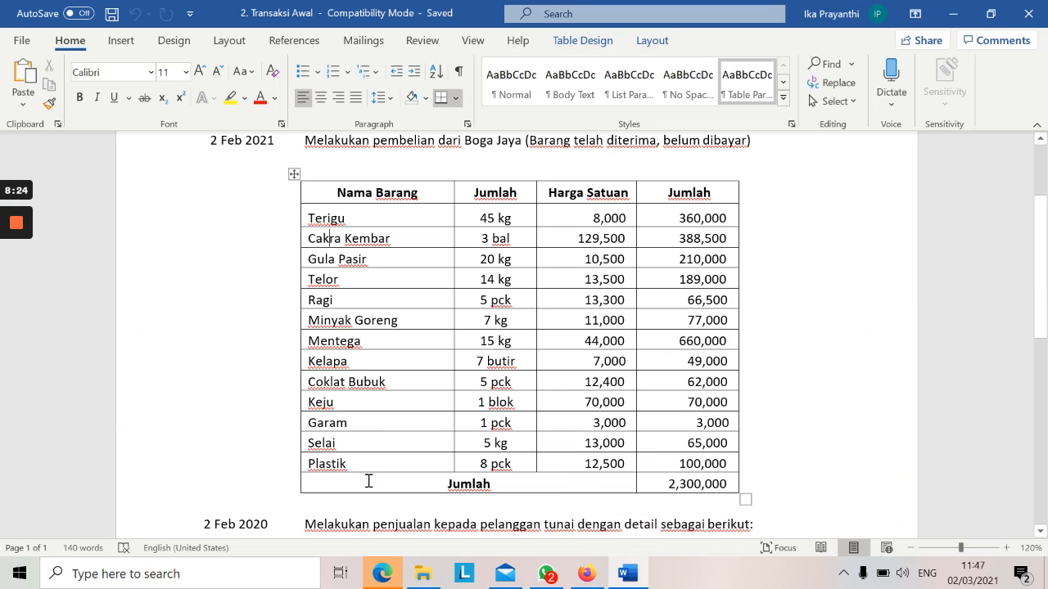
key(alt+Tab)
text(ragi)
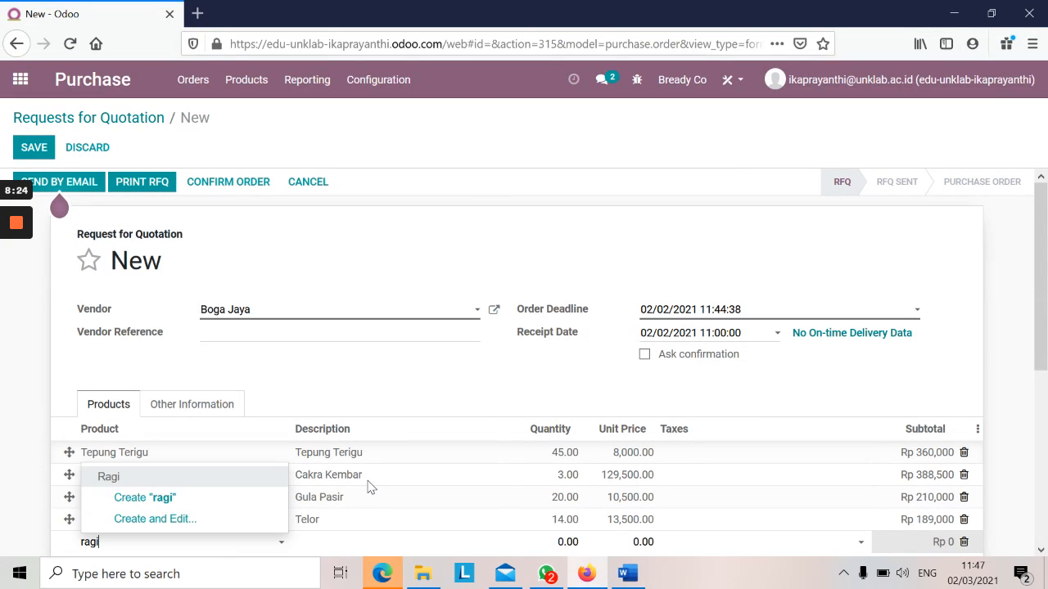
key(Tab)
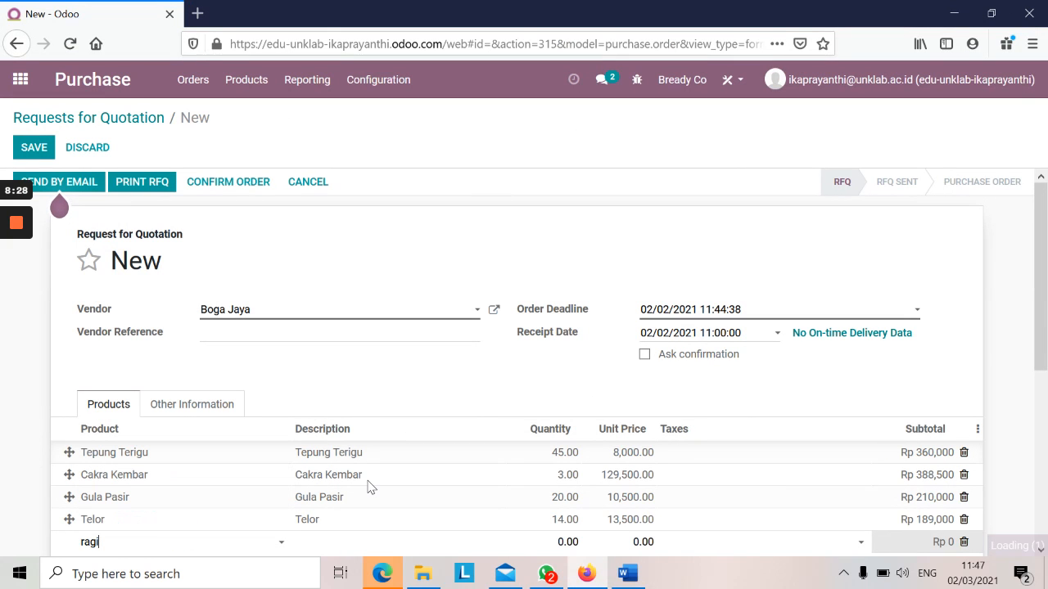
Look up the Ragi quantity in Word, set it to 5 in Odoo and complete the line.
key(Tab)
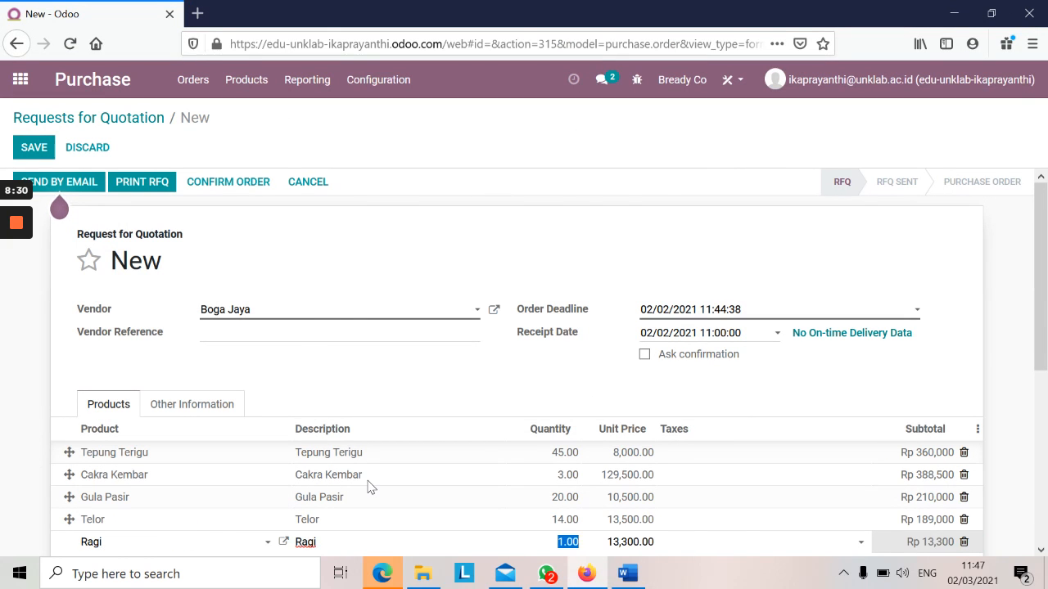
key(alt+Tab)
key(alt+Tab)
text(5)
key(Tab)
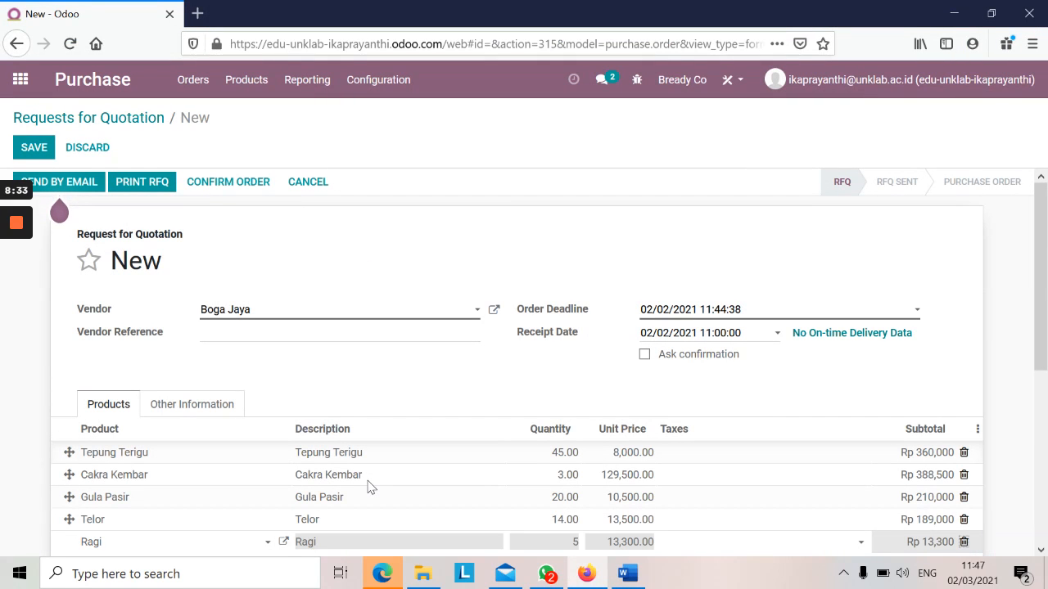
key(Return)
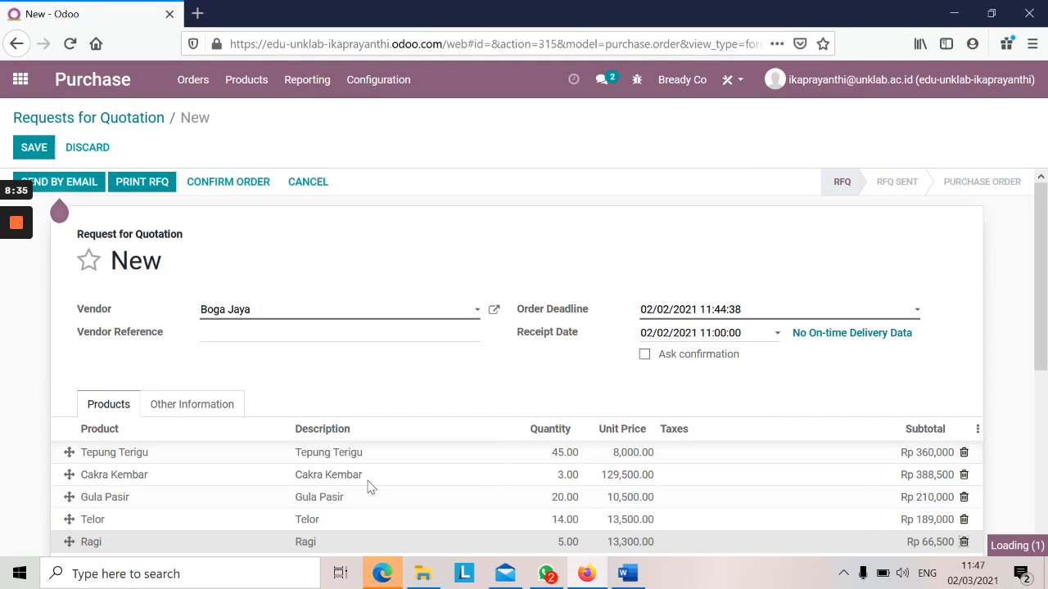
Check the sixth item in the Word table and choose Minyak Goreng for the next product line in Odoo.
key(alt+Tab)
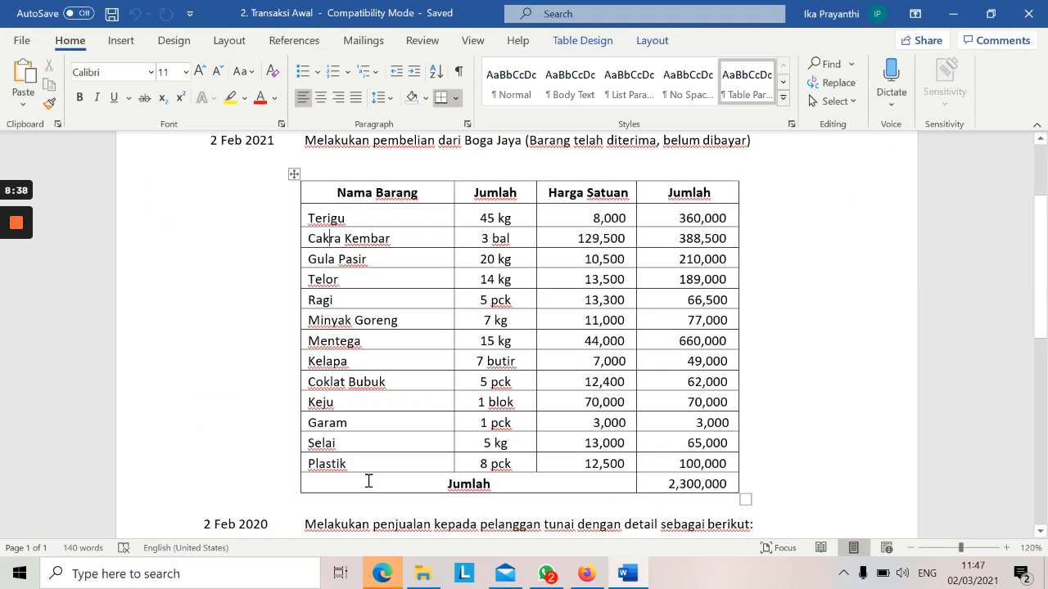
key(alt+Tab)
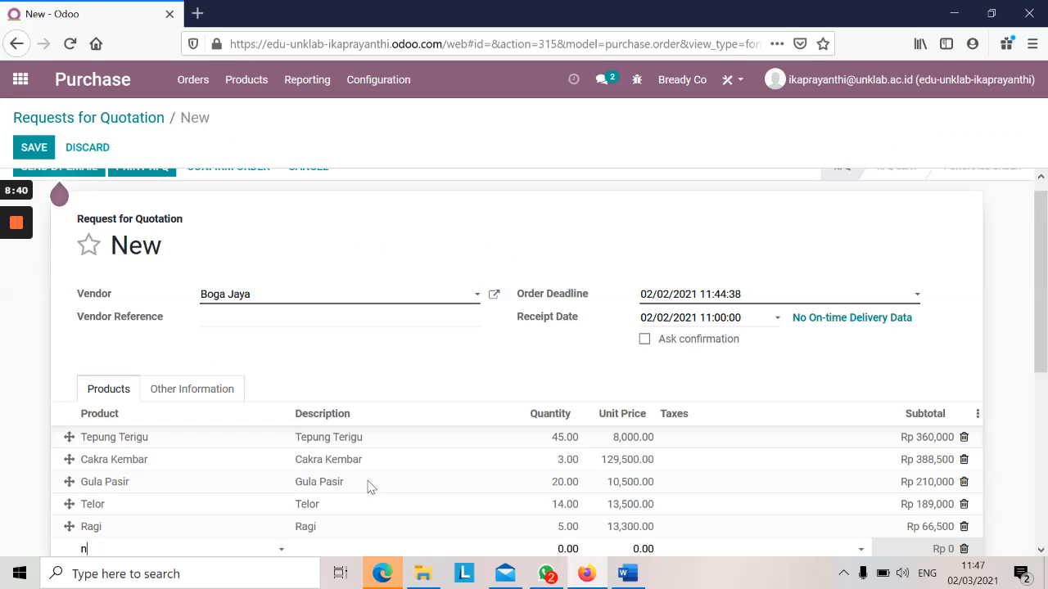
key(BackSpace)
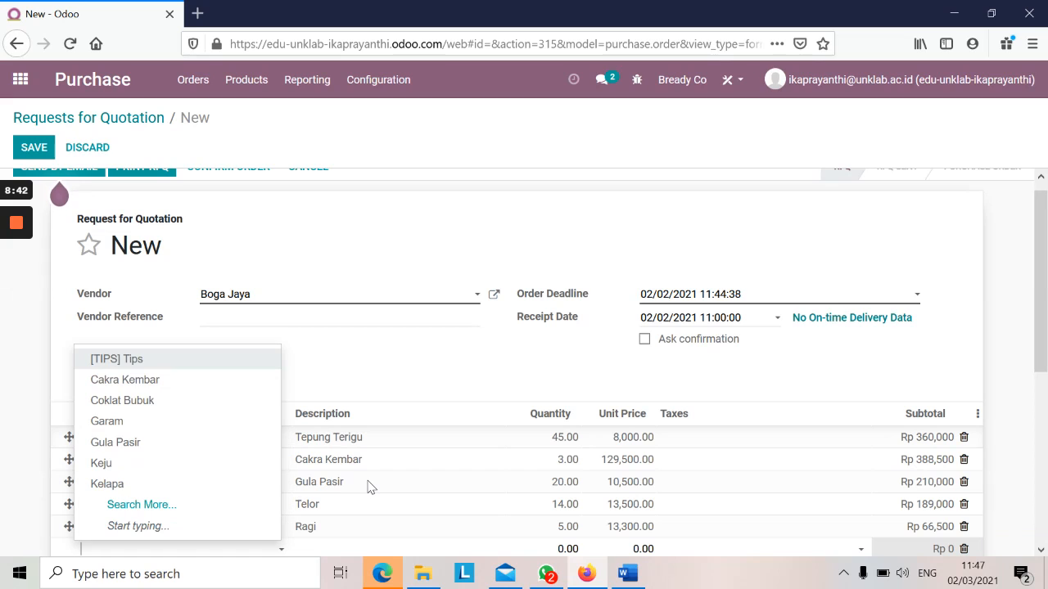
text(minya)
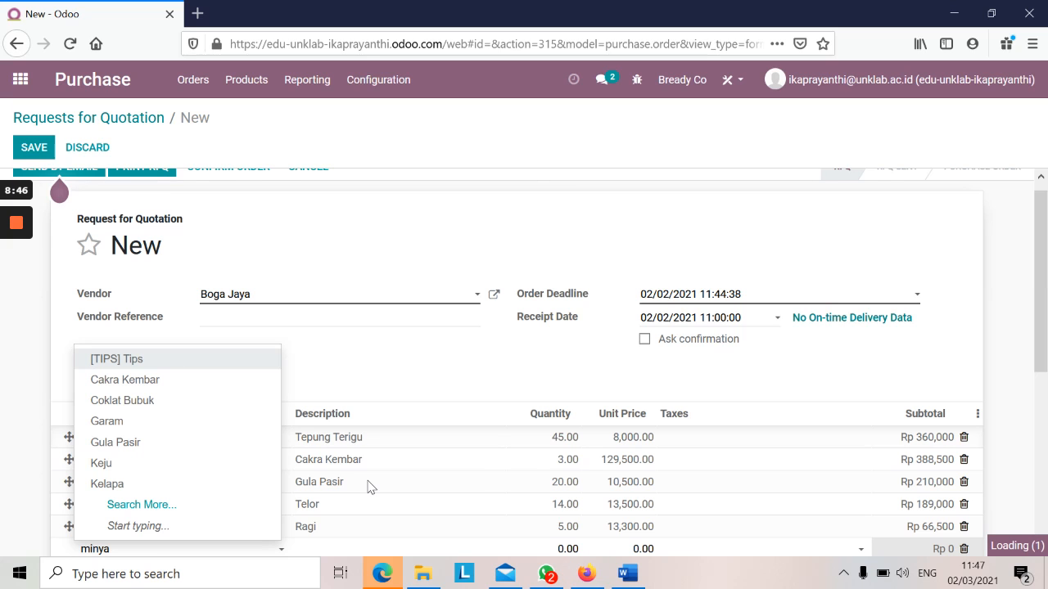
key(alt+Tab)
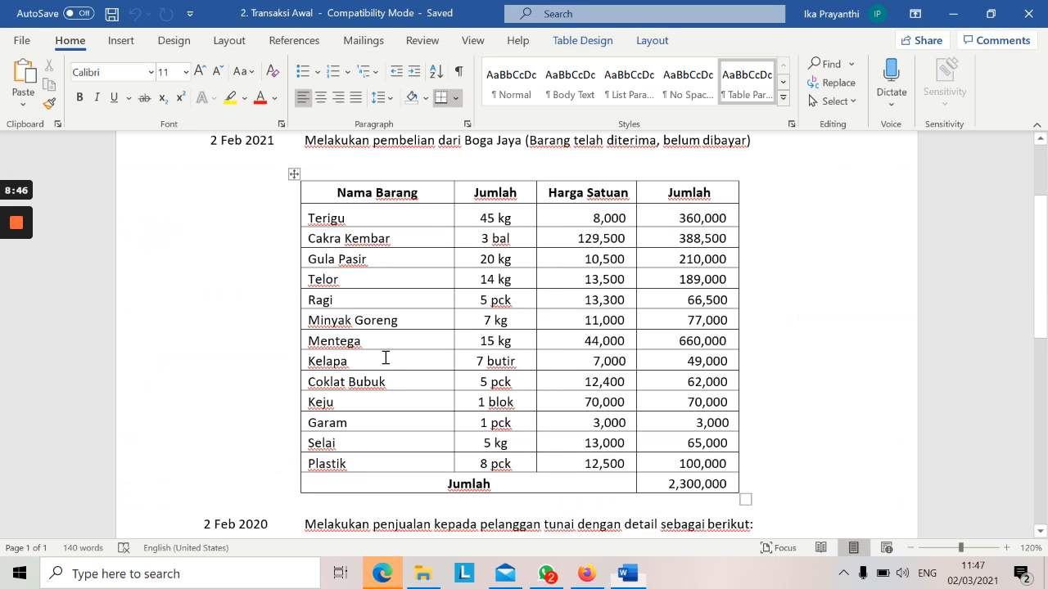
key(alt+Tab)
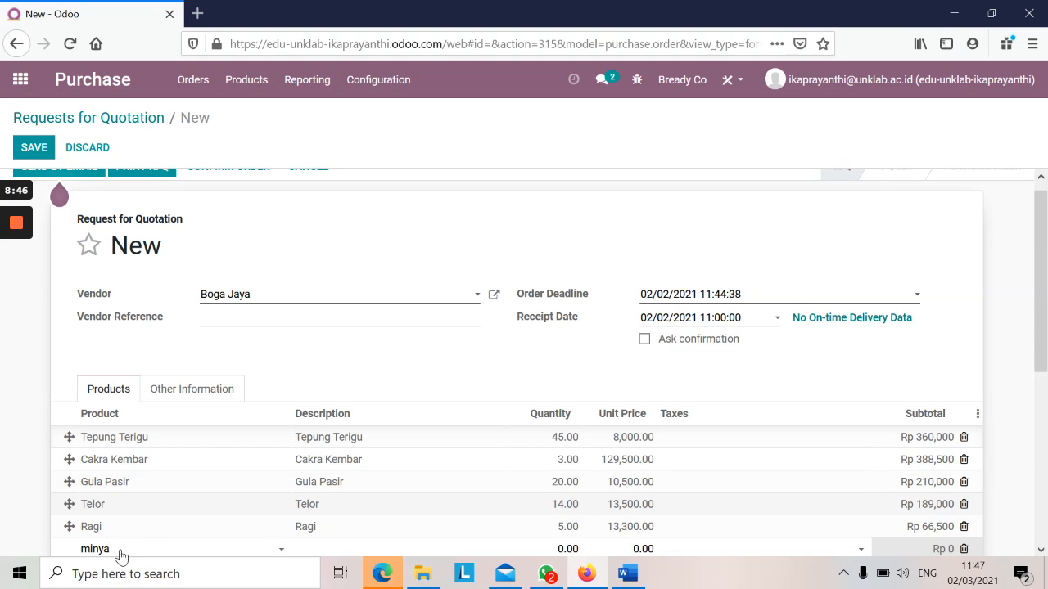
key(BackSpace)
key(BackSpace)
key(BackSpace)
key(BackSpace)
key(BackSpace)
text(m)
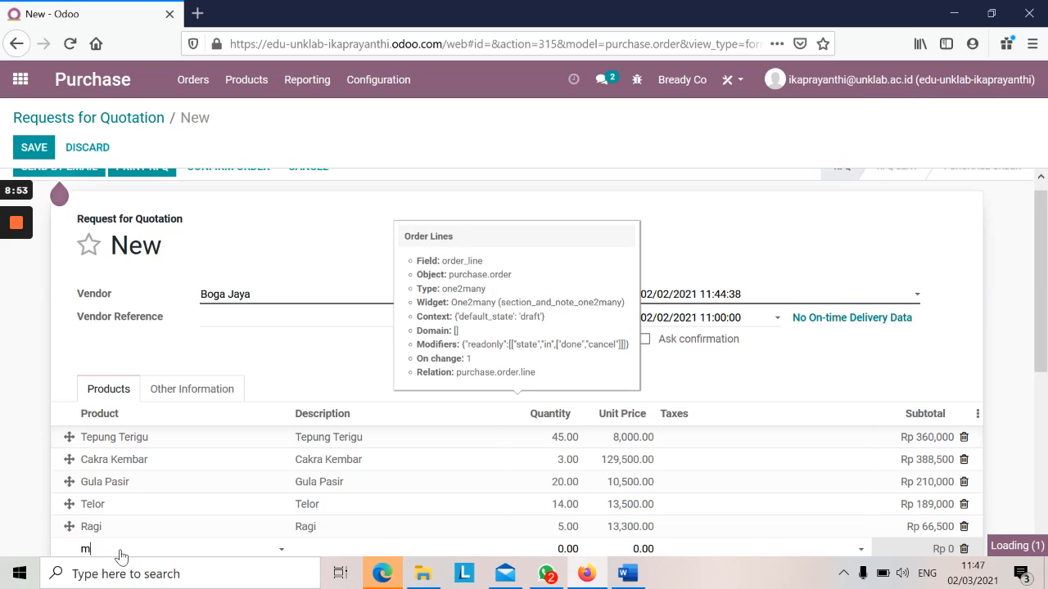
text(inyak)
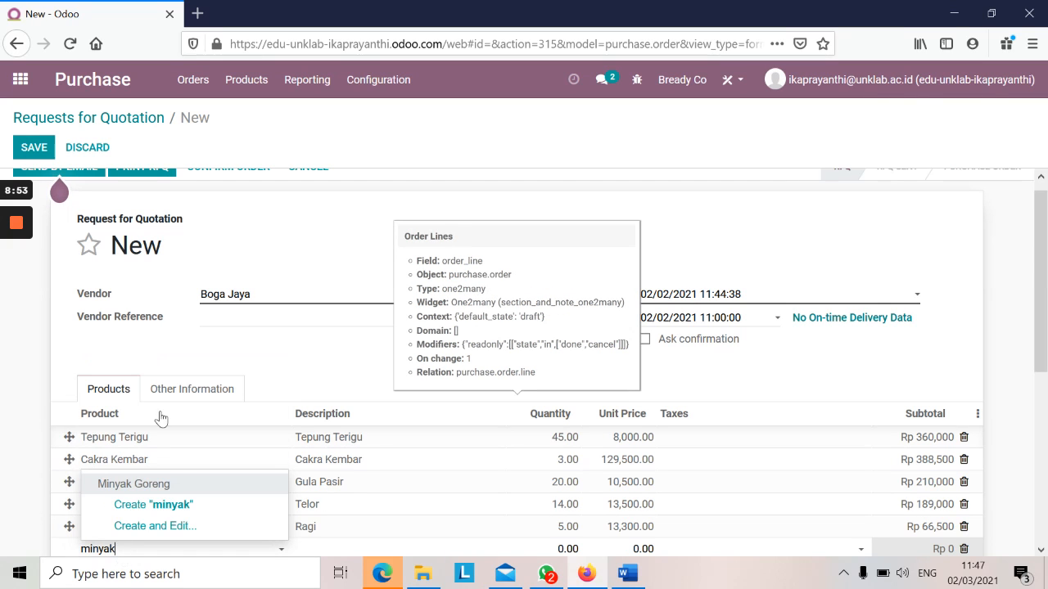
click(160, 488)
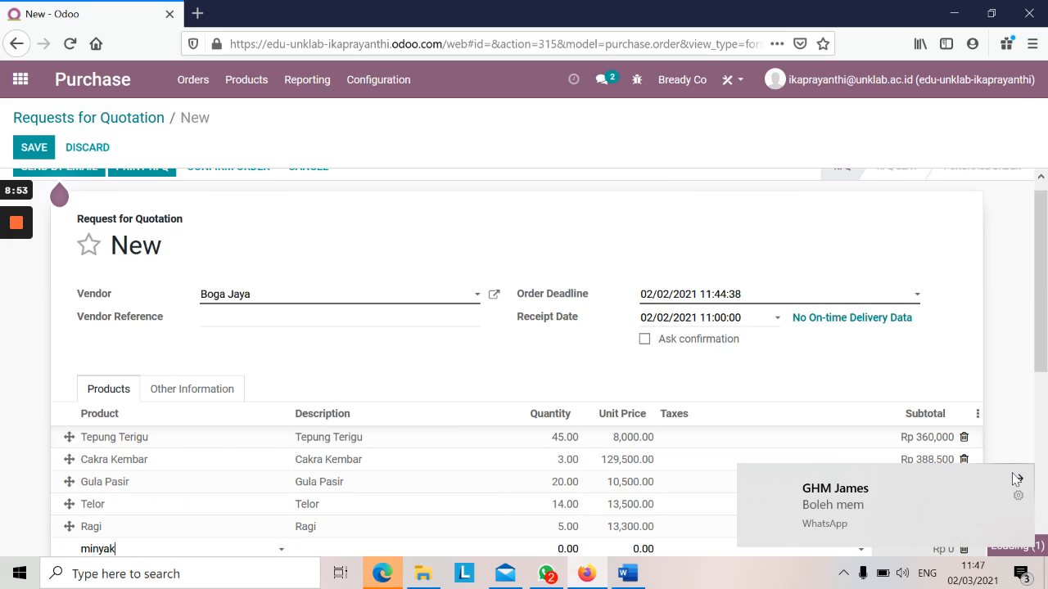
Dismiss the incoming WhatsApp notification and close WhatsApp.
click(1016, 478)
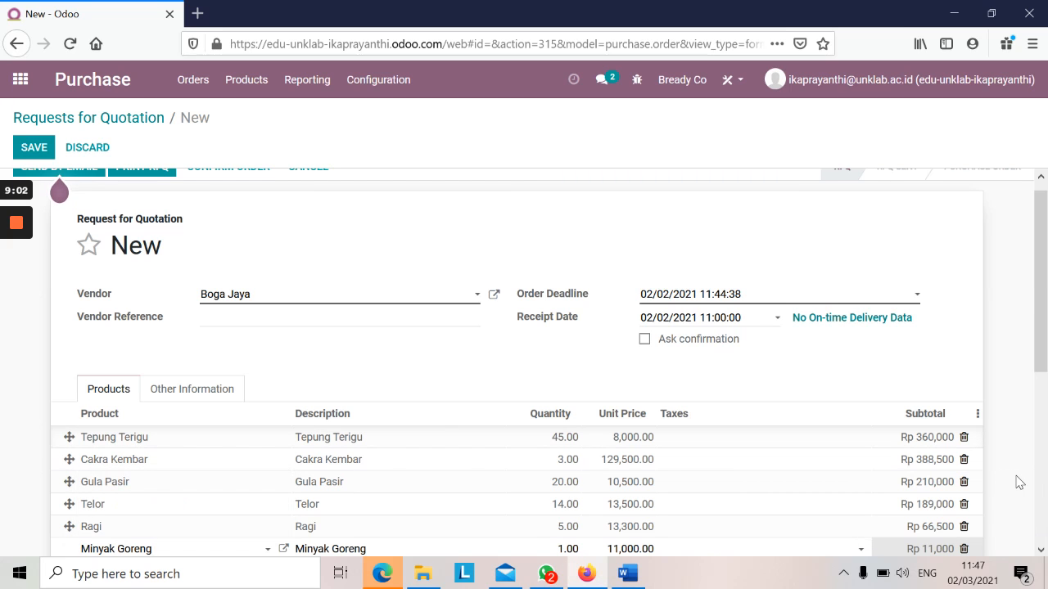
click(548, 578)
click(1030, 16)
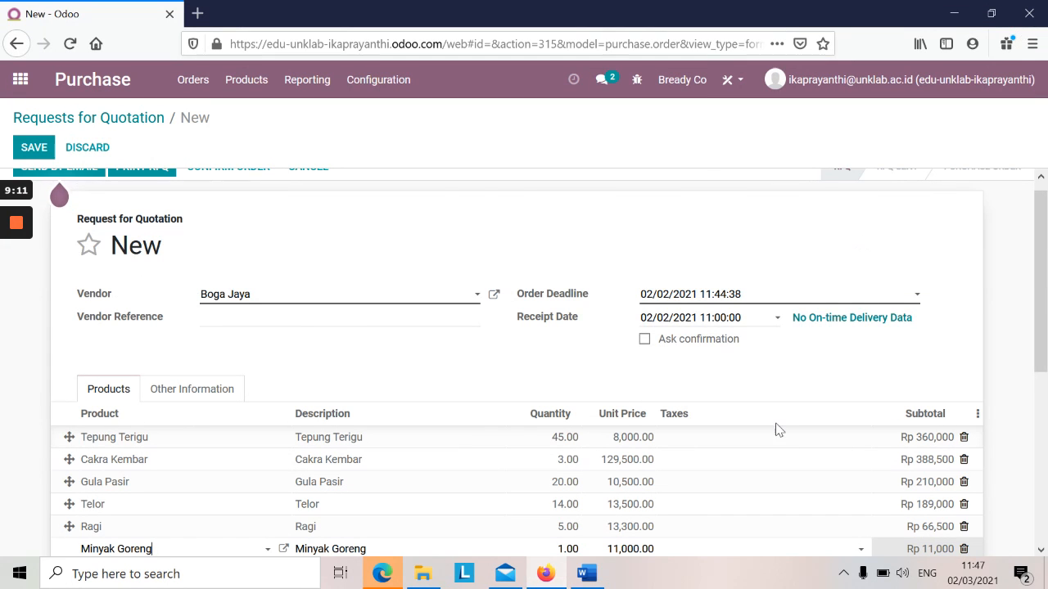
Switch to the 2. Transaksi Awal document in Word to view the Boga Jaya purchase table.
click(575, 573)
click(571, 571)
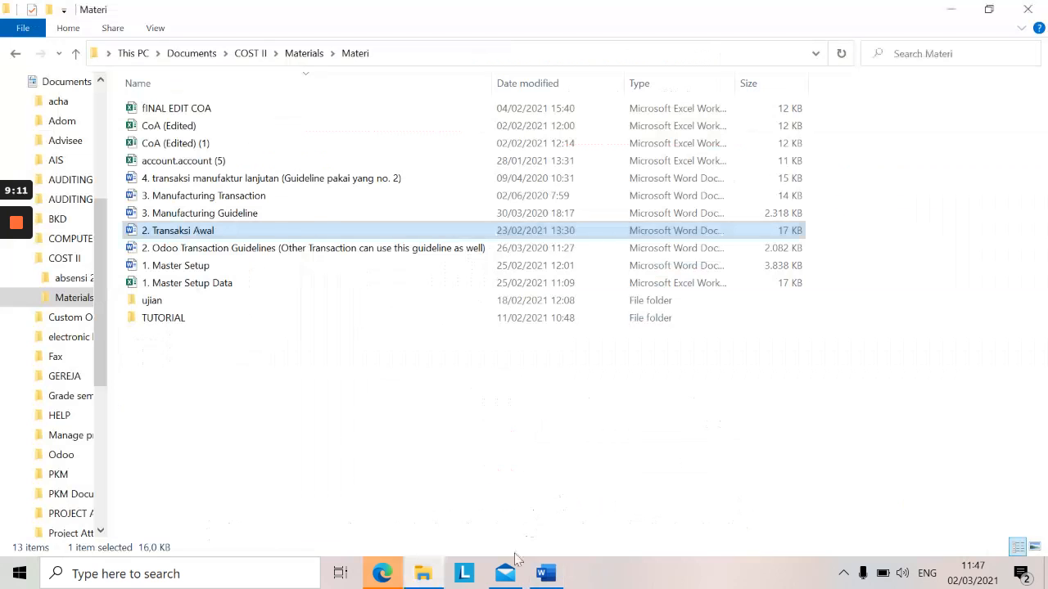
click(542, 573)
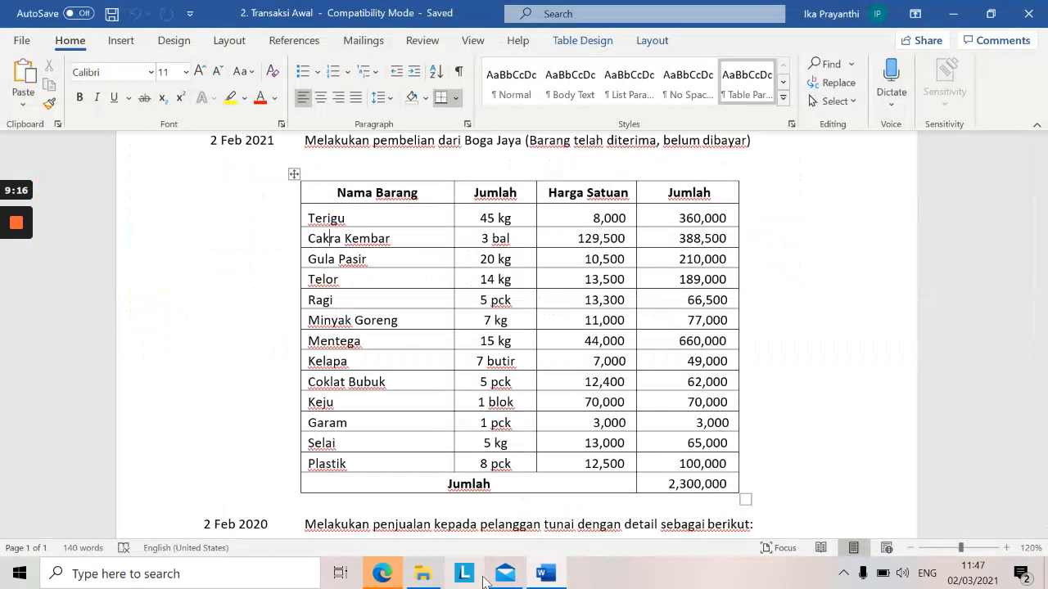
Launch Firefox from the desktop and return to the Boga Jaya purchase table in Word while it loads.
key(super+d)
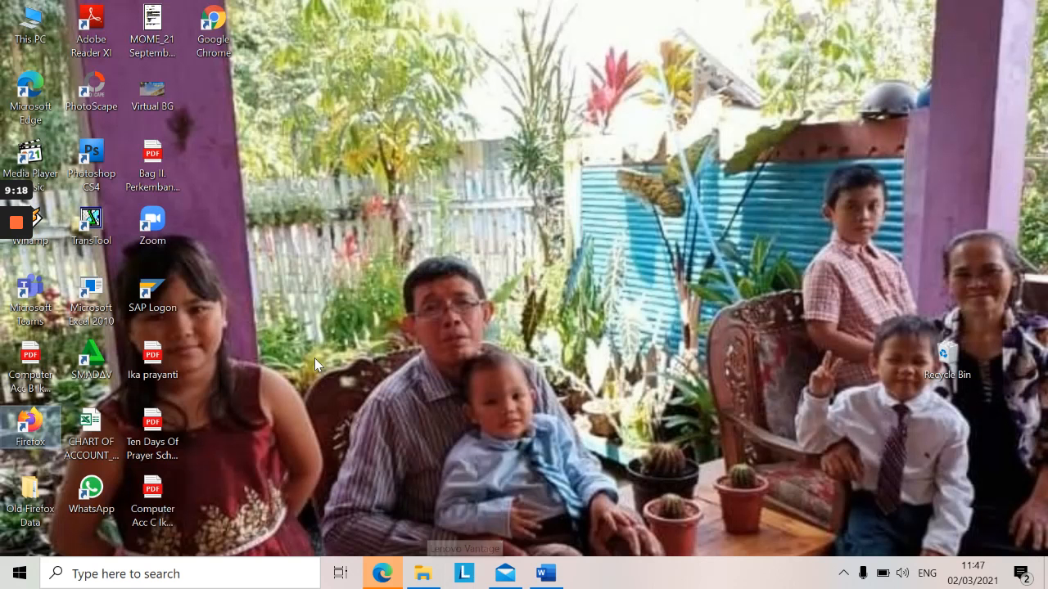
click(45, 430)
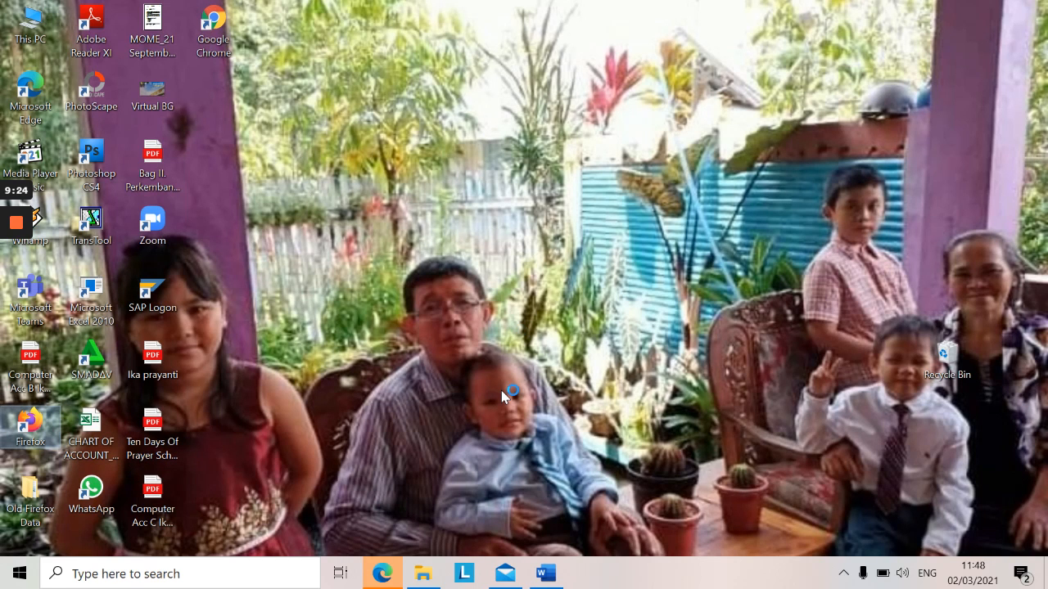
click(545, 575)
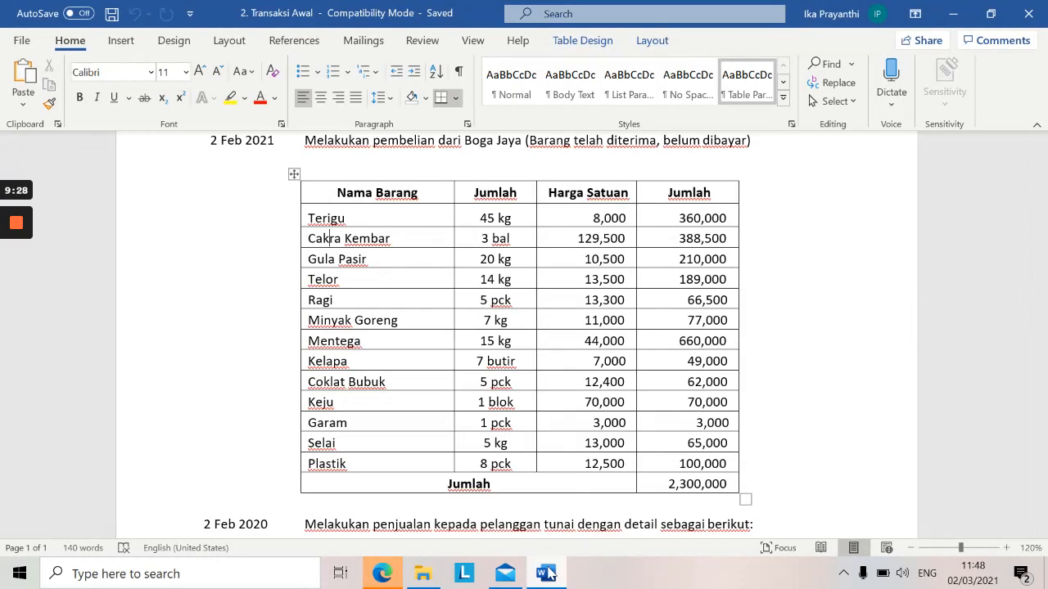
mouse_move(550, 573)
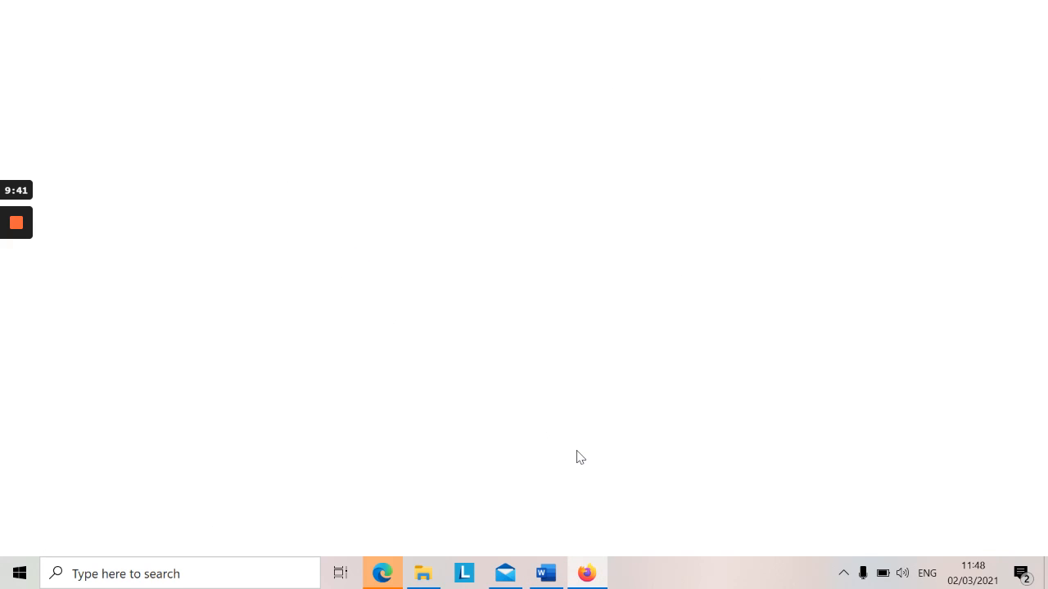
click(844, 573)
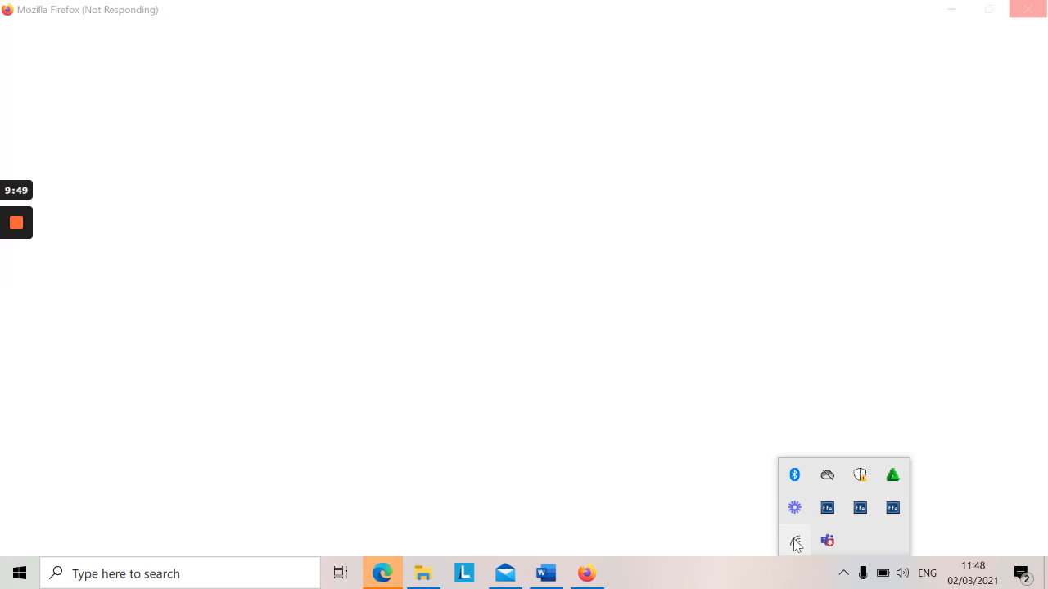
click(57, 197)
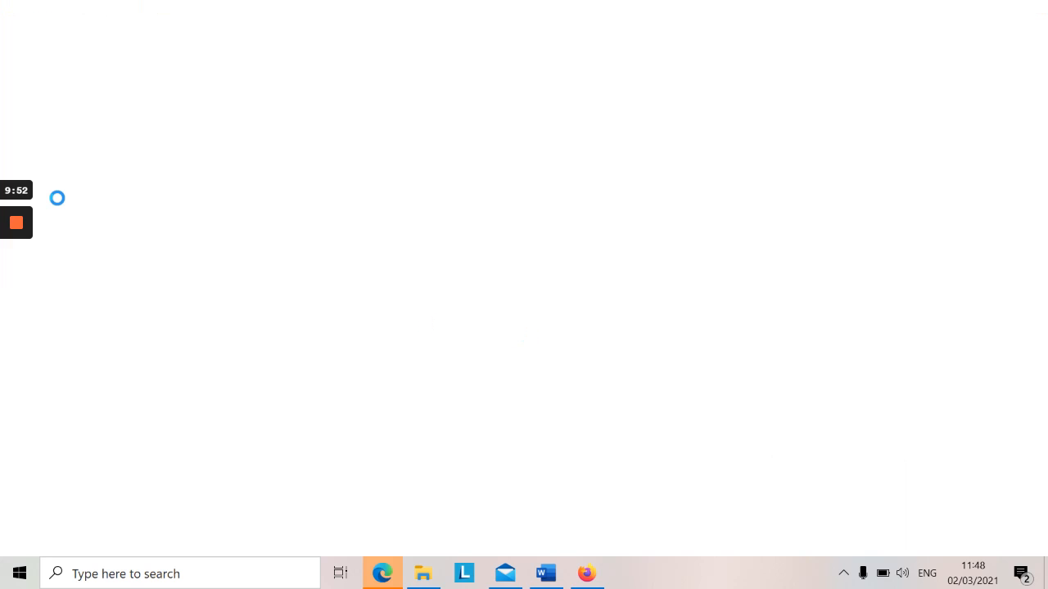
mouse_move(24, 224)
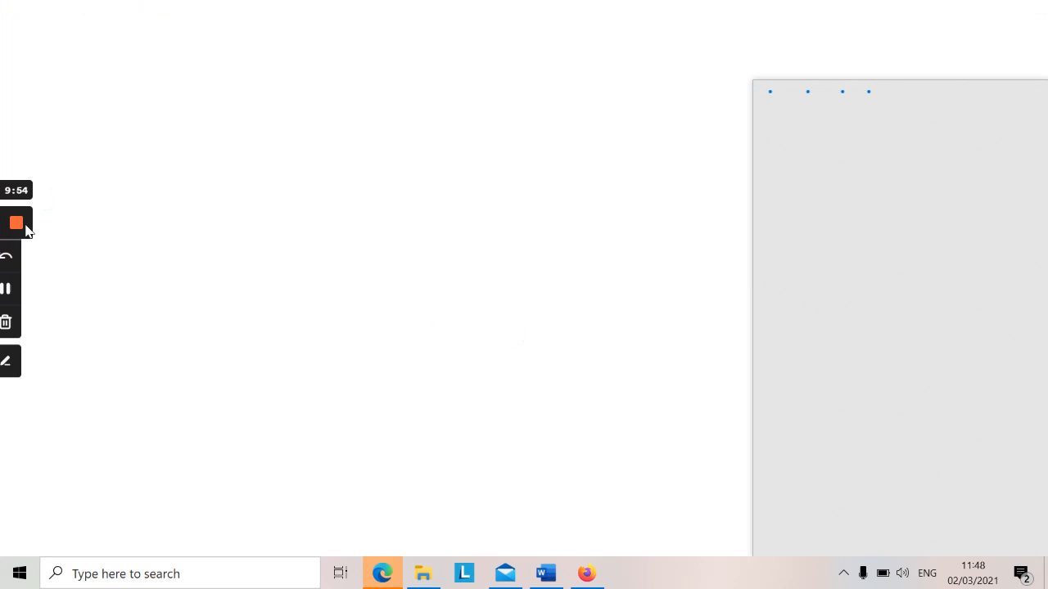
click(17, 290)
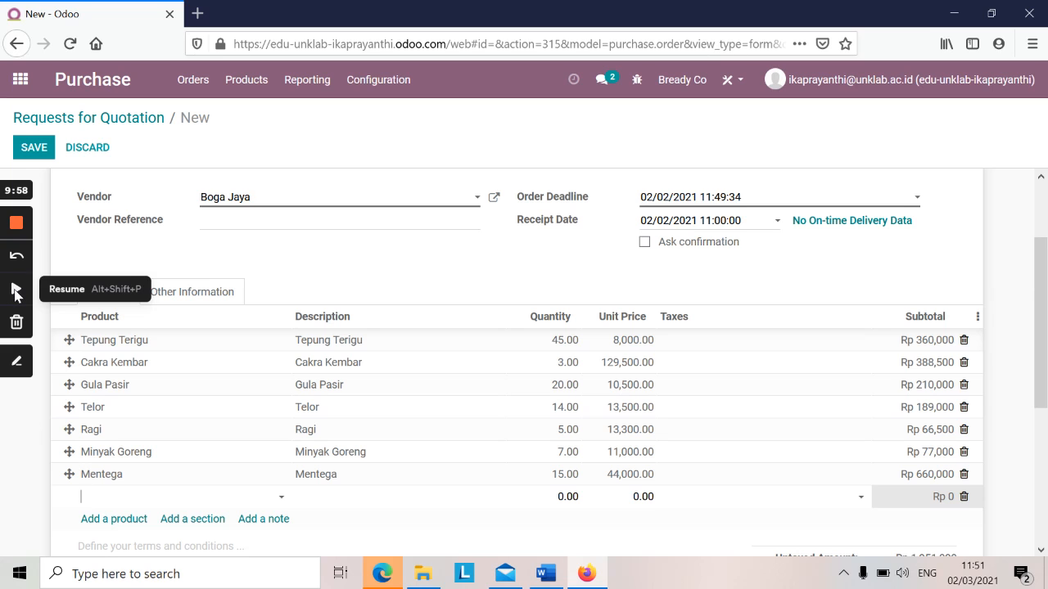
click(16, 291)
click(17, 292)
click(17, 292)
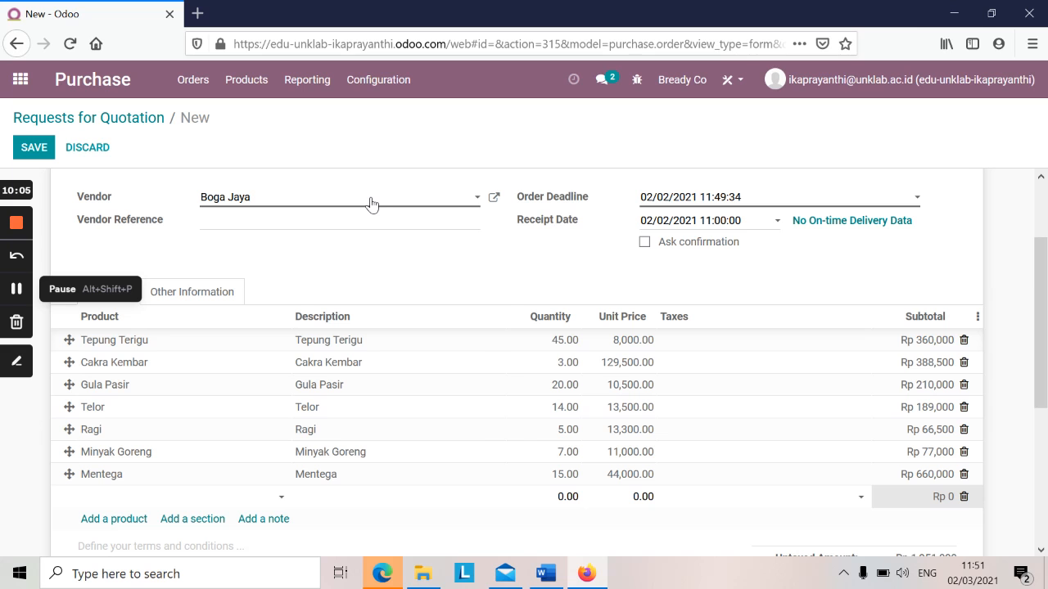
Check the item after Mentega in the Word table and add Kelapa with quantity 7 to the Odoo order.
key(alt+Tab)
key(alt+Tab)
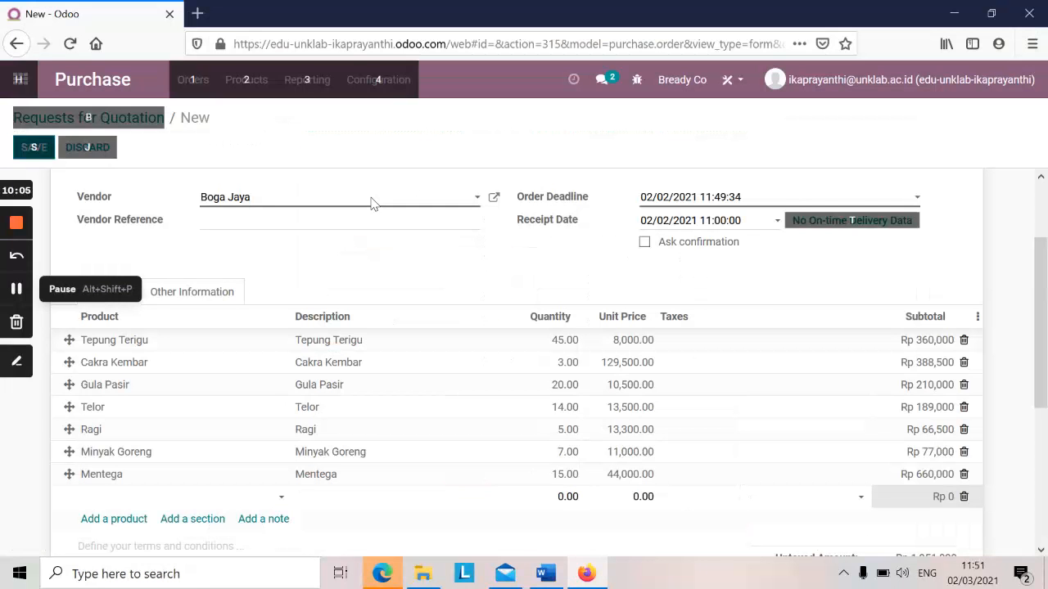
text(kelapa)
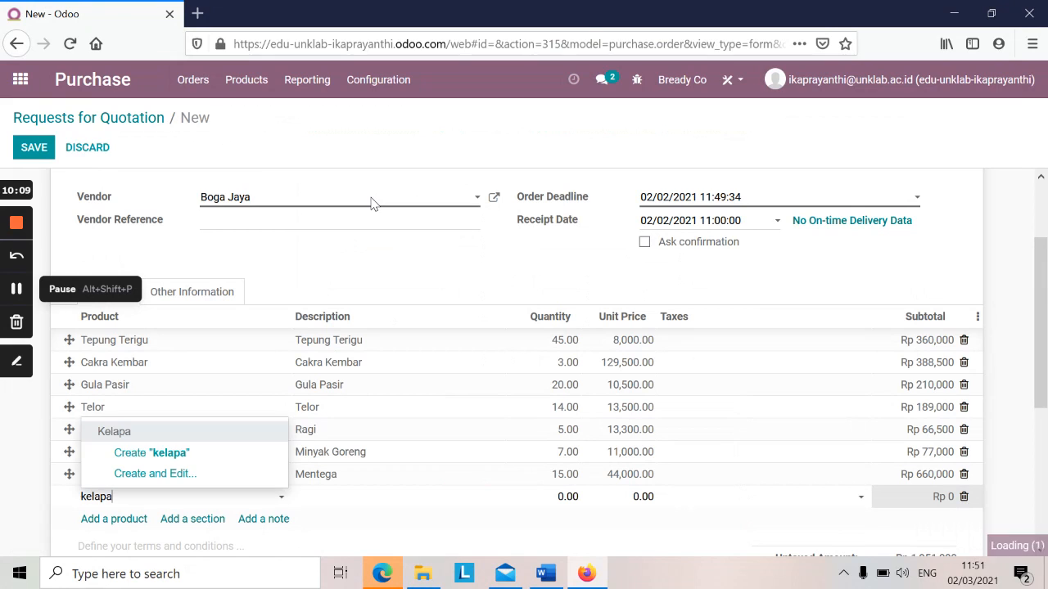
key(Tab)
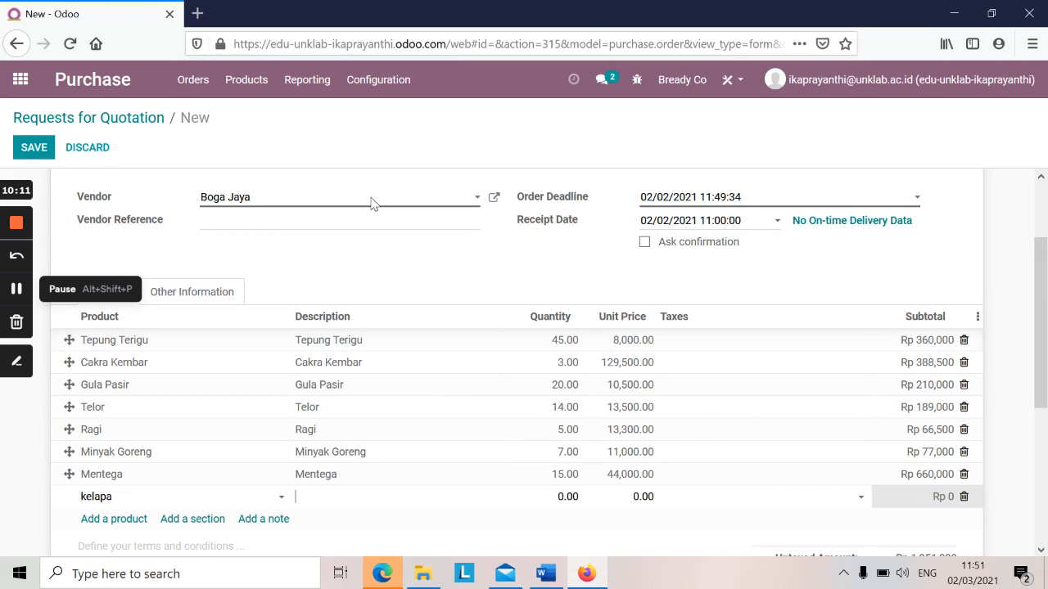
key(Tab)
key(alt+Tab)
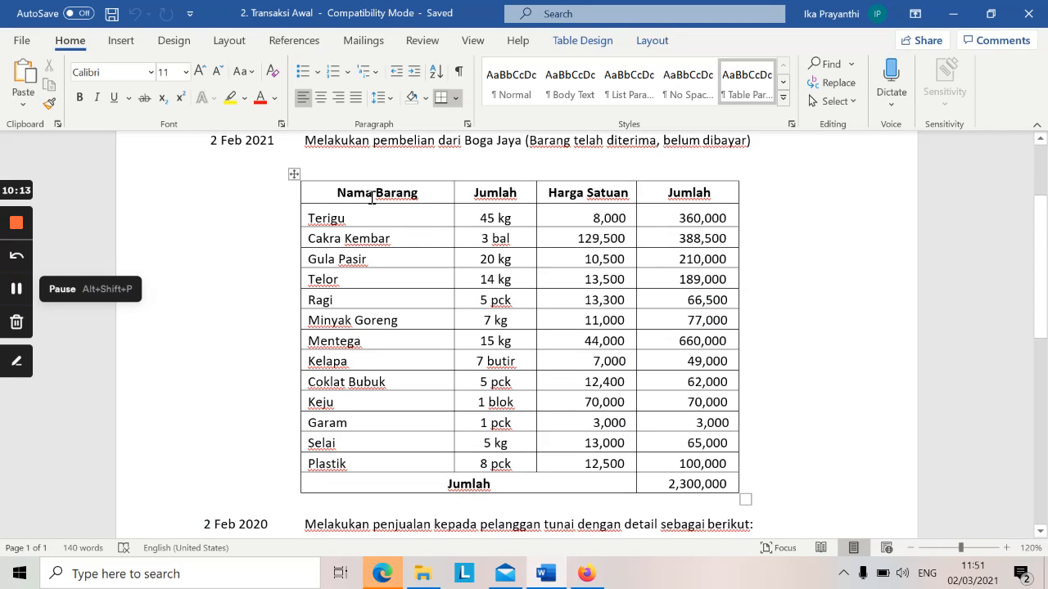
key(alt+Tab)
text(7)
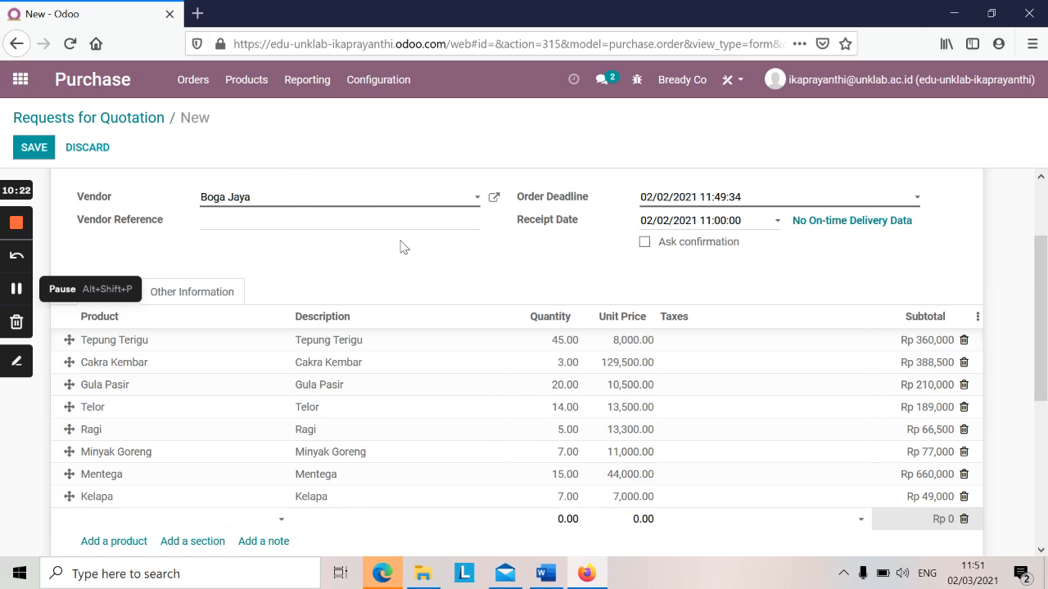
Look up the item after Kelapa in Word and add a Coklat Bubuk line with quantity 5 in Odoo.
key(alt+Tab)
key(alt+Tab)
text(coklat)
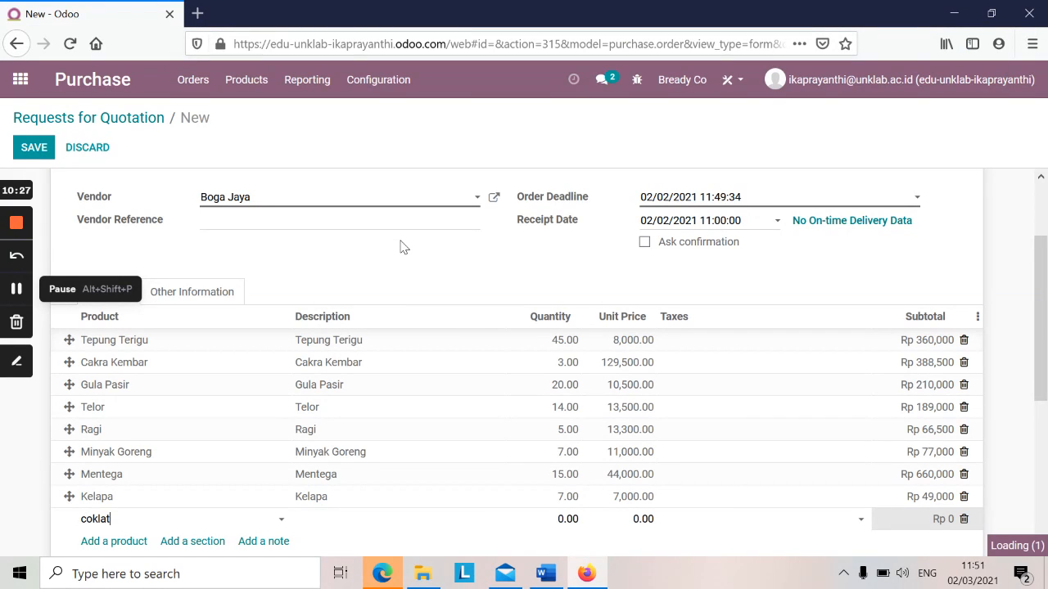
key(Return)
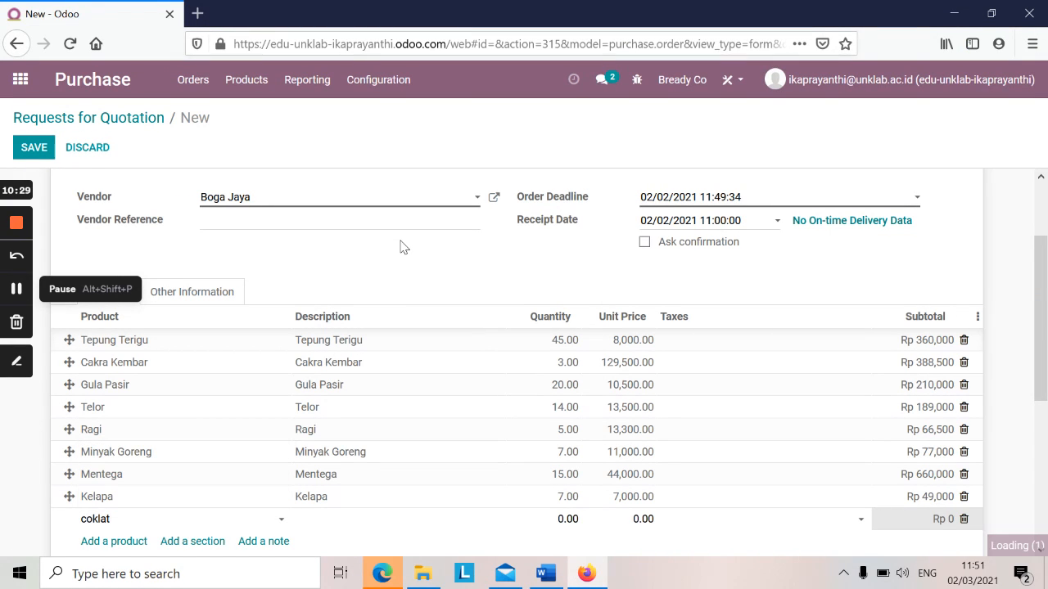
key(Tab)
key(Tab)
key(alt+Tab)
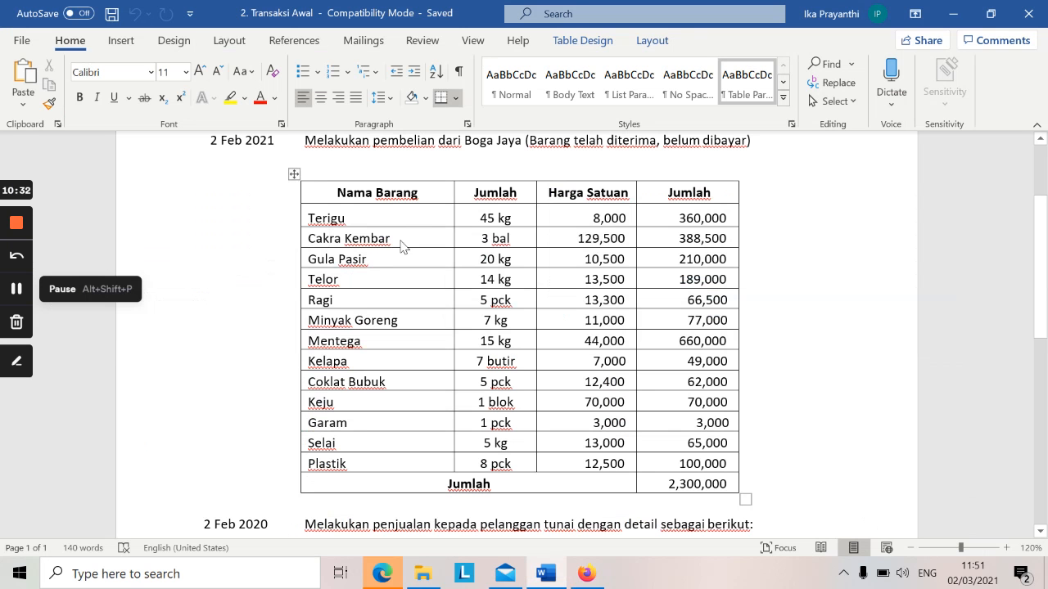
key(alt+Tab)
text(5)
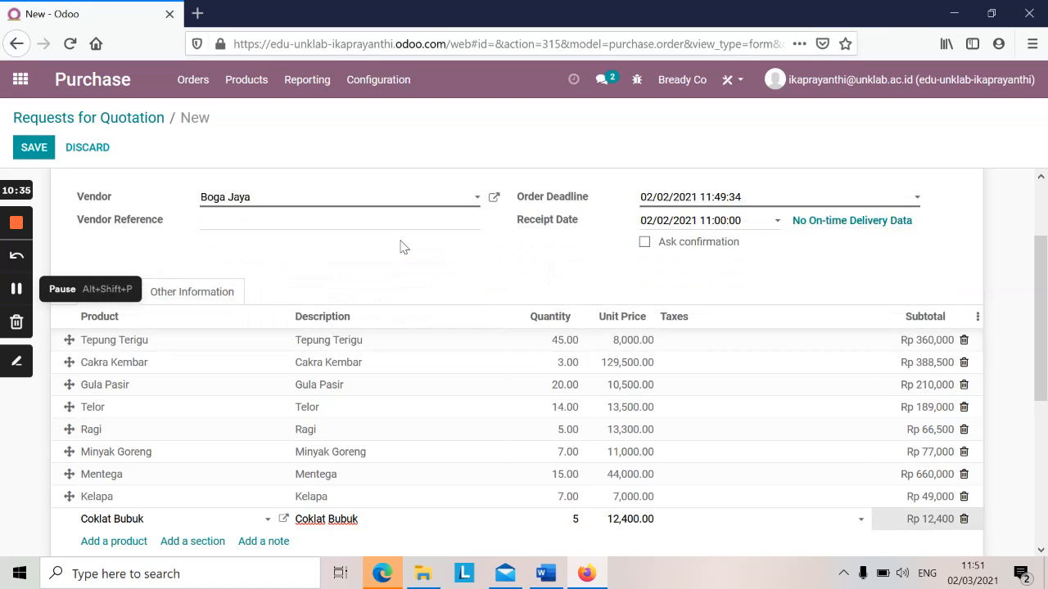
key(Return)
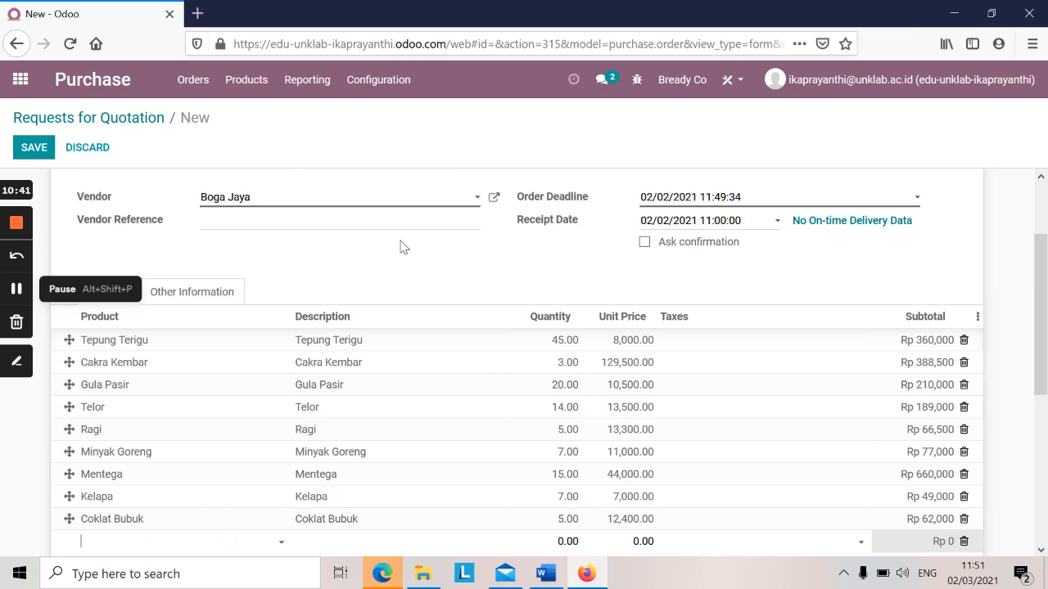
Check the next item and its quantity in Word, and complete a Keju line with quantity 1 in Odoo.
key(alt+Tab)
key(alt+Tab)
text(keju)
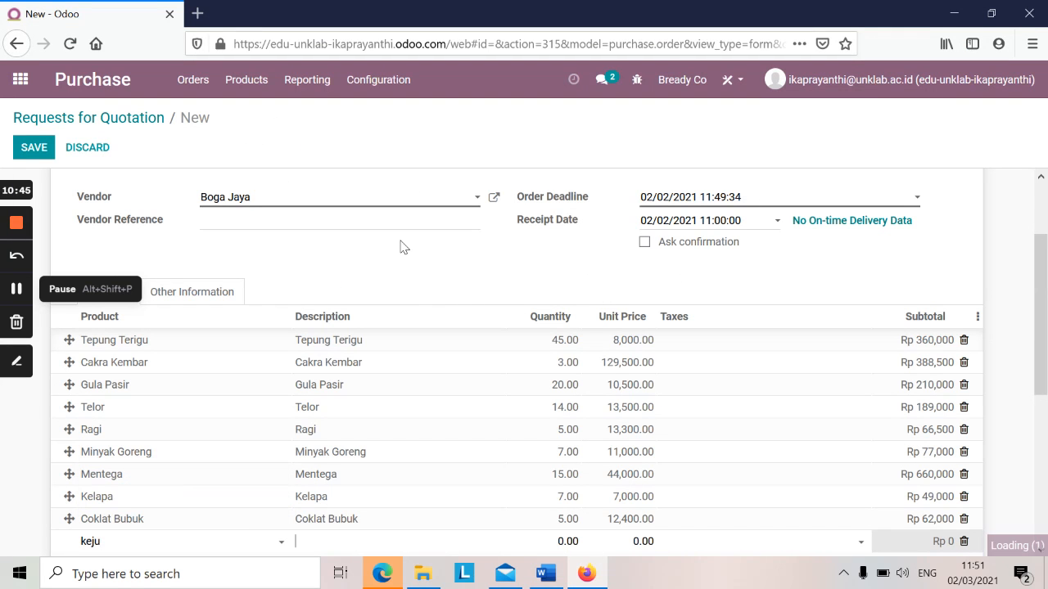
key(Tab)
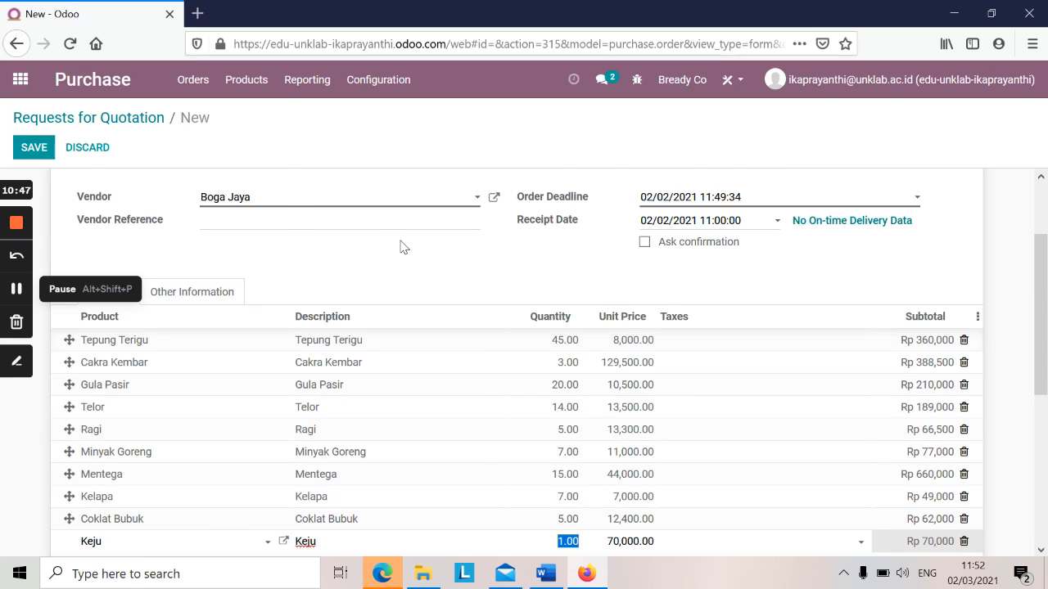
key(alt+Tab)
key(alt+Tab)
key(Tab)
key(Tab)
key(Tab)
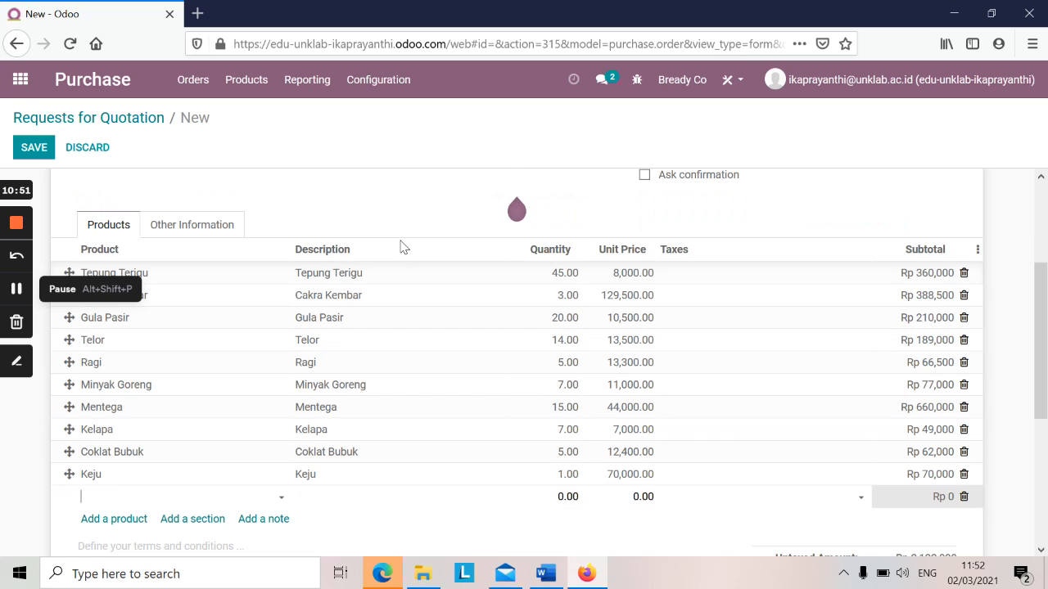
Check the item after Keju in the Word table and choose Garam for the next product line in Odoo.
key(alt+Tab)
key(alt+Tab)
text(aram)
key(BackSpace)
key(BackSpace)
key(BackSpace)
key(BackSpace)
text(garam)
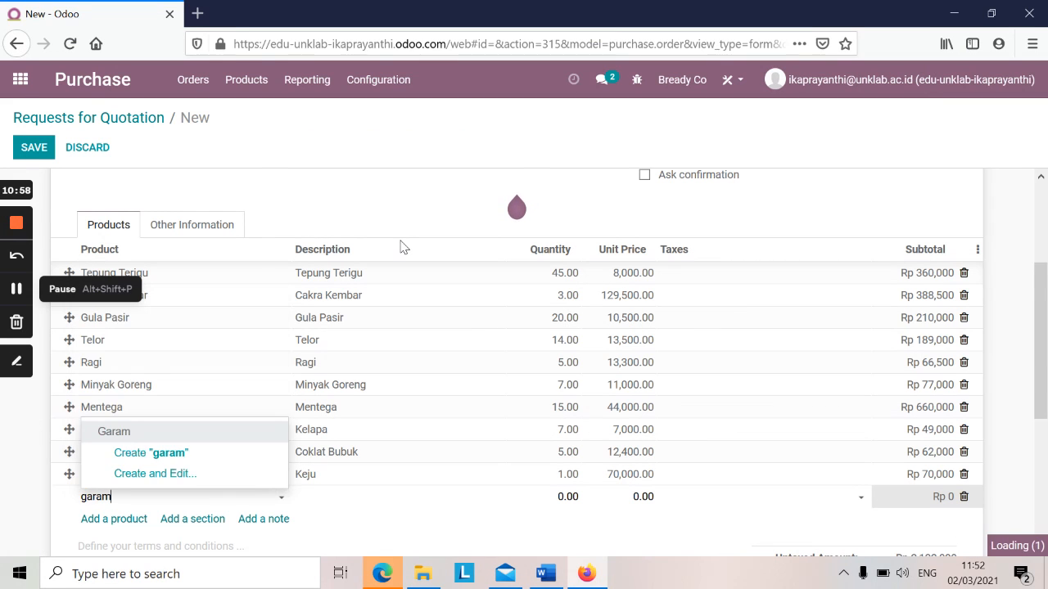
key(Return)
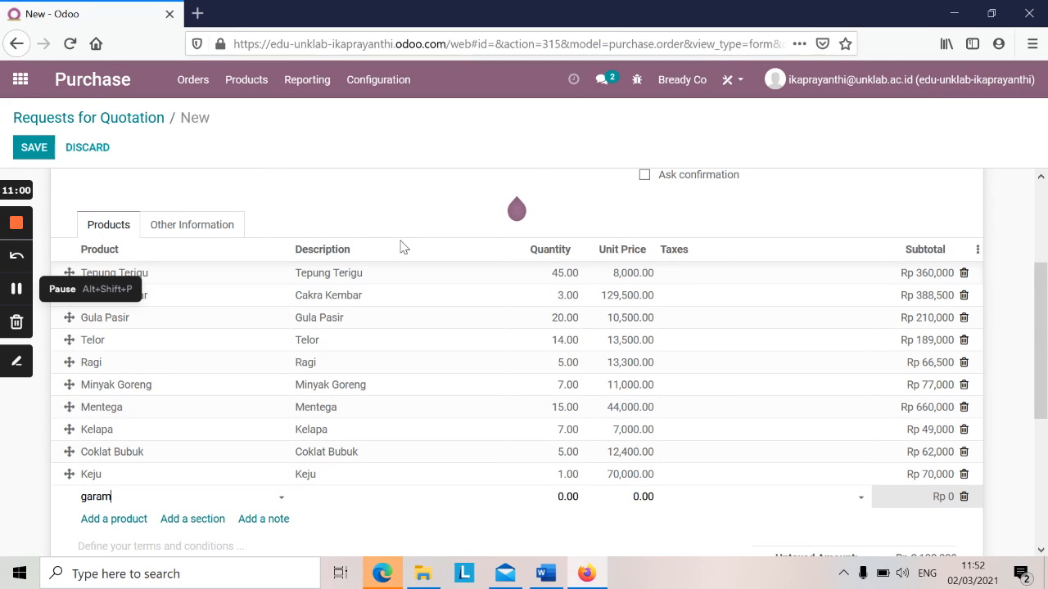
Look up the Garam quantity in Word, set it to 1 in Odoo and complete the line.
key(Tab)
key(Tab)
key(alt+Tab)
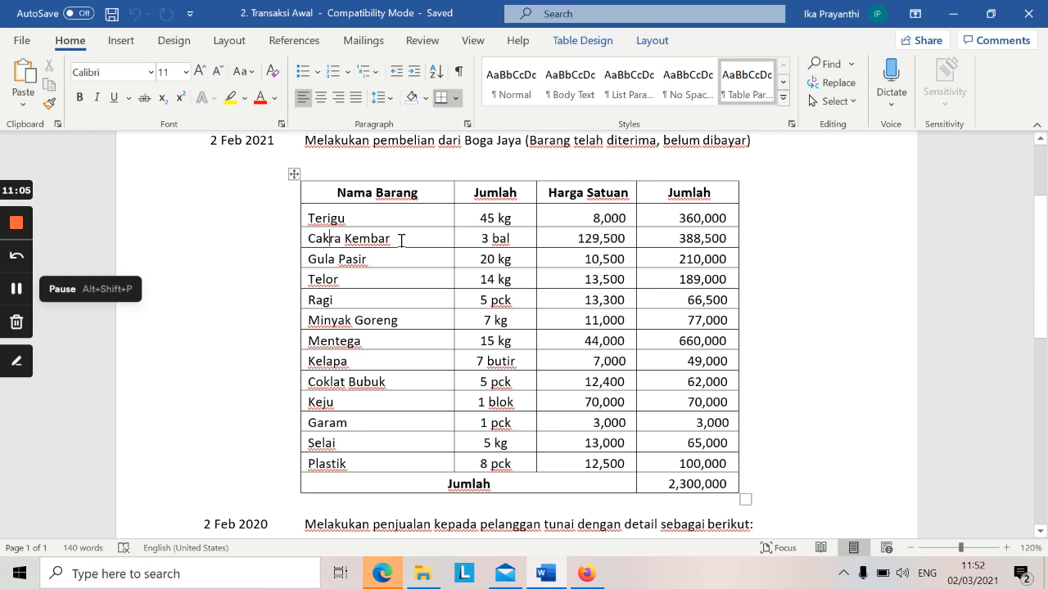
key(alt+Tab)
text(1)
key(Tab)
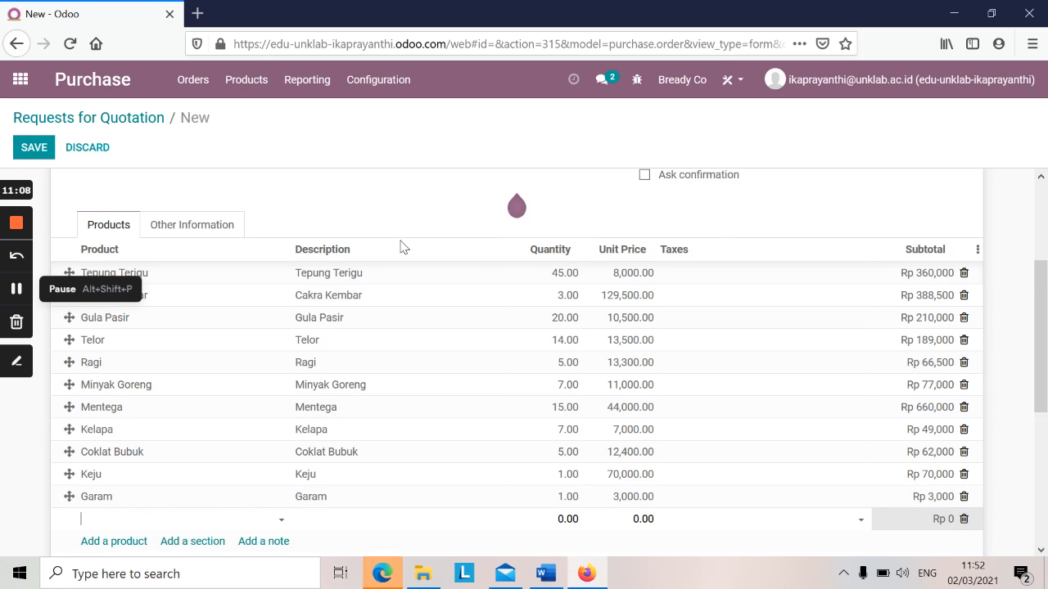
Check the item after Garam in Word and add a Selai line with quantity 5 to the Odoo order.
key(alt+Tab)
key(alt+Tab)
text(selai)
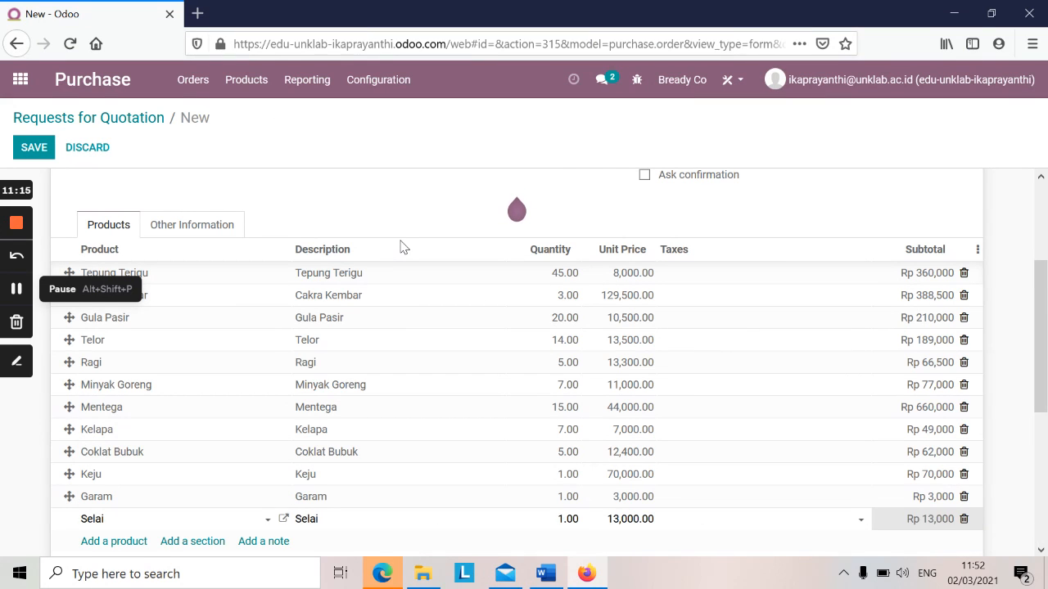
key(alt+Tab)
key(alt+Tab)
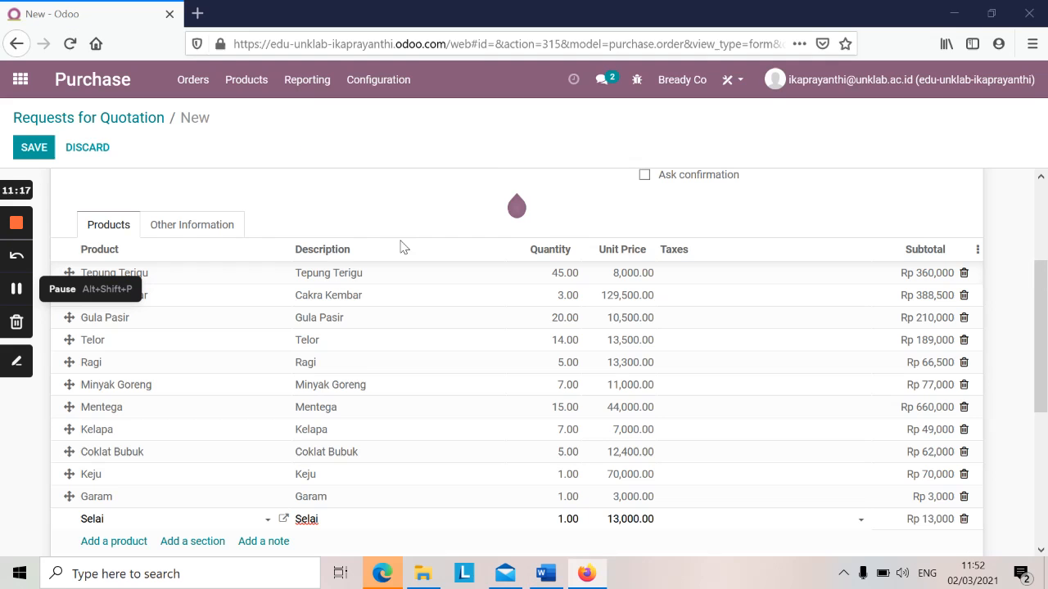
click(575, 521)
text(5)
key(Tab)
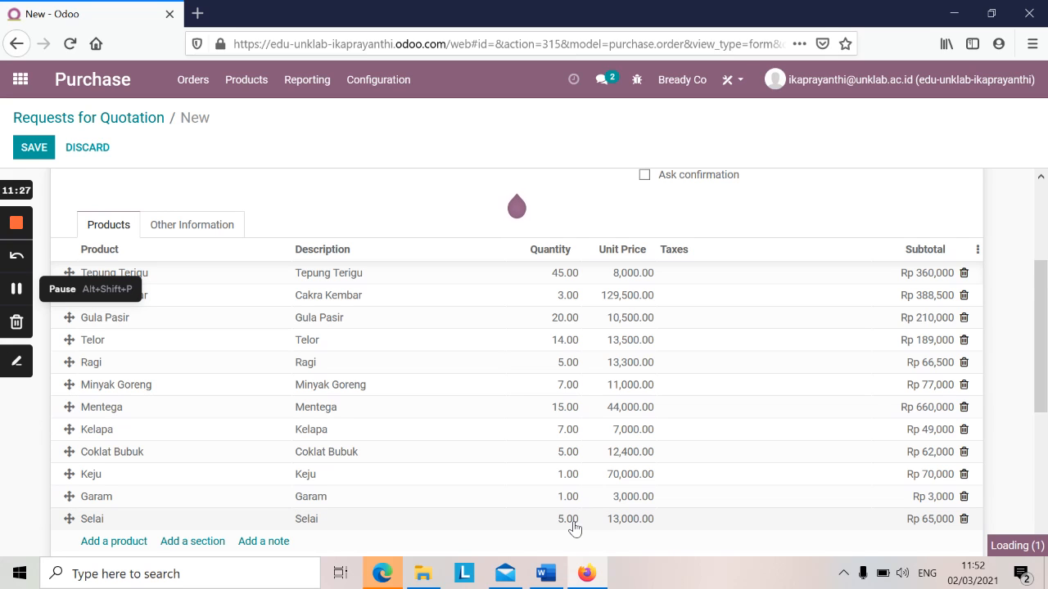
Check the item after Selai in the Word table and choose Plastik for the next product line in Odoo.
key(alt+Tab)
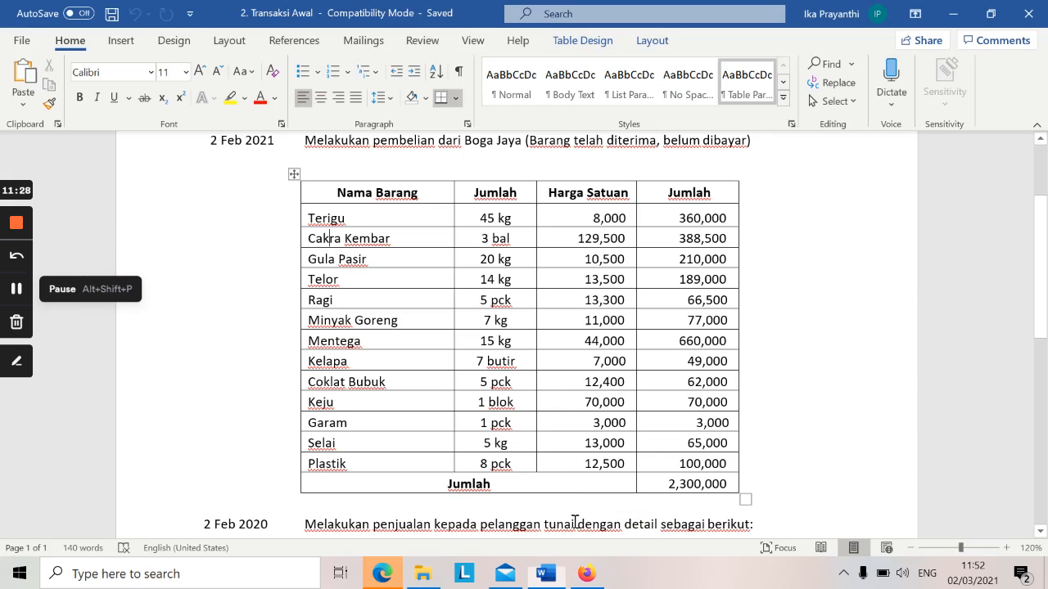
key(alt+Tab)
text(plas)
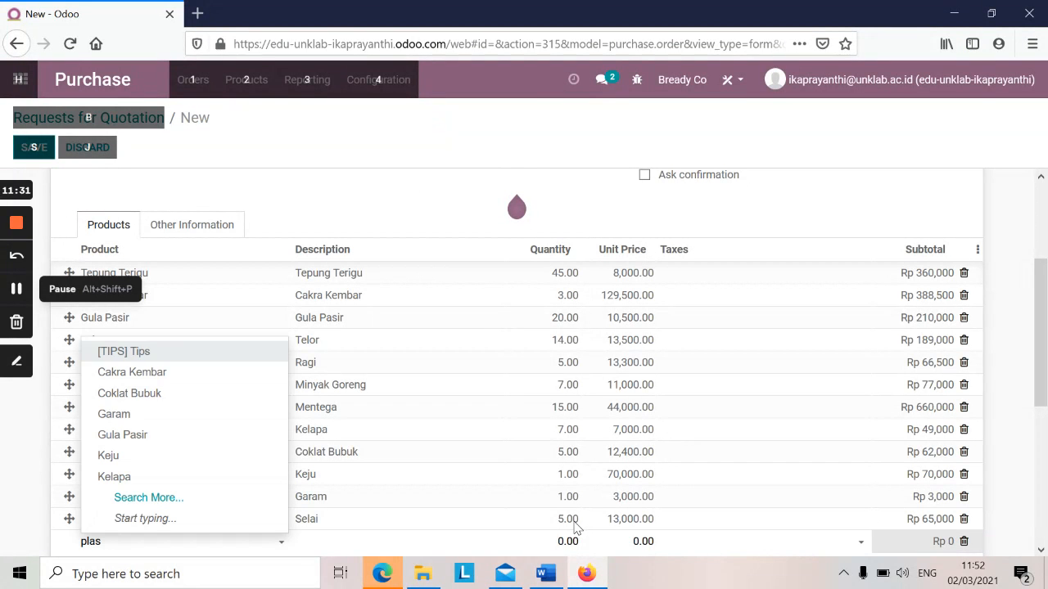
key(Return)
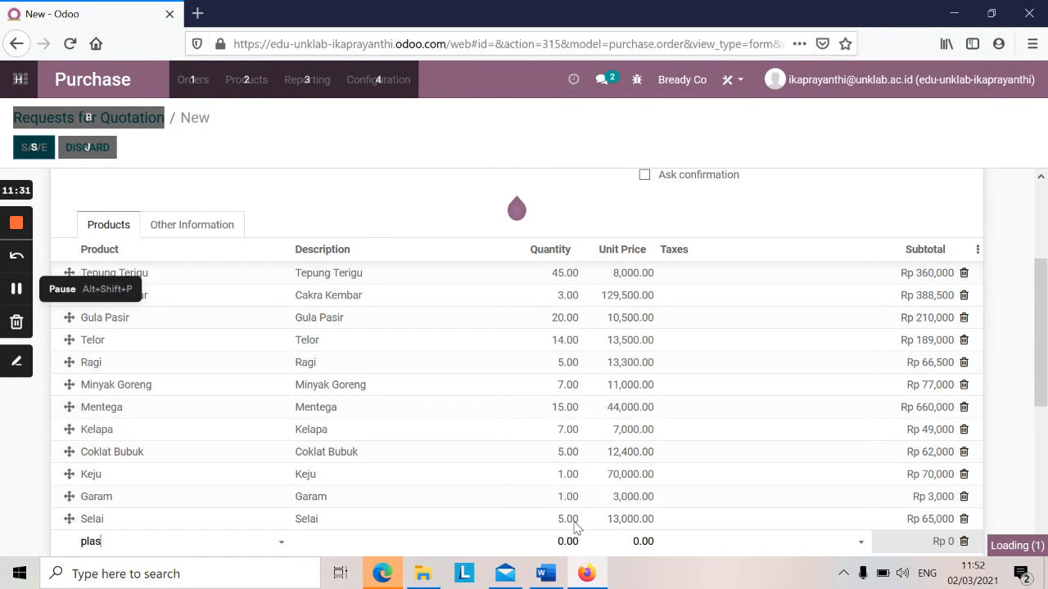
key(Tab)
Look up Plastik's quantity and unit price in Word, enter quantity 8 and unit price 12500 in Odoo, and complete the line.
key(alt+Tab)
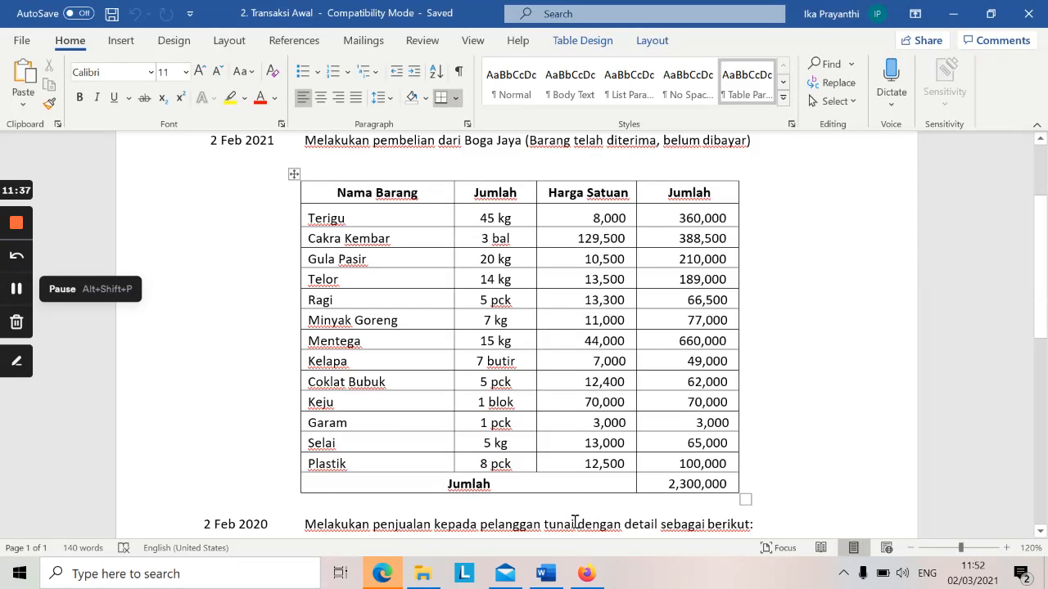
key(alt+Tab)
text(8)
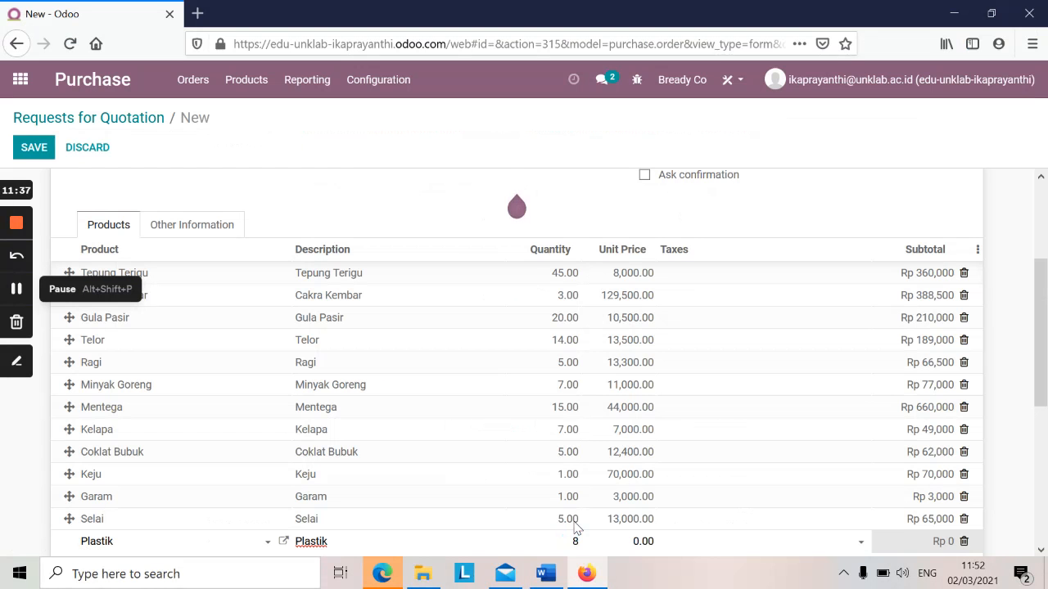
key(Tab)
key(alt+Tab)
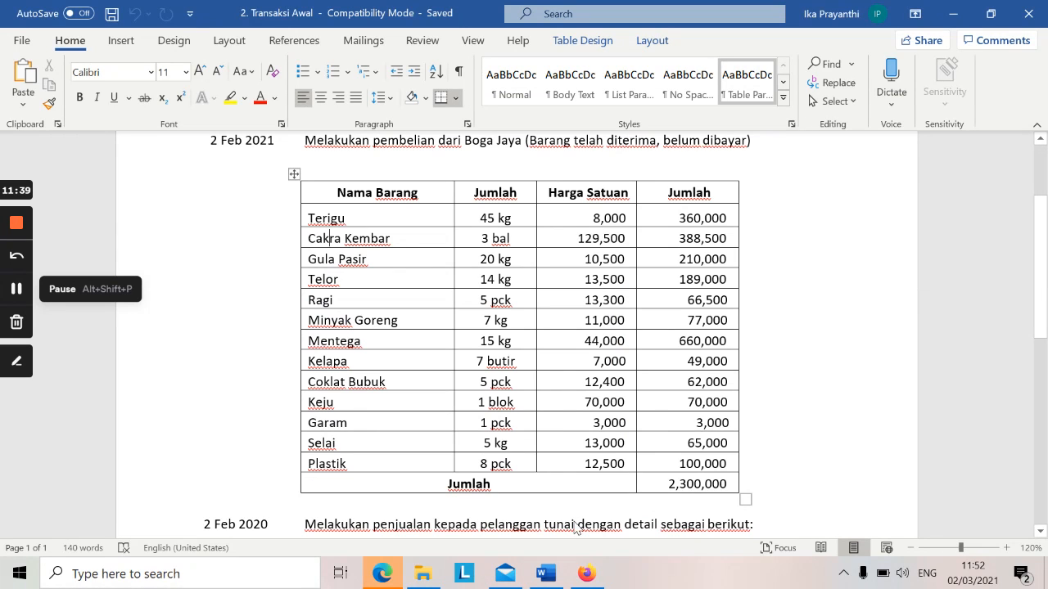
key(alt+Tab)
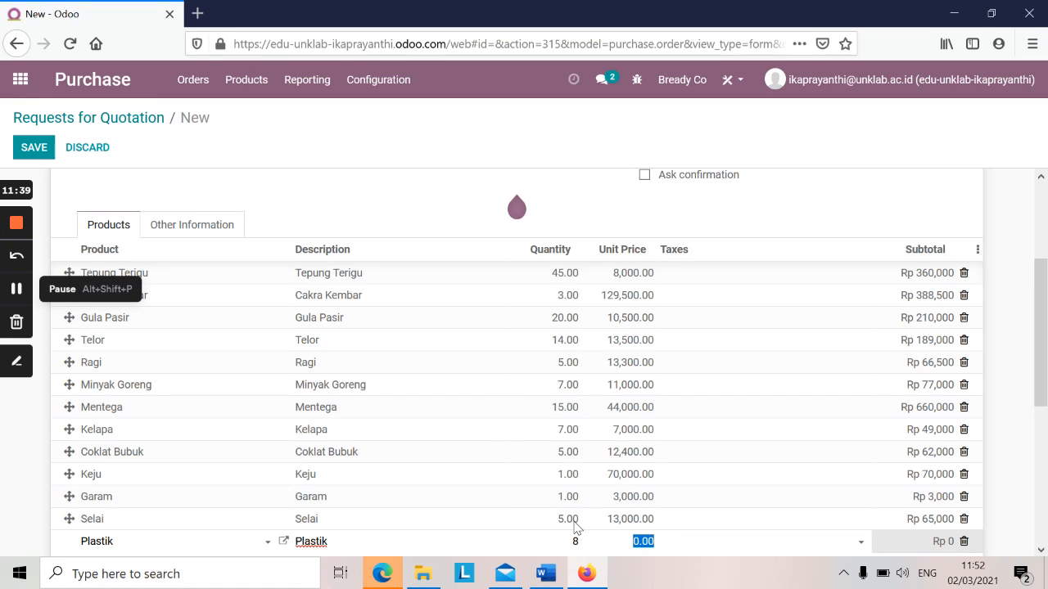
text(12500)
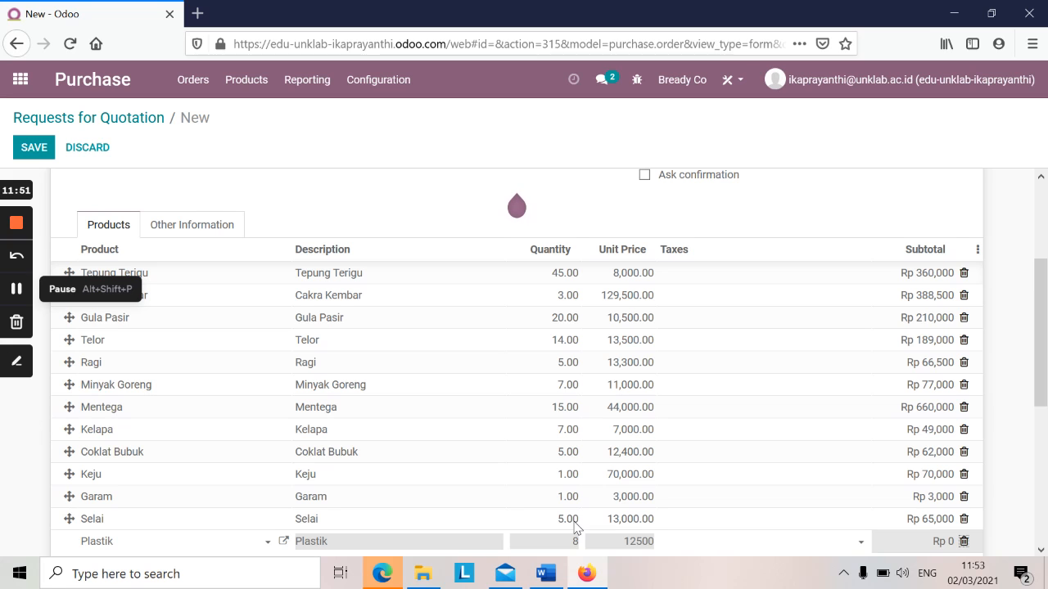
click(574, 528)
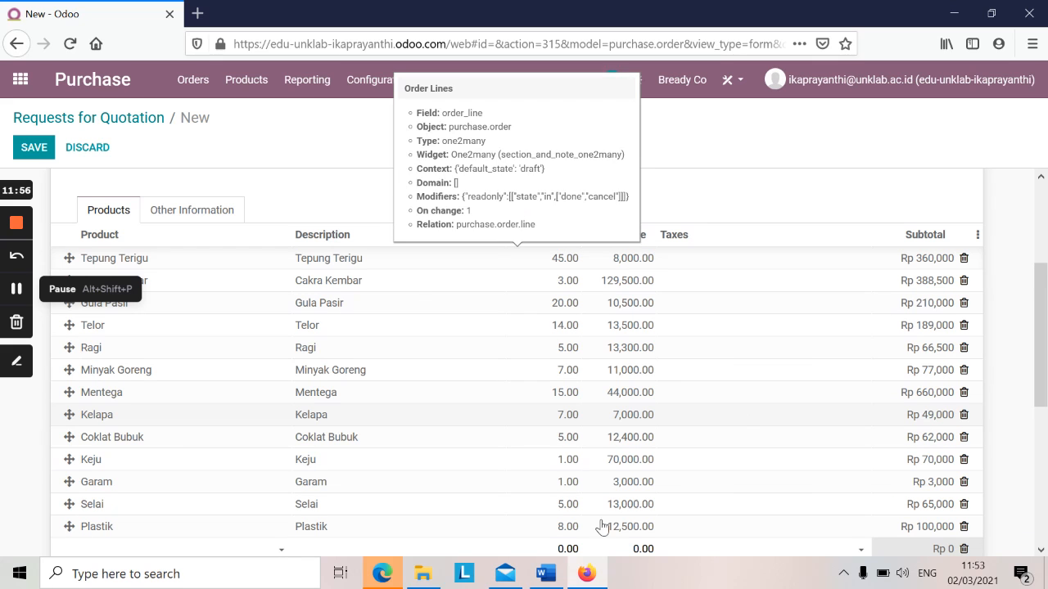
Leave the empty product line and compare the order's total in Odoo with the purchase table's total in Word.
click(1041, 410)
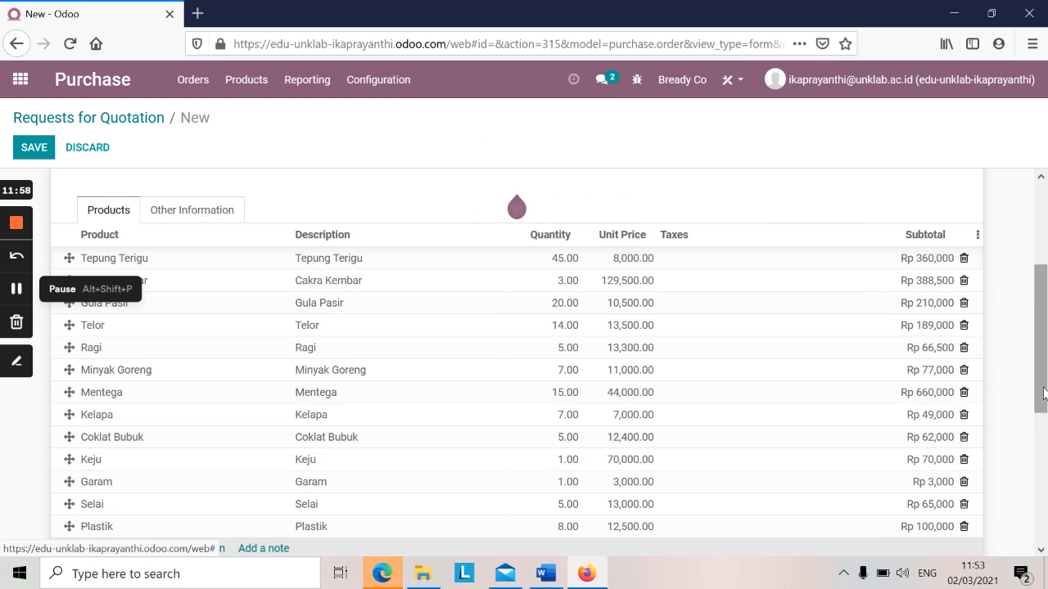
drag(1041, 409, 1041, 481)
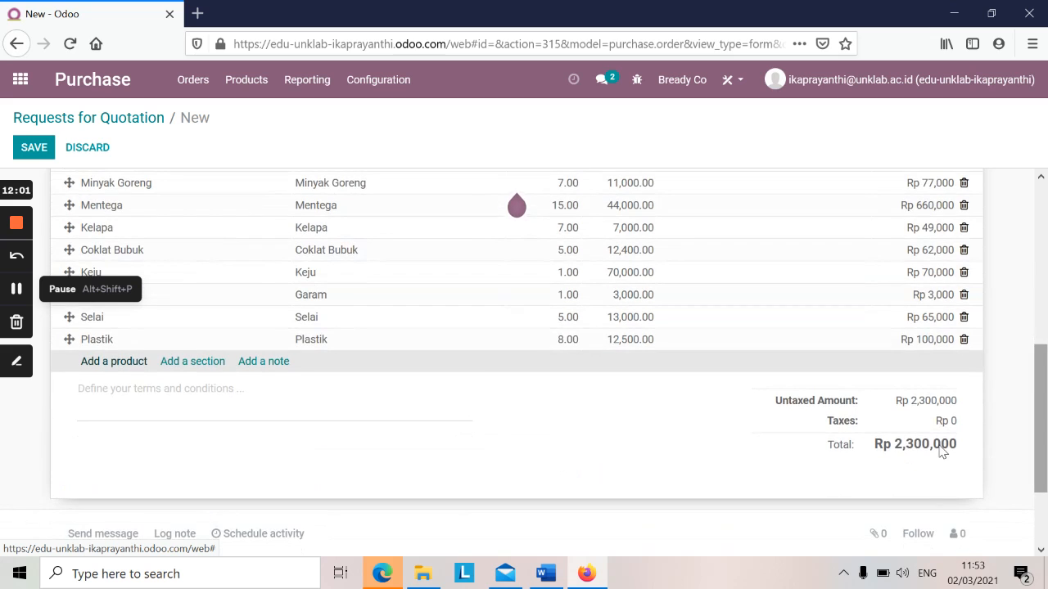
key(alt+Tab)
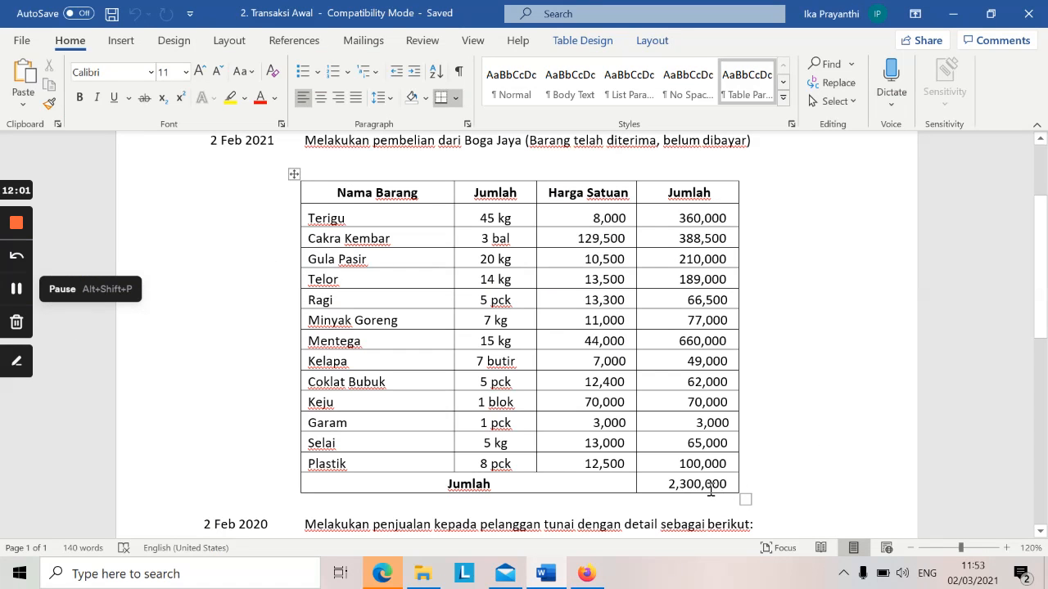
key(alt+Tab)
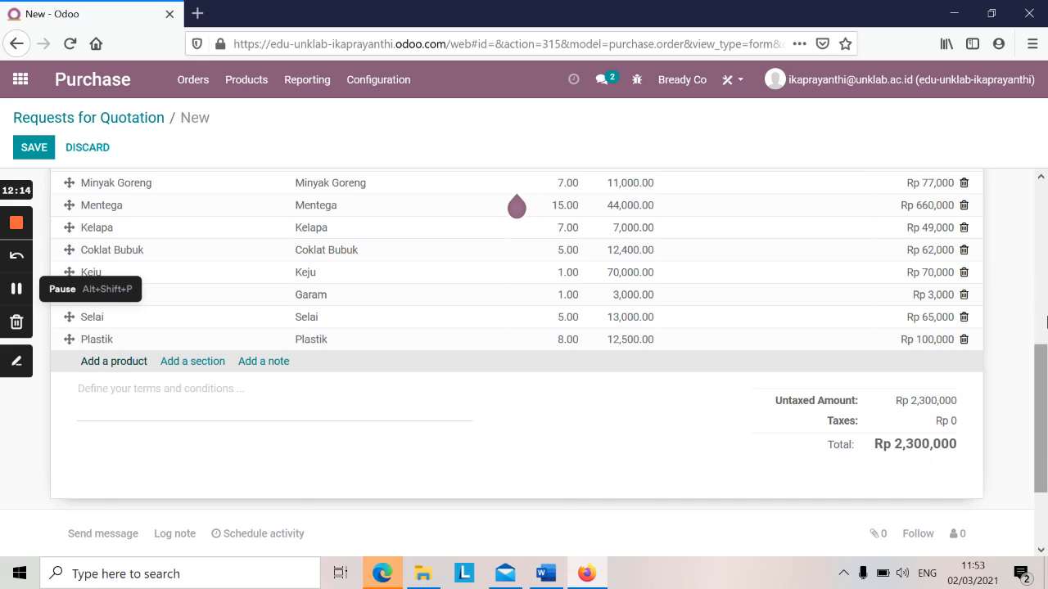
Review the order deadline in its calendar, the product lines and the total of the Boga Jaya request for quotation.
drag(1044, 468, 1044, 287)
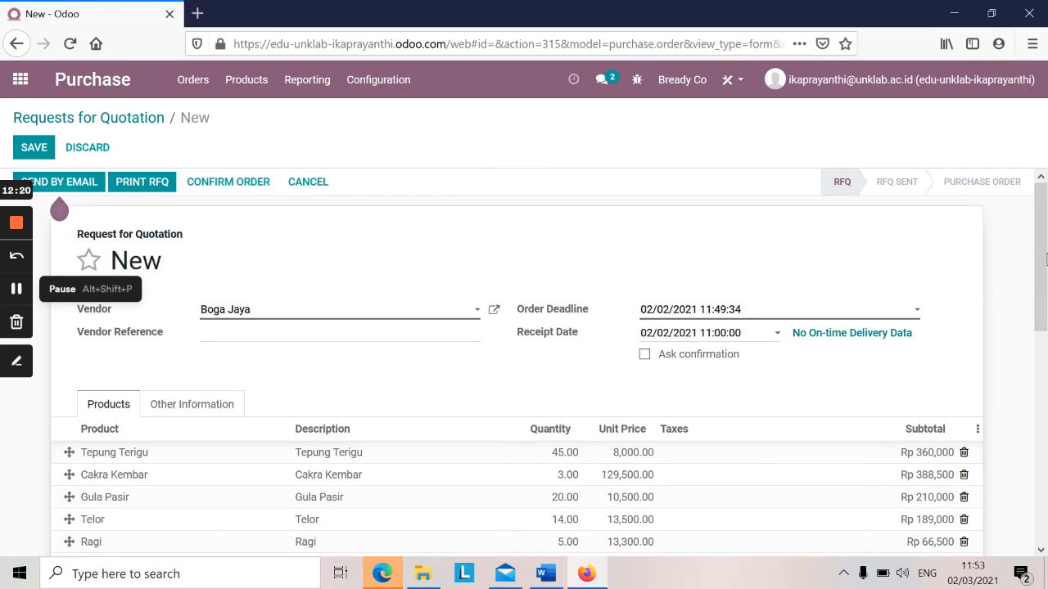
click(909, 320)
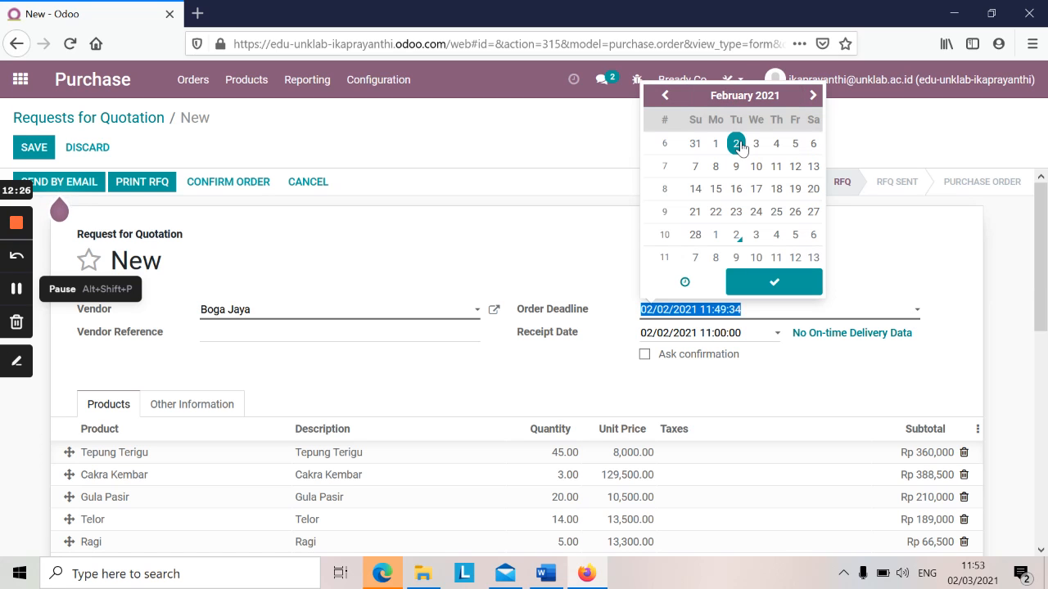
click(580, 253)
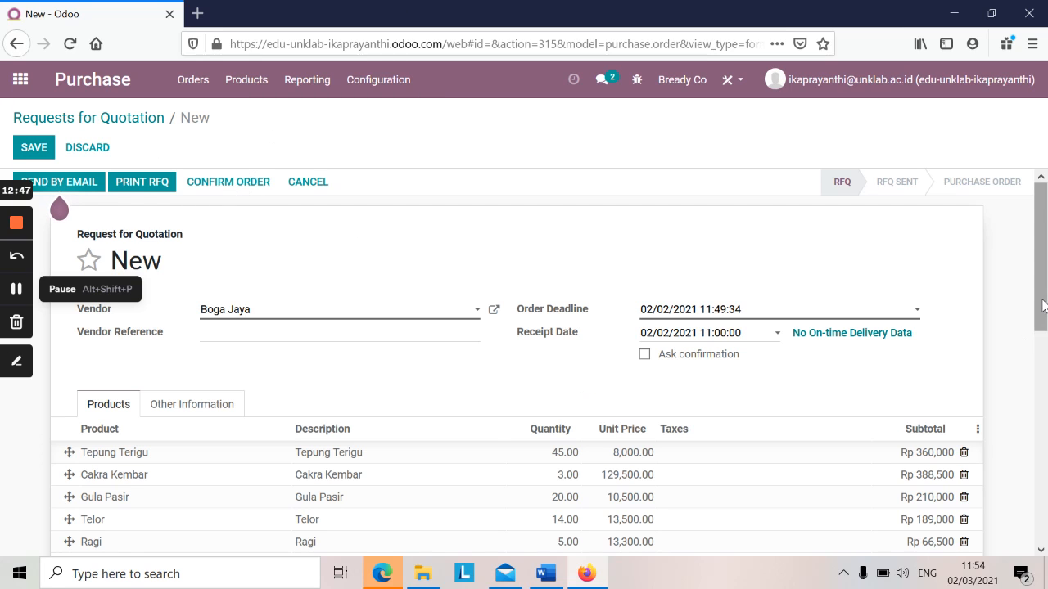
scroll(1040, 305, down, 1)
scroll(780, 463, down, 3)
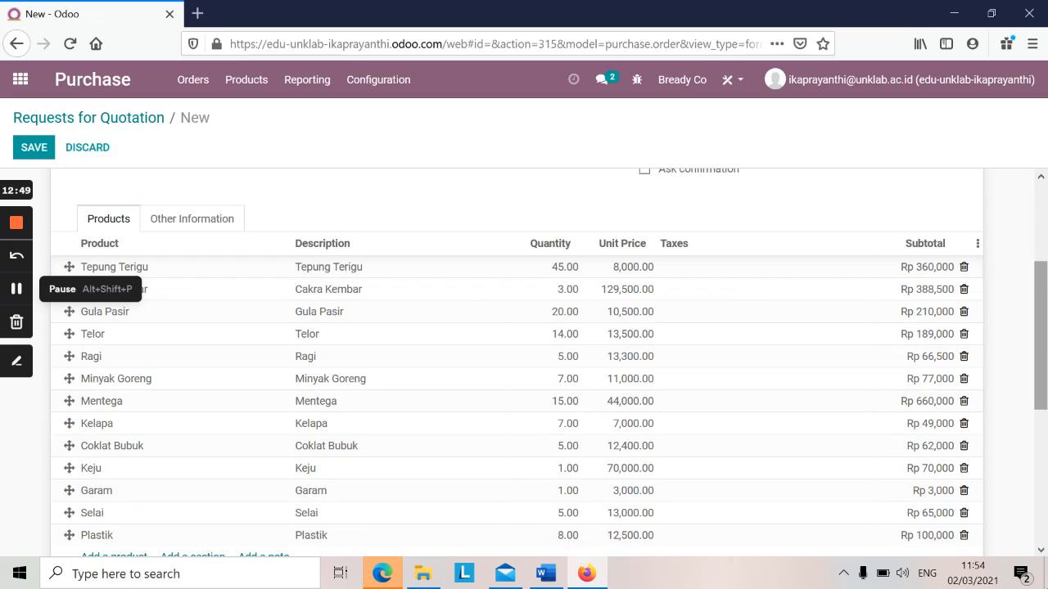
scroll(780, 462, down, 7)
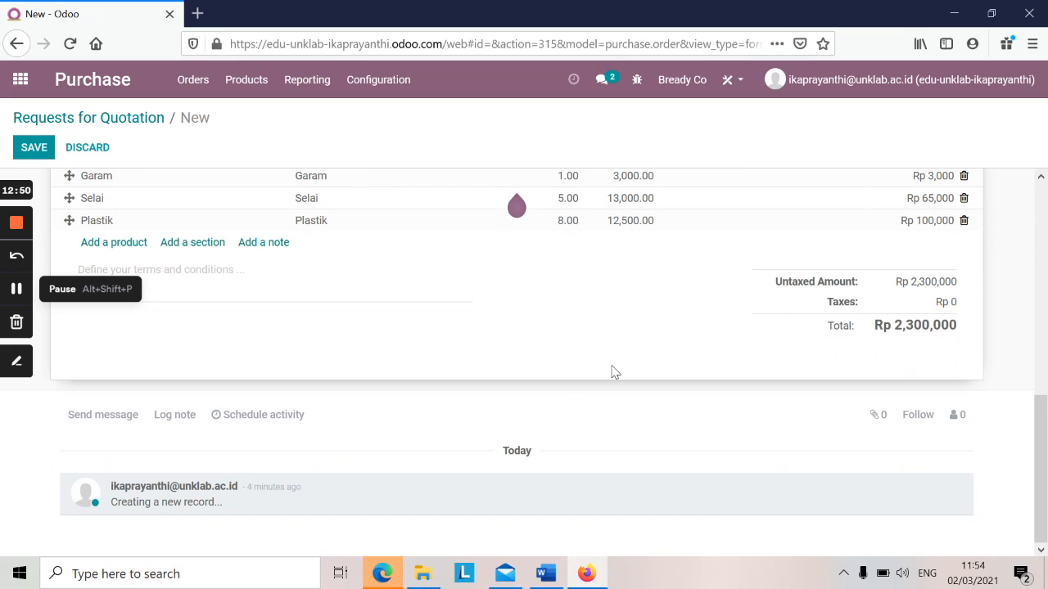
scroll(1043, 430, up, 10)
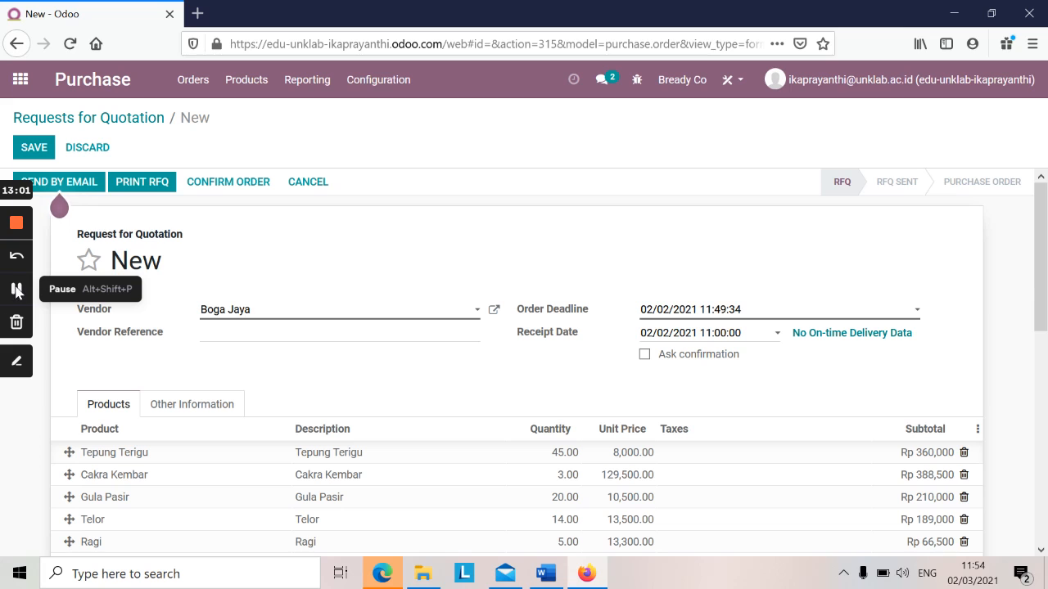
Confirm the Boga Jaya request for quotation as a purchase order and return the browser window to full size.
click(846, 575)
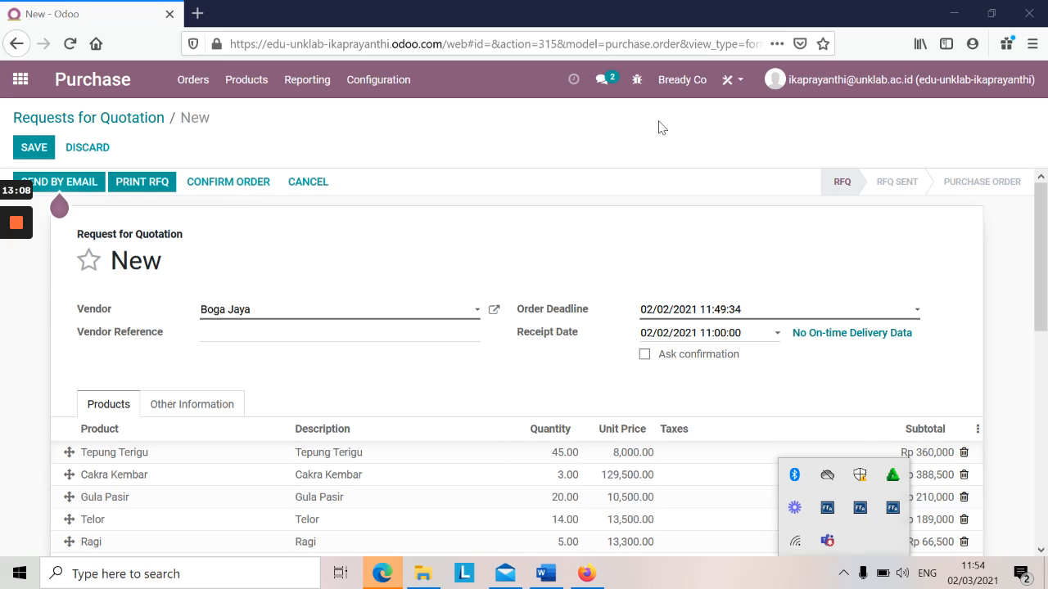
mouse_move(17, 289)
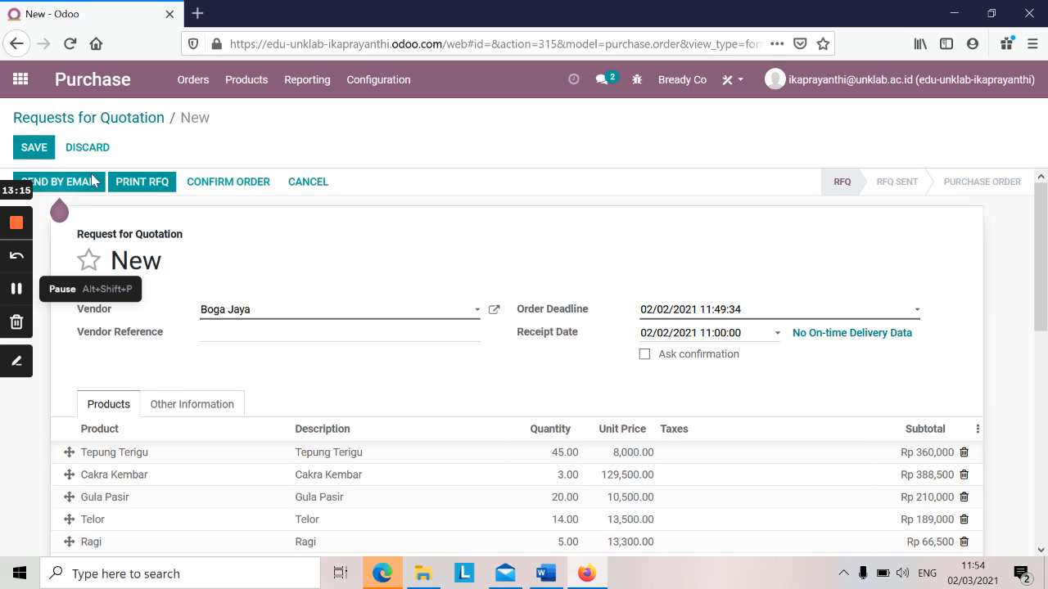
click(991, 14)
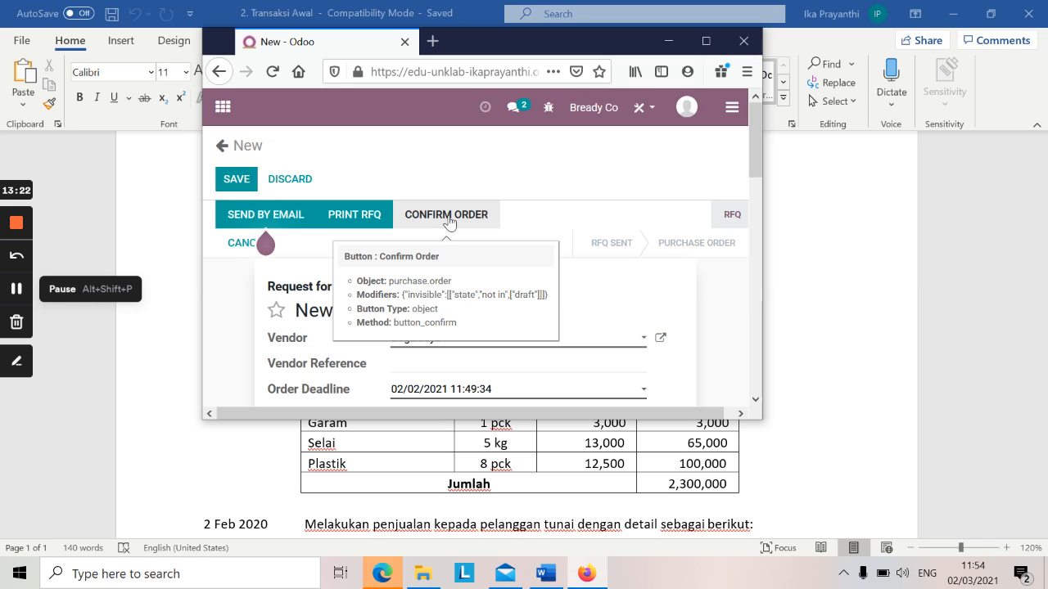
click(448, 218)
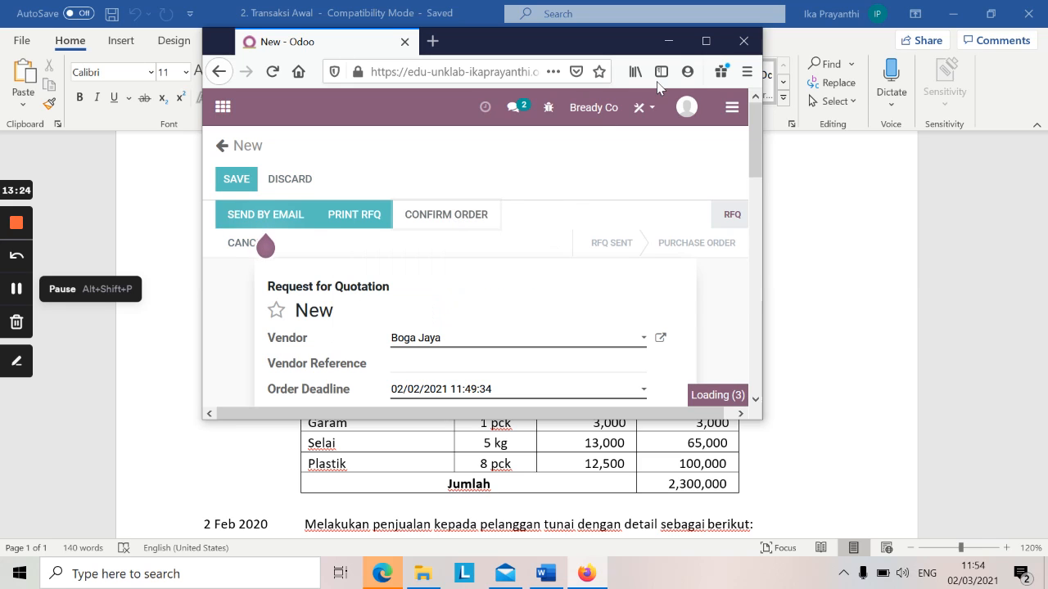
click(705, 41)
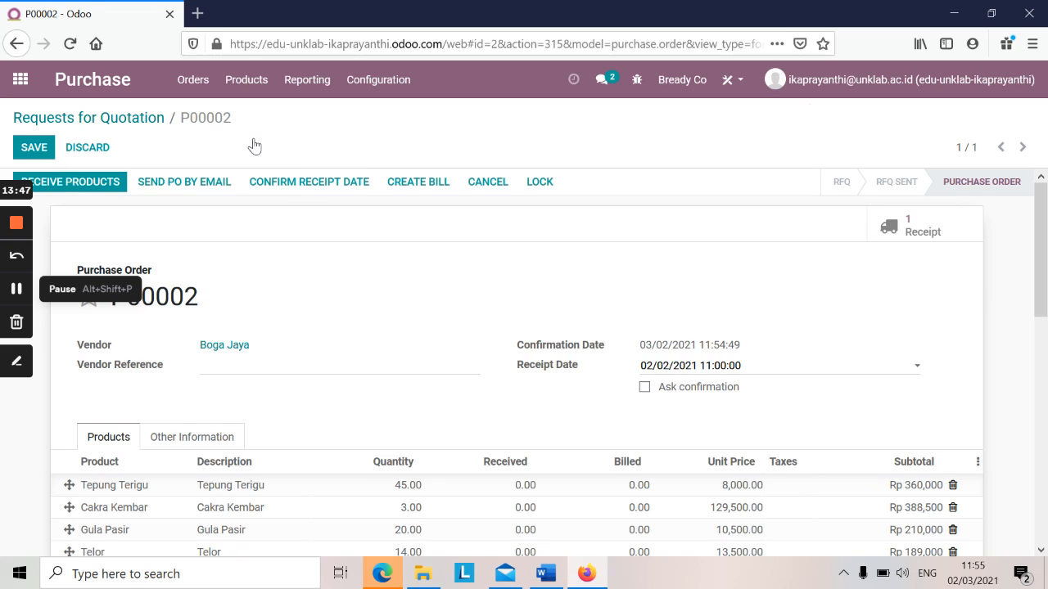
Open the purchase order's receipt and review the demanded and done quantities of its products.
click(898, 232)
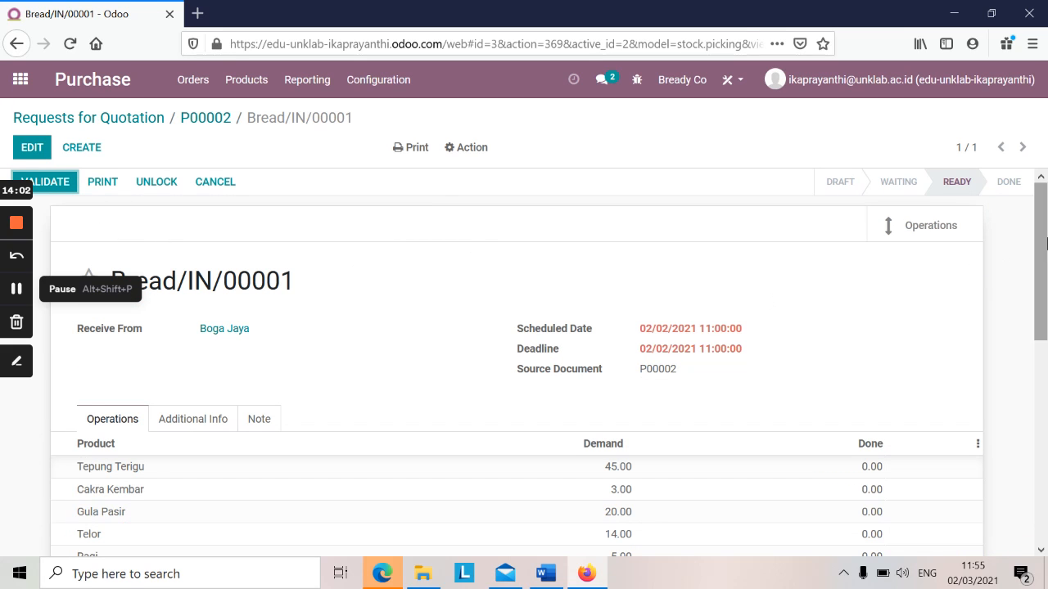
drag(1041, 239, 1043, 271)
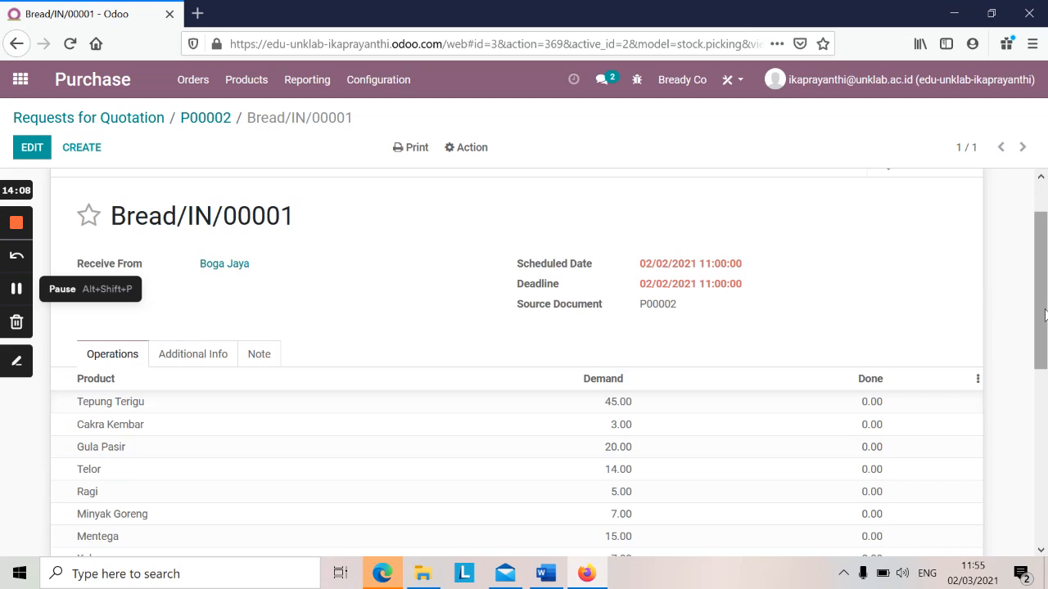
drag(1041, 313, 1043, 241)
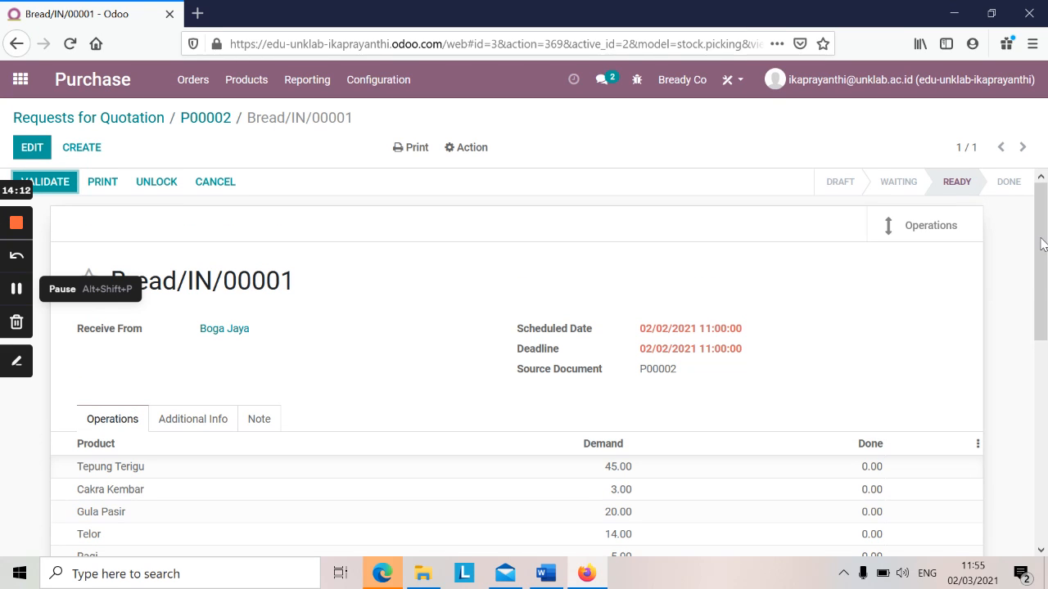
drag(1042, 244, 1042, 326)
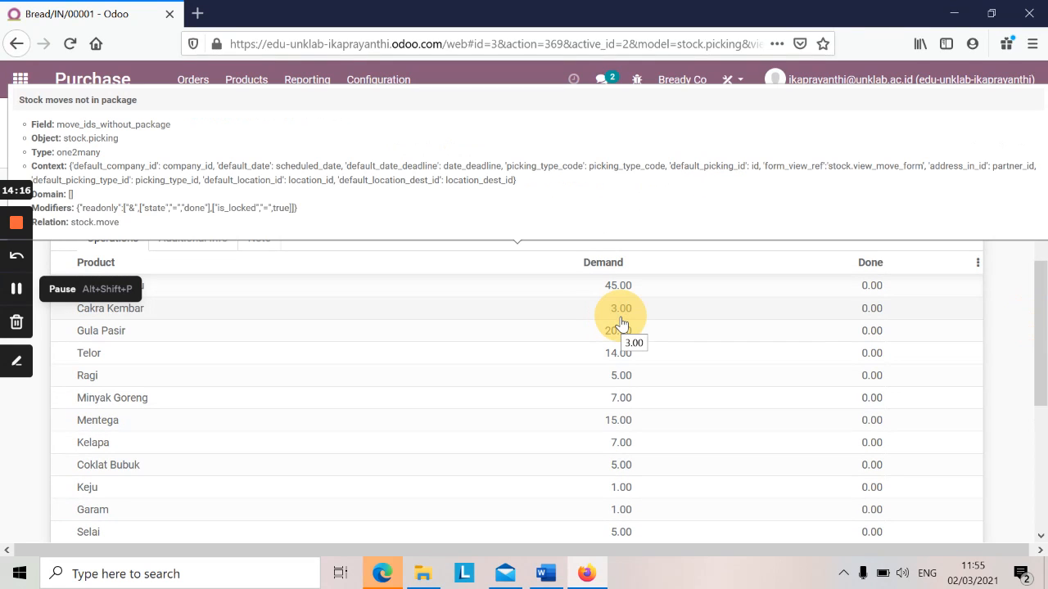
click(869, 296)
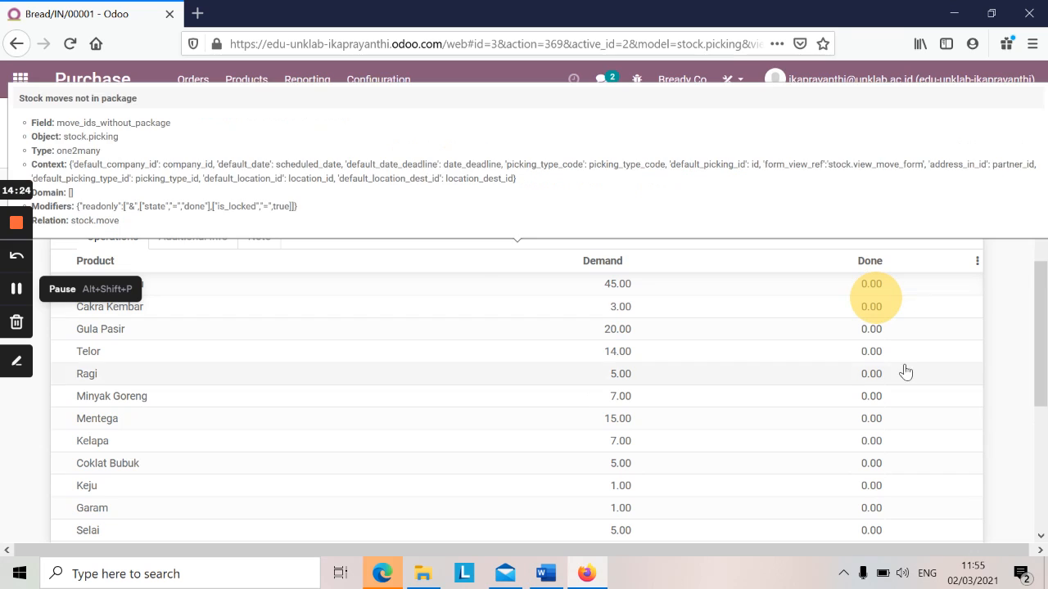
drag(1042, 340, 1042, 260)
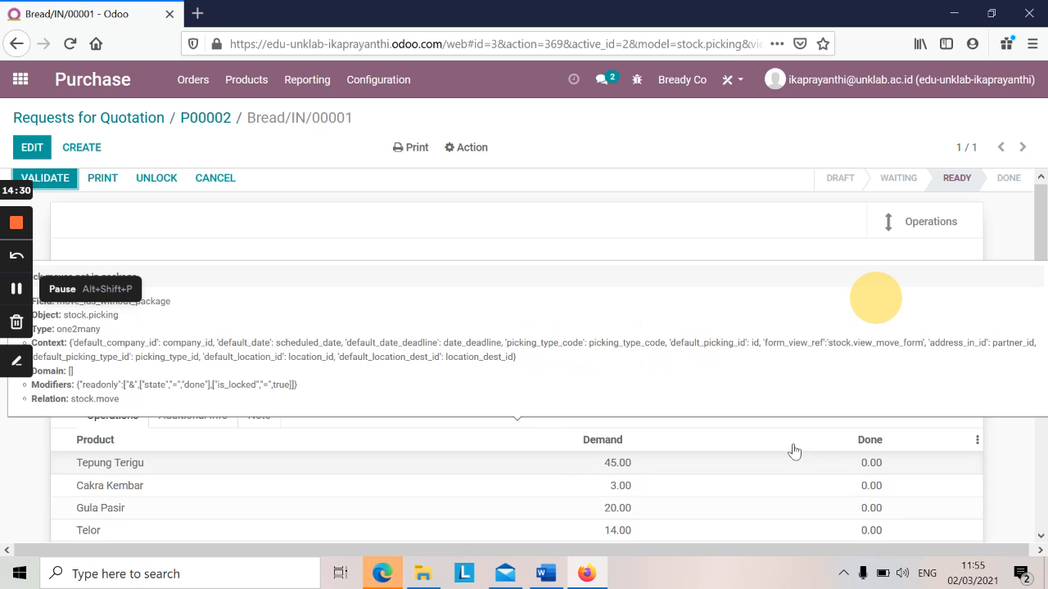
Start editing the receipt and try to set the done quantity of Tepung Terigu to 30.
click(32, 153)
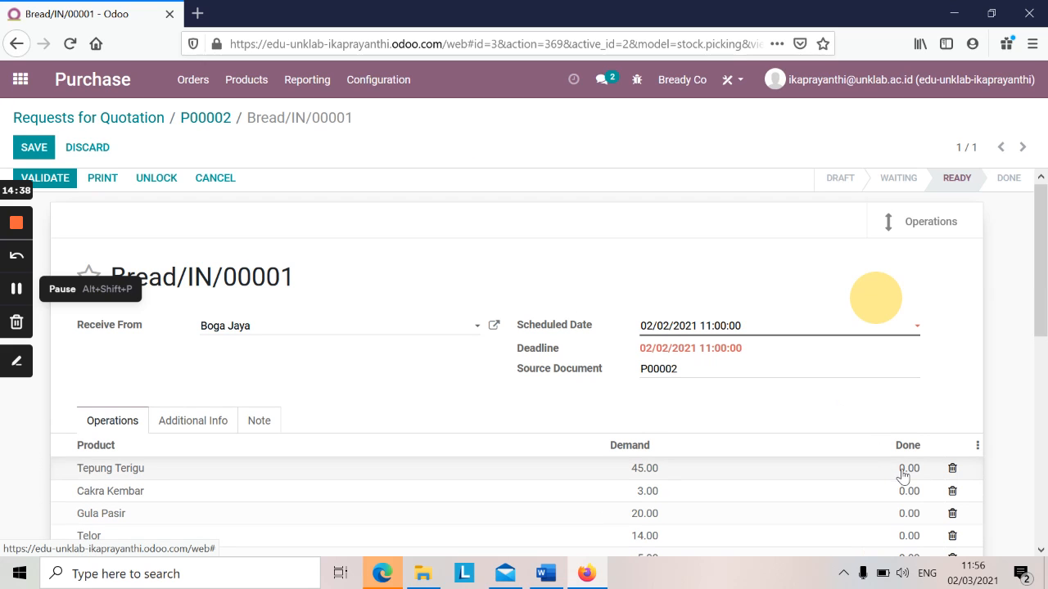
click(905, 475)
text(30)
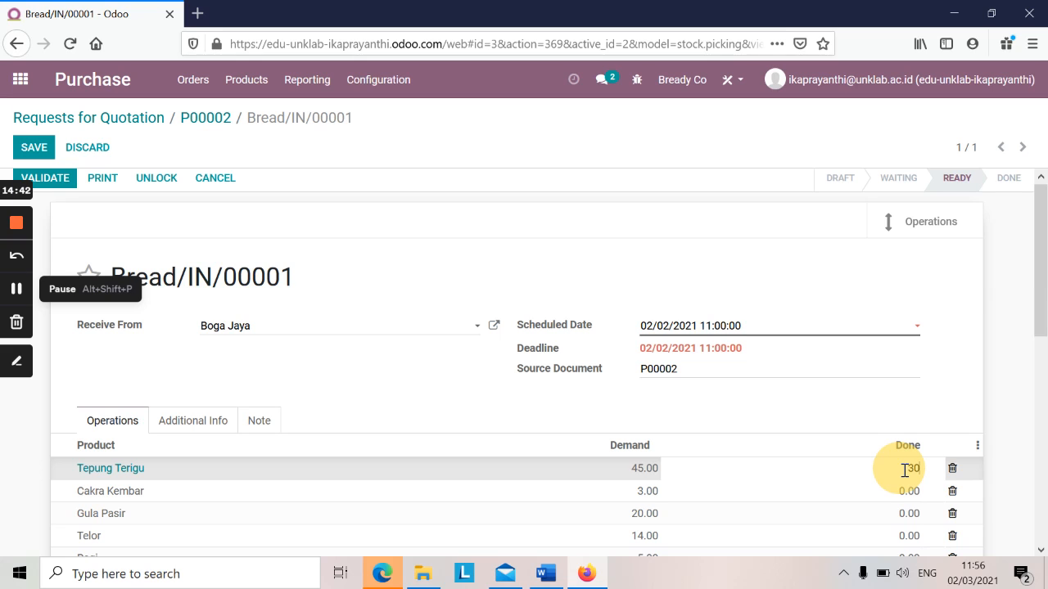
key(Return)
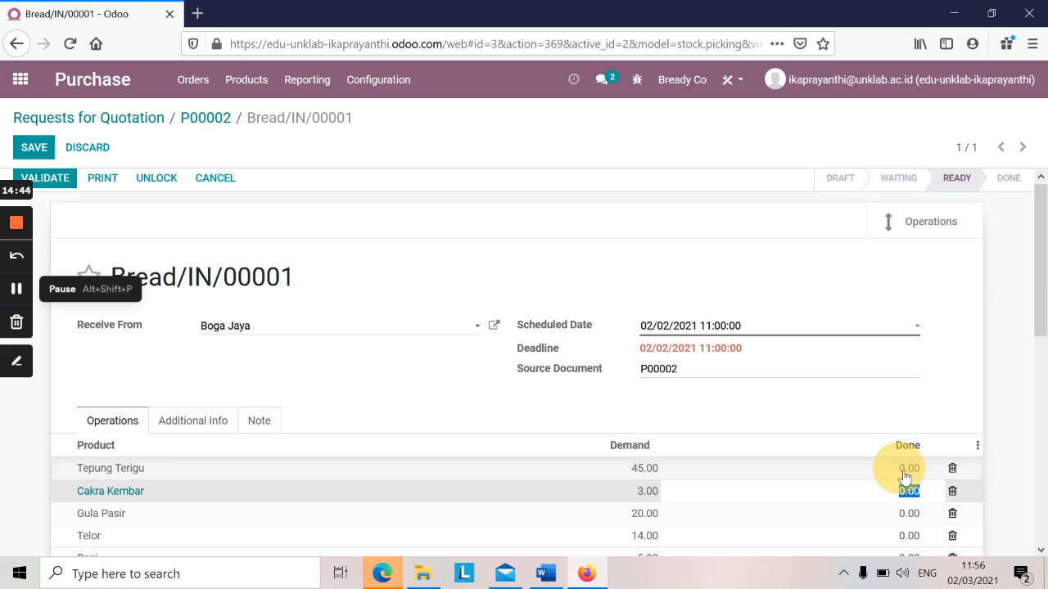
drag(1043, 278, 1043, 428)
scroll(770, 325, up, 5)
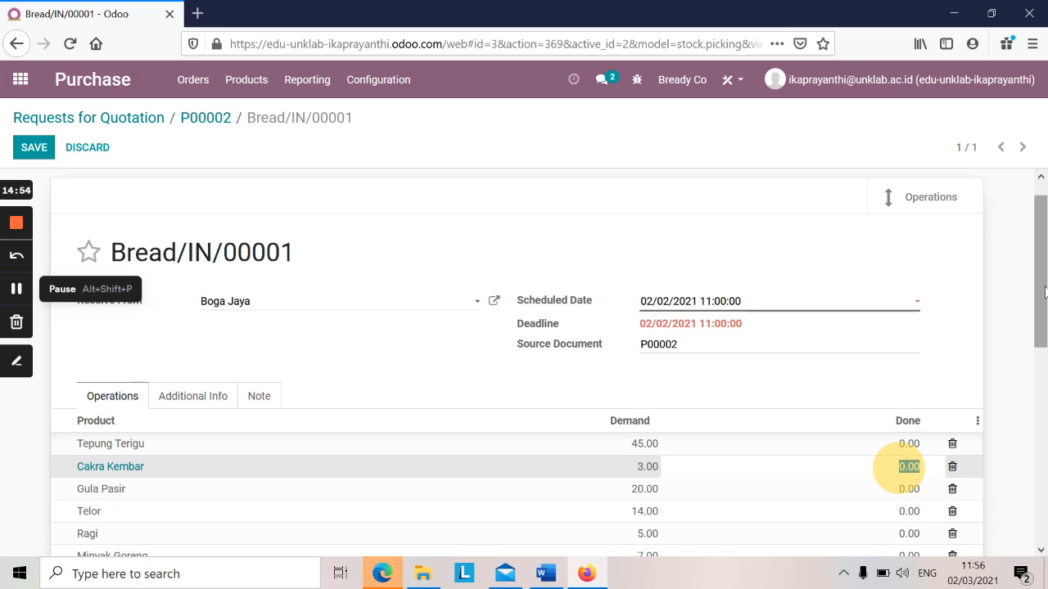
scroll(1045, 292, up, 1)
click(205, 249)
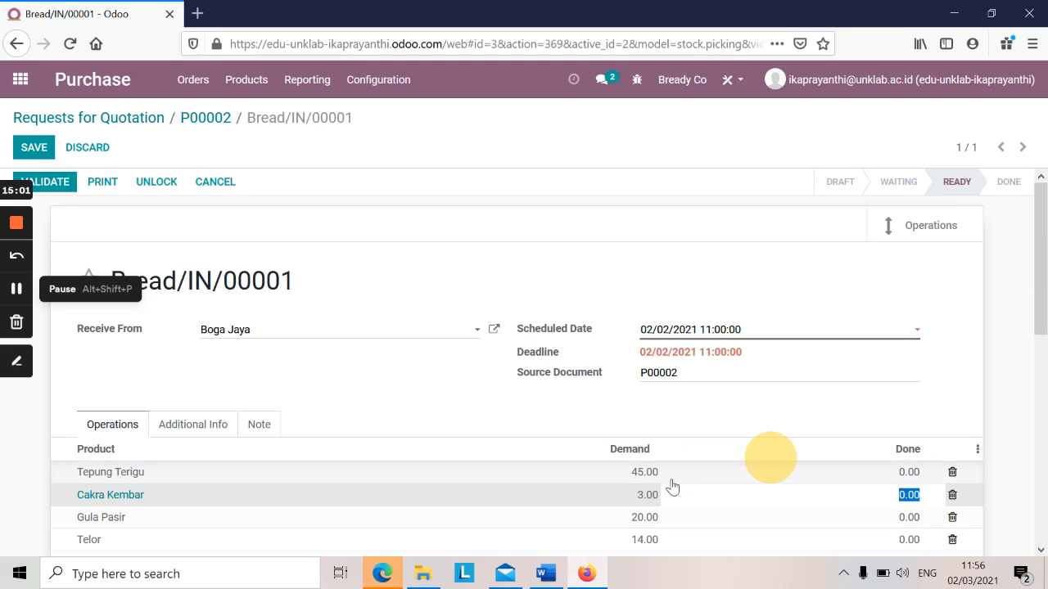
Validate the Boga Jaya goods receipt with the source list alongside, and return the browser window to full size.
click(991, 14)
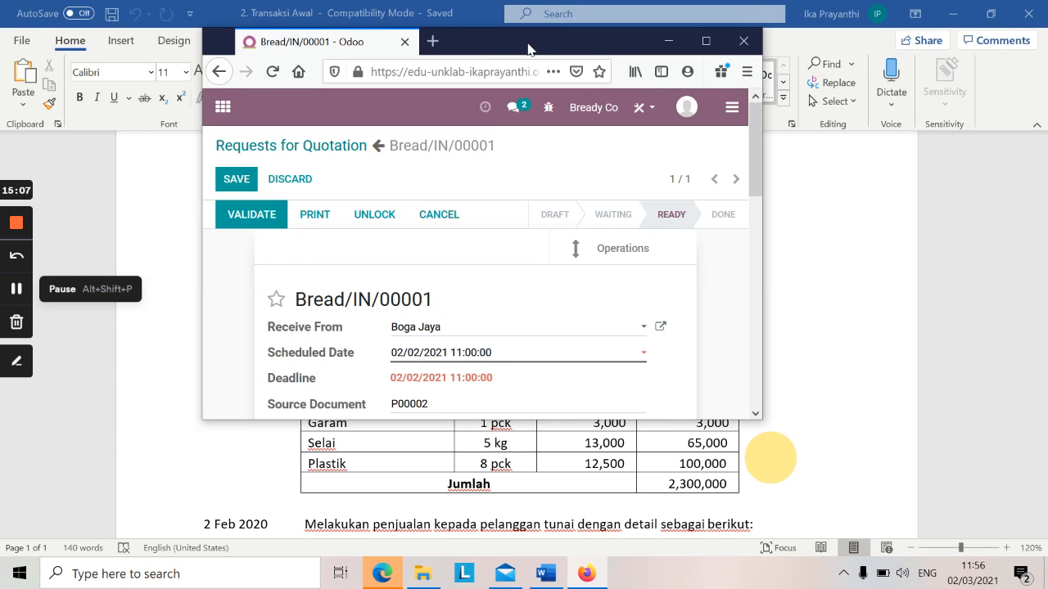
drag(528, 53, 660, 46)
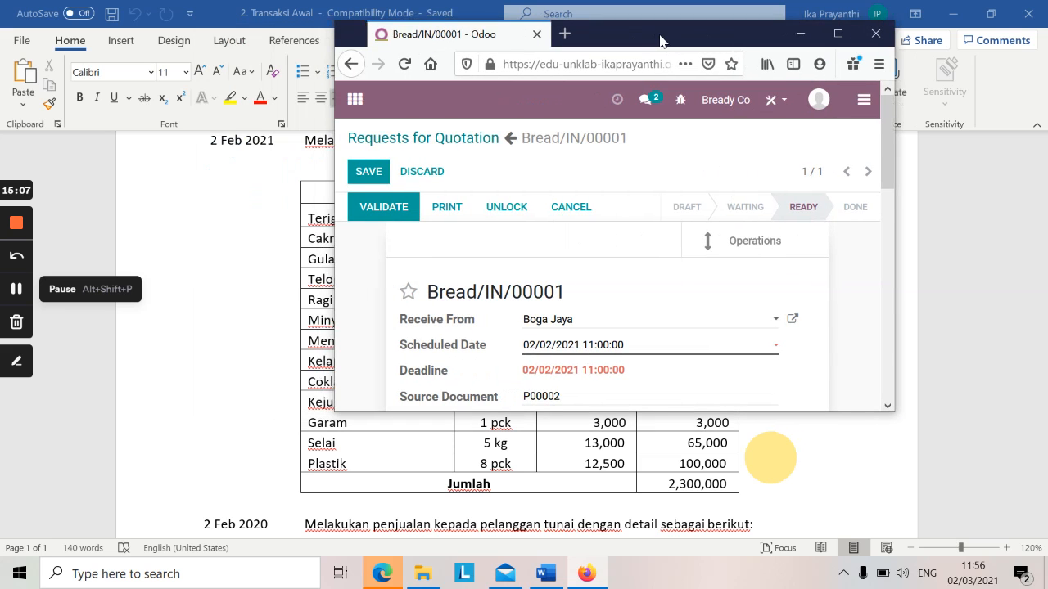
click(394, 214)
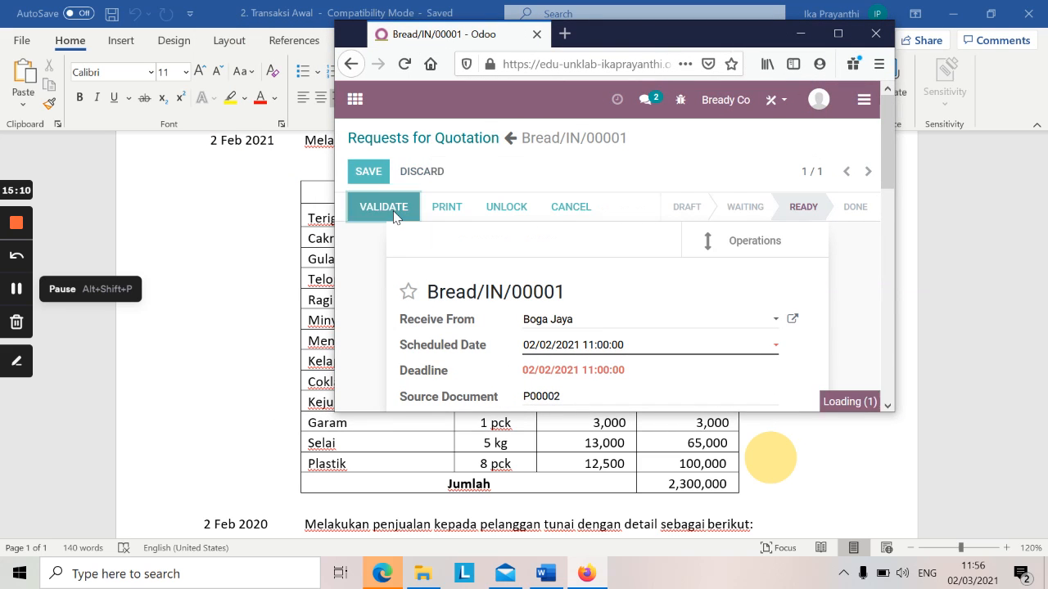
click(845, 41)
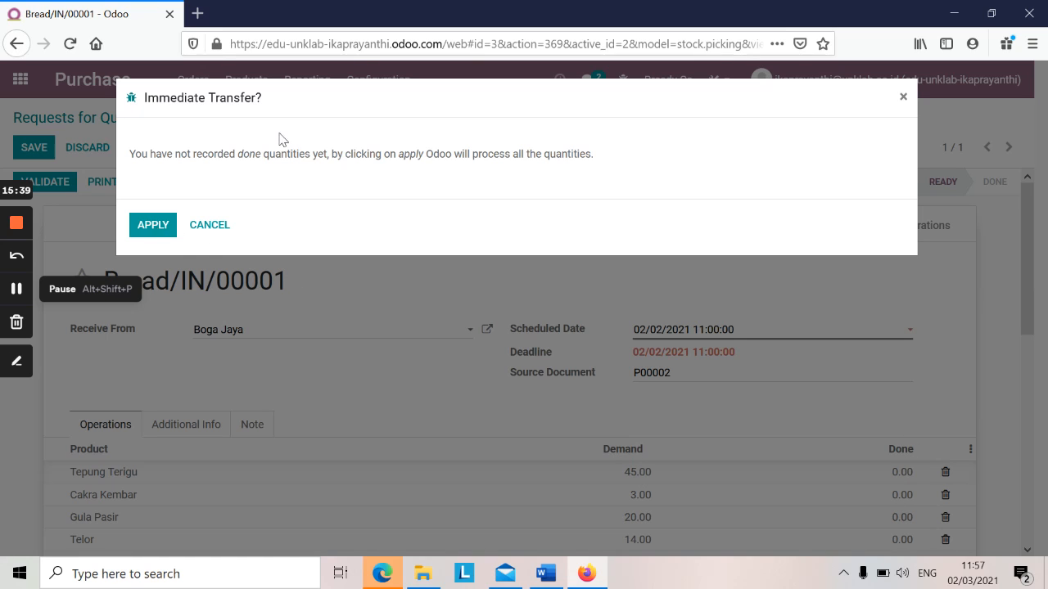
Apply the immediate transfer to process all quantities on the Boga Jaya receipt, and save it.
click(991, 13)
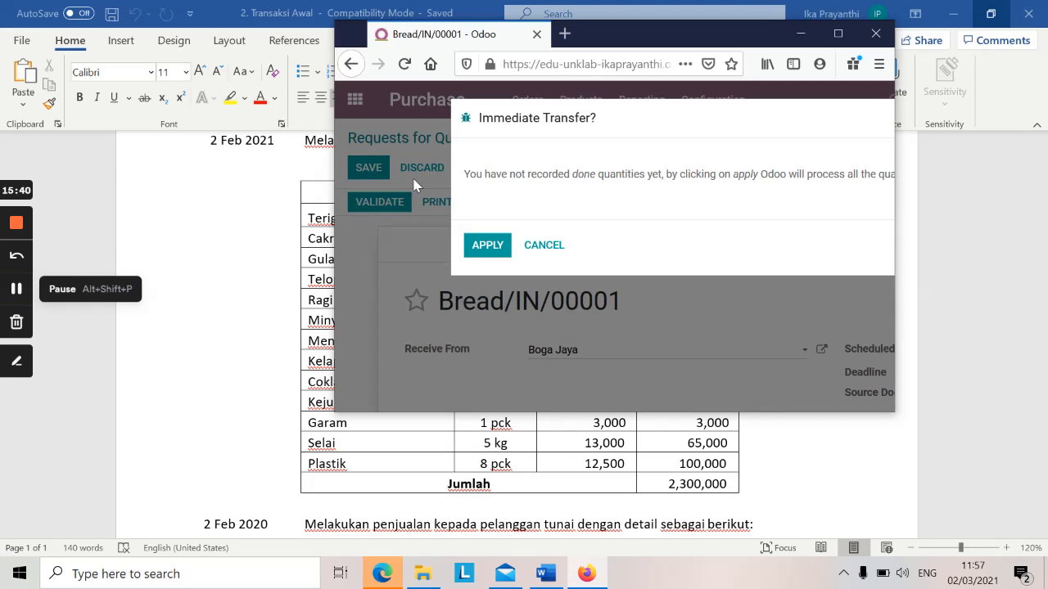
click(485, 242)
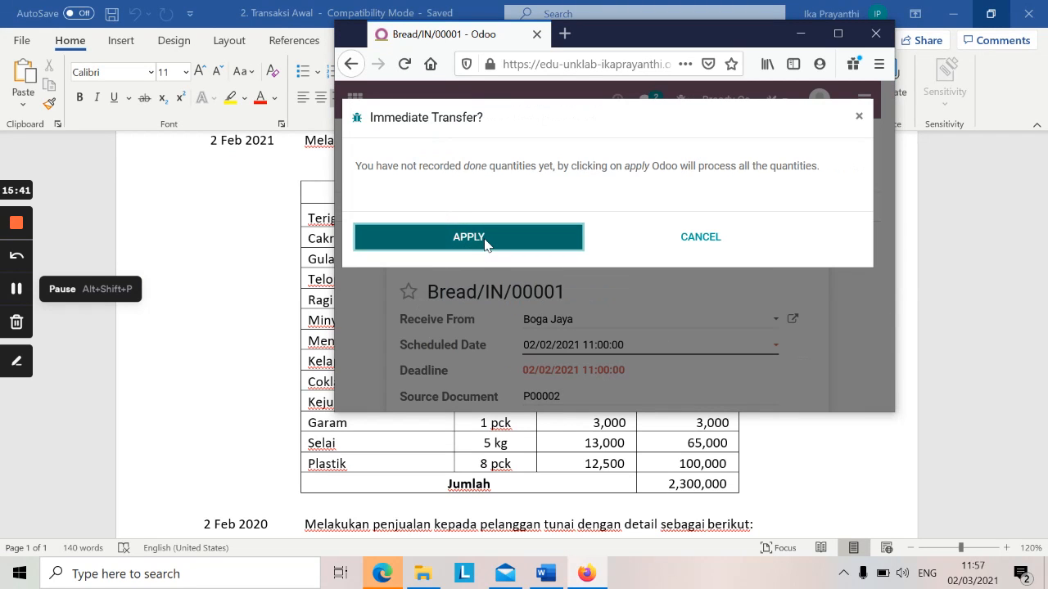
click(840, 34)
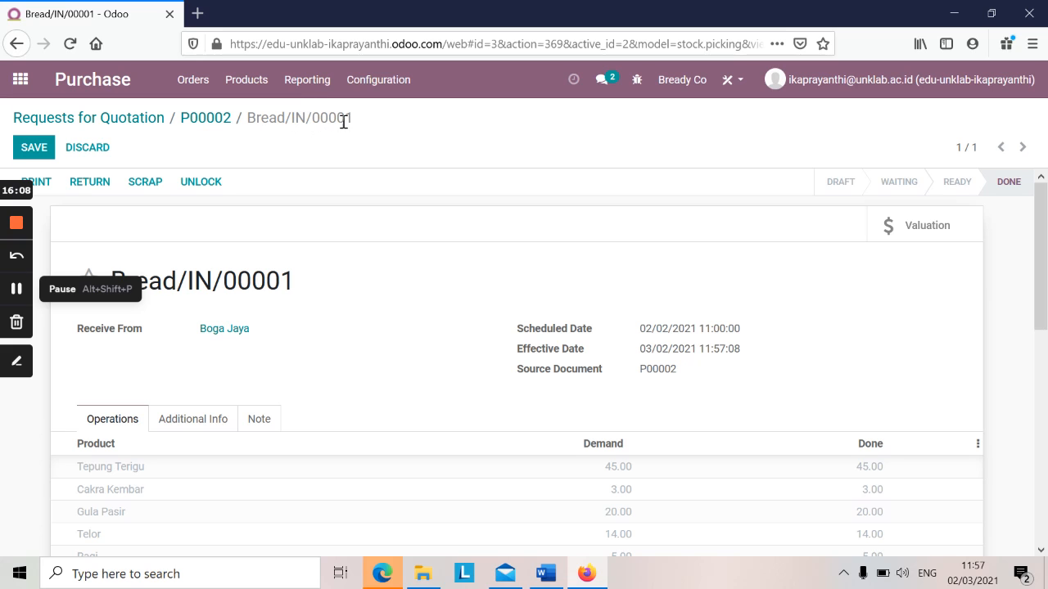
click(38, 152)
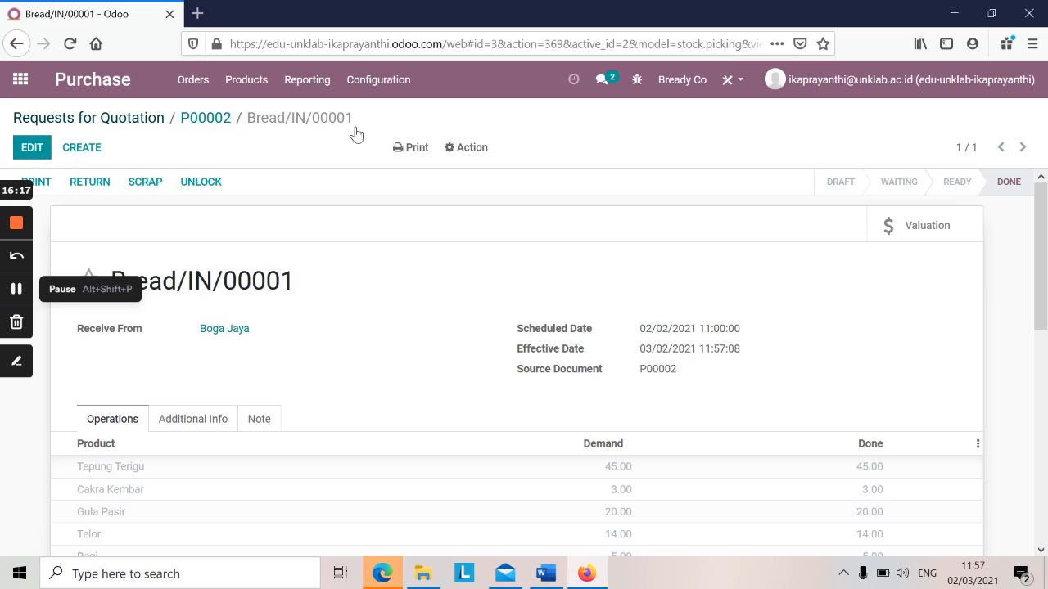
Switch to Word and check the goods received and payment note of the 2 Feb 2021 Boga Jaya purchase.
click(546, 573)
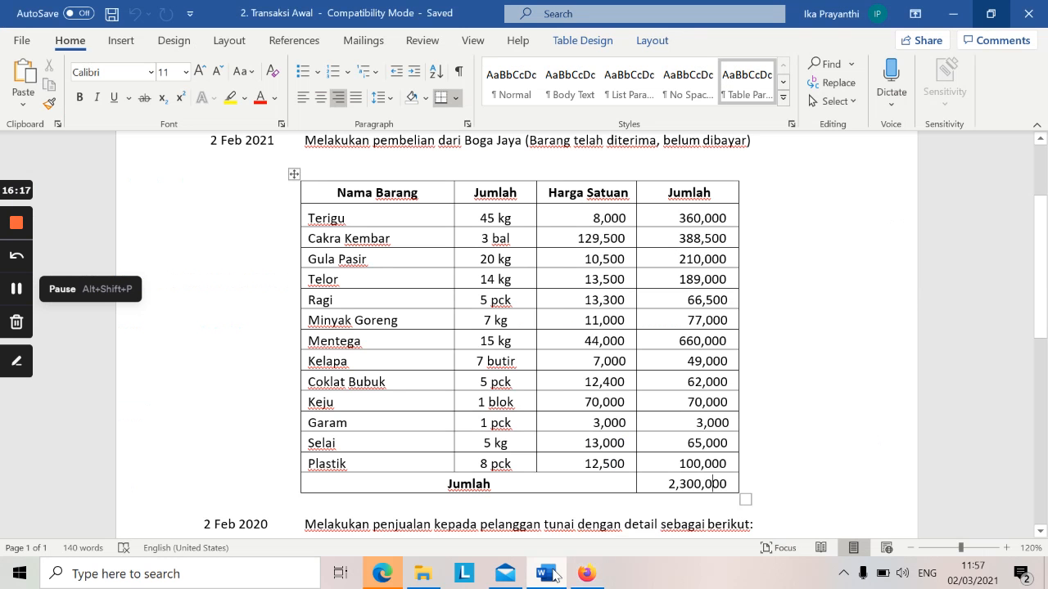
click(633, 152)
scroll(632, 152, up, 1)
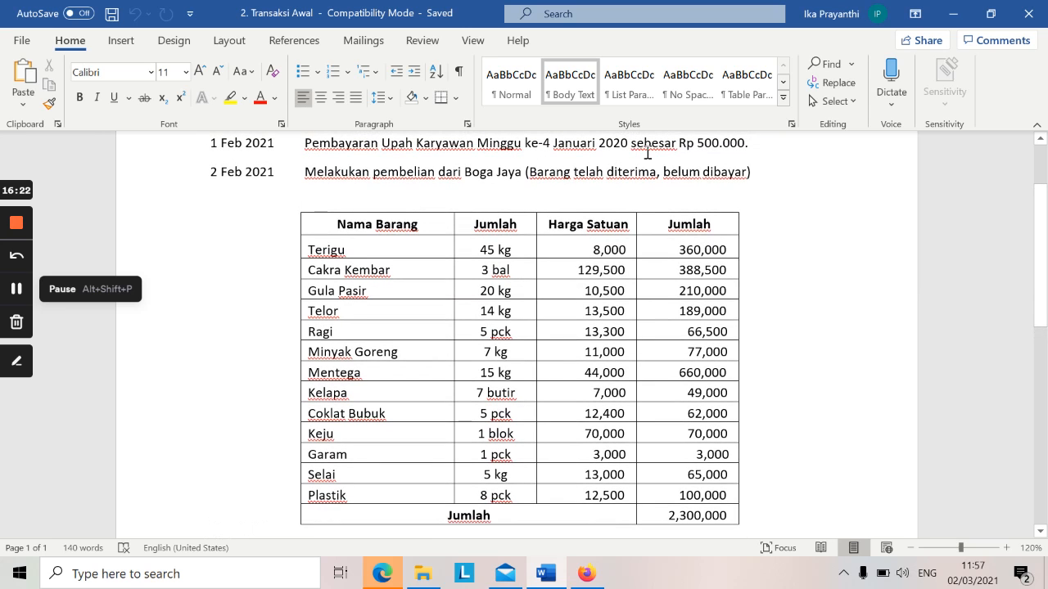
click(699, 172)
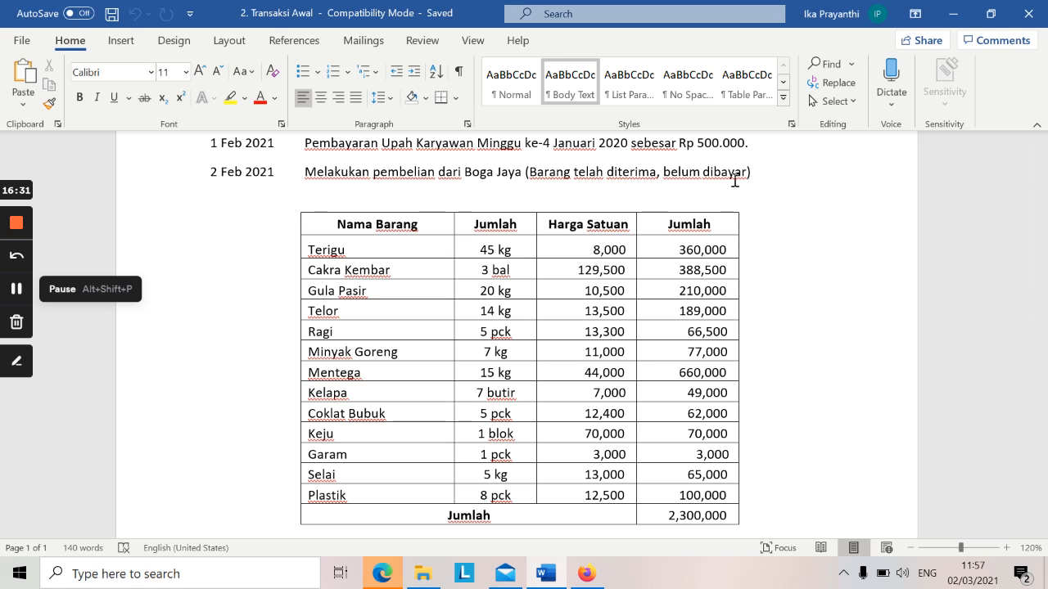
Switch back to Odoo, return to the Boga Jaya purchase order and create its vendor bill.
click(587, 574)
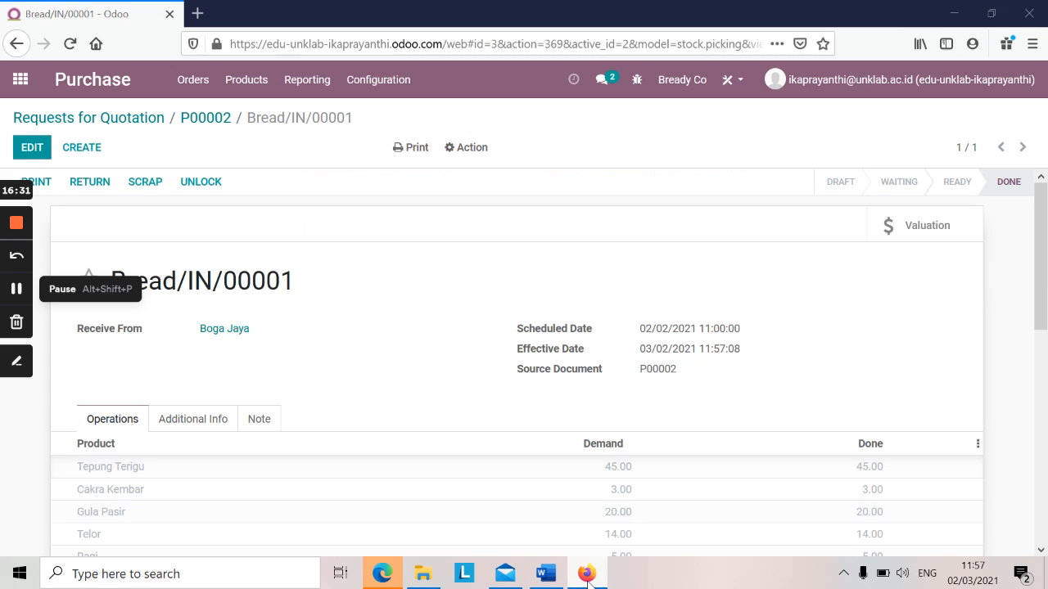
click(207, 123)
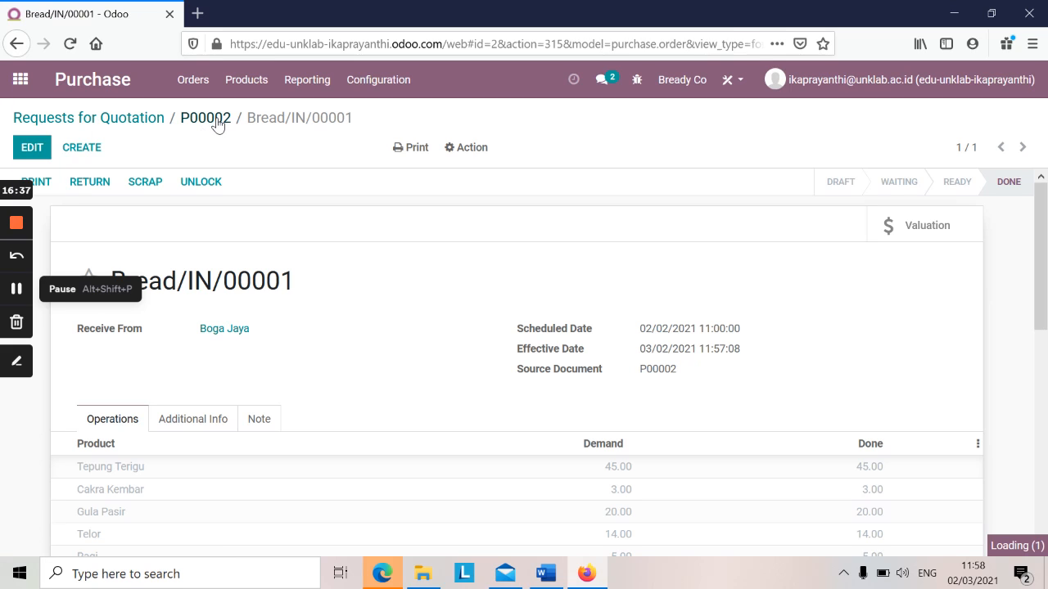
click(217, 123)
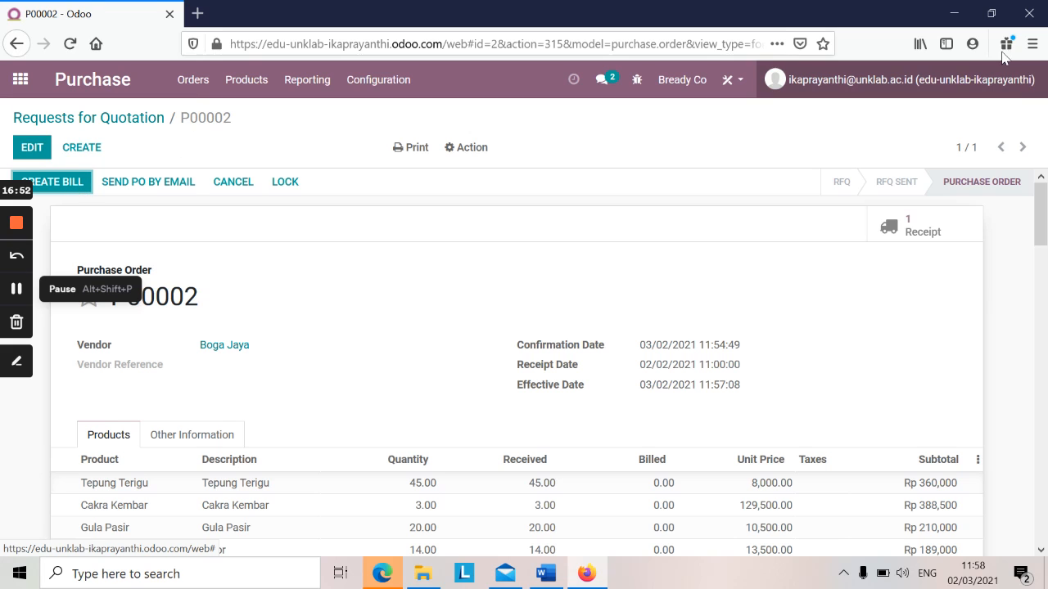
click(993, 13)
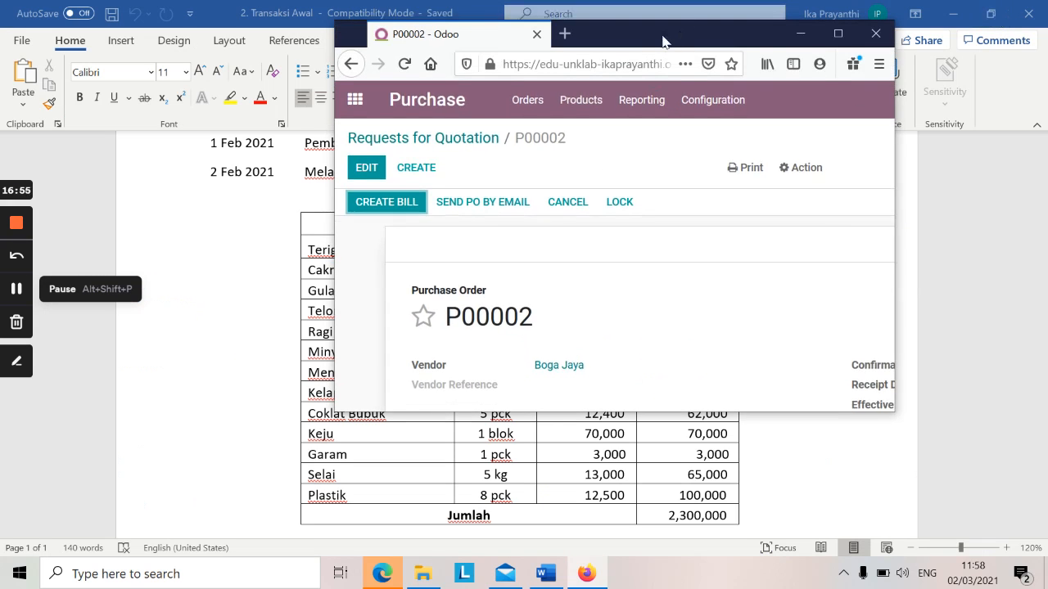
drag(668, 42, 754, 59)
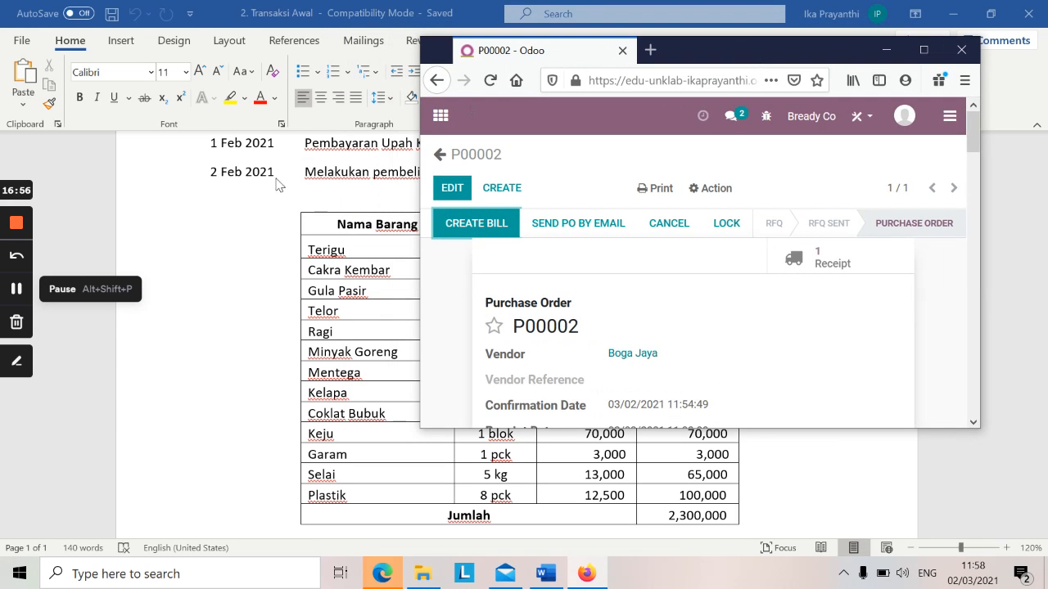
click(465, 230)
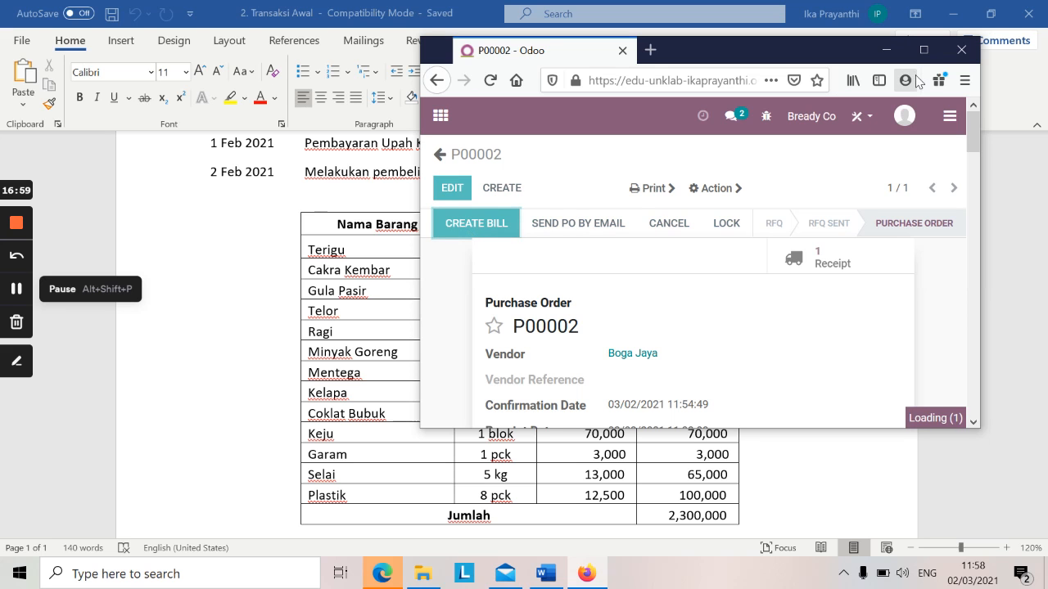
click(923, 50)
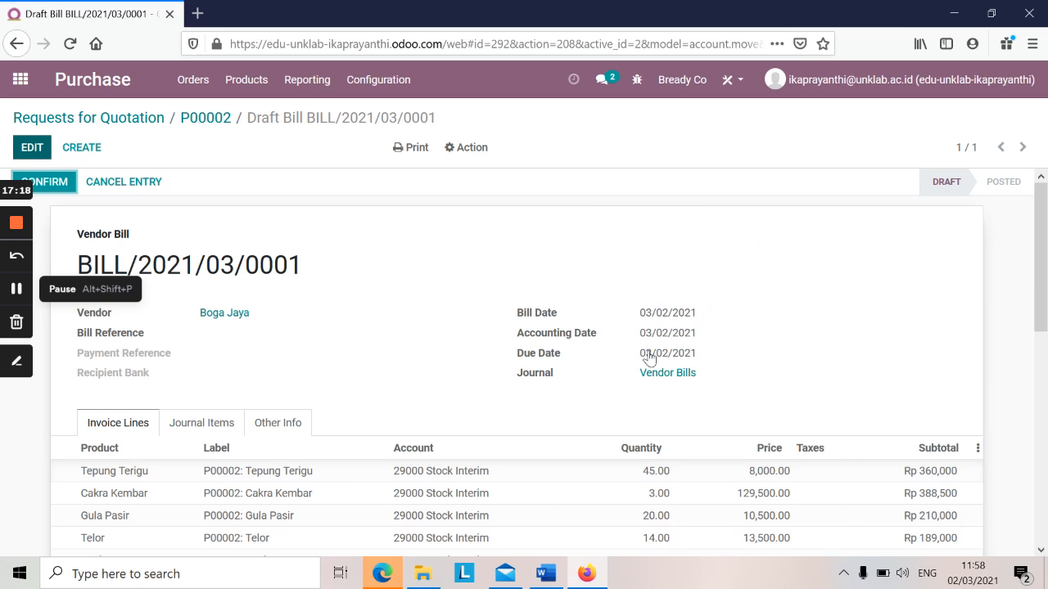
Set the draft vendor bill's bill date and accounting date to 02/02/2021.
click(646, 304)
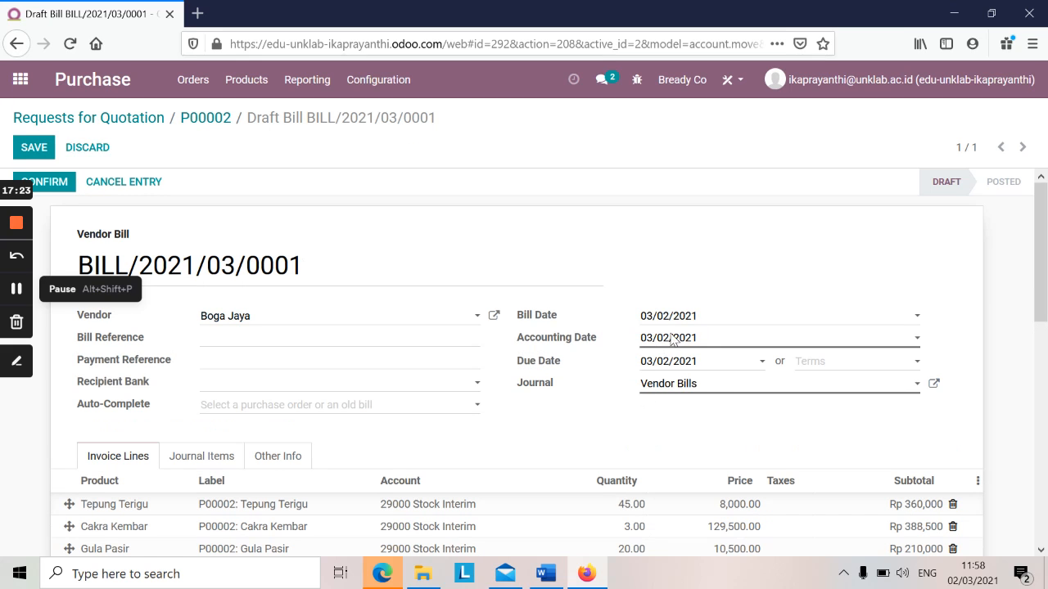
click(689, 318)
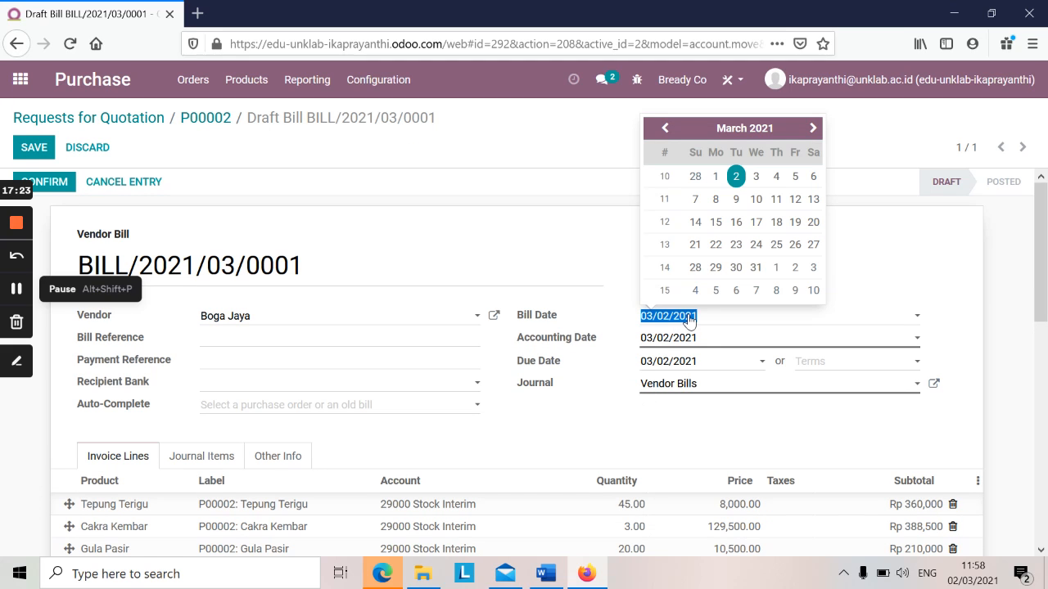
click(666, 131)
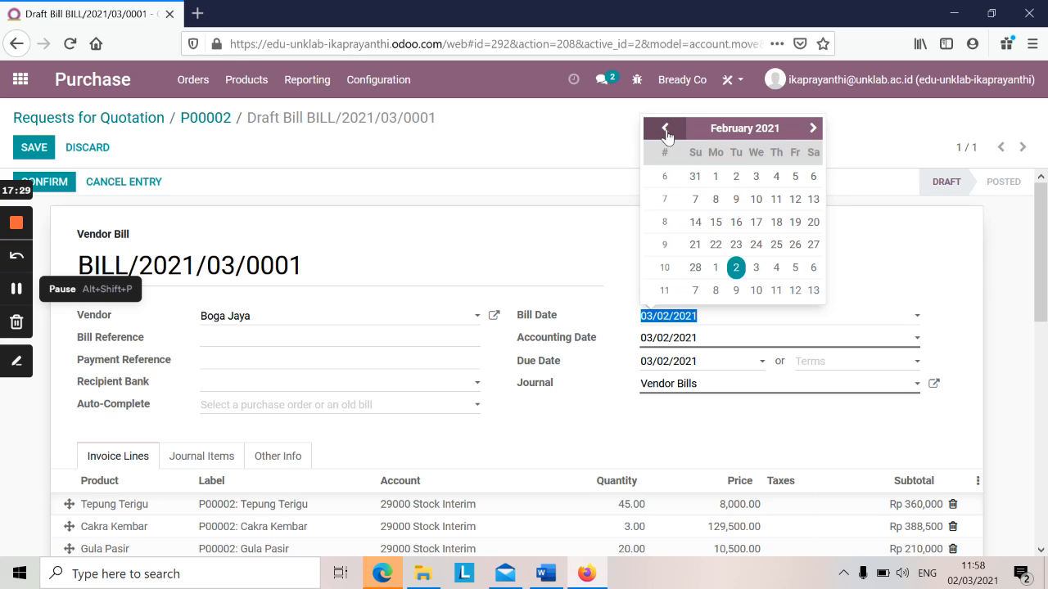
click(733, 188)
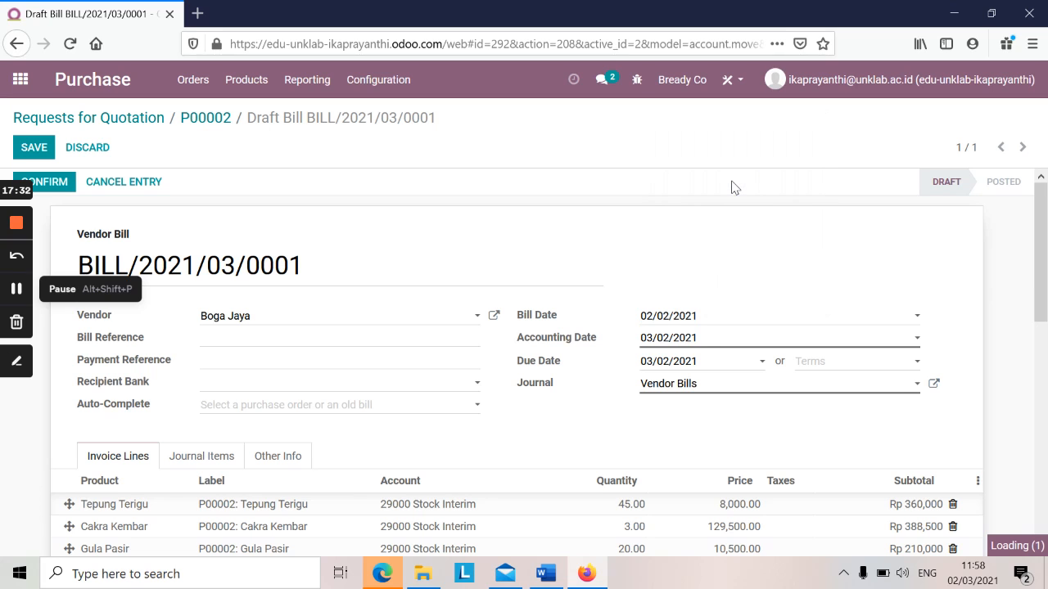
click(685, 341)
click(703, 341)
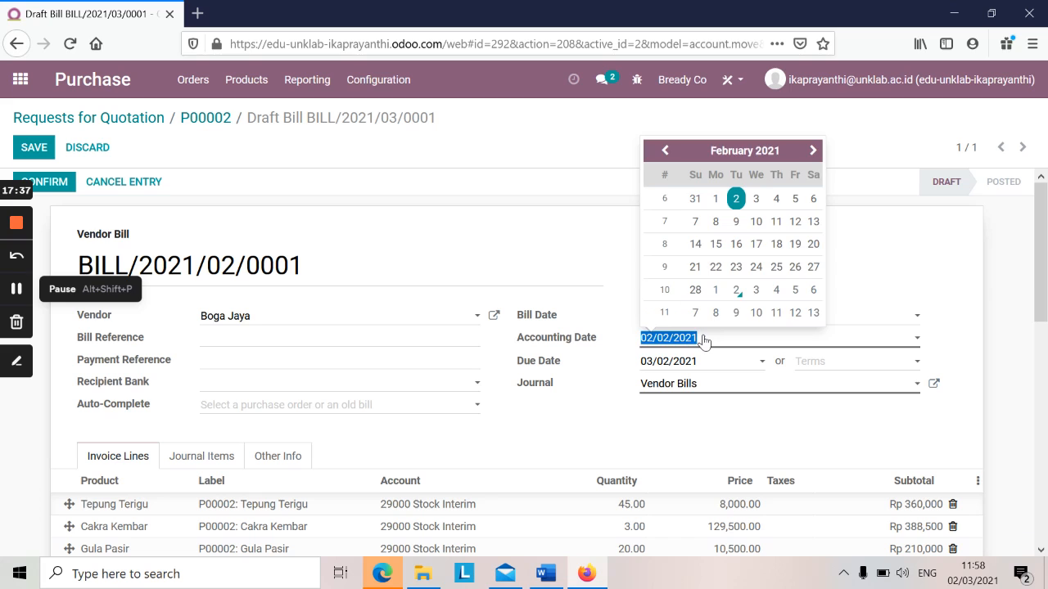
click(737, 201)
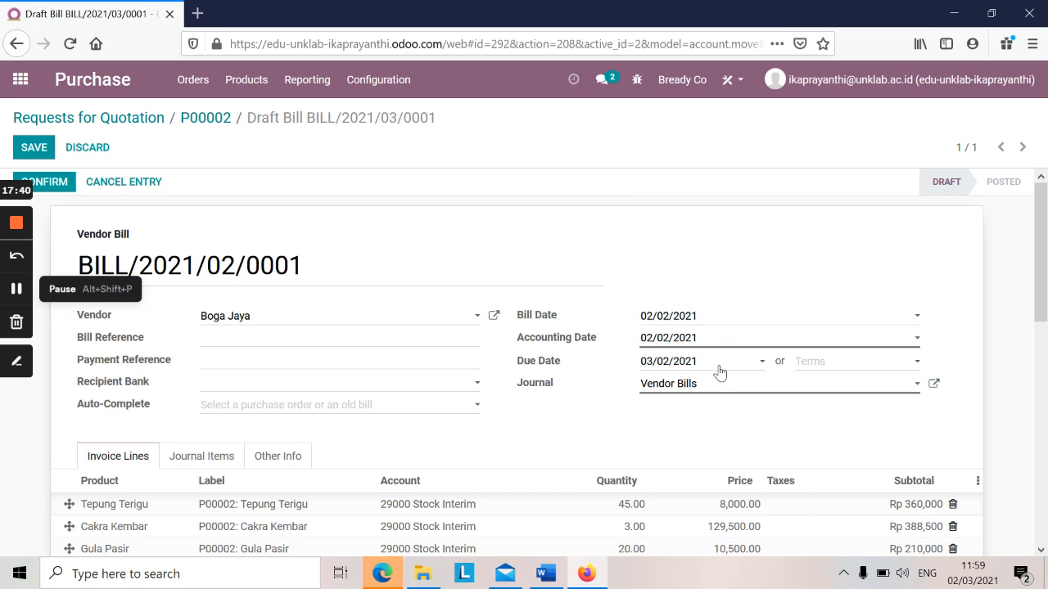
Set the draft vendor bill's due date to 02/02/2021 and check the bill.
click(756, 371)
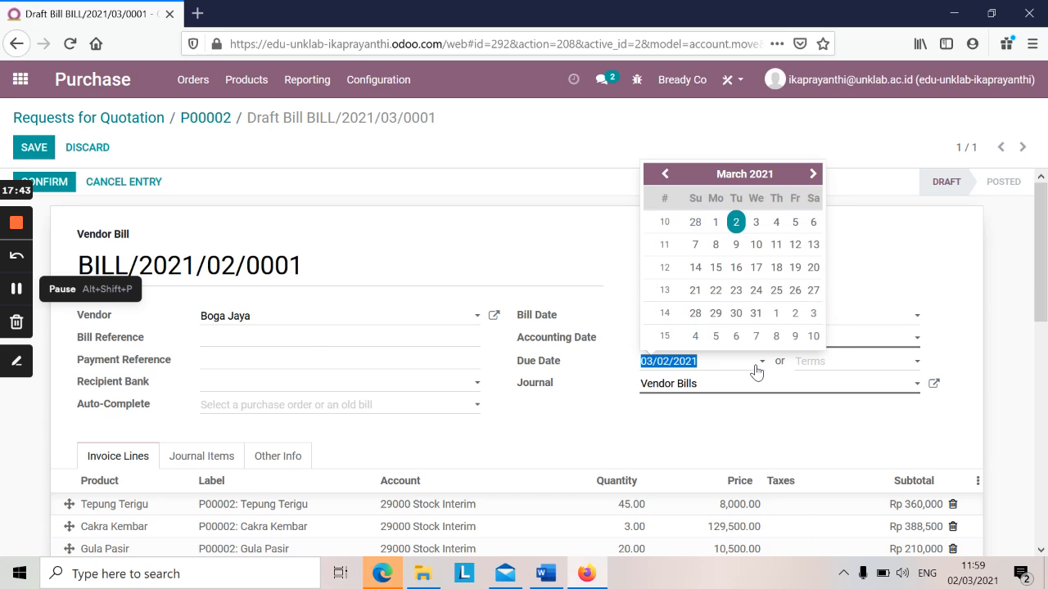
click(666, 176)
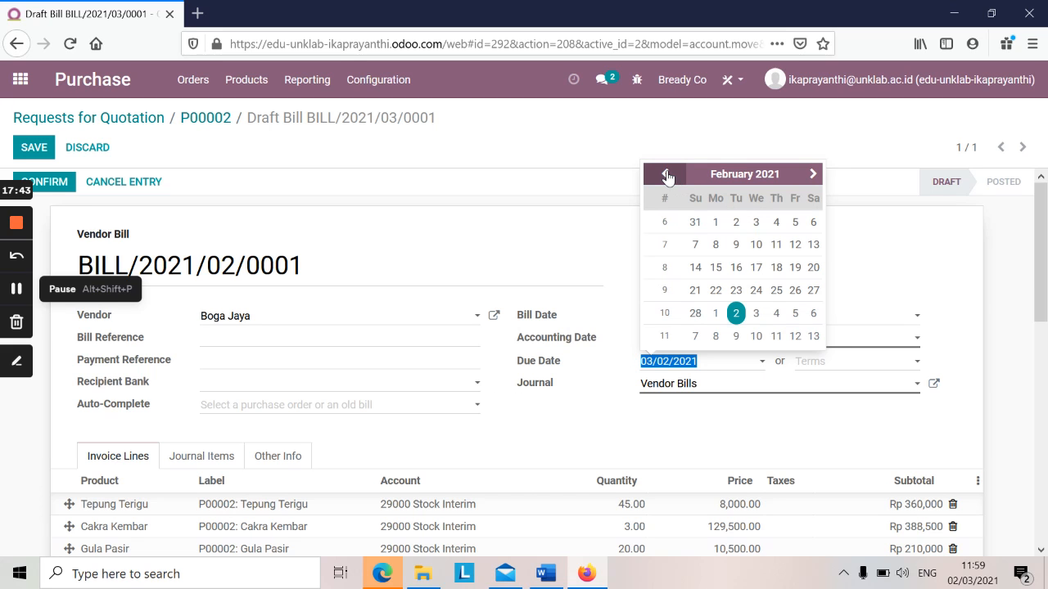
click(734, 224)
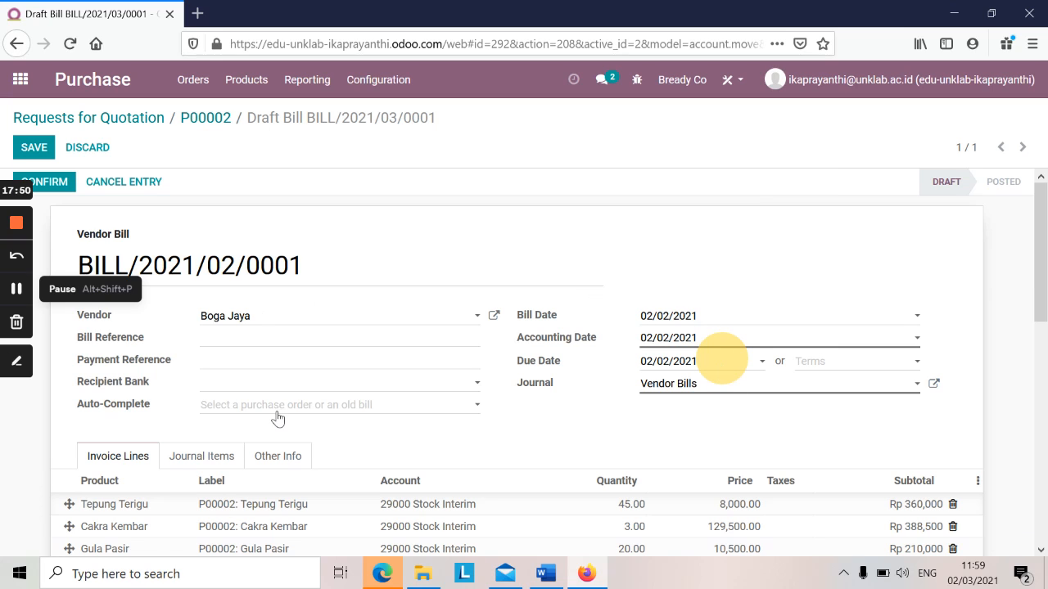
drag(1042, 237, 1045, 205)
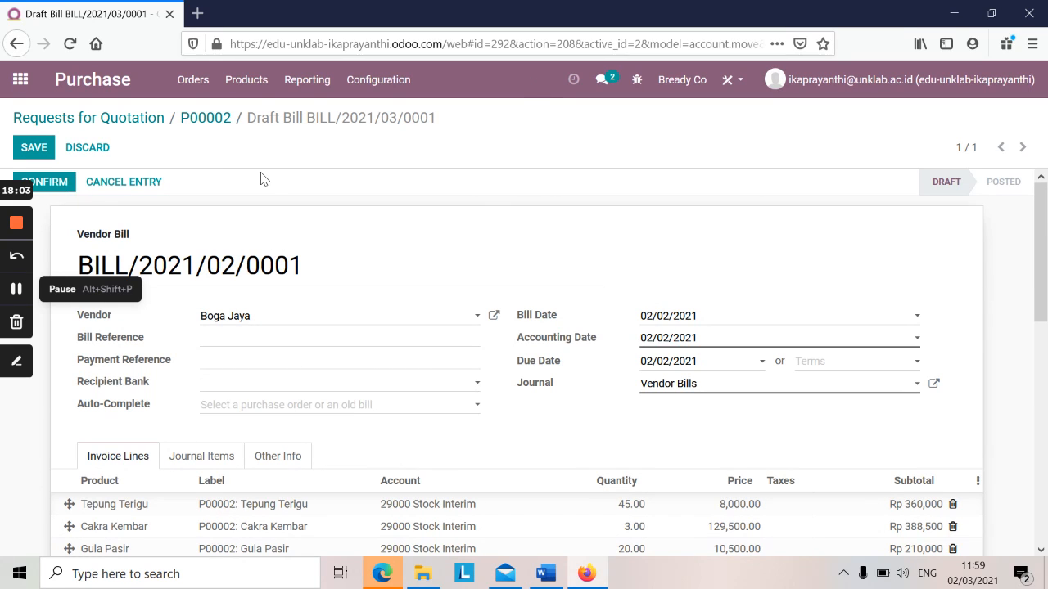
Confirm the Boga Jaya vendor bill so that it is posted, and save it.
click(991, 18)
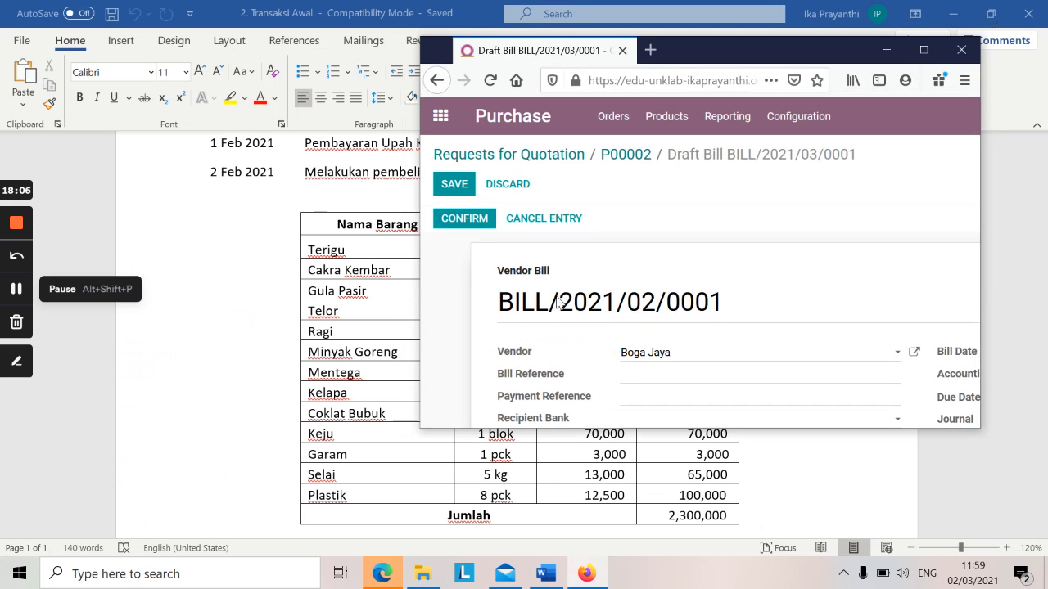
click(480, 233)
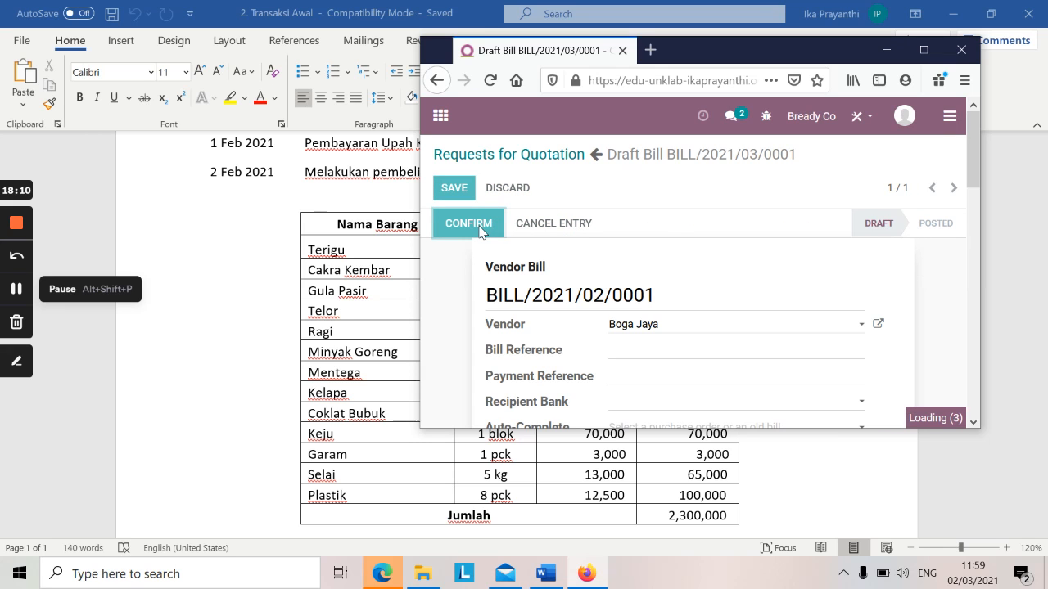
click(924, 51)
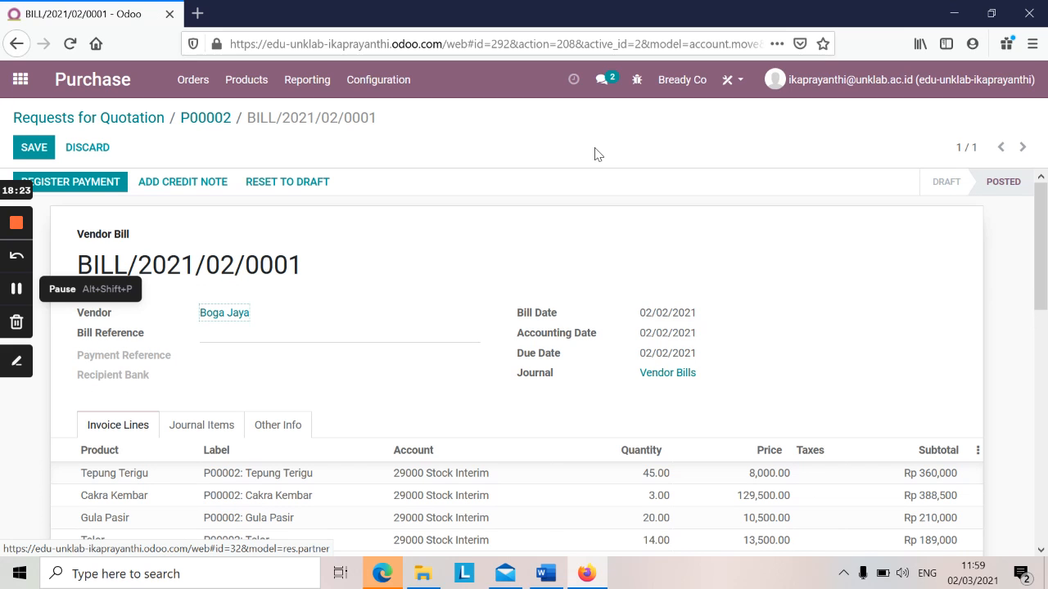
click(37, 154)
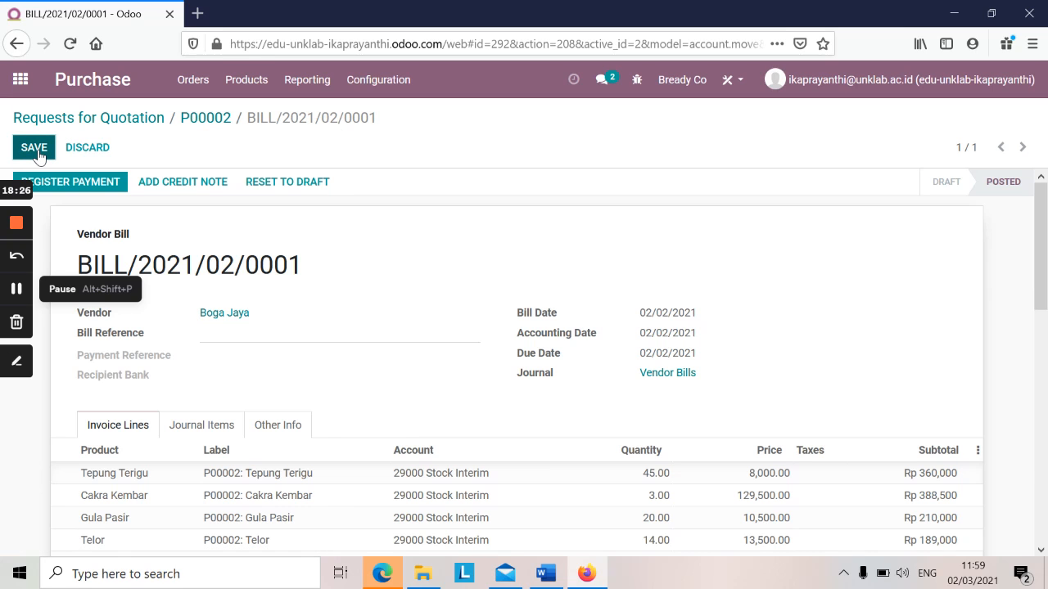
click(82, 183)
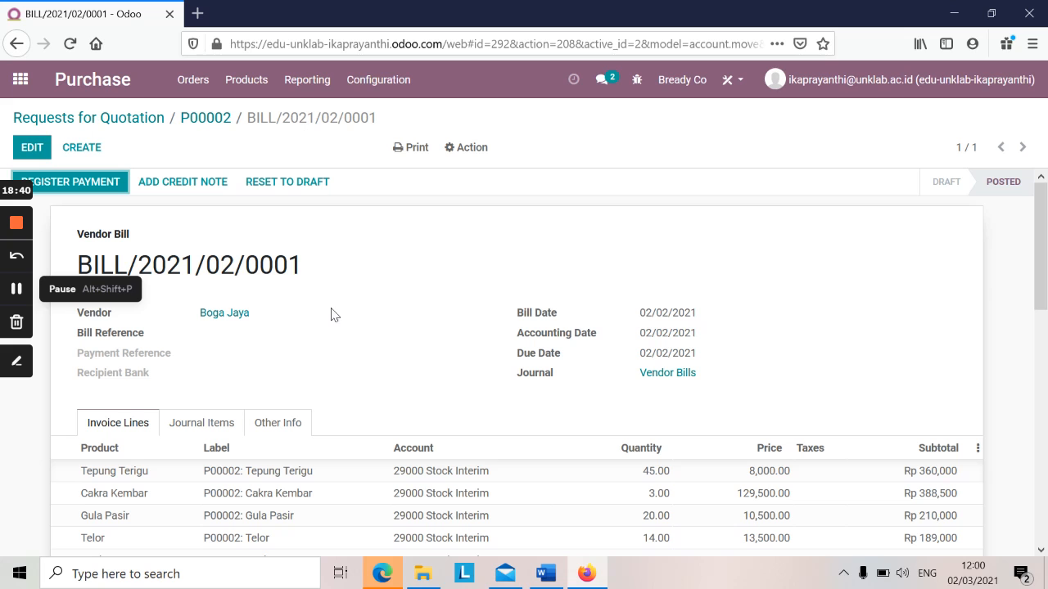
Switch to the Word transaction list and move past the Boga Jaya purchase table to the following transaction.
click(540, 575)
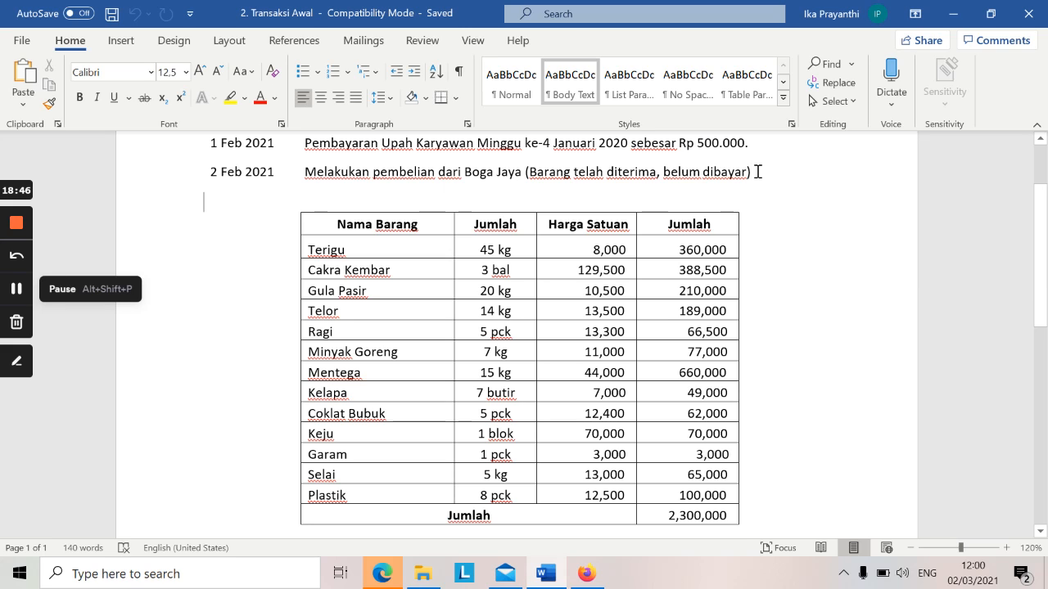
key(Down)
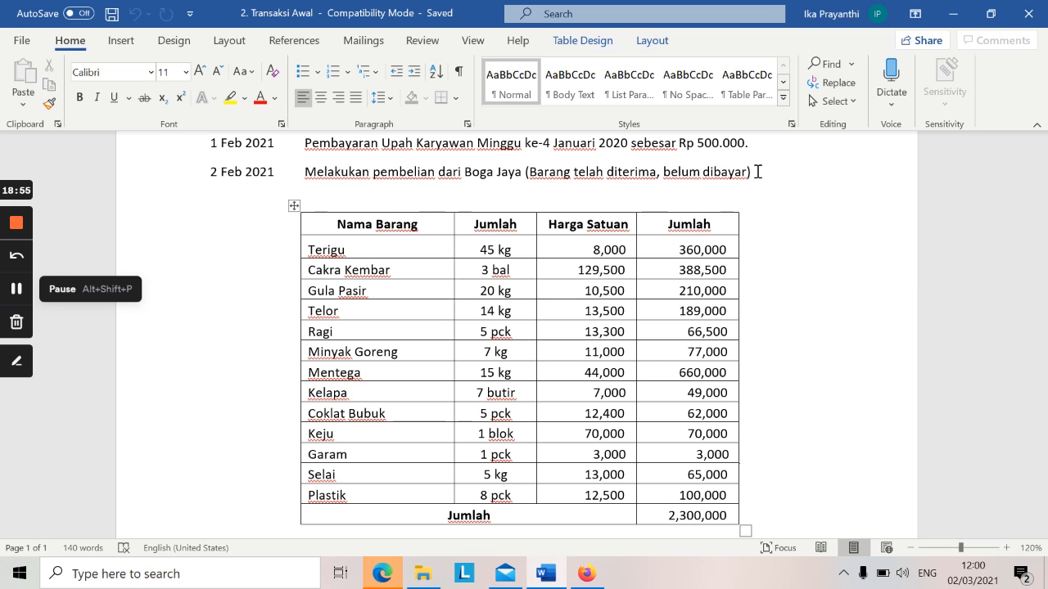
key(Down)
key(Down)
key(Down)
key(Down)
key(Down)
key(Down)
key(Down)
key(Down)
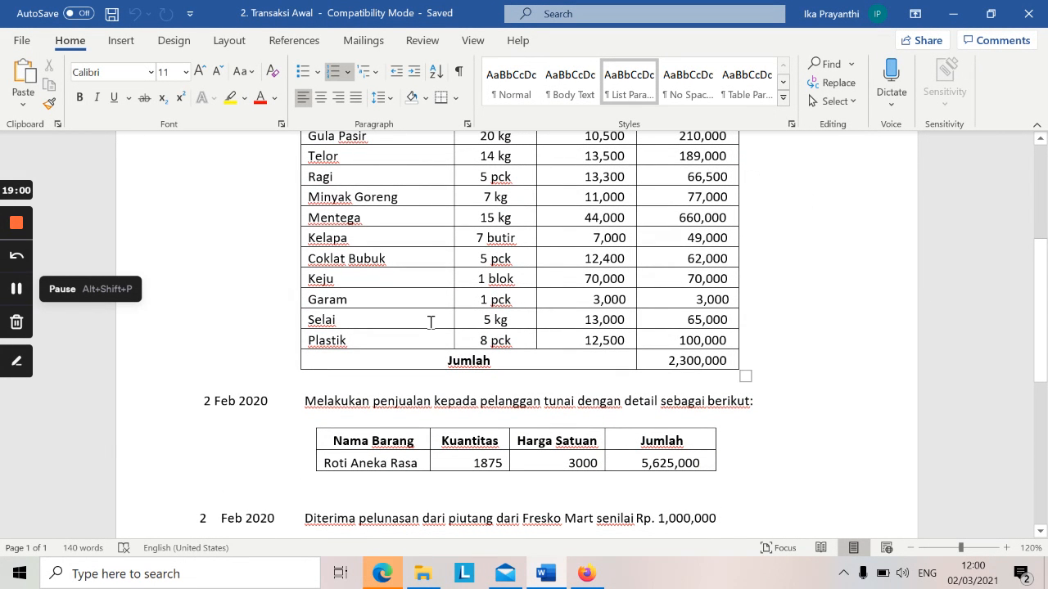
Examine the 2 Feb cash sale entry for its product, quantity, unit price and amount.
click(341, 404)
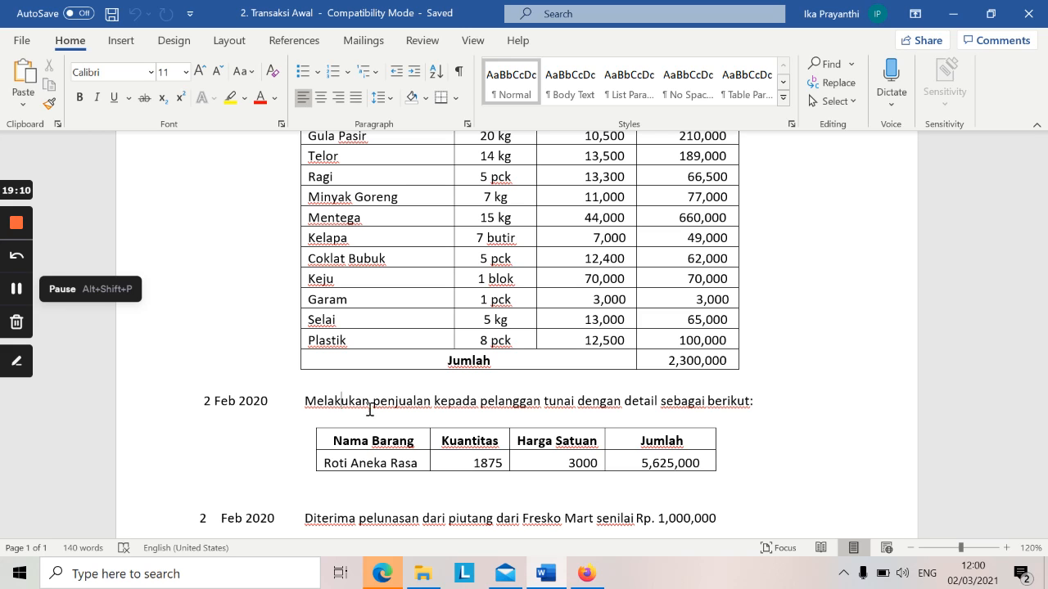
click(417, 462)
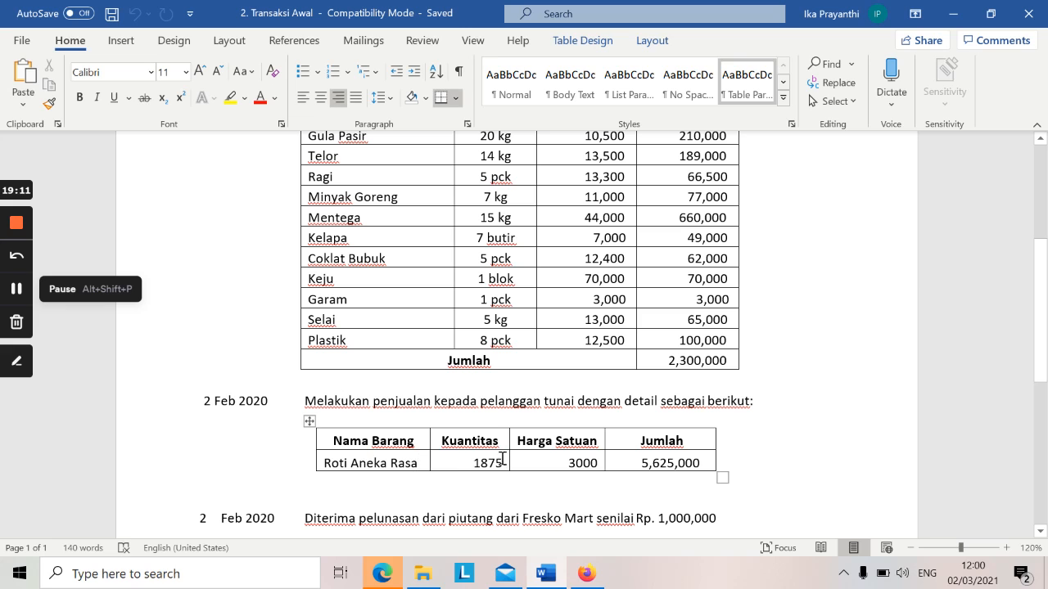
key(Down)
key(Down)
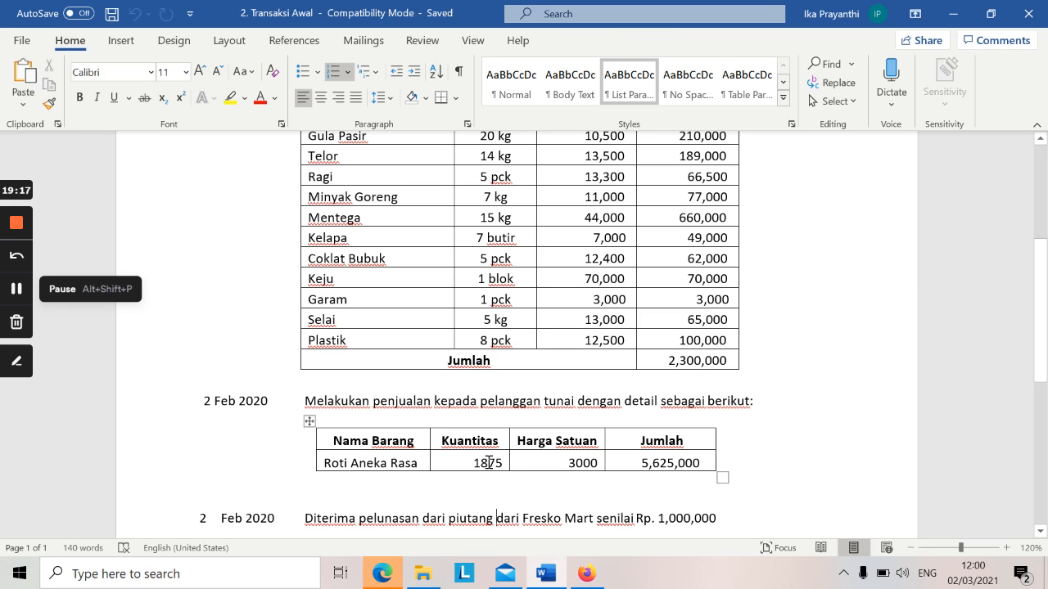
click(487, 462)
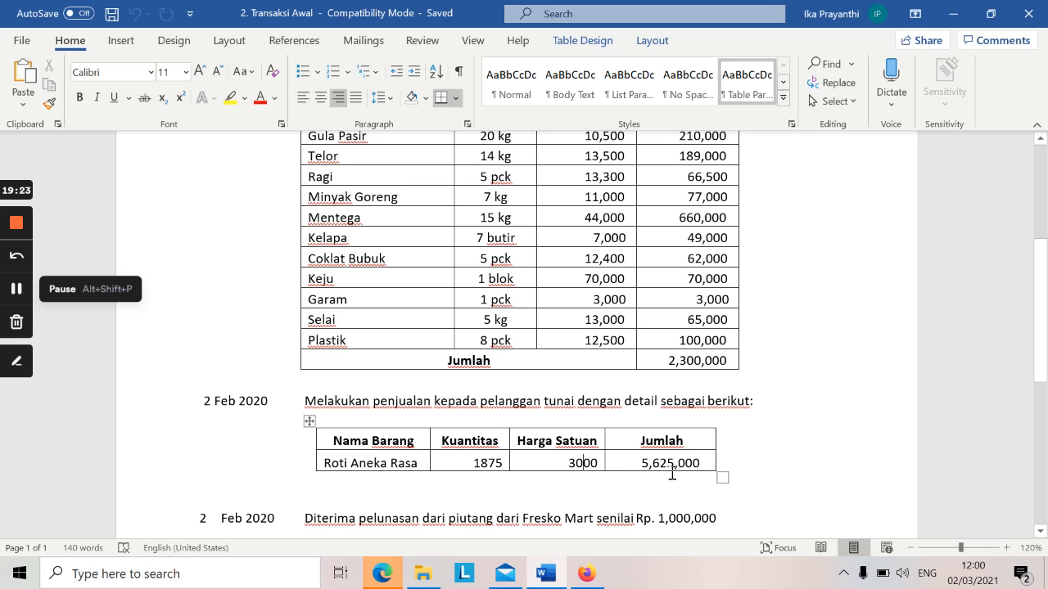
Switch back to Odoo, open the Sales app and start a new quotation.
click(586, 573)
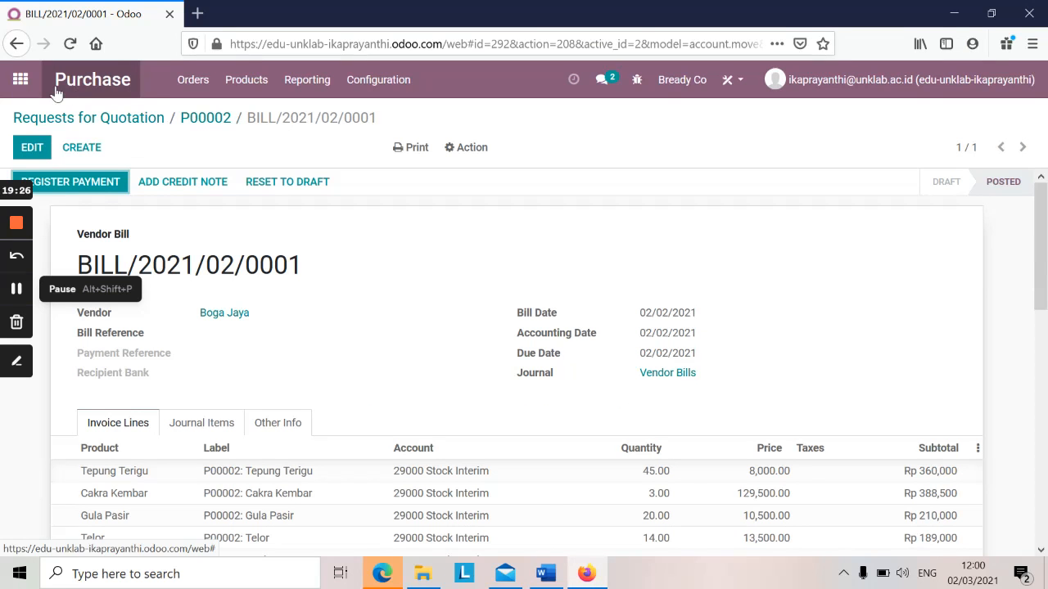
click(24, 87)
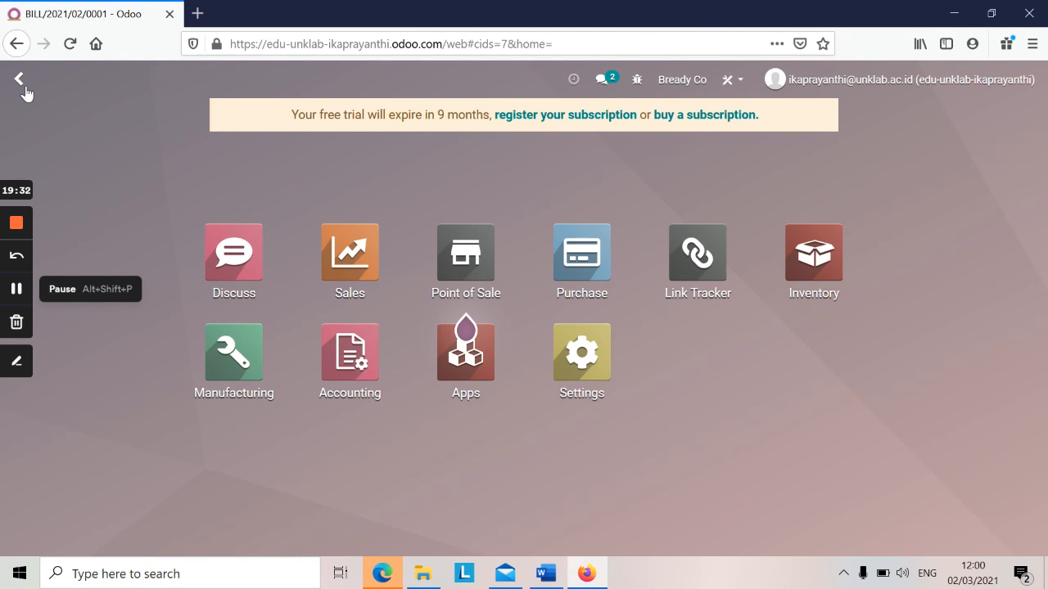
click(351, 263)
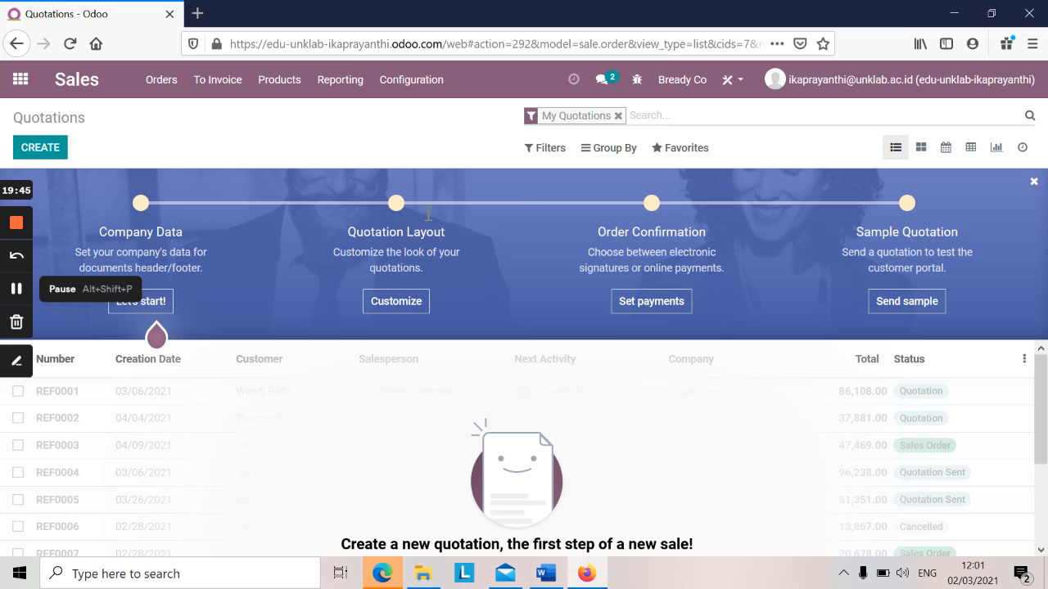
click(55, 152)
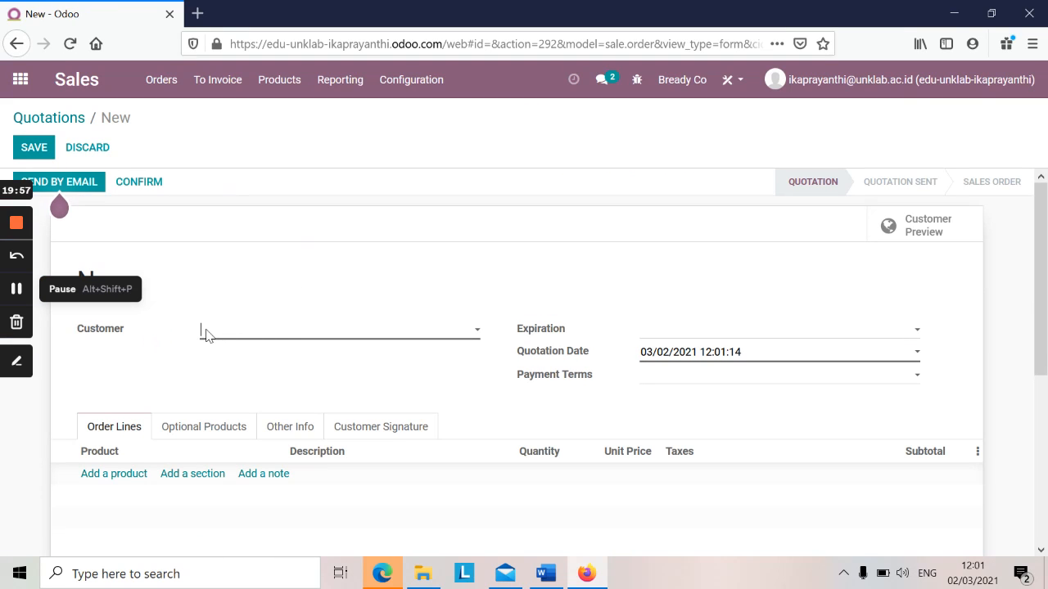
Search for "pelangga" among the existing customers of the new quotation and clear the entry.
text(pe)
text(langg)
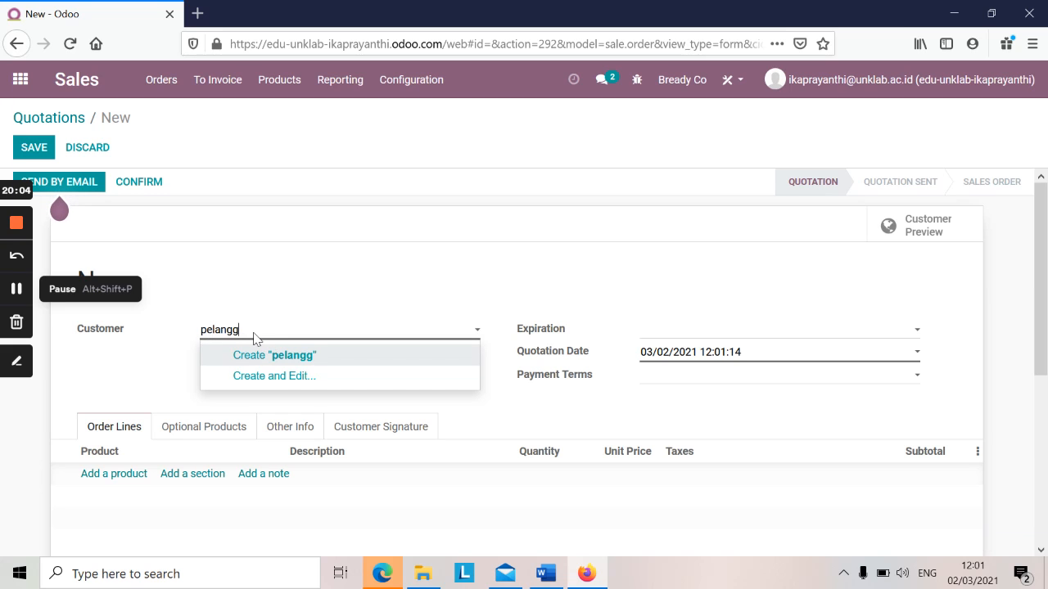
text(a)
key(BackSpace)
key(BackSpace)
key(BackSpace)
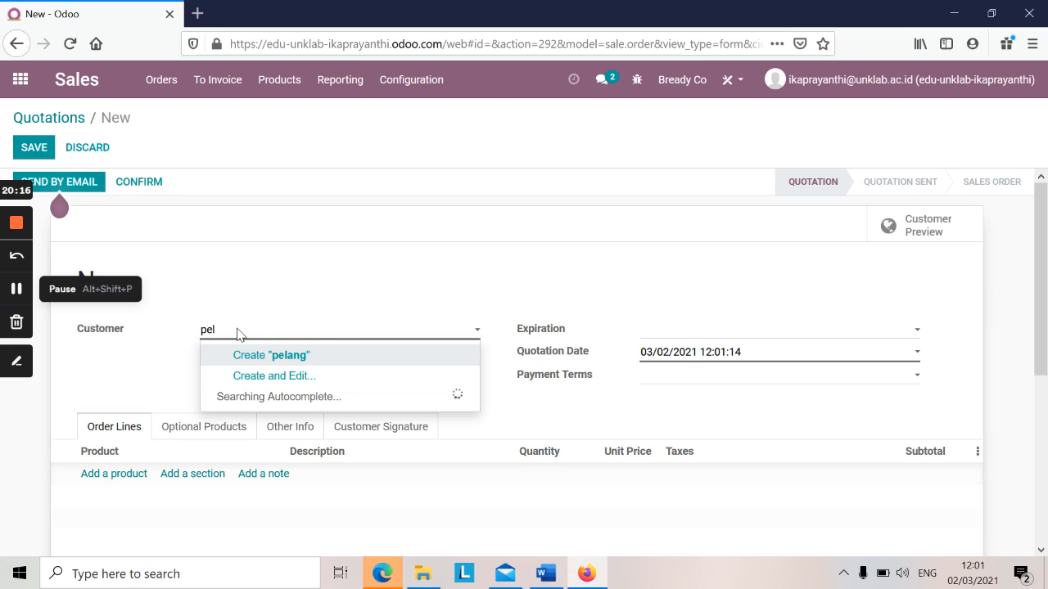
key(BackSpace)
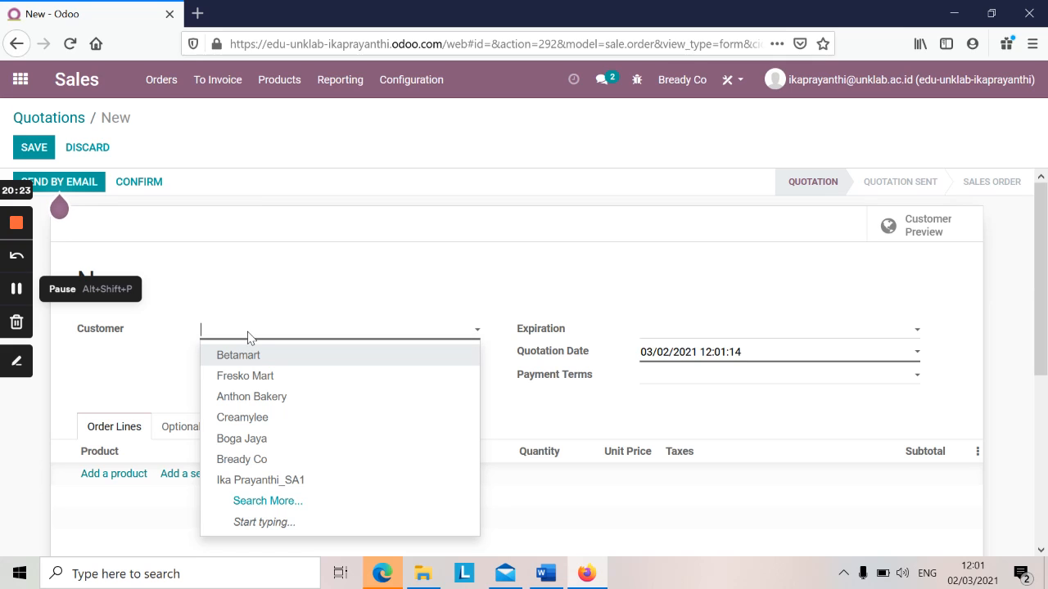
click(164, 86)
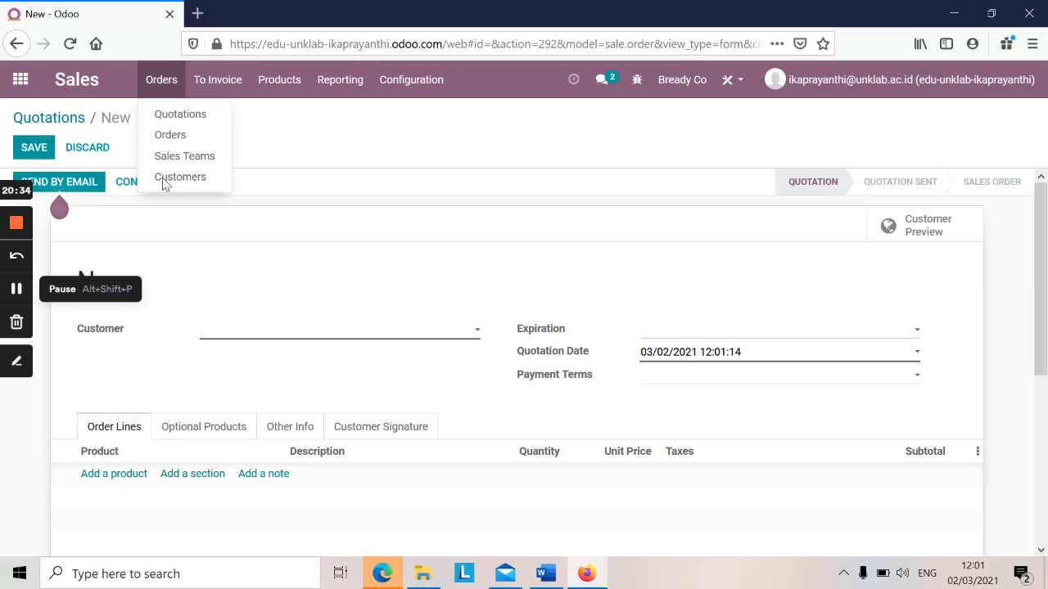
click(991, 14)
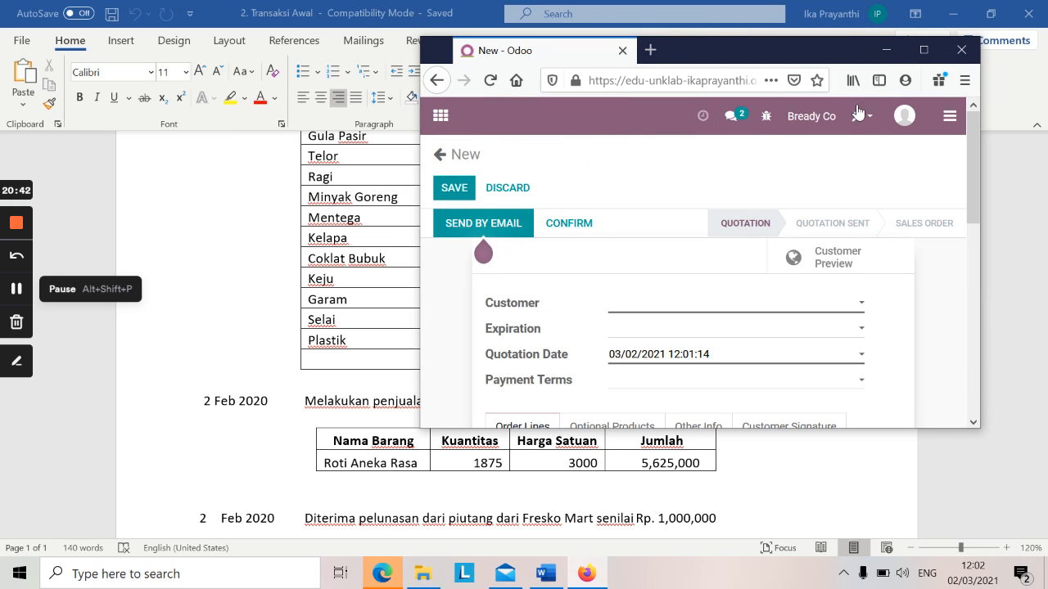
click(924, 49)
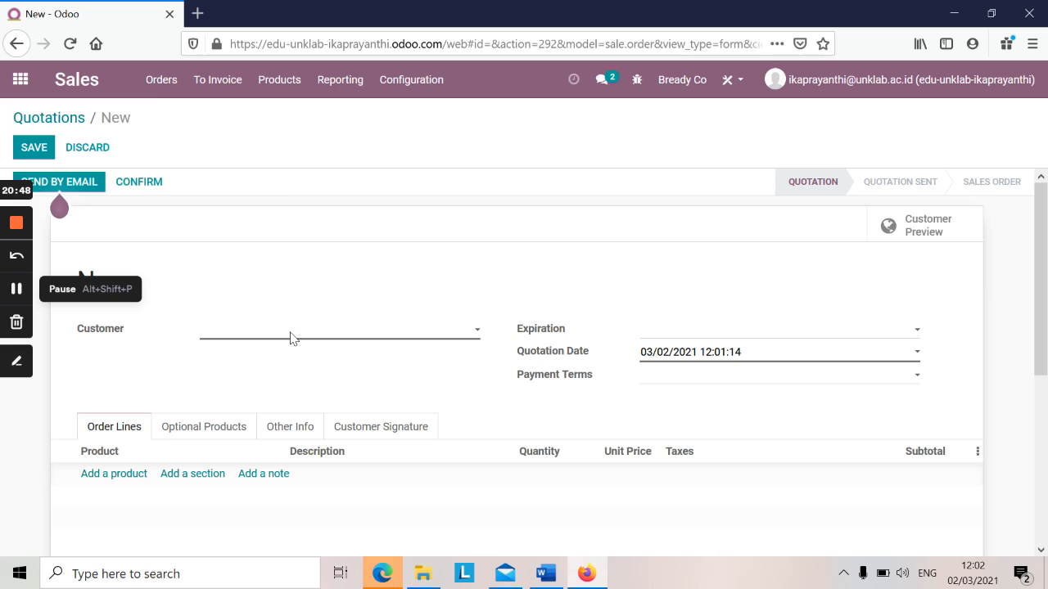
click(991, 13)
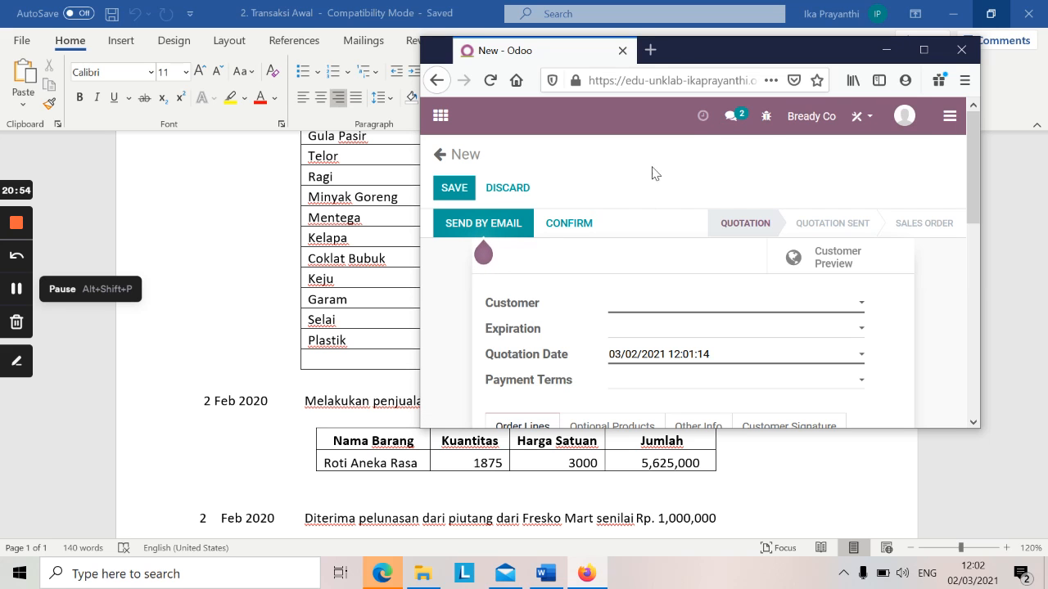
drag(692, 58, 774, 74)
double_click(774, 69)
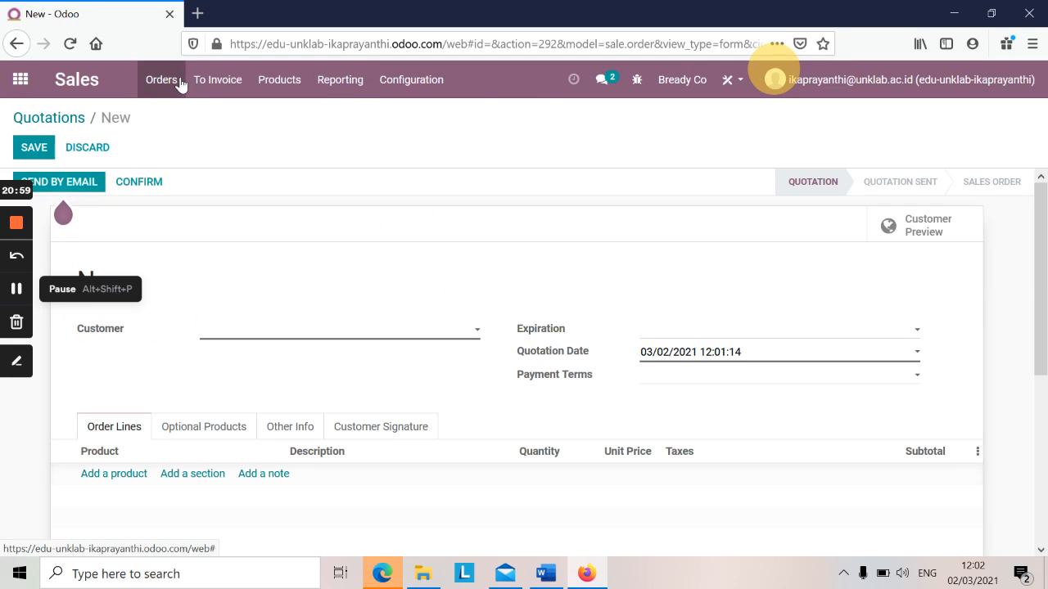
click(170, 83)
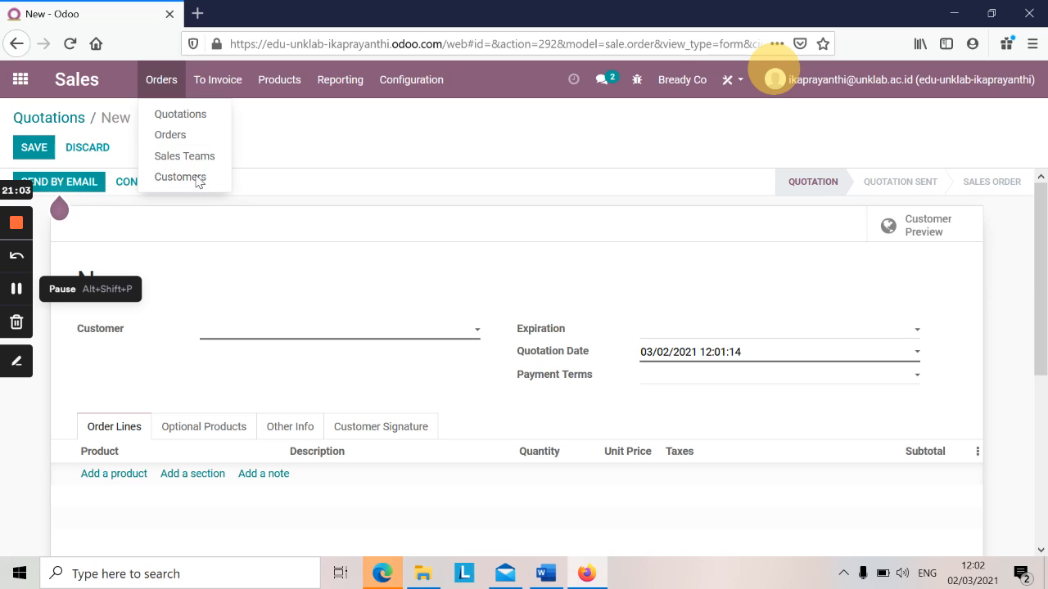
double_click(442, 16)
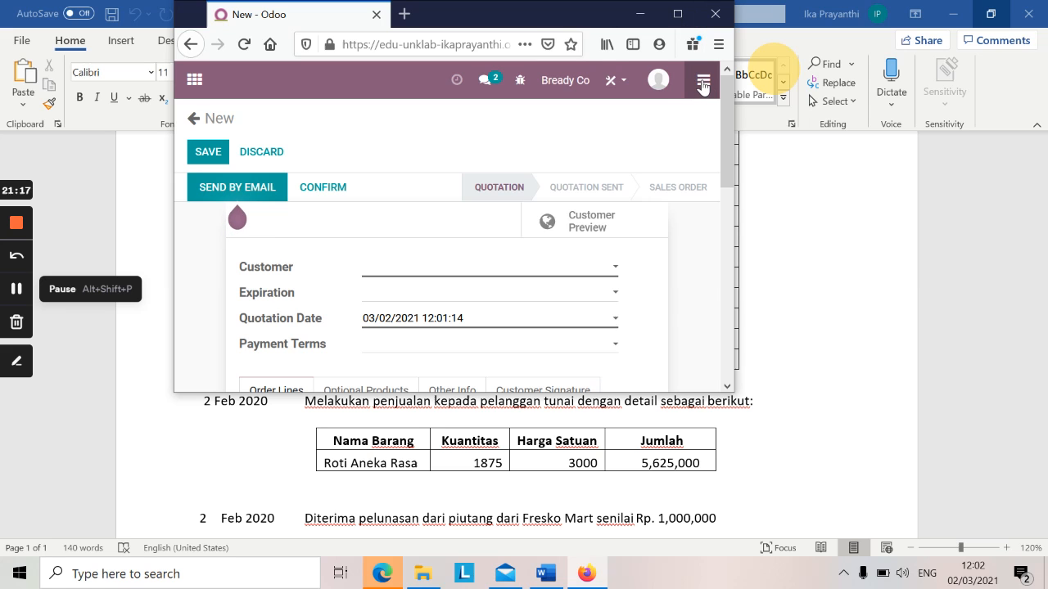
click(678, 20)
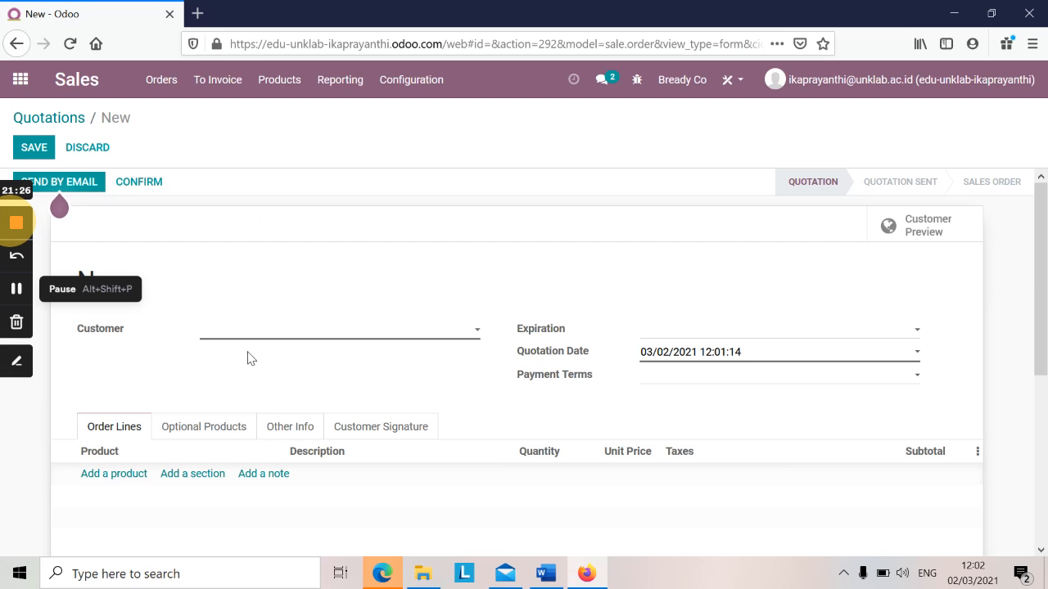
click(174, 85)
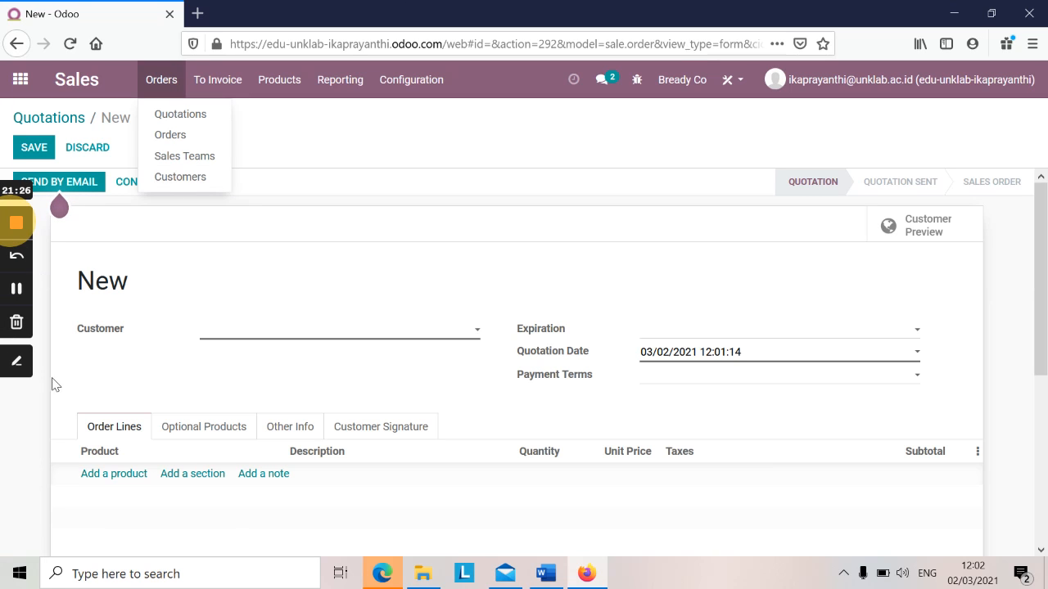
click(187, 85)
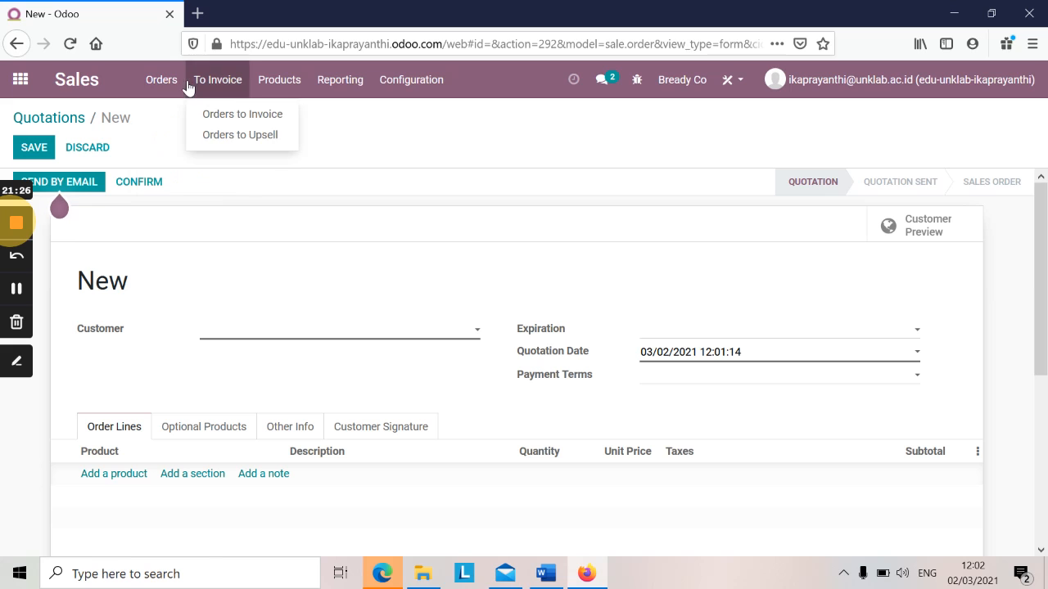
Open the Sales customer list in a new browser tab, leaving the quotation open.
click(162, 84)
click(162, 85)
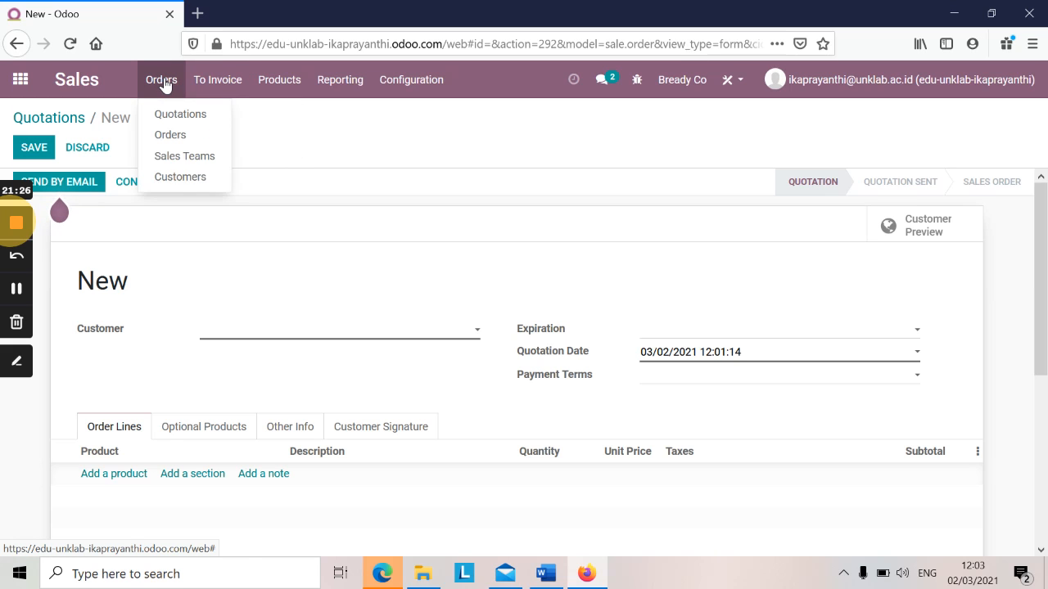
right_click(194, 186)
click(231, 193)
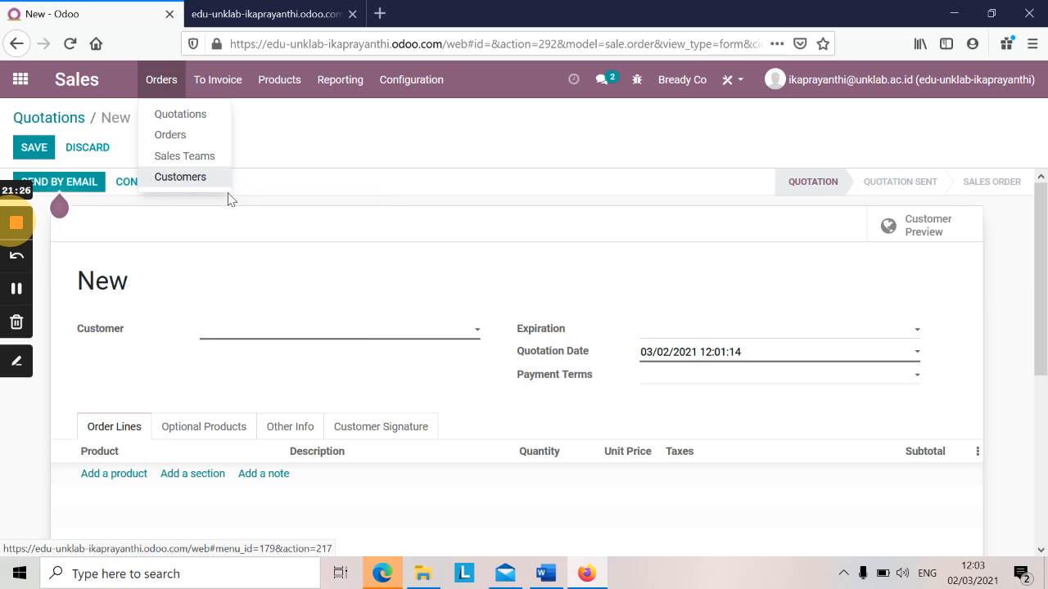
click(282, 6)
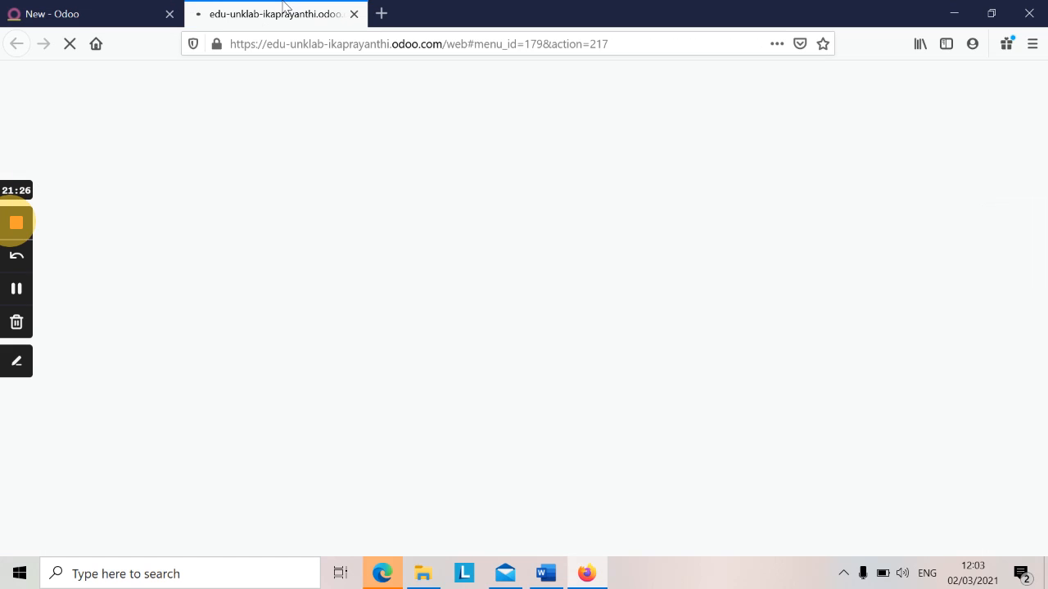
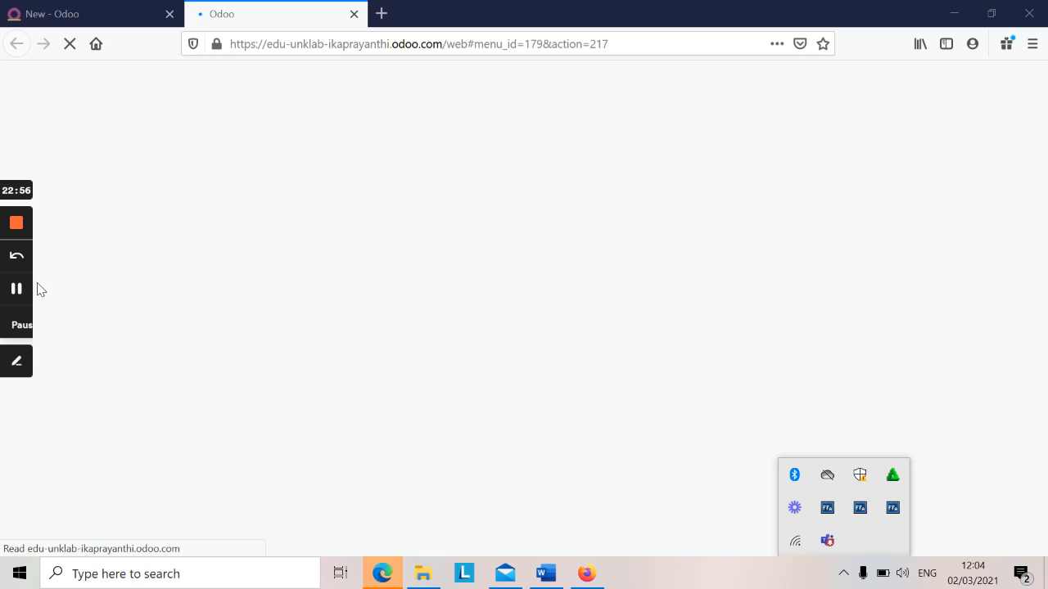
click(16, 293)
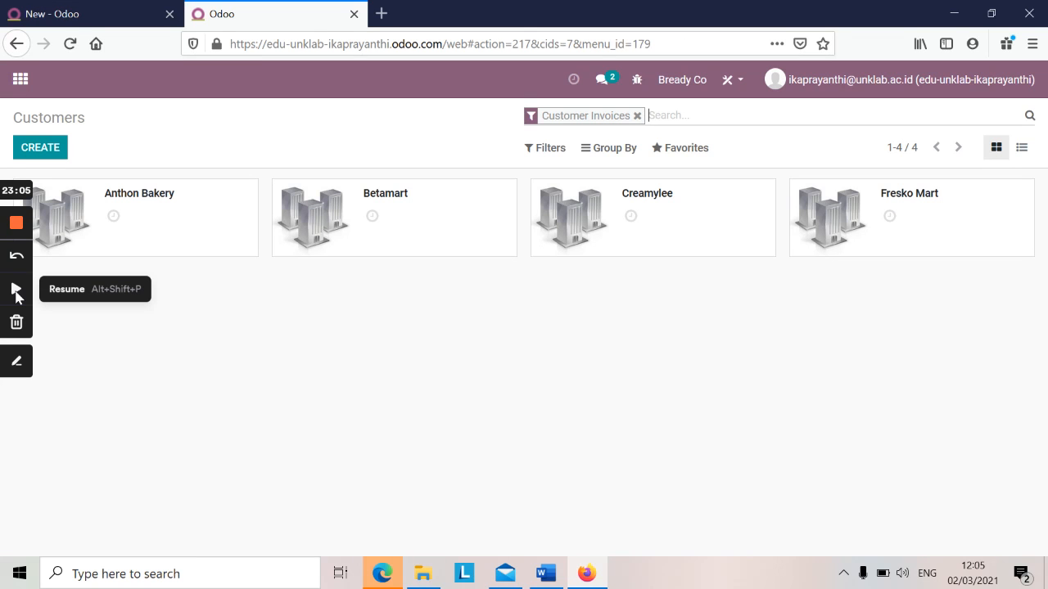
click(17, 291)
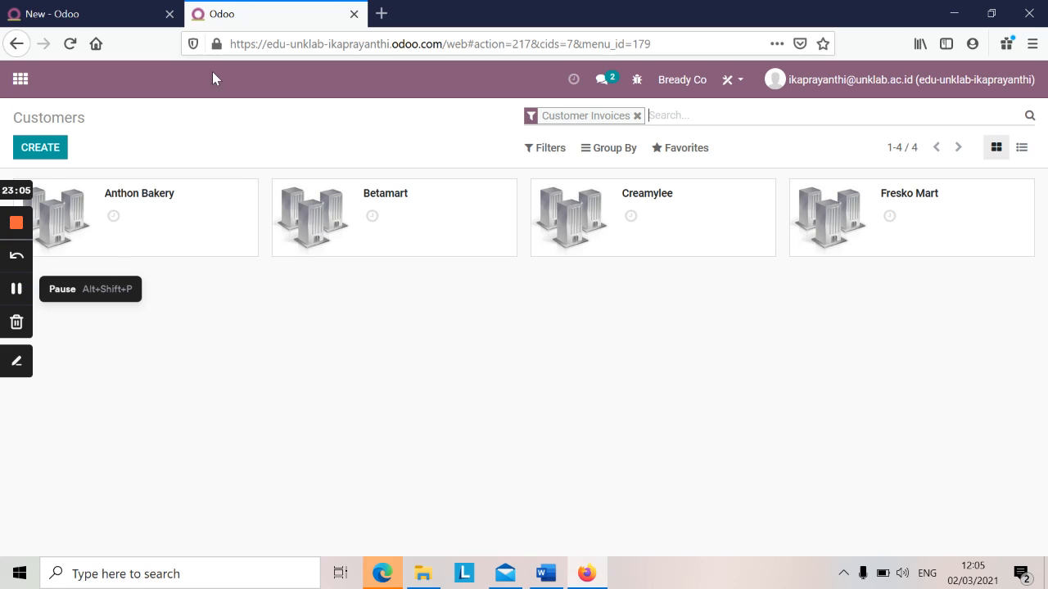
Create a new company customer named "Pelanggan Tunai".
click(36, 155)
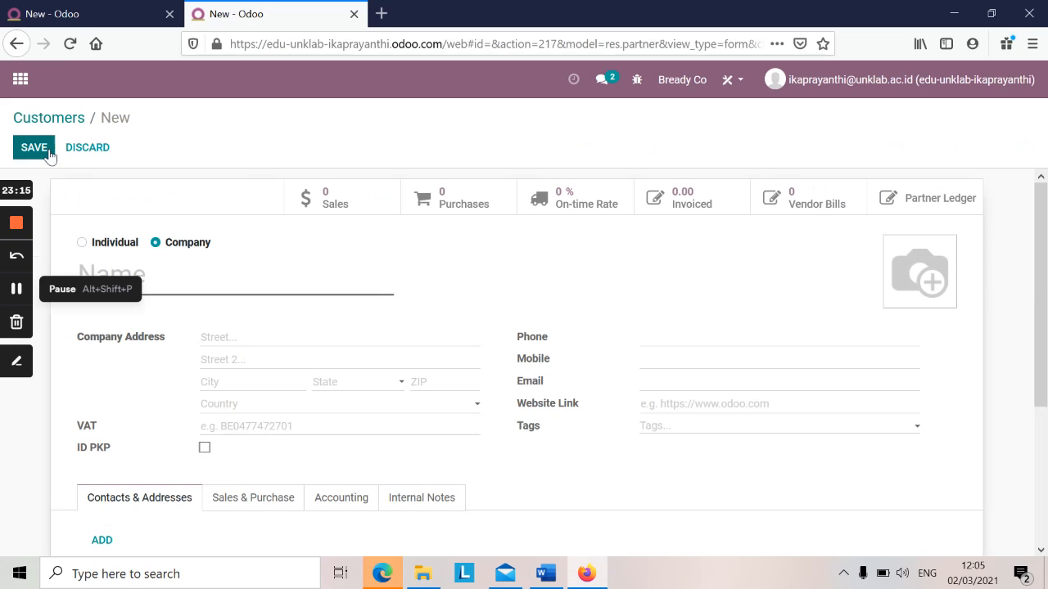
text(Pe)
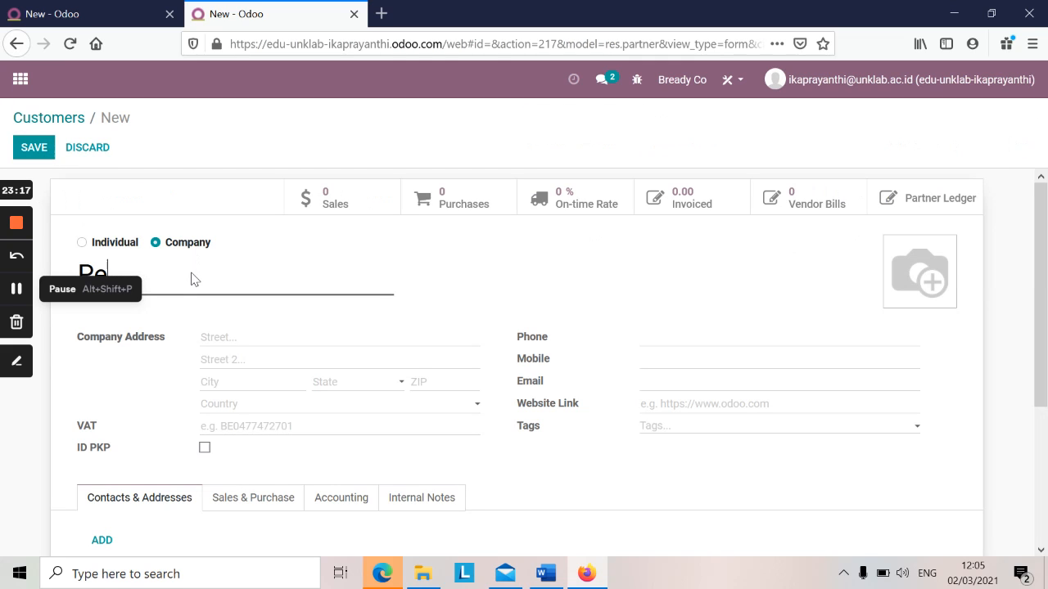
text(langgan Tunai)
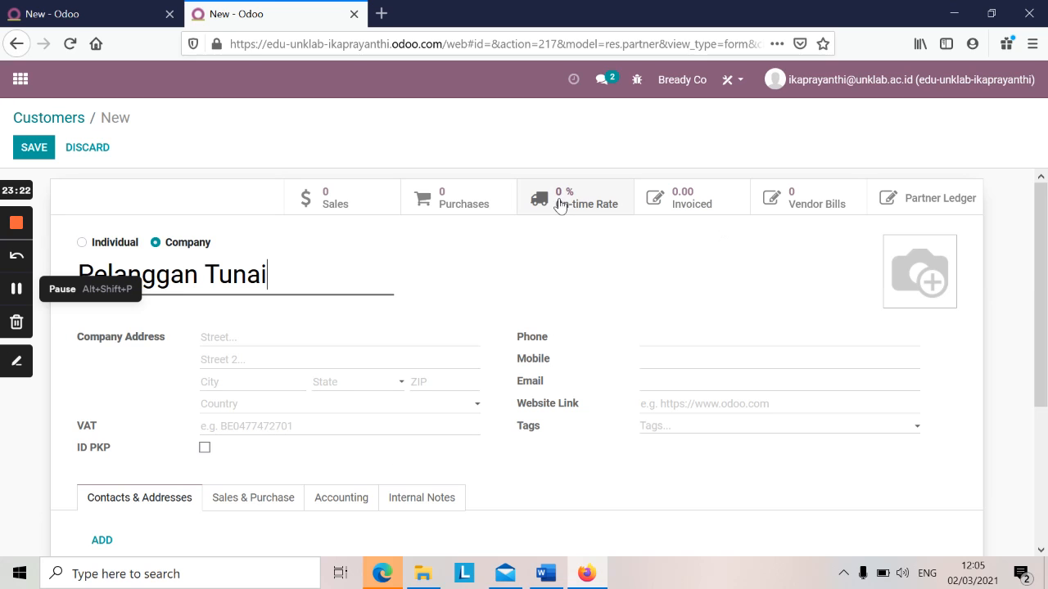
Set the customer's receivable account to 11210 Piutang Usaha and payable account to 21110 Hutang Dagang, and save the record.
click(360, 502)
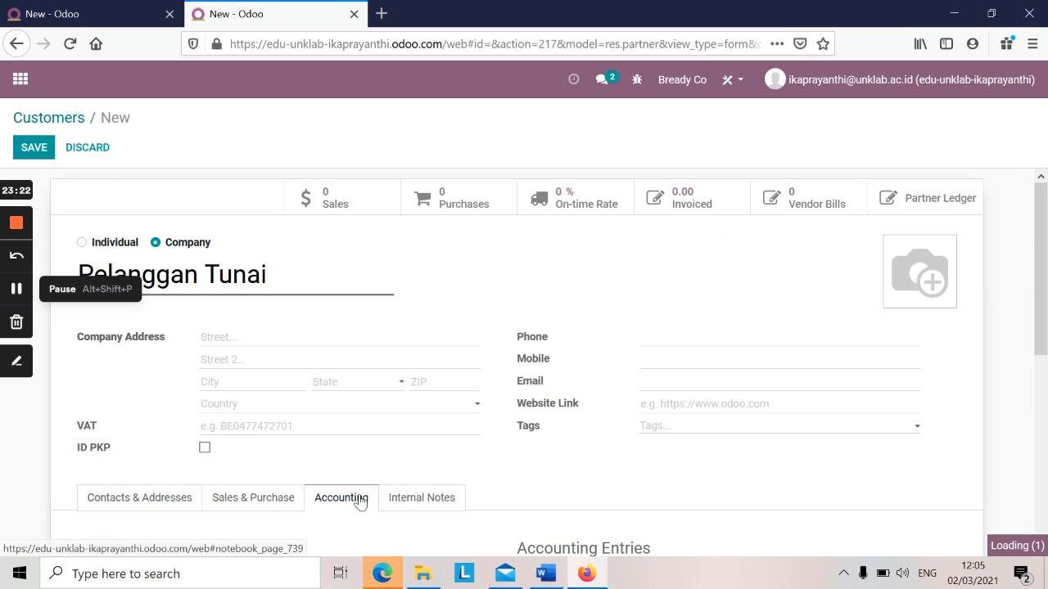
drag(1042, 321, 1039, 423)
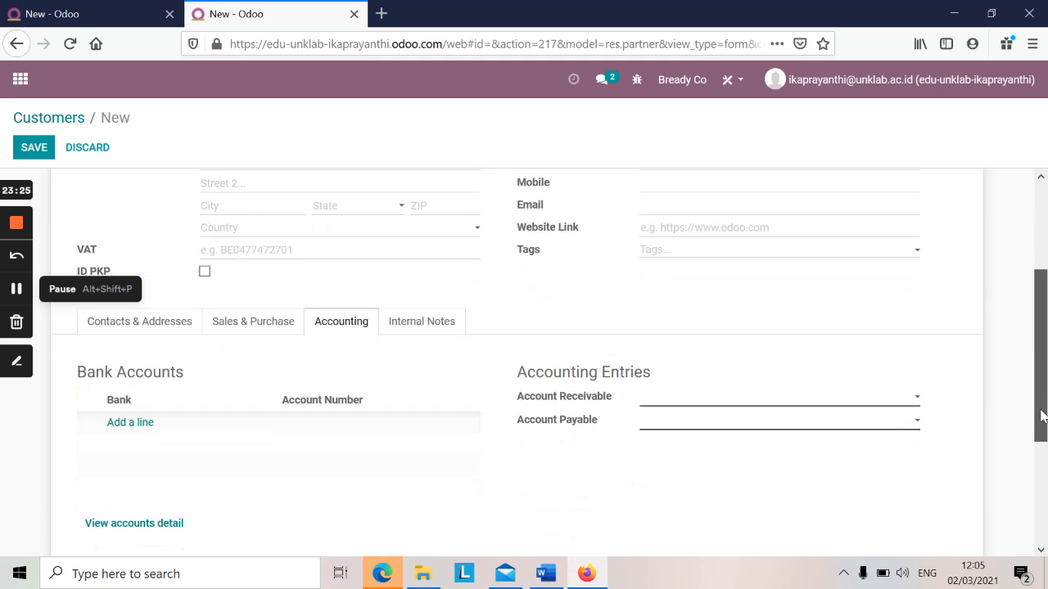
click(707, 401)
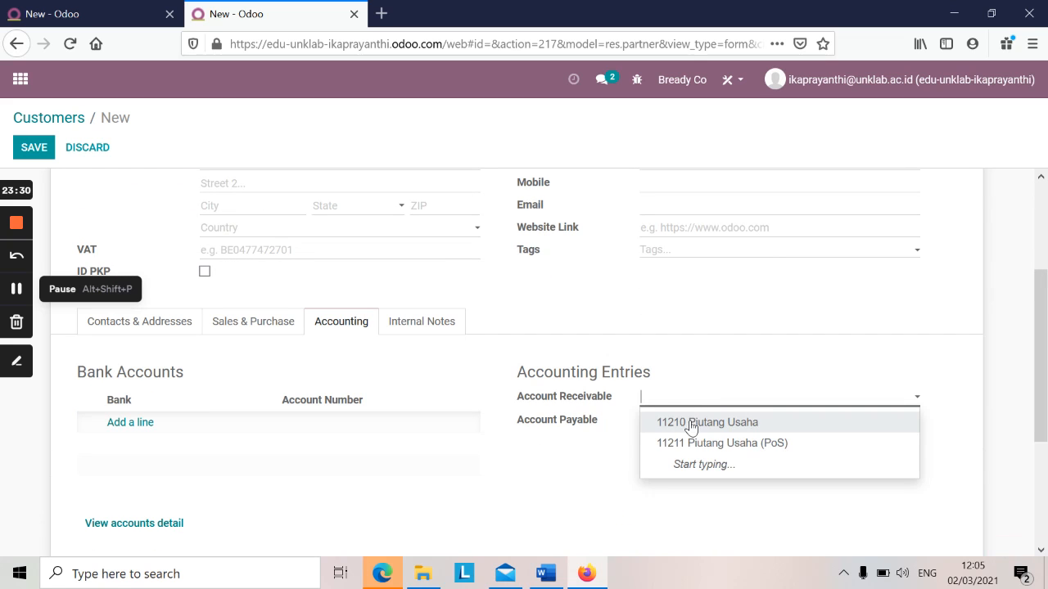
click(692, 422)
click(683, 429)
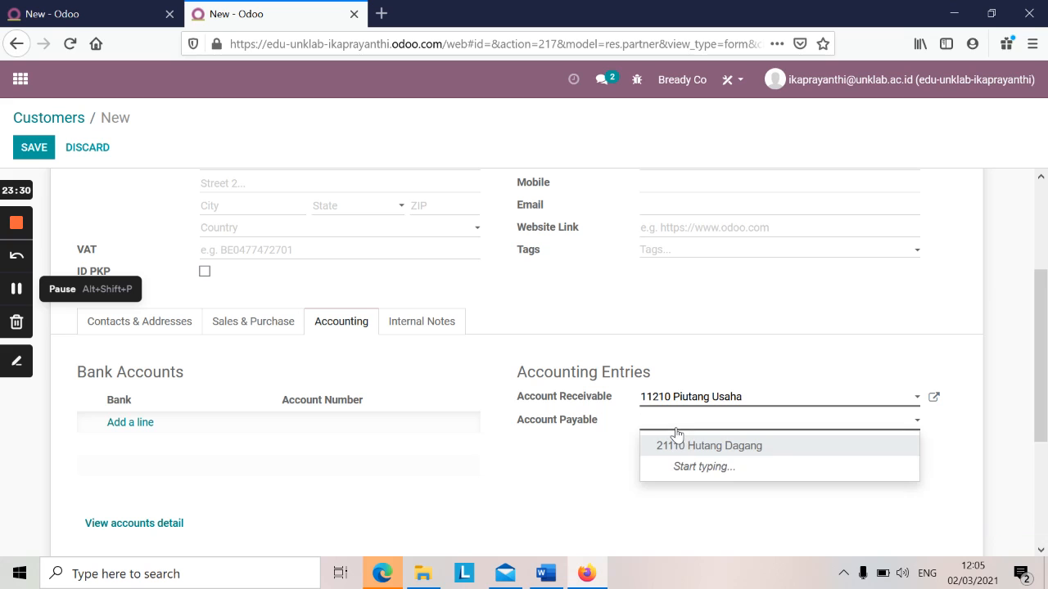
click(677, 452)
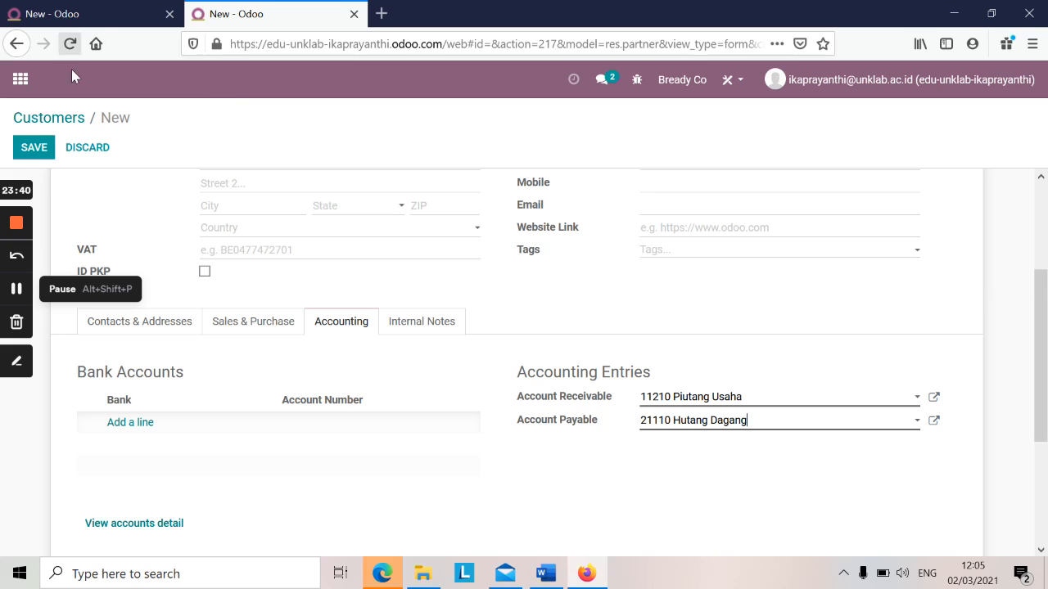
click(39, 151)
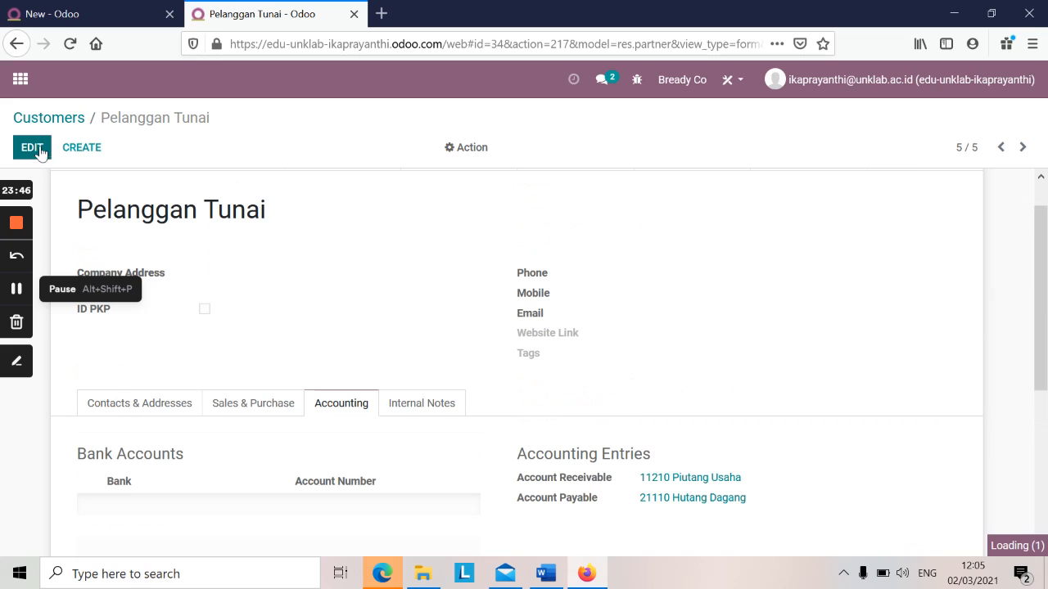
Return to the open quotation and choose Pelanggan Tunai as its customer.
click(102, 16)
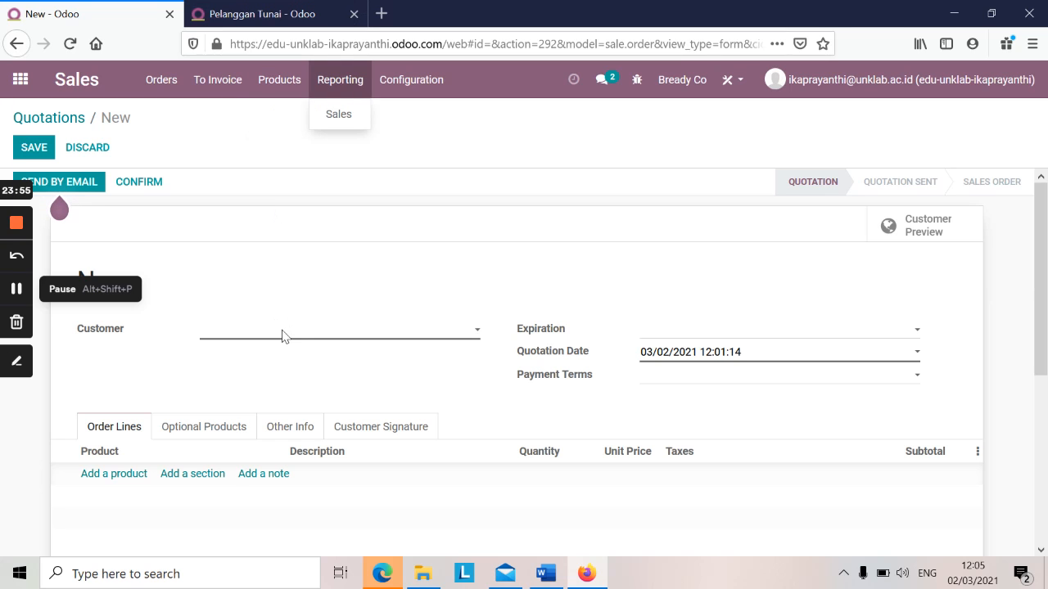
click(465, 338)
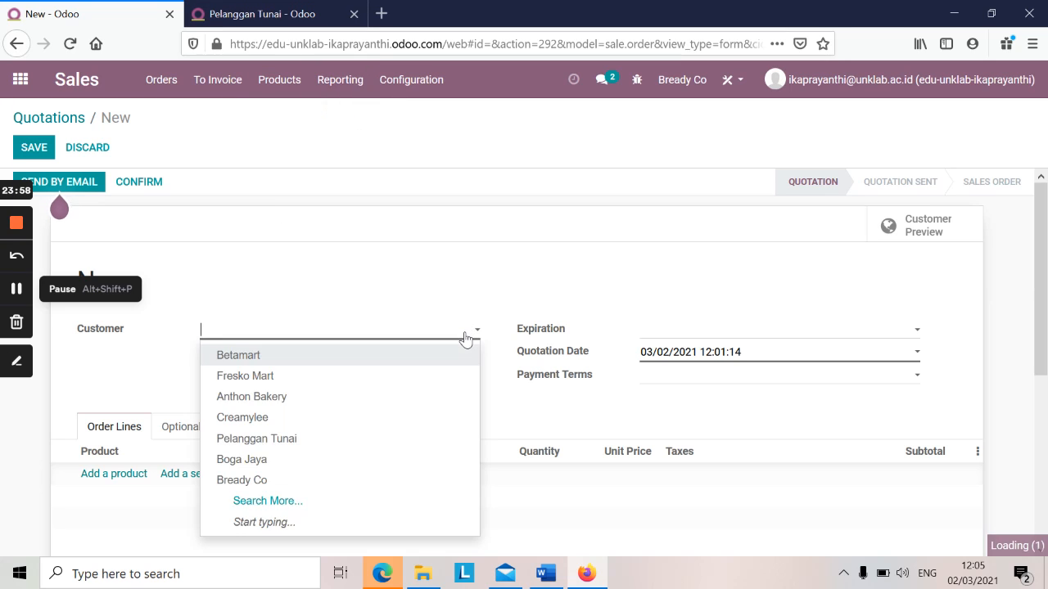
click(316, 446)
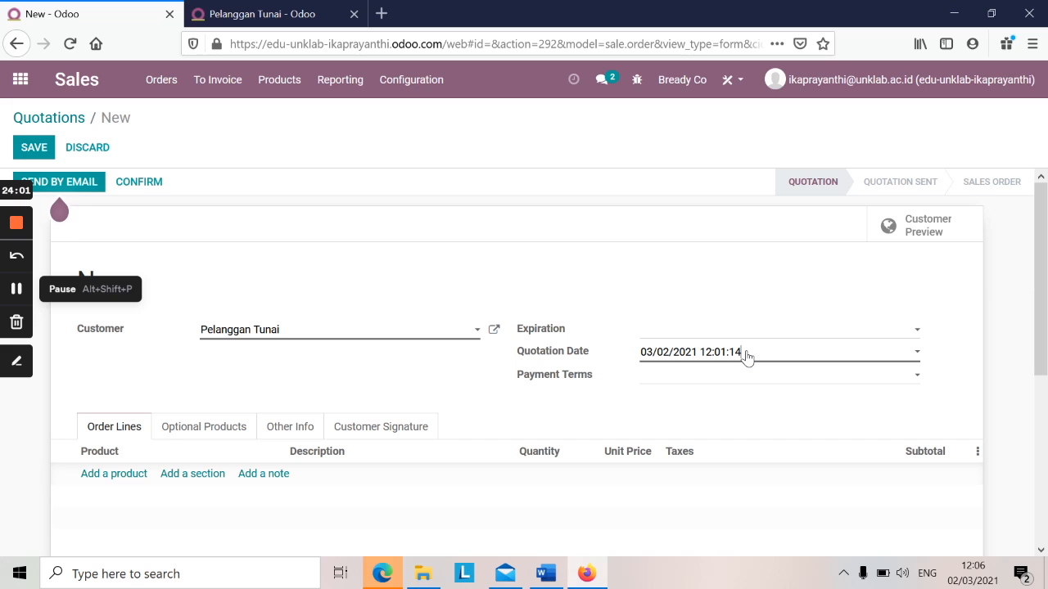
Check the sale date in the Word transaction list and set the quotation date to 02/02/2021.
key(alt+Tab)
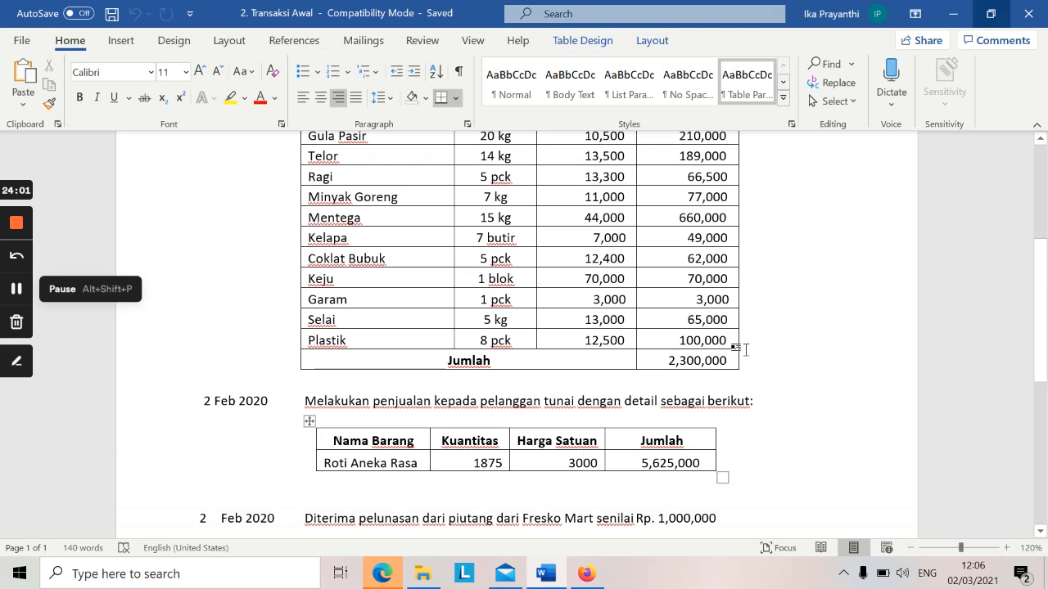
key(alt+Tab)
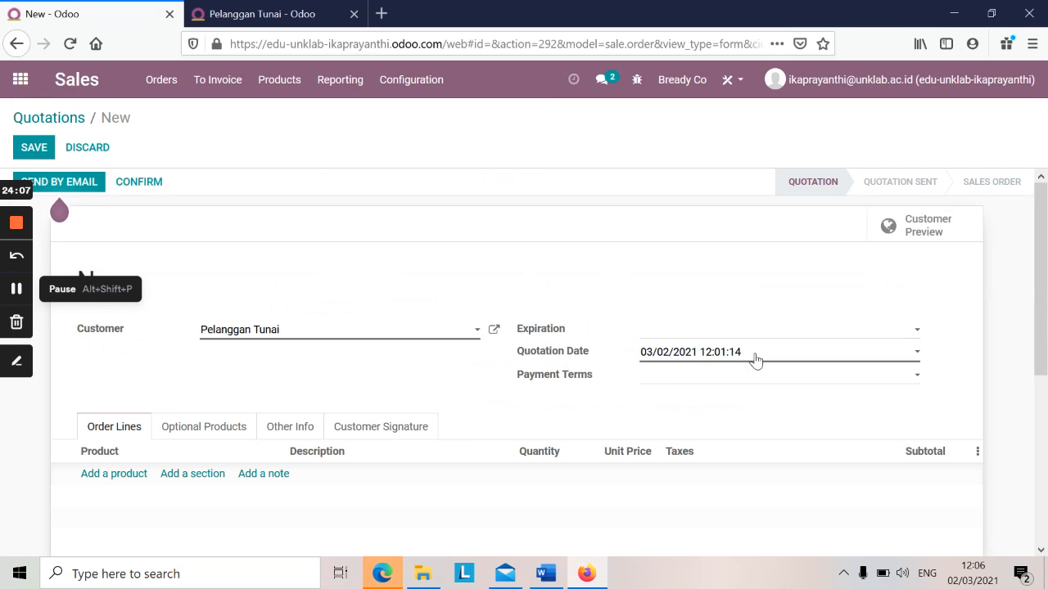
click(755, 361)
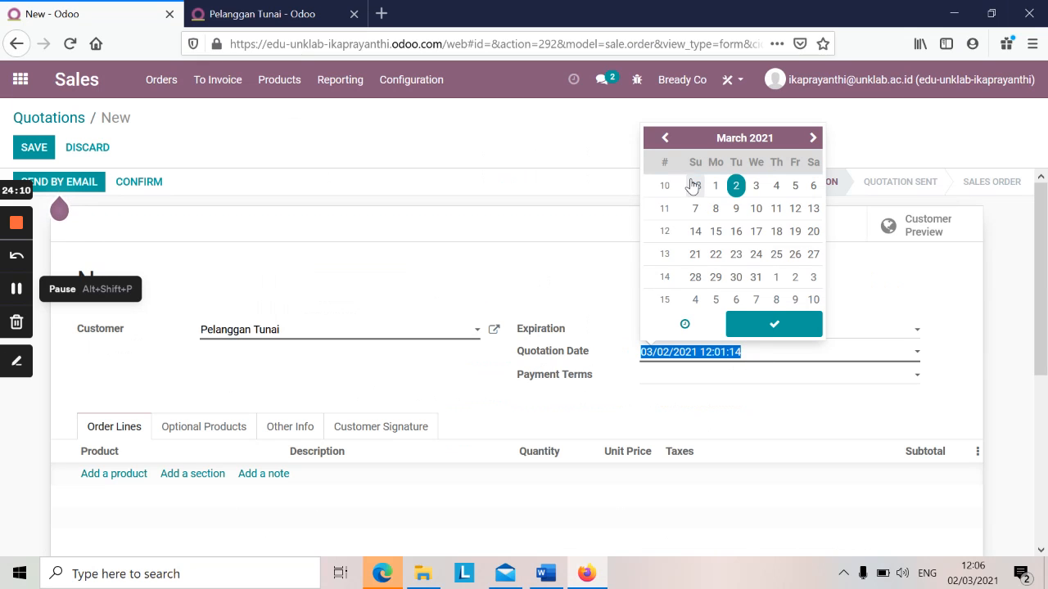
click(665, 139)
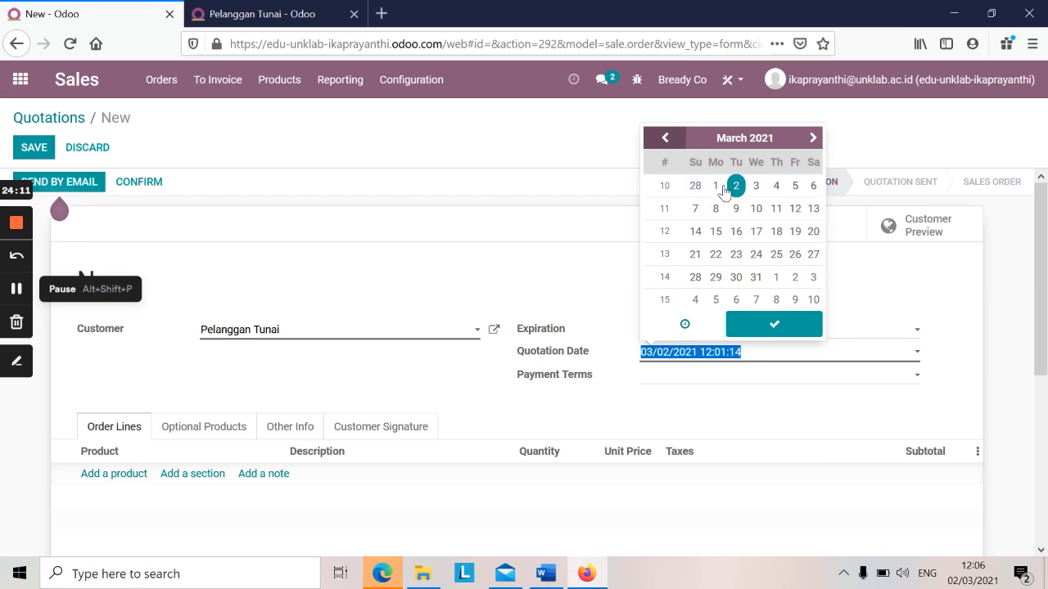
click(735, 186)
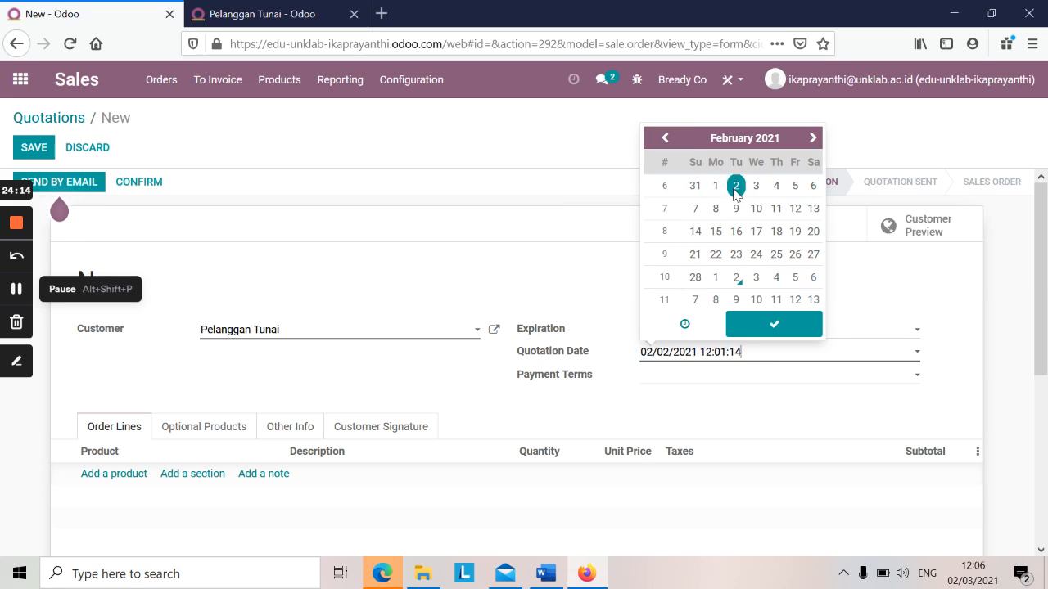
Add an order line to the quotation for the product Roti Aneka Rasa.
click(120, 479)
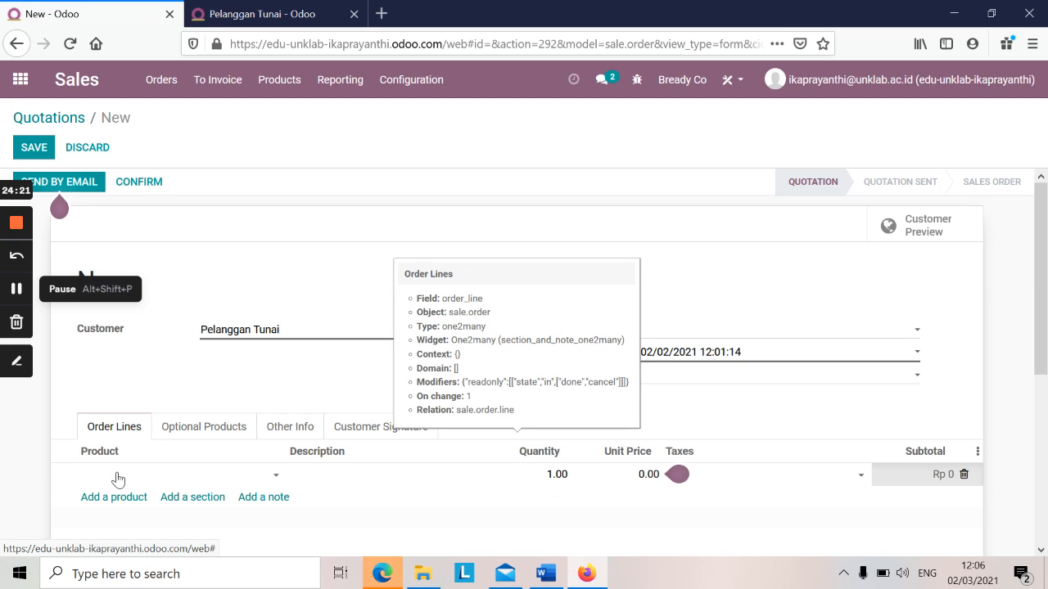
text(roti)
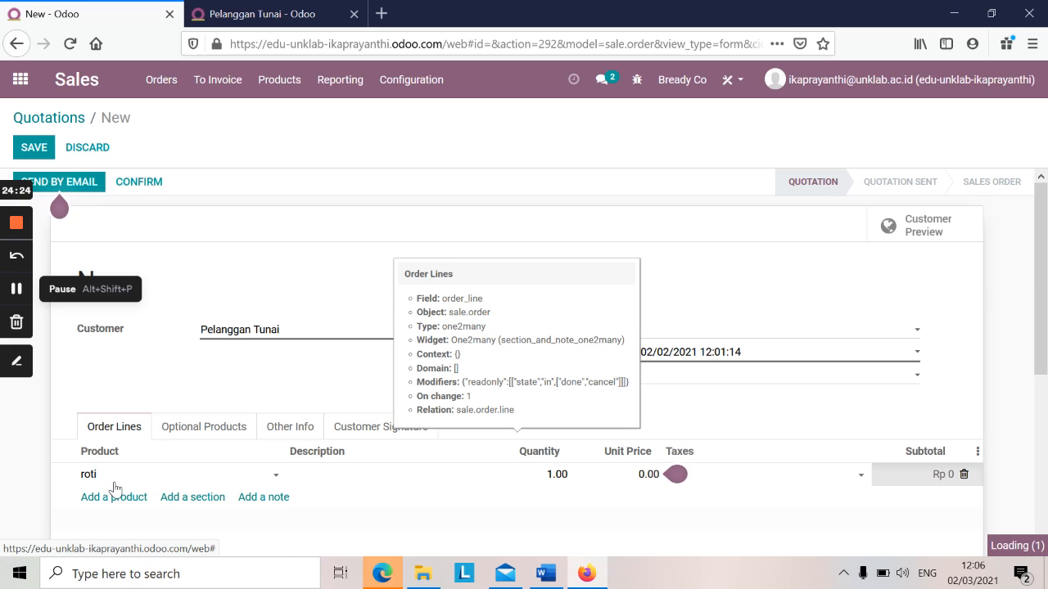
click(116, 491)
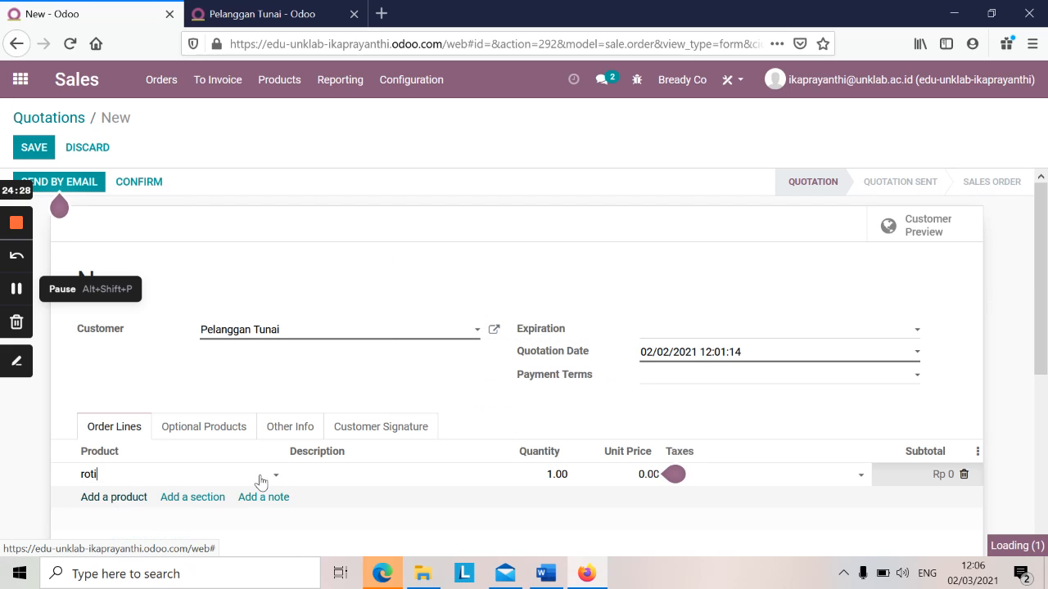
Set the Roti Aneka Rasa line's quantity to 1875, checking it against the Word transaction list.
click(554, 474)
key(alt+Tab)
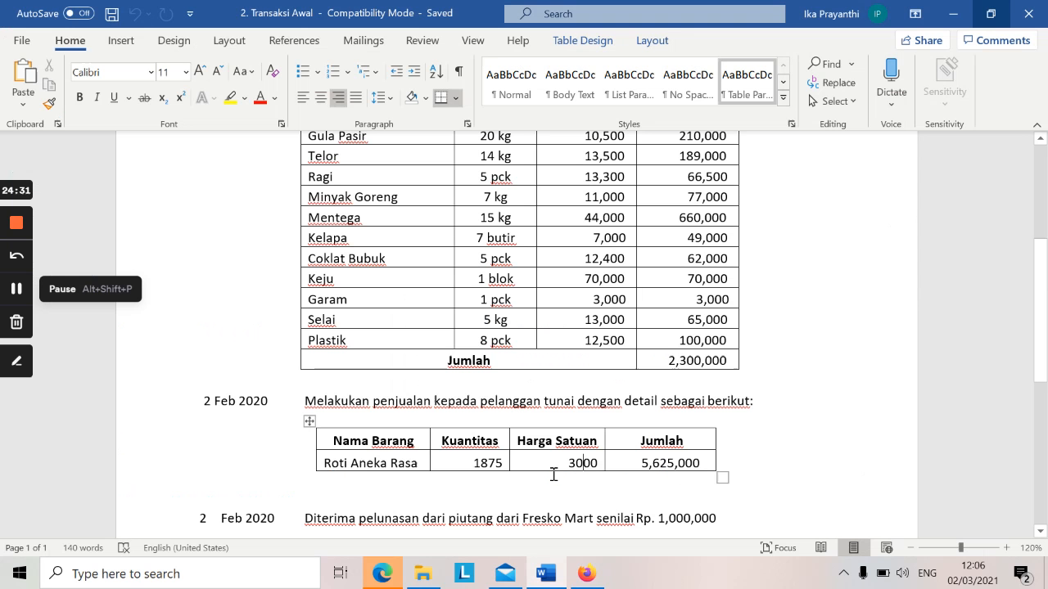
key(alt+Tab)
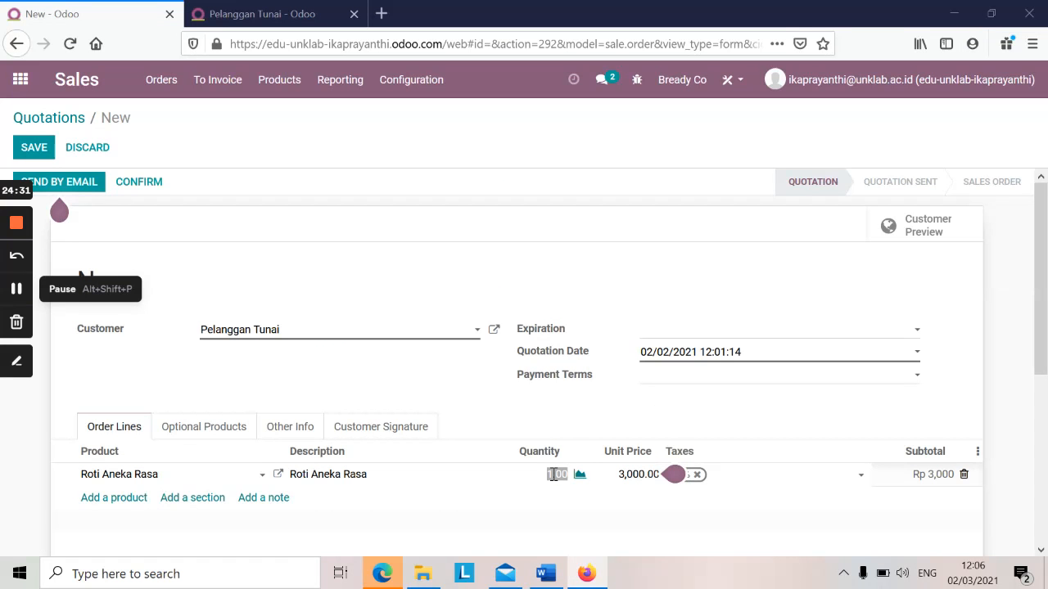
text(375)
key(BackSpace)
key(BackSpace)
text(1875)
key(alt+Tab)
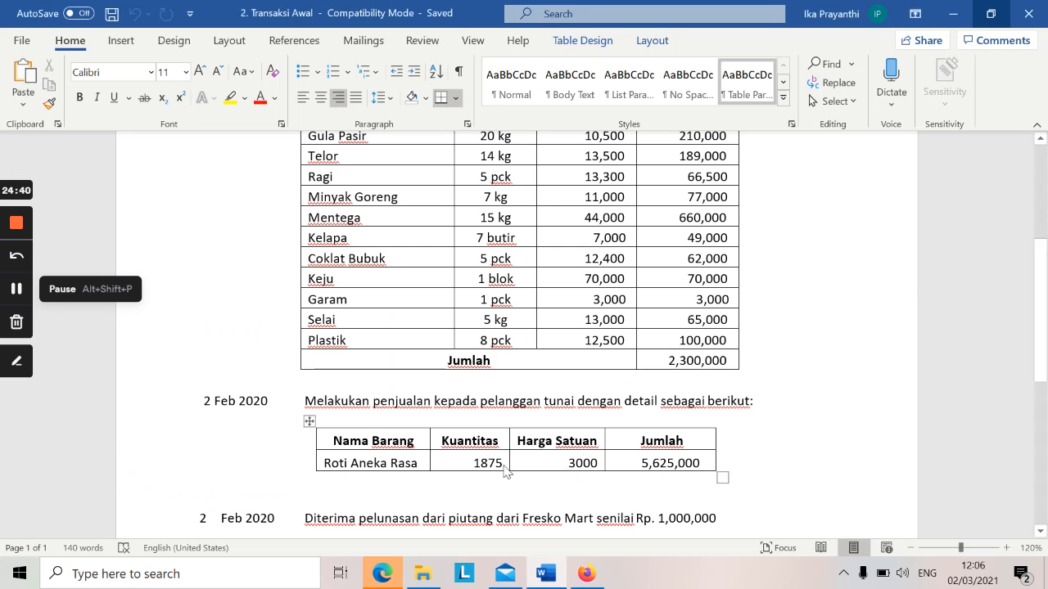
key(alt+Tab)
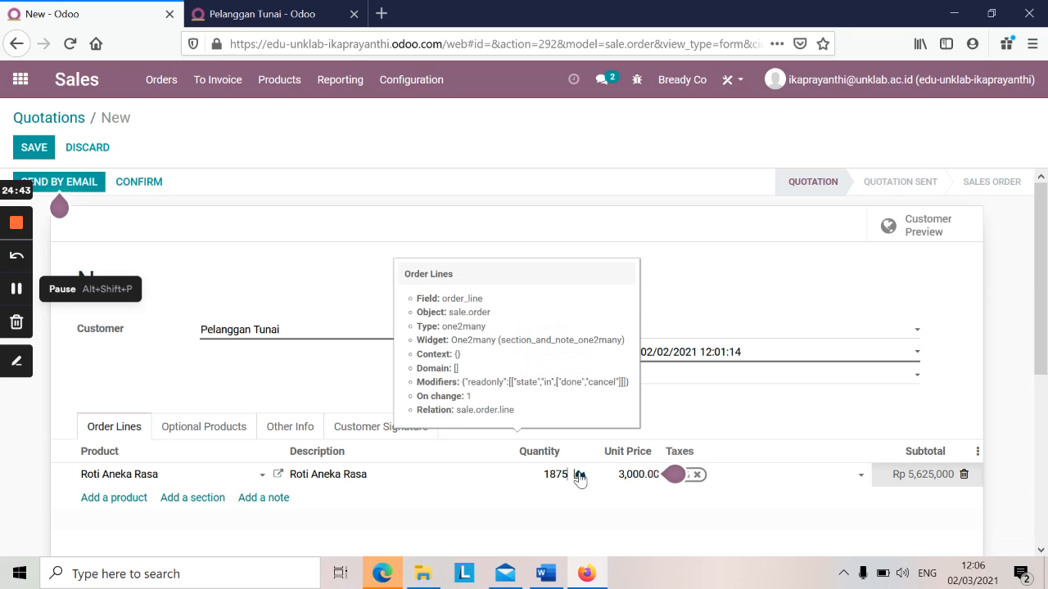
Check the bread line's stock availability, compare its unit price with the Word list, and review the quotation's totals and taxes.
click(579, 476)
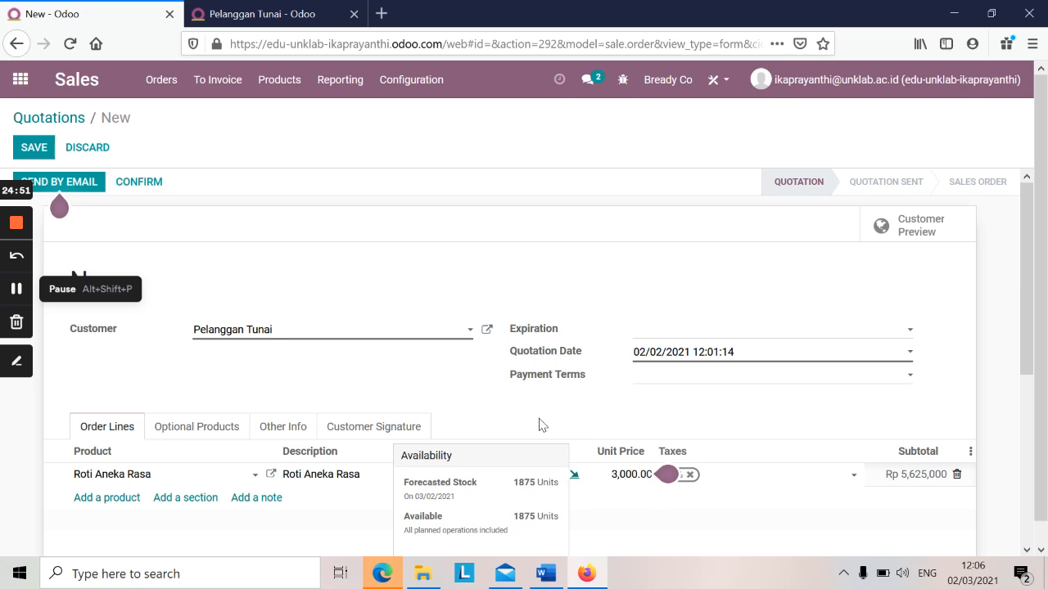
click(584, 493)
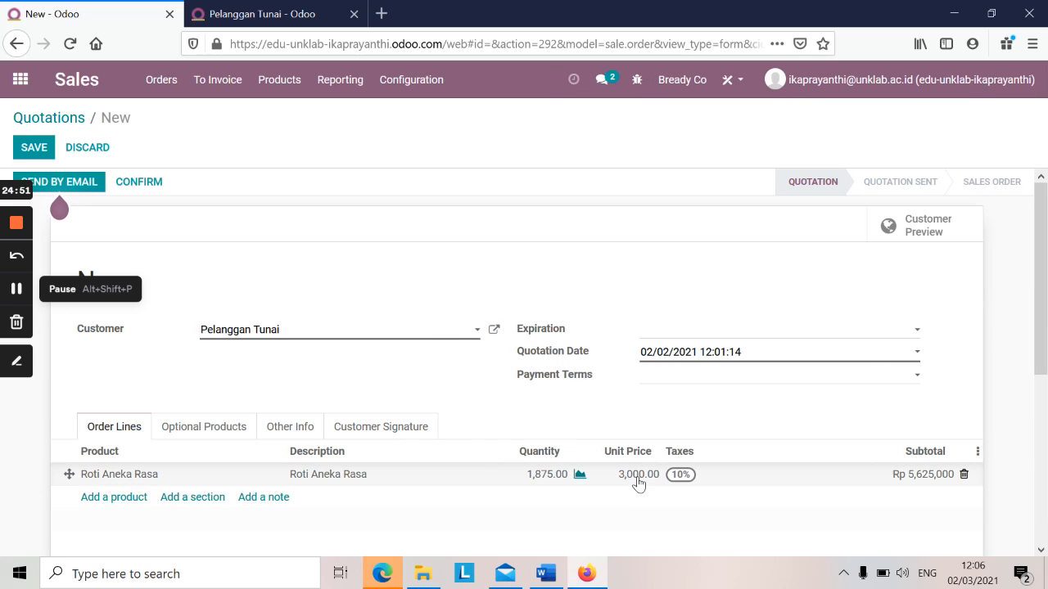
key(alt+Tab)
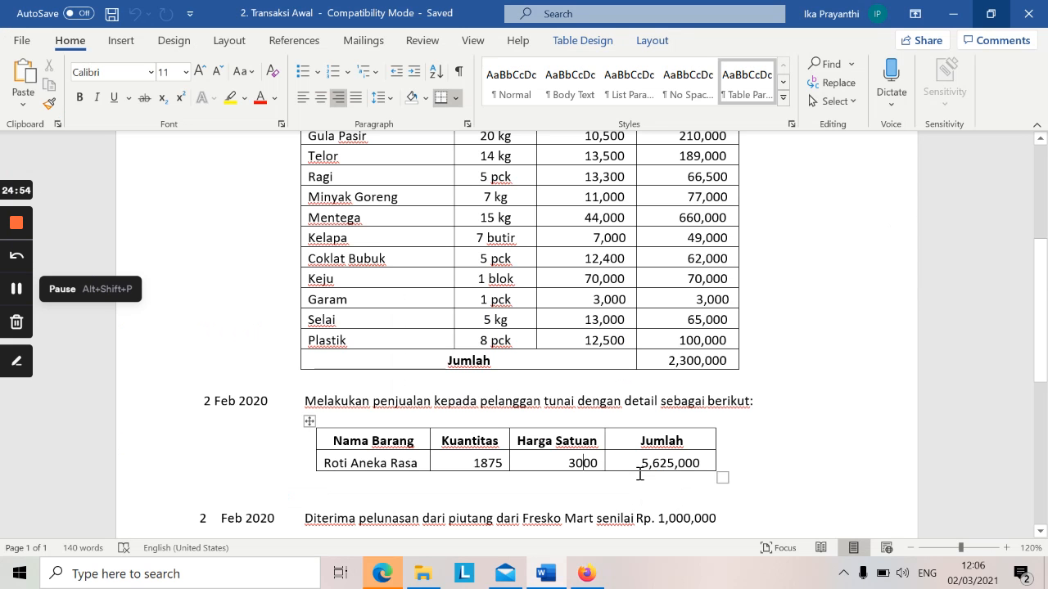
key(alt+Tab)
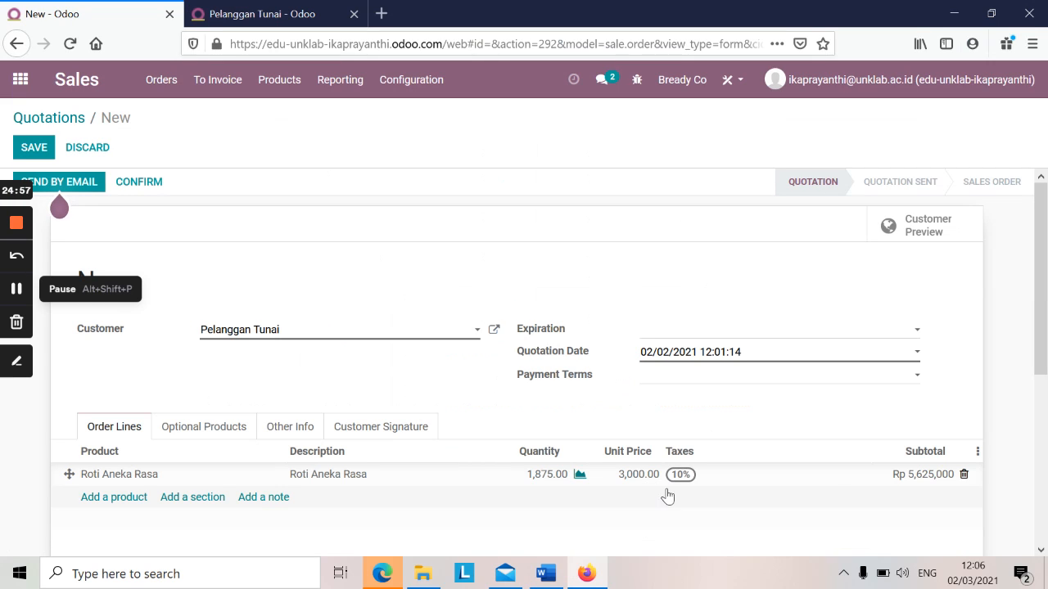
scroll(1030, 466, down, 5)
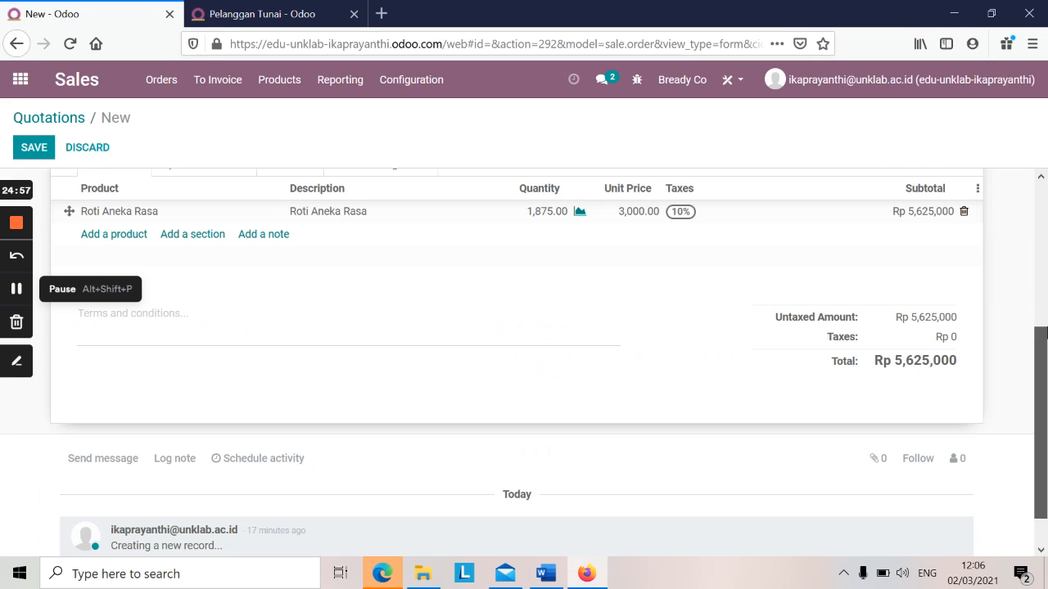
drag(1041, 359, 1045, 195)
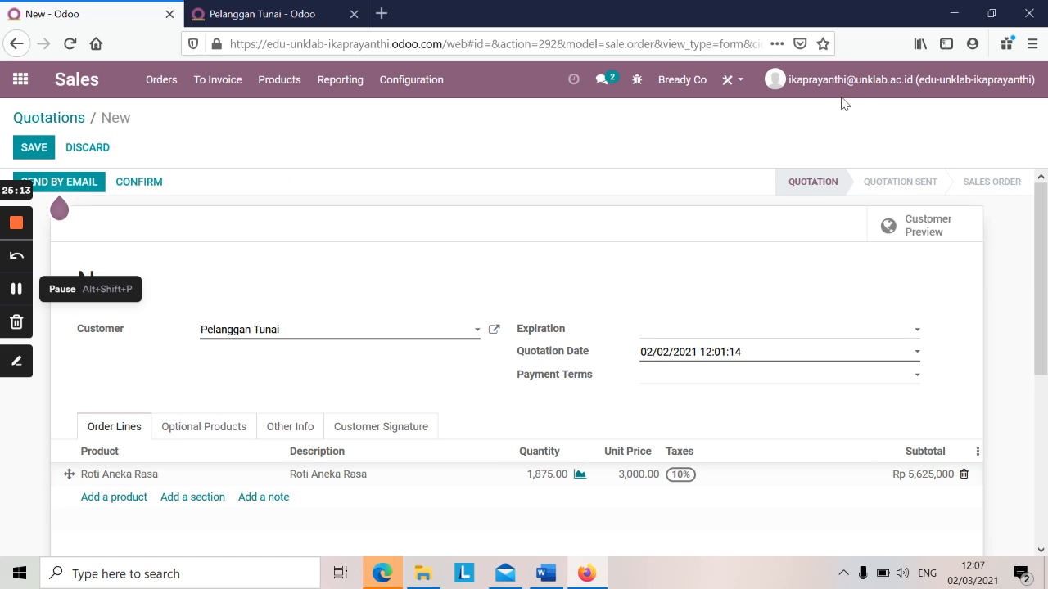
Confirm the Pelanggan Tunai quotation as a sales order, restoring the browser window to full size, and recheck the sale in the Word list.
click(990, 14)
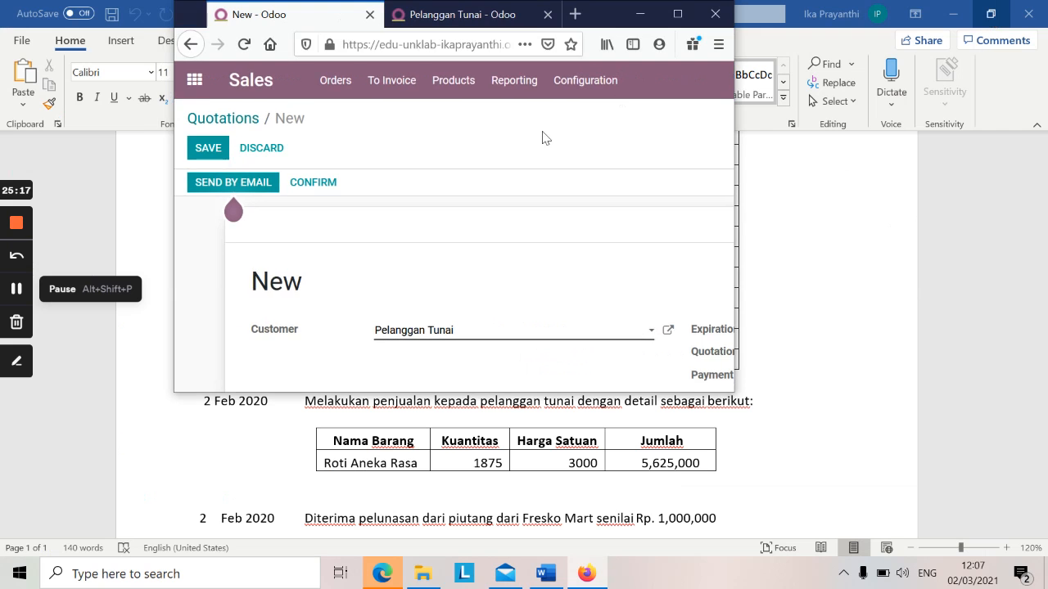
click(317, 190)
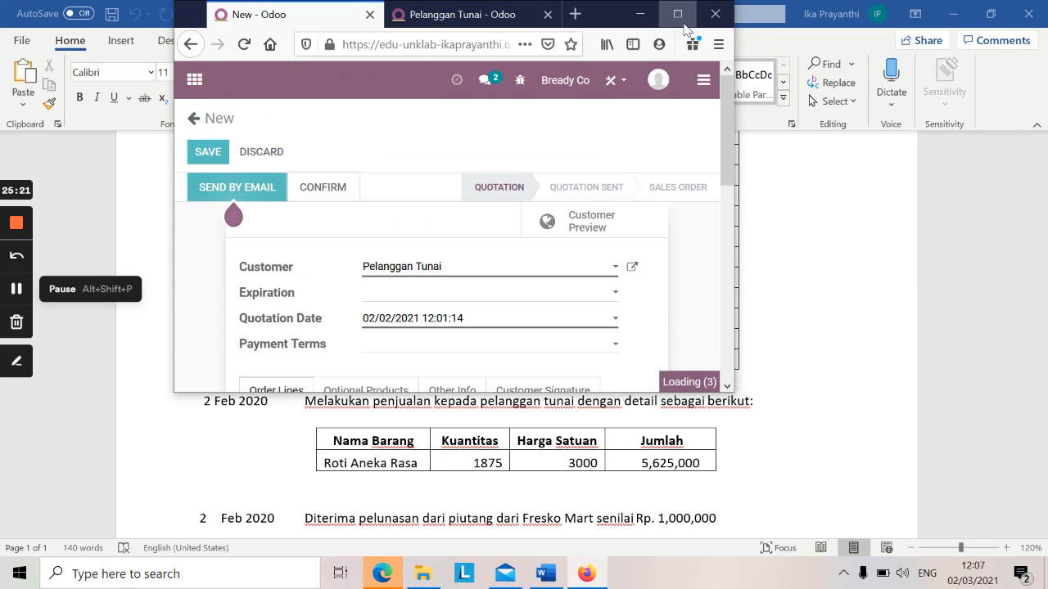
click(684, 25)
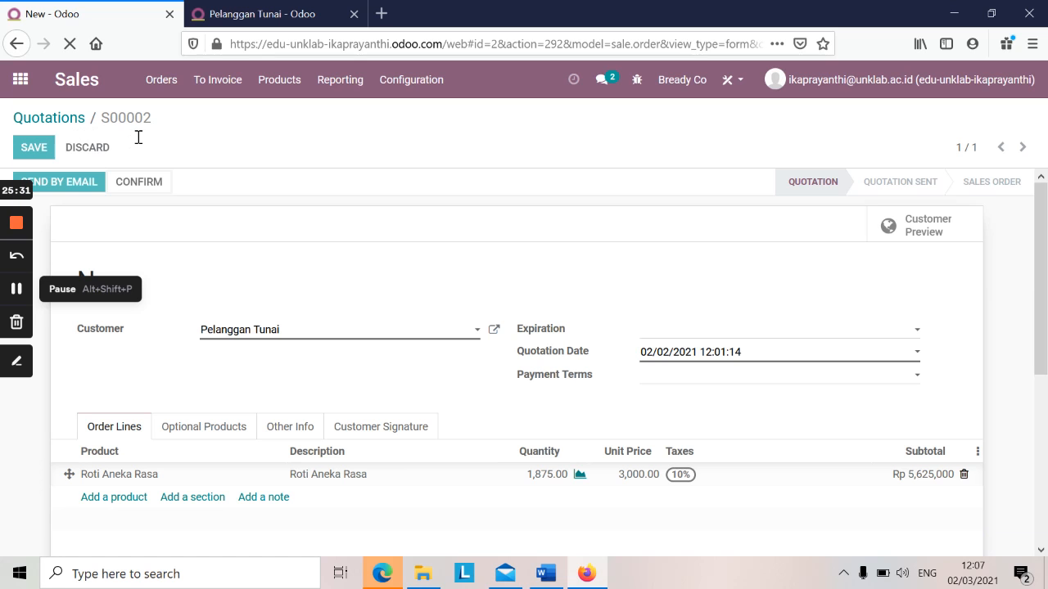
key(alt+Tab)
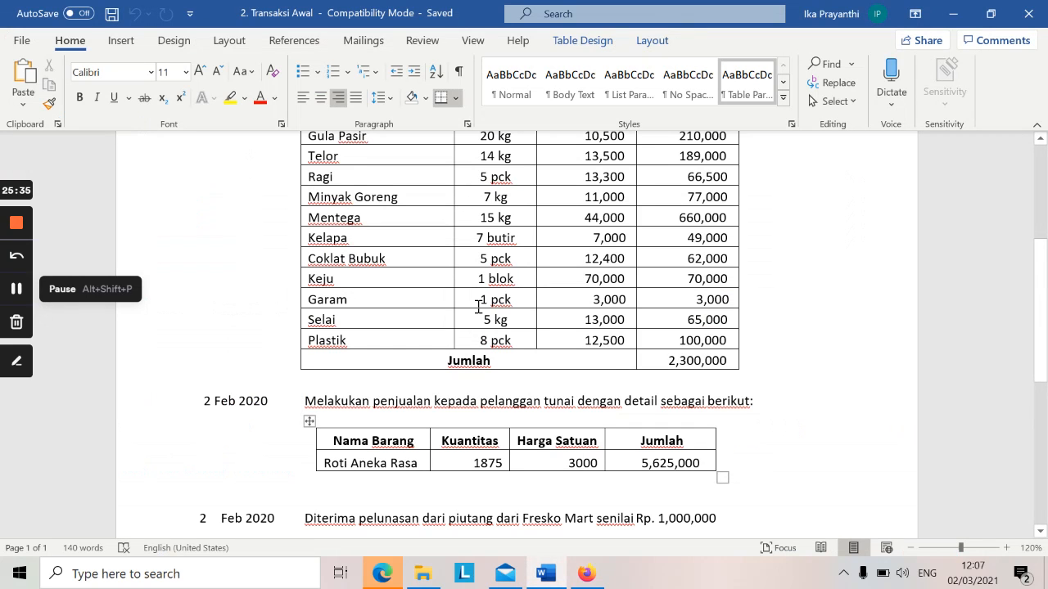
key(alt+Tab)
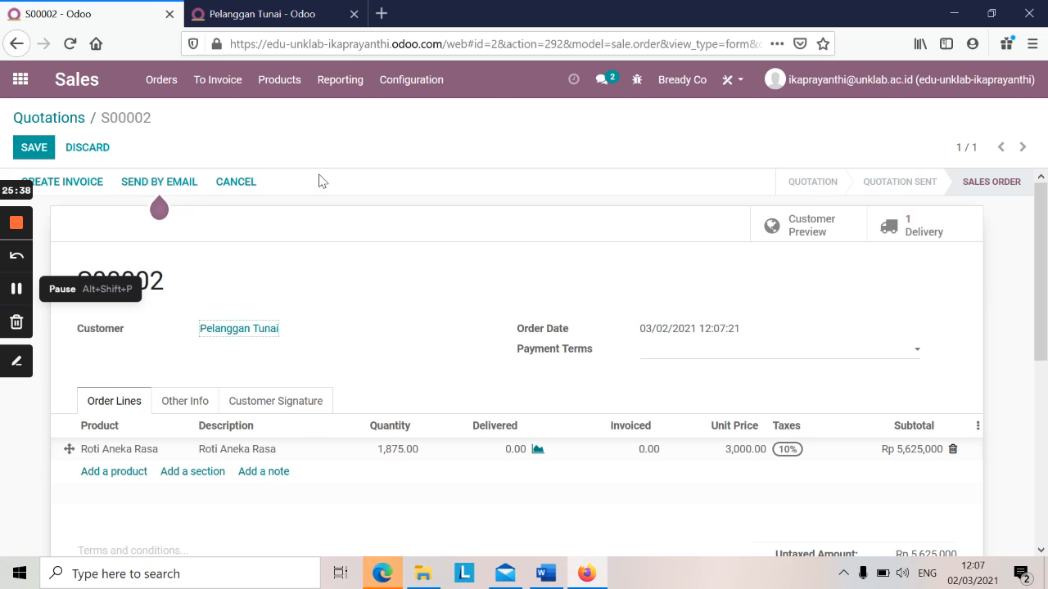
Open the Pelanggan Tunai order's delivery and set its scheduled date to 02/02/2021, checking the sale date in the Word list.
click(906, 233)
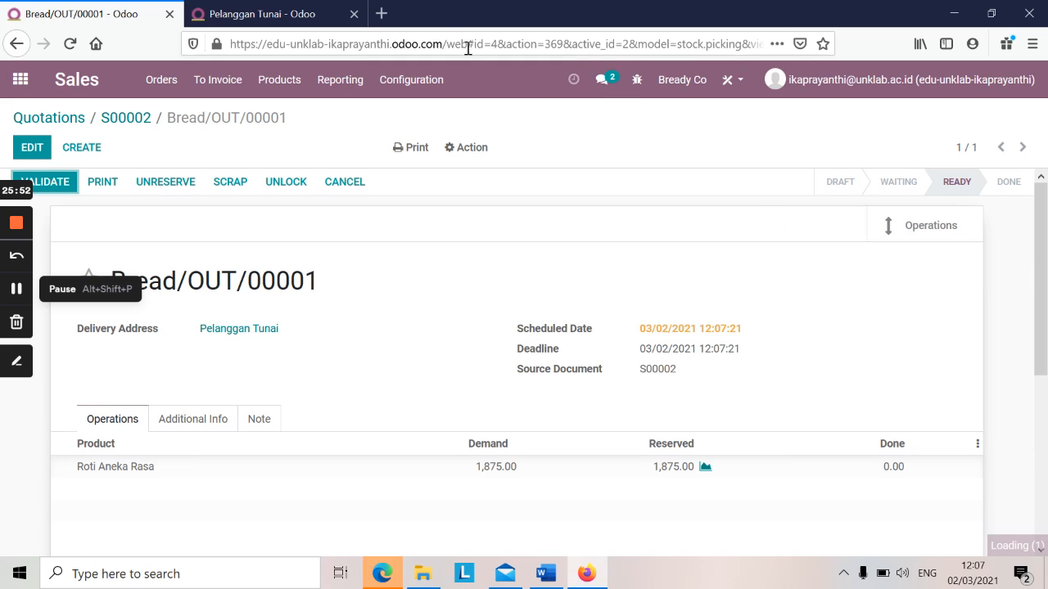
click(34, 150)
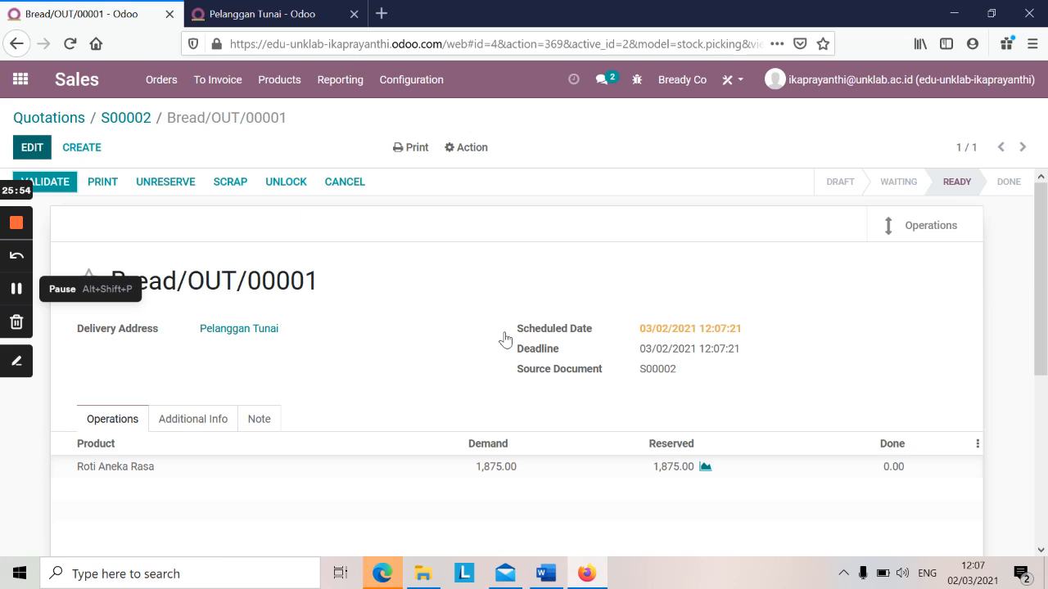
click(696, 336)
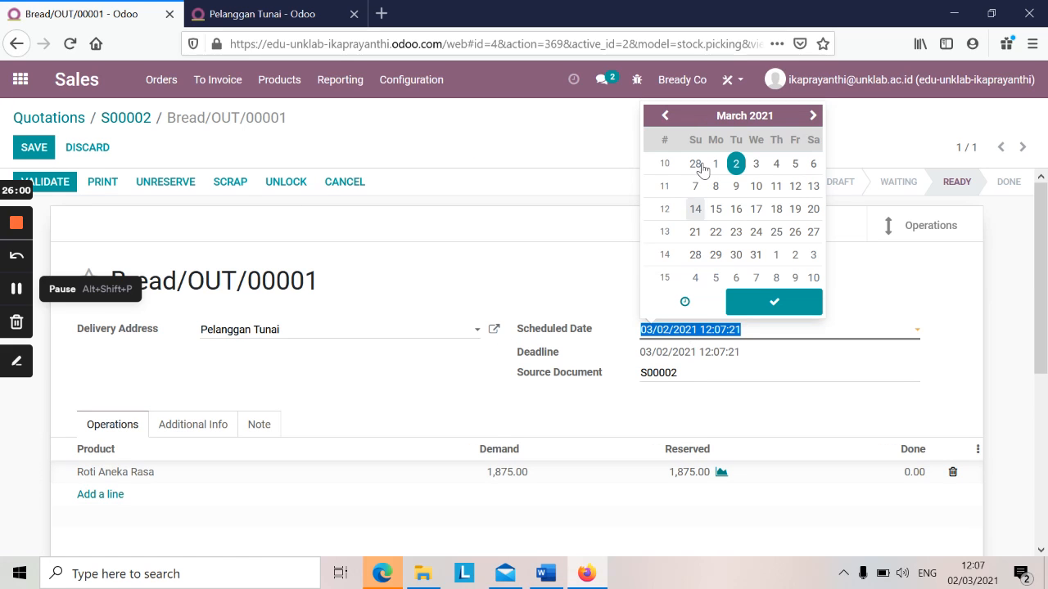
click(666, 117)
key(alt+Tab)
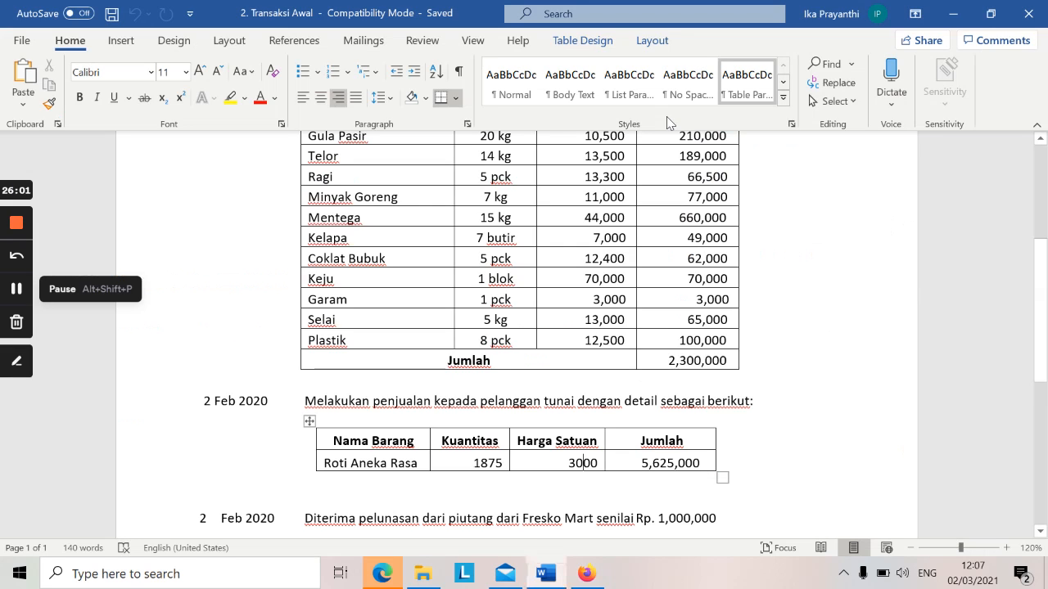
key(alt+Tab)
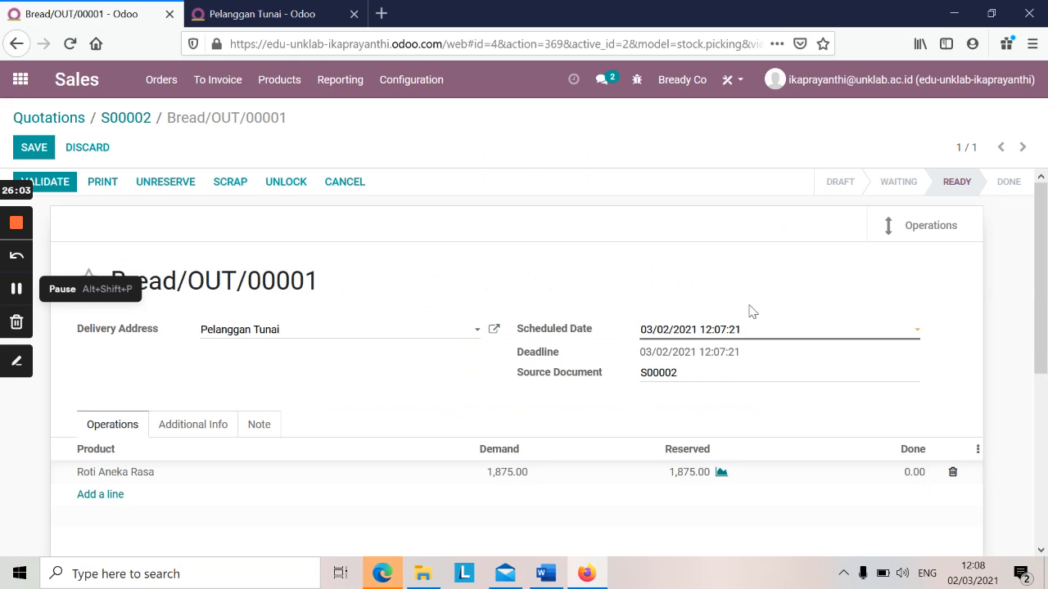
click(816, 337)
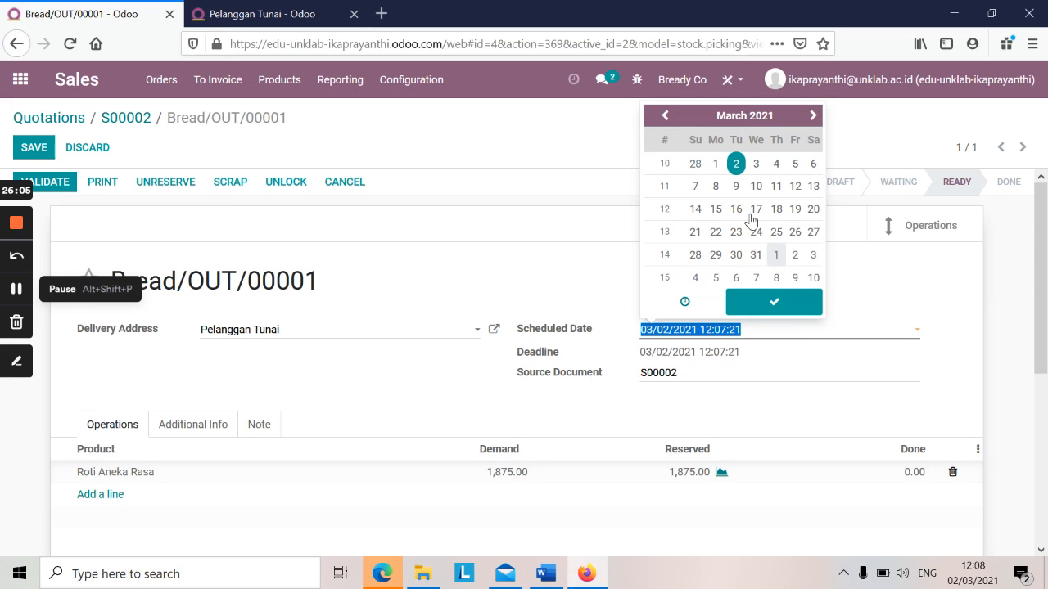
click(665, 115)
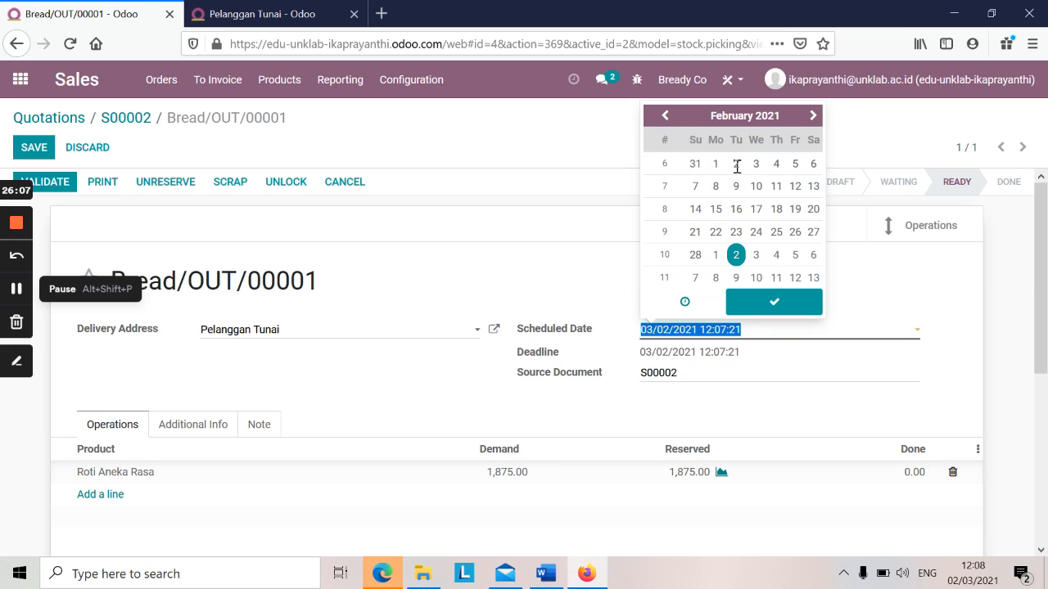
click(736, 164)
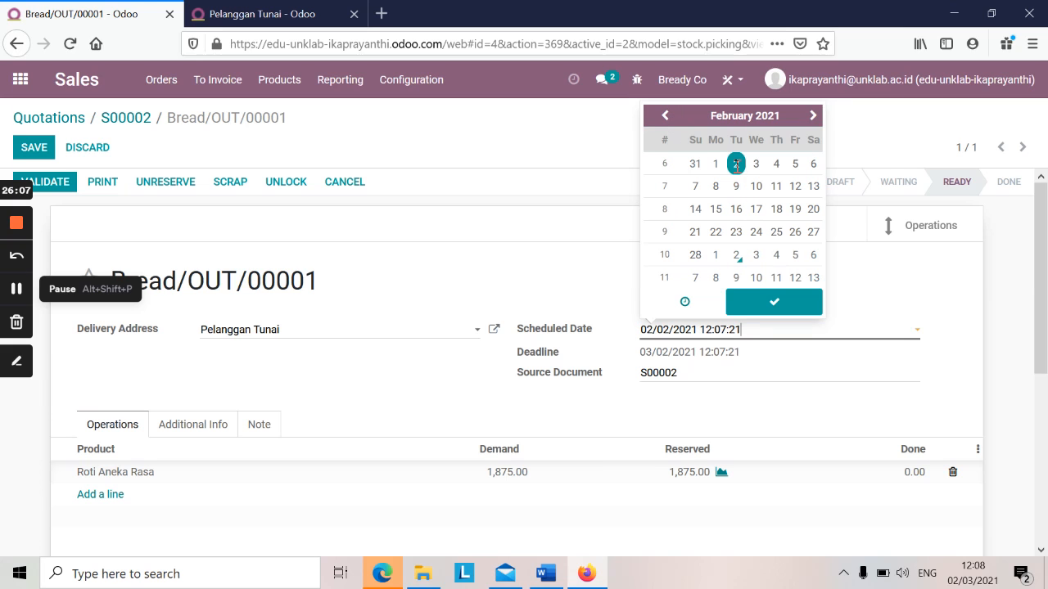
click(811, 304)
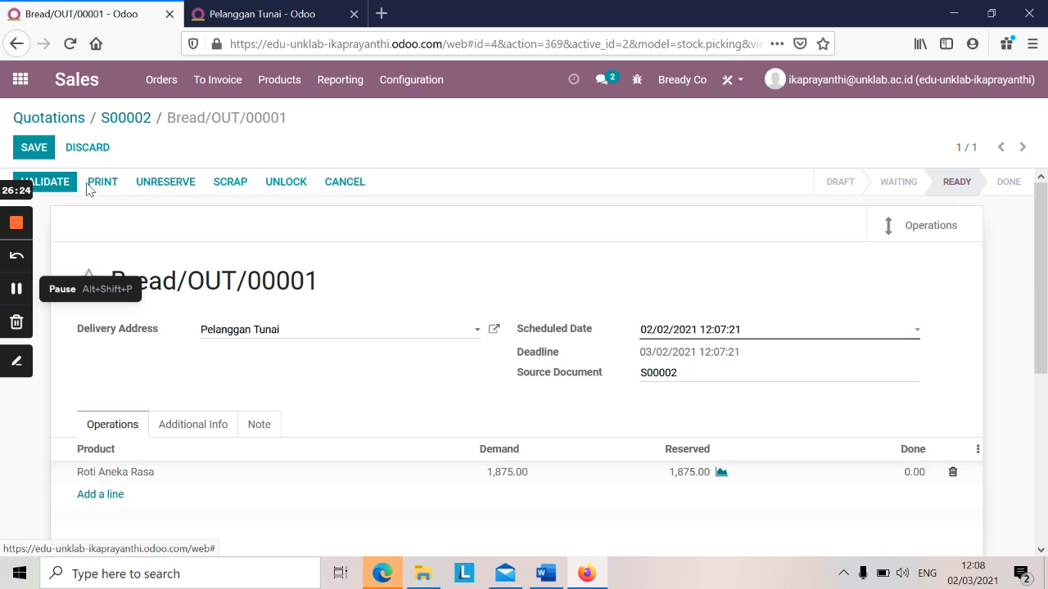
Validate the bread delivery as an immediate transfer of all quantities and save the record.
click(991, 13)
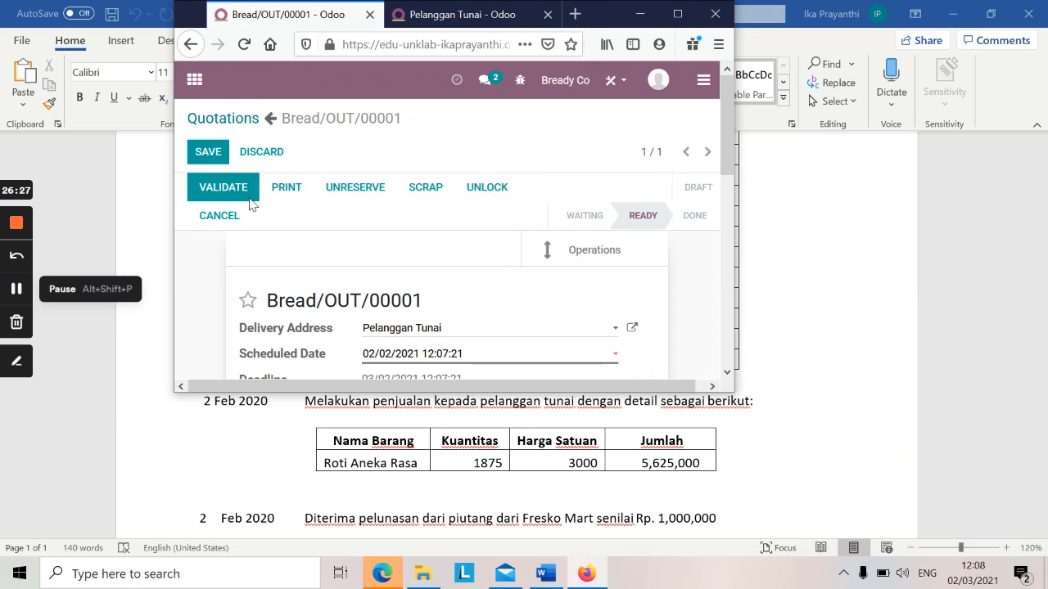
drag(603, 20, 748, 34)
click(367, 203)
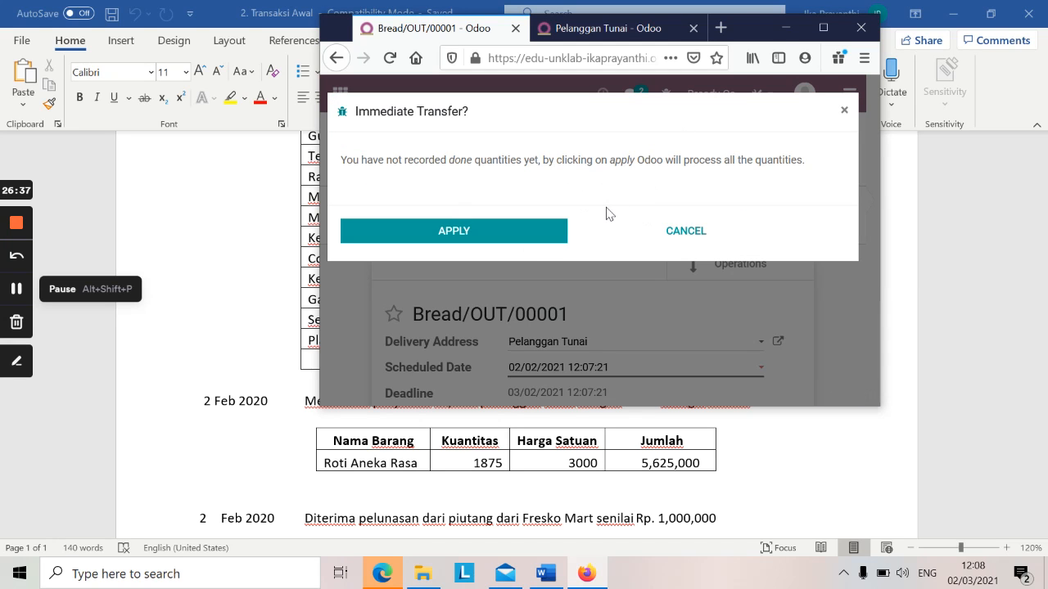
click(484, 234)
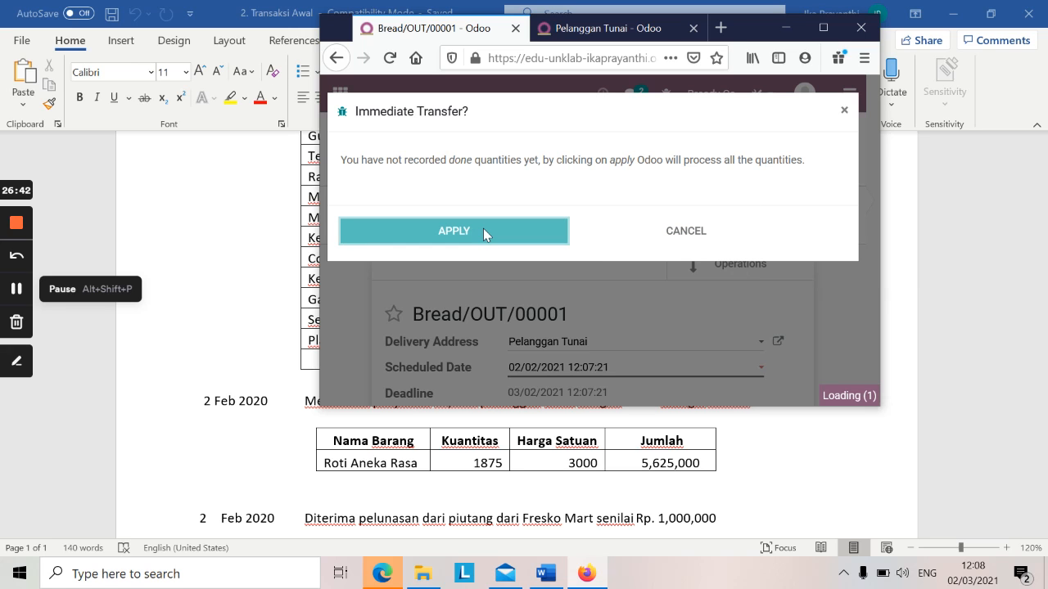
click(825, 29)
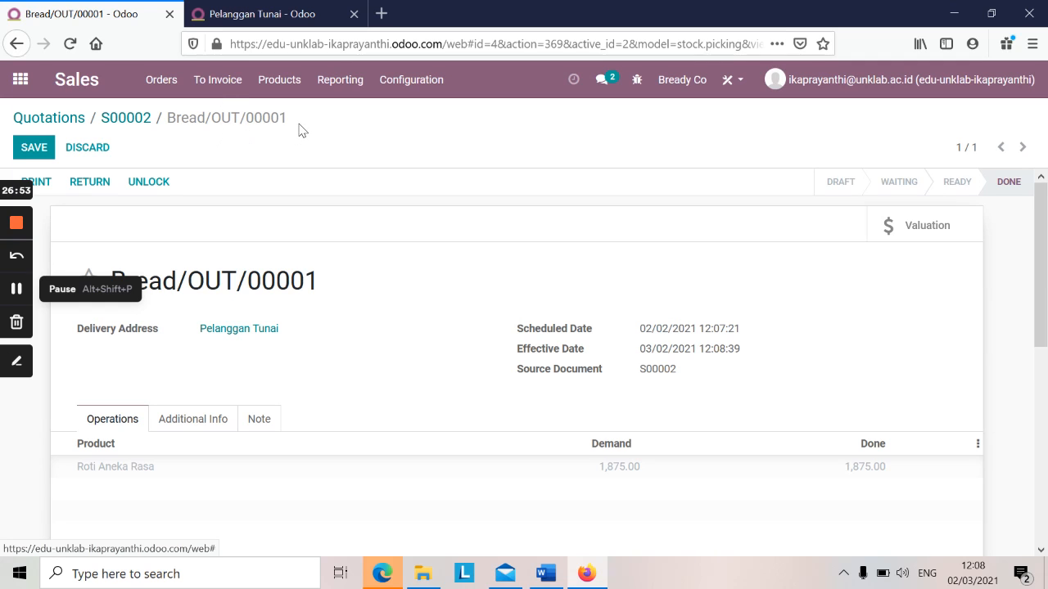
click(43, 150)
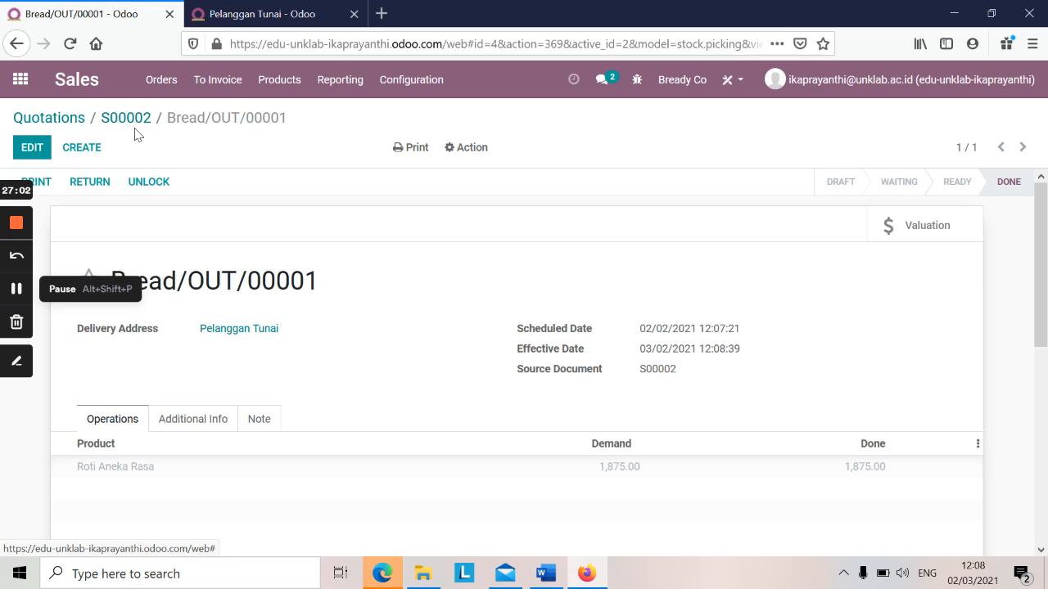
Return to the Pelanggan Tunai sales order and create a regular invoice from it without opening the invoice.
click(135, 121)
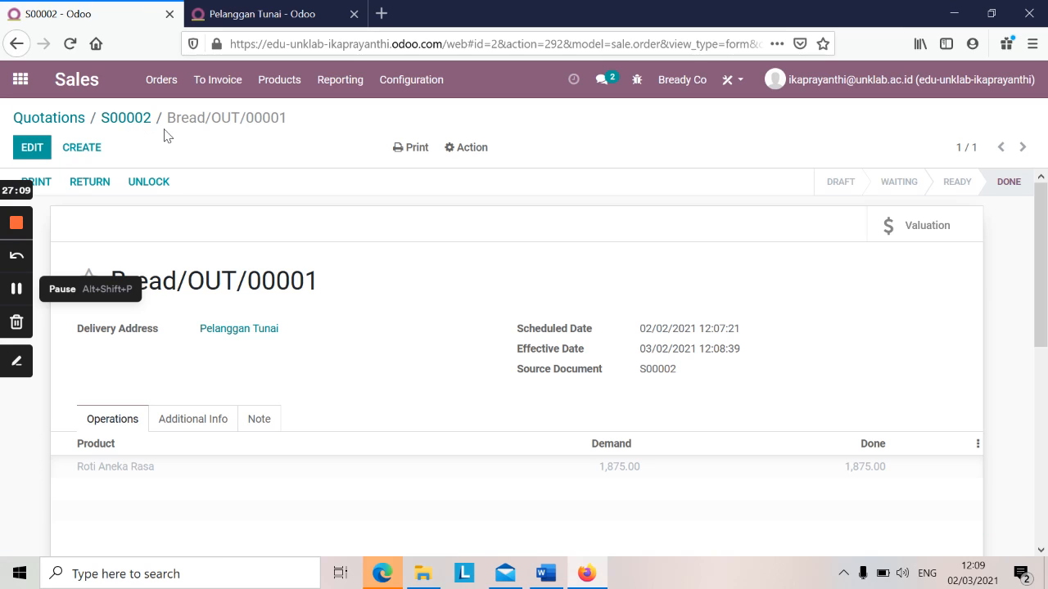
click(990, 13)
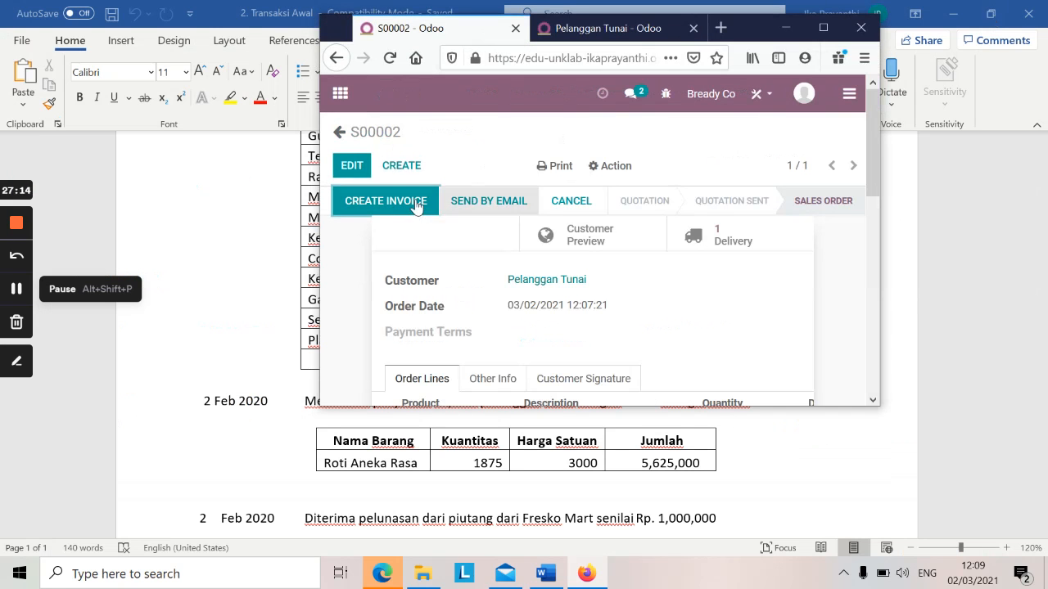
click(823, 27)
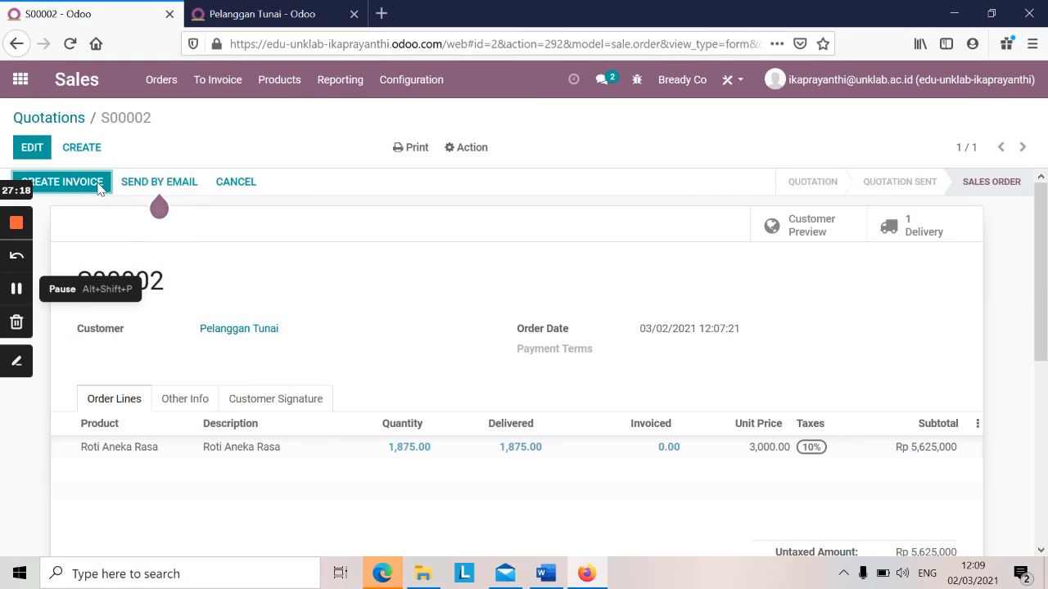
click(992, 14)
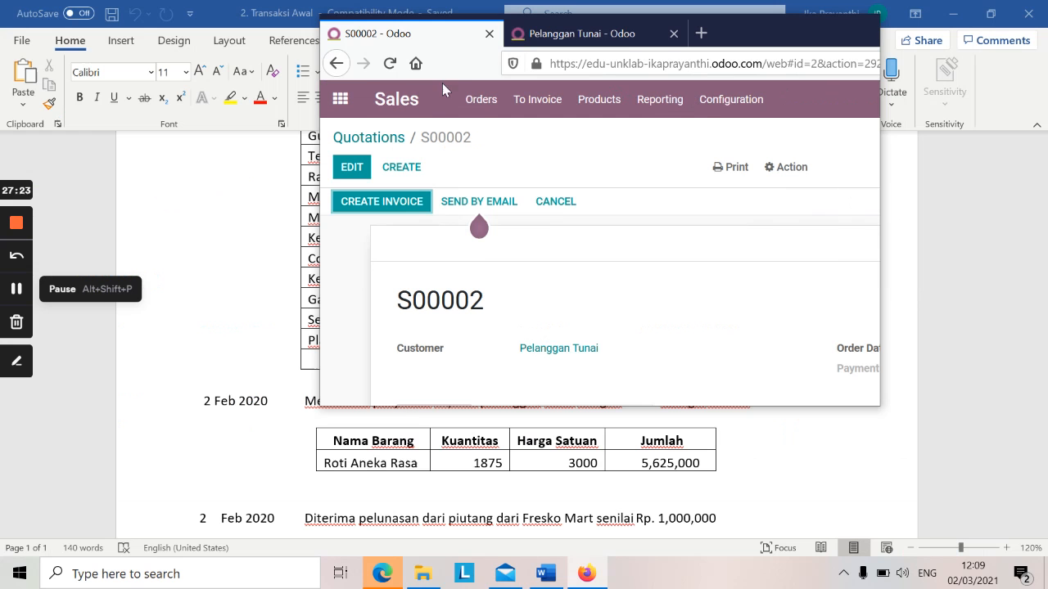
click(385, 205)
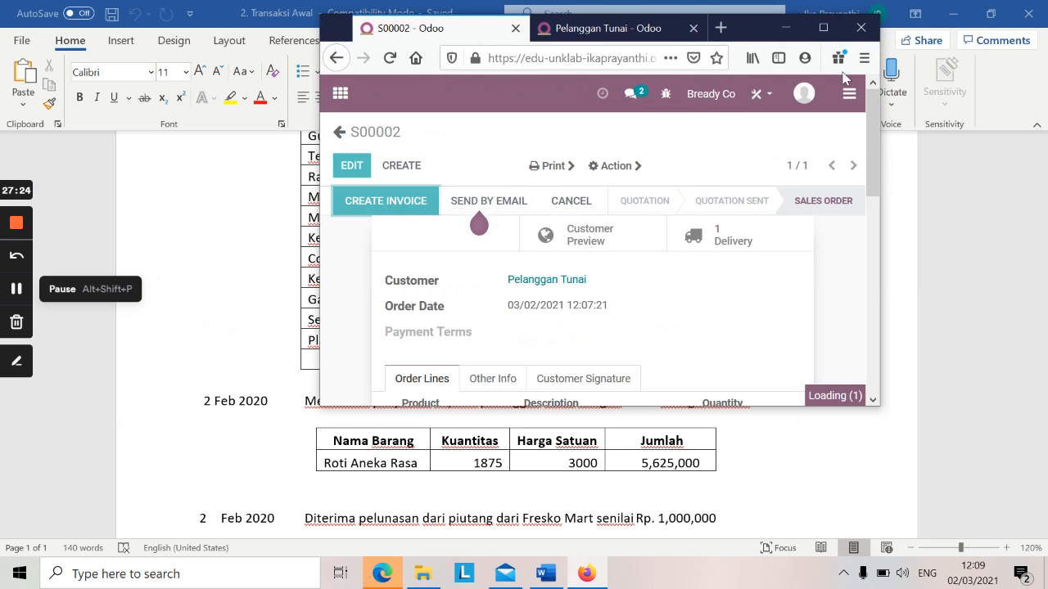
click(823, 28)
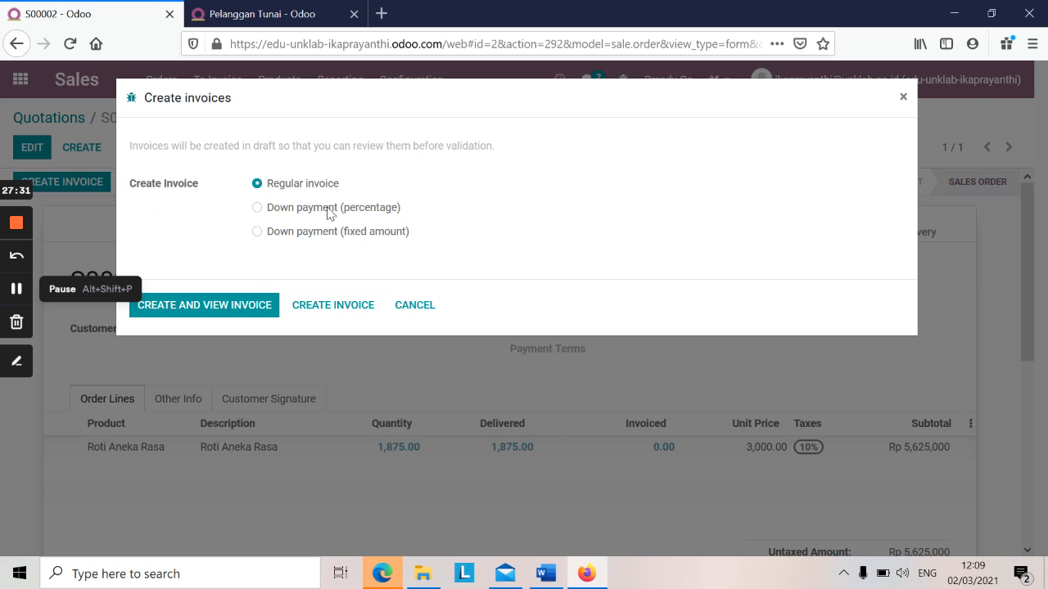
click(335, 310)
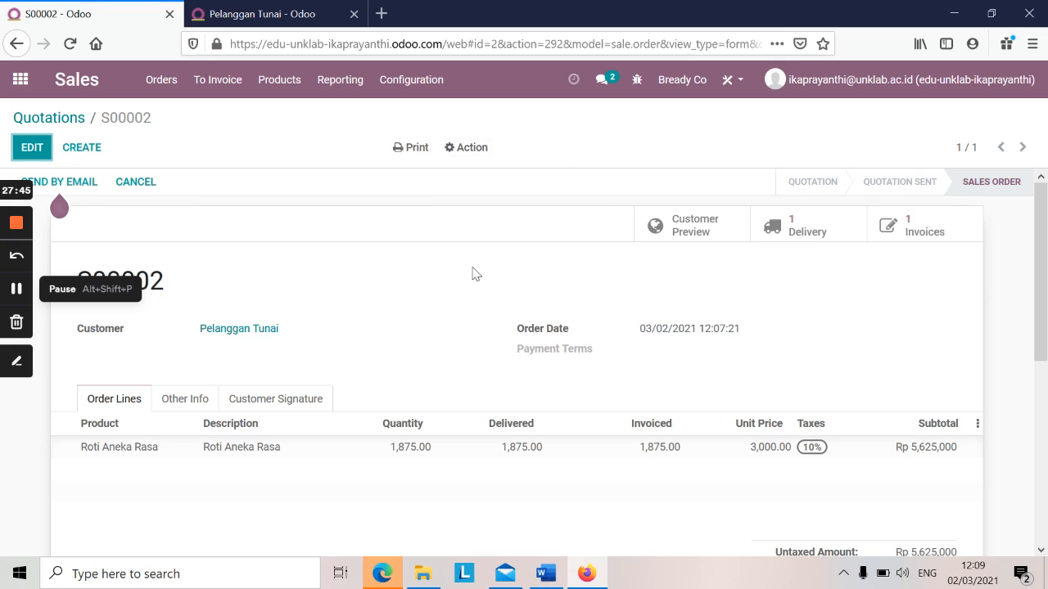
Examine the sales order's delivered and invoiced quantities, unit price, taxes and totals.
click(41, 152)
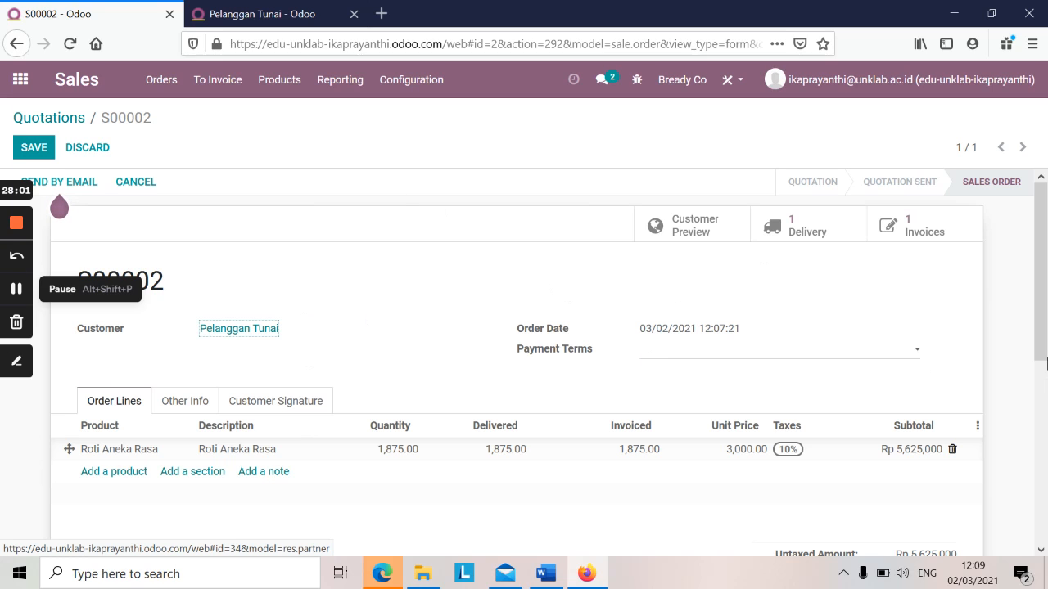
scroll(1028, 480, down, 2)
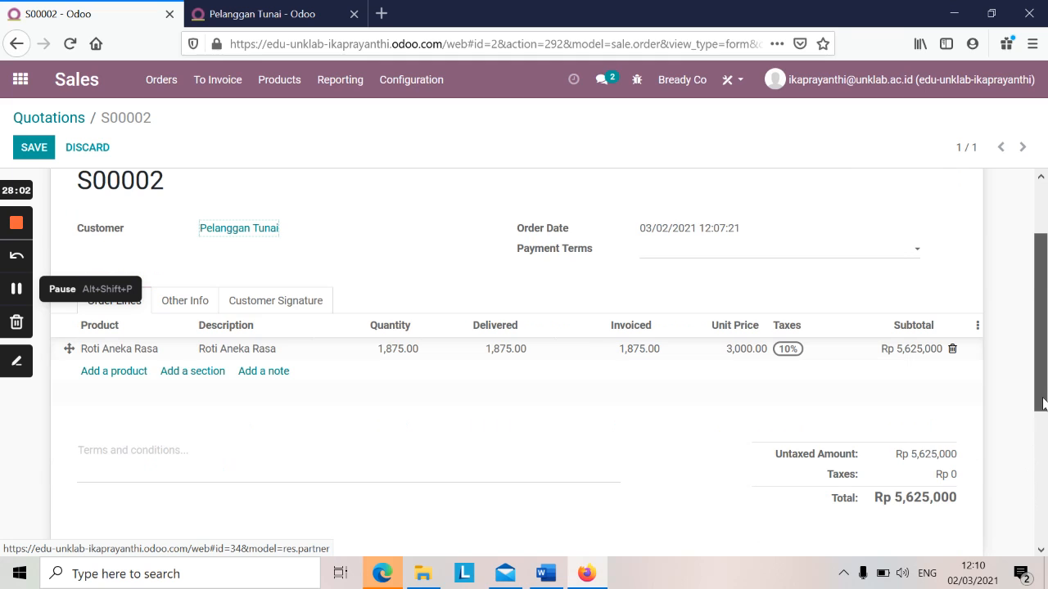
scroll(1044, 403, down, 4)
scroll(1045, 311, up, 4)
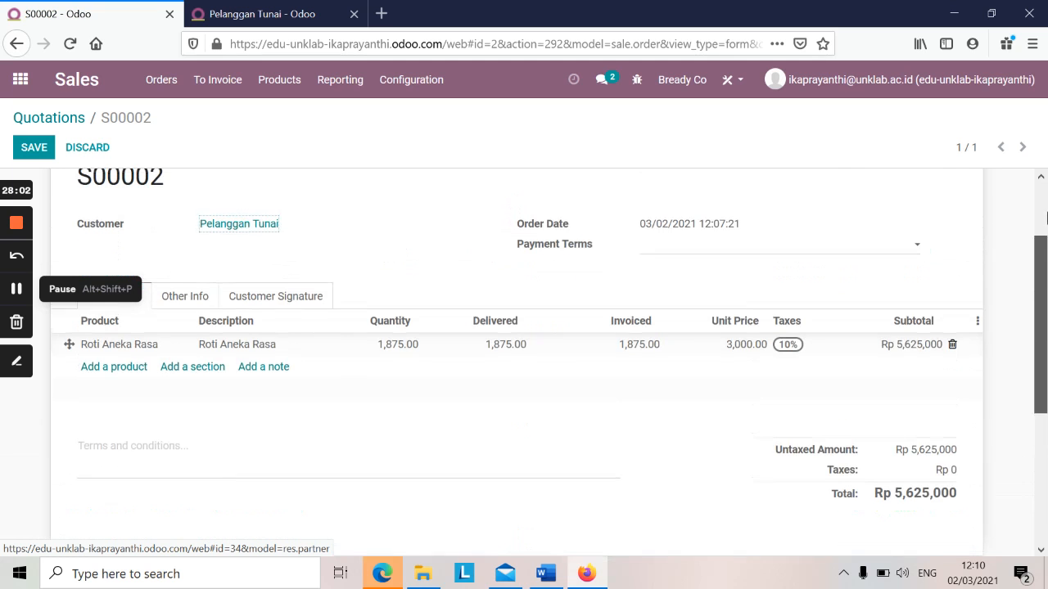
scroll(1045, 182, up, 2)
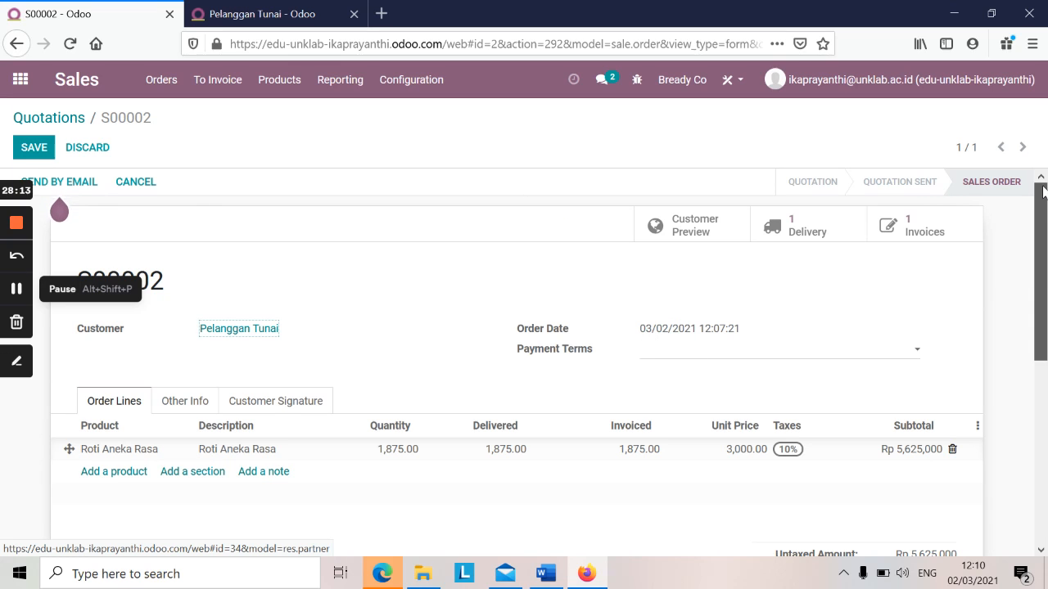
scroll(1041, 229, down, 2)
scroll(1041, 221, up, 1)
scroll(1042, 215, up, 1)
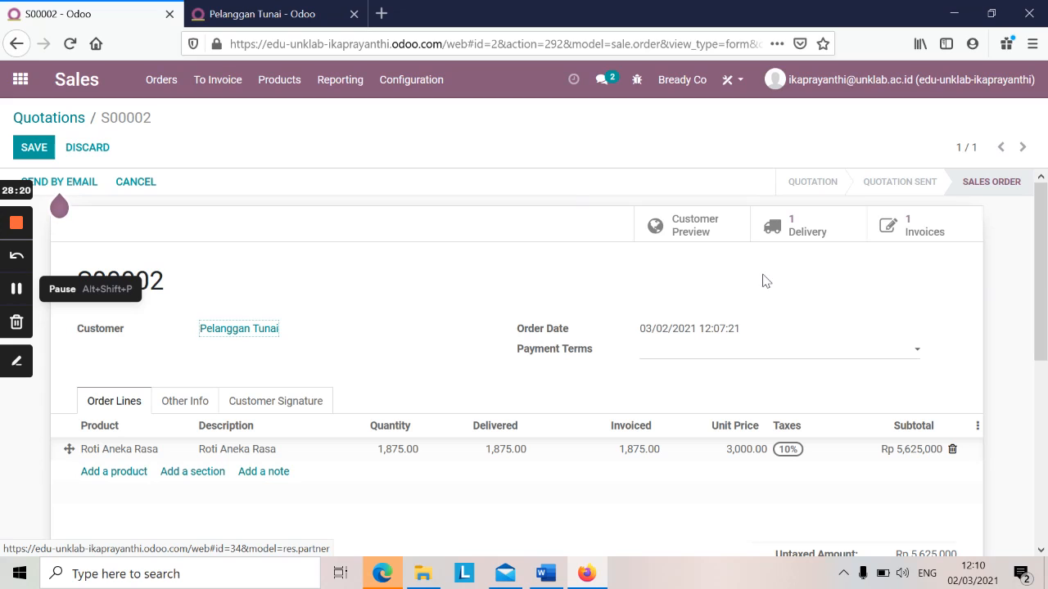
Open the sales order's draft customer invoice and set its invoice date to 02/02/2021.
click(920, 230)
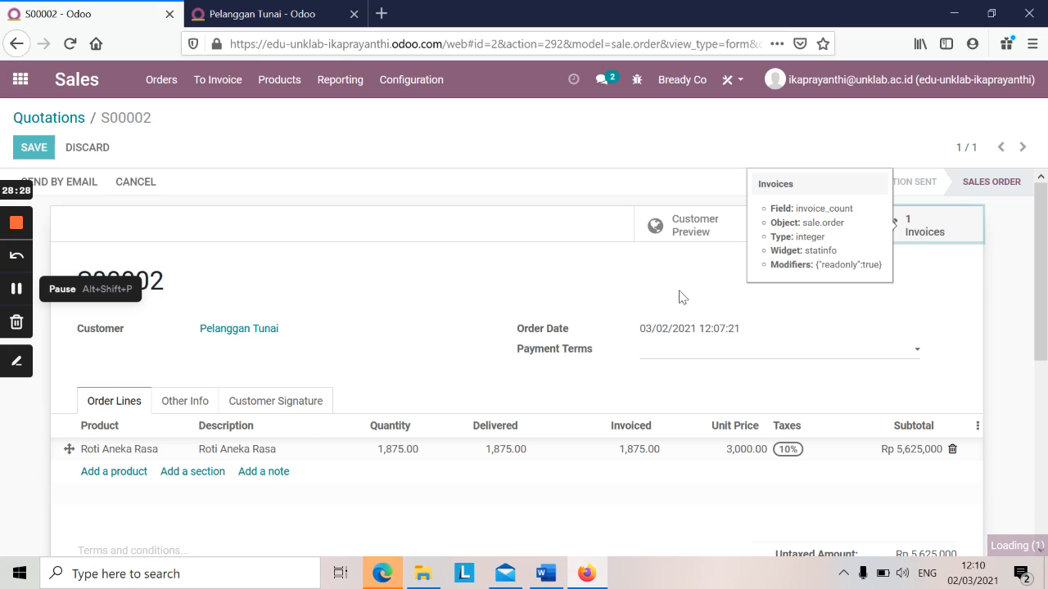
click(323, 8)
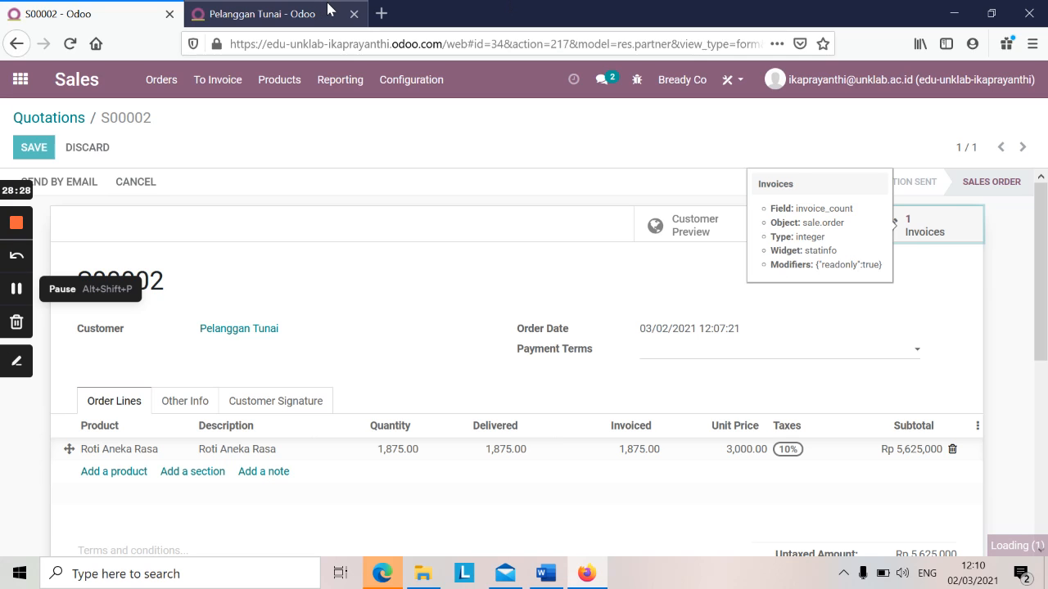
click(135, 21)
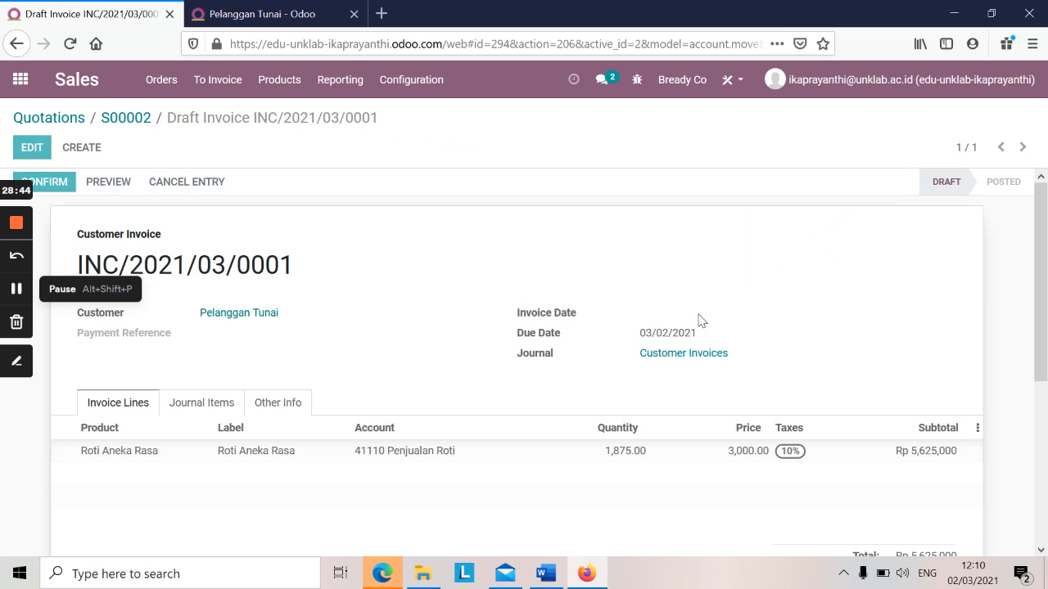
click(686, 334)
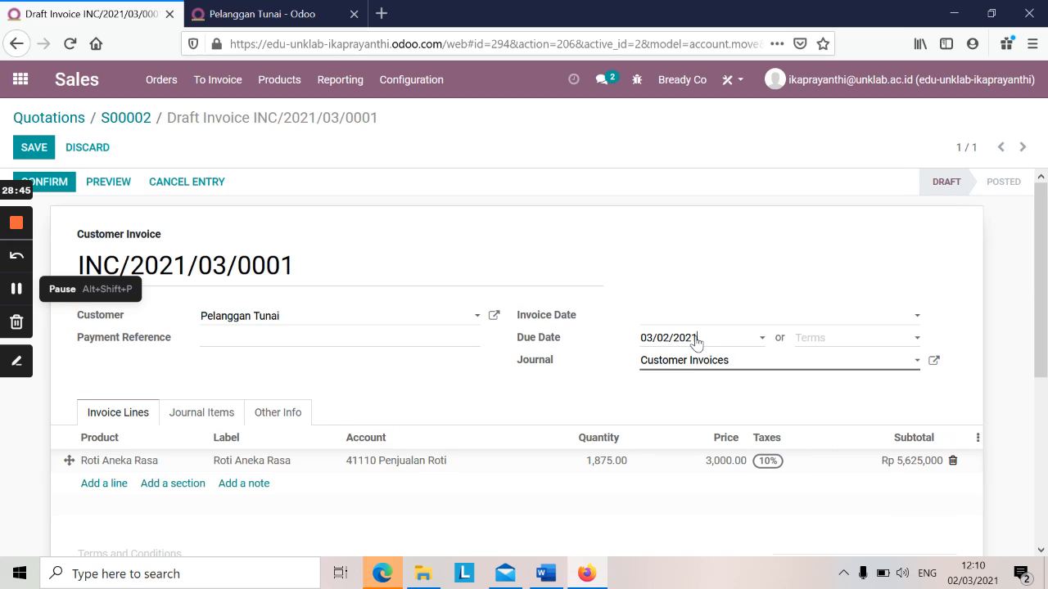
click(695, 340)
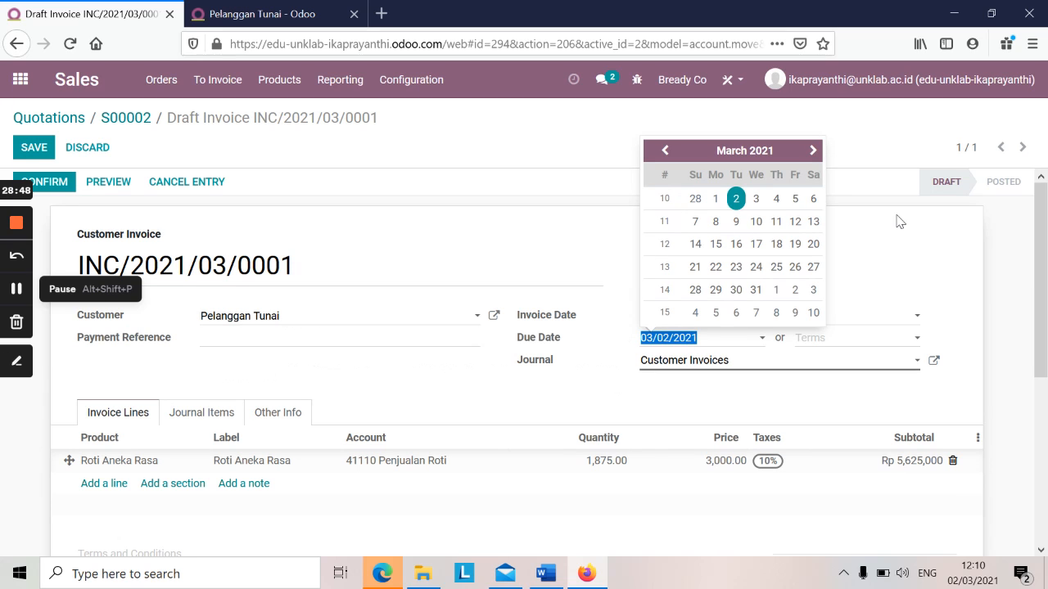
click(620, 285)
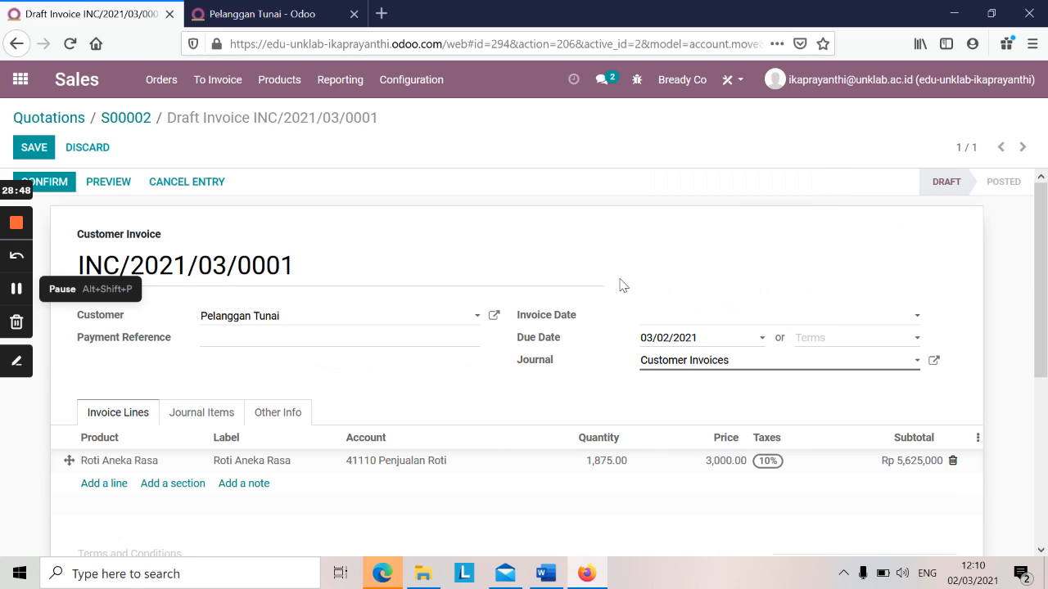
click(900, 321)
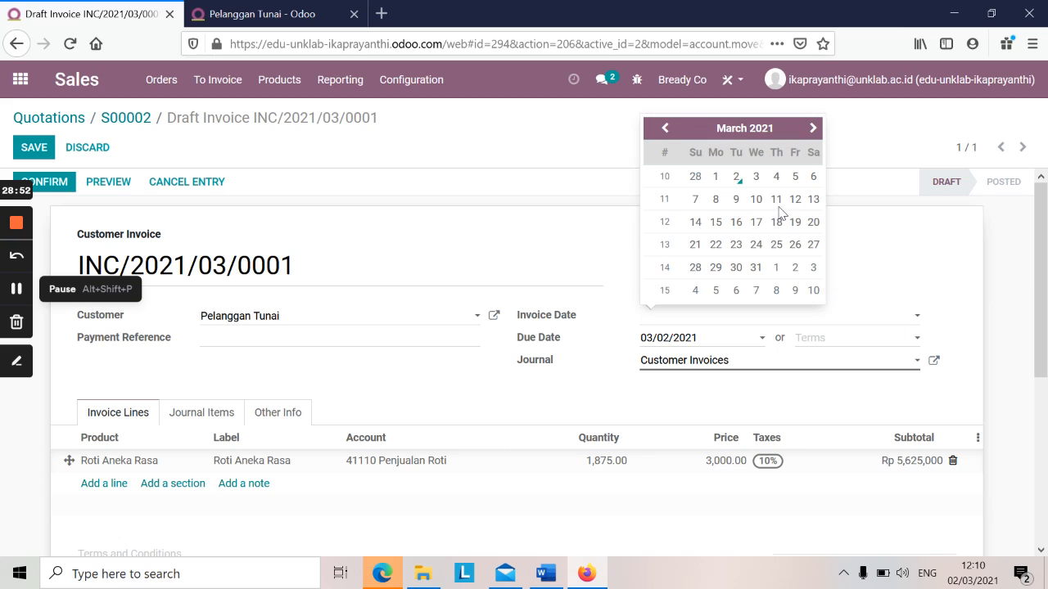
click(665, 129)
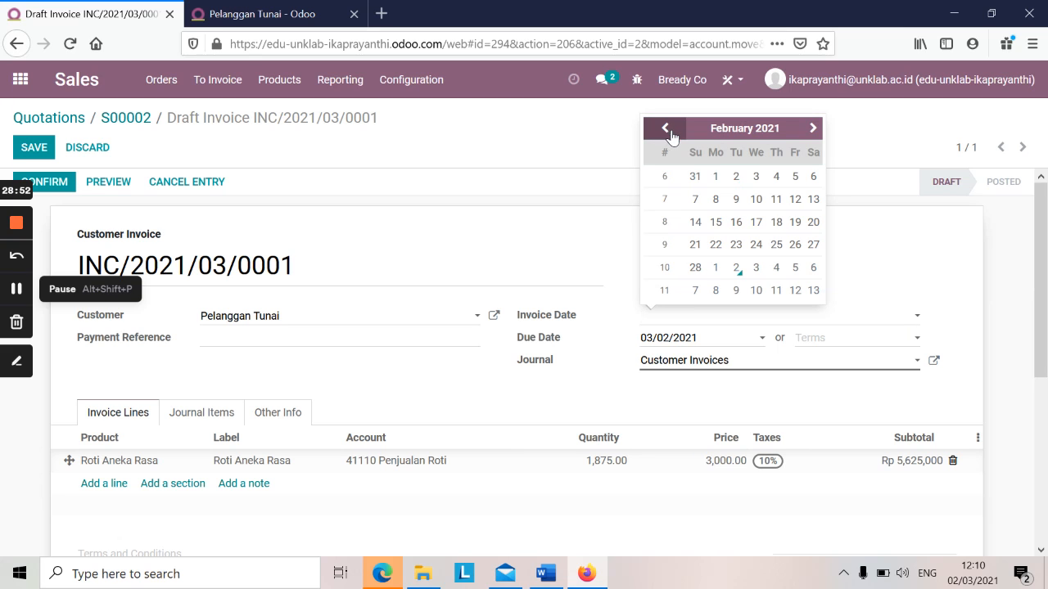
click(737, 179)
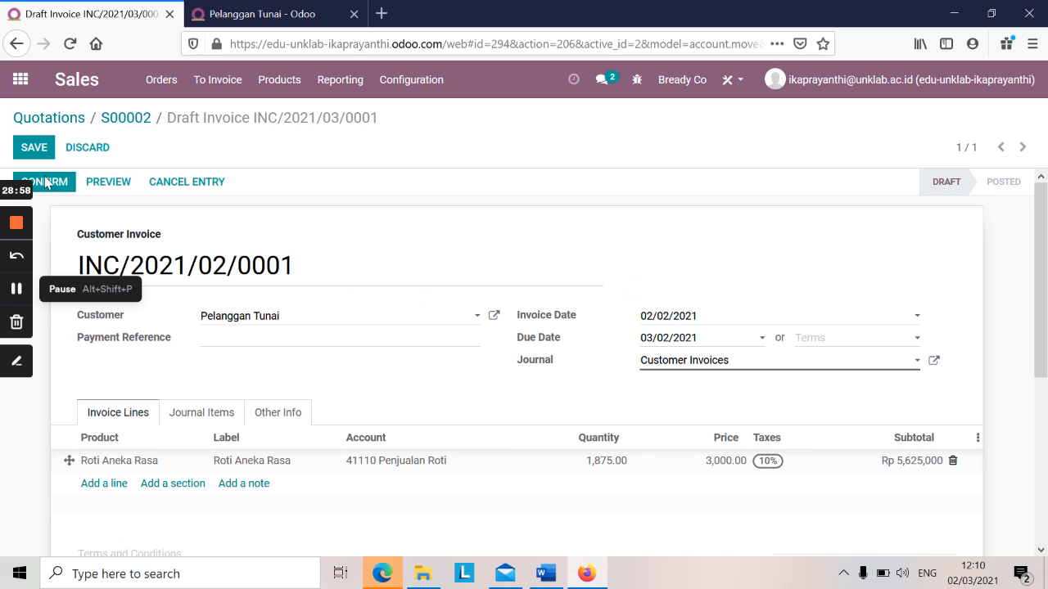
Confirm the Pelanggan Tunai customer invoice and review the accounts, debits and credits in its journal items.
click(990, 13)
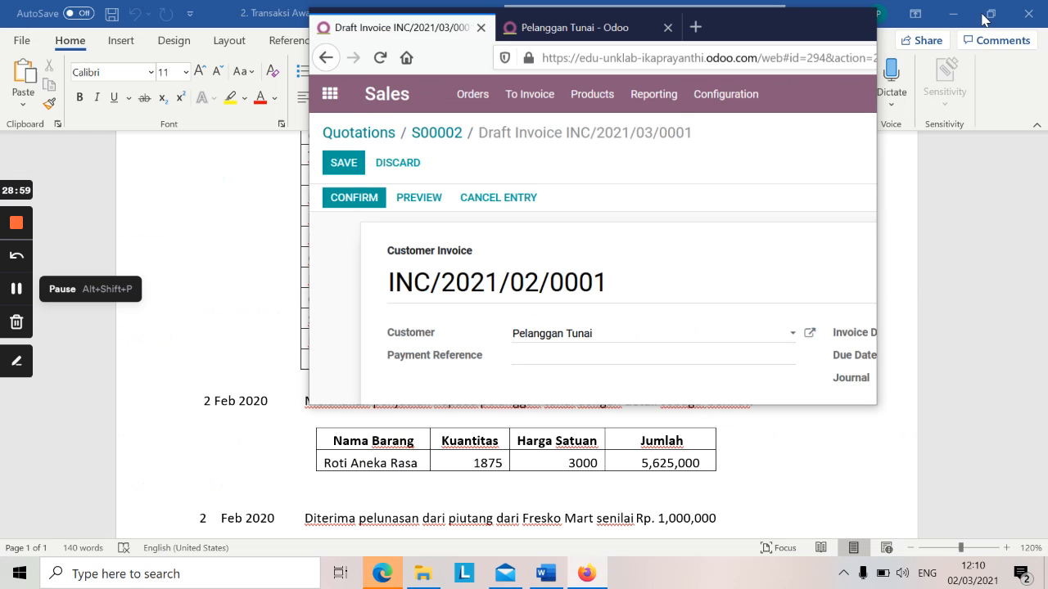
click(381, 204)
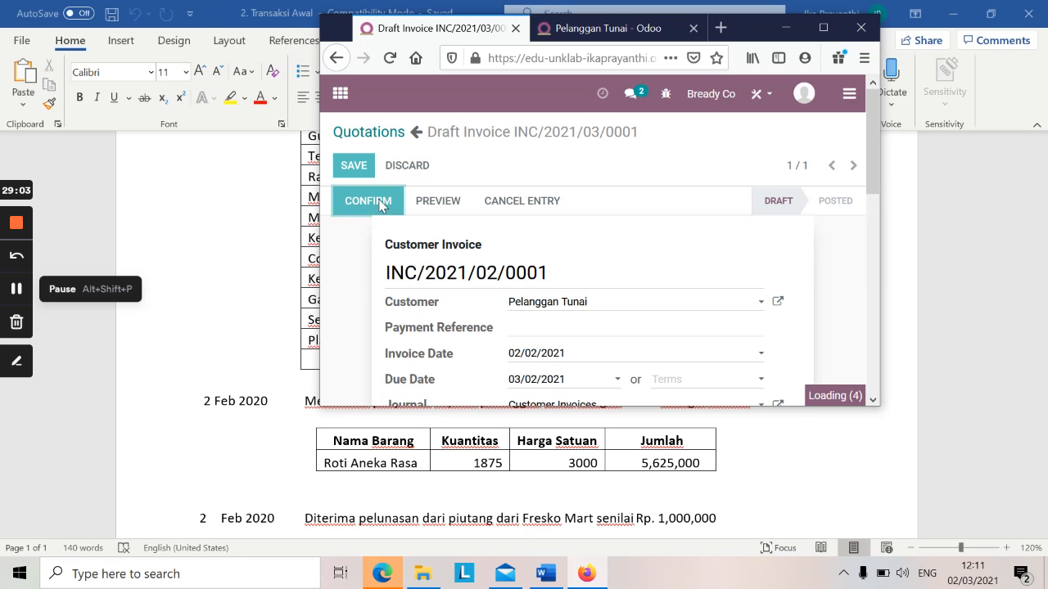
click(824, 28)
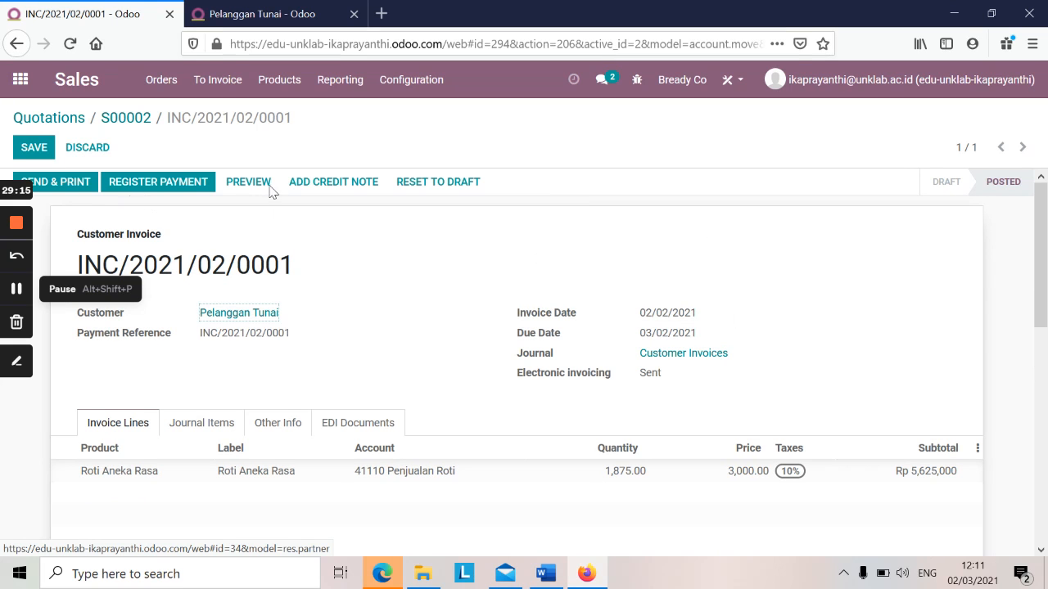
click(194, 433)
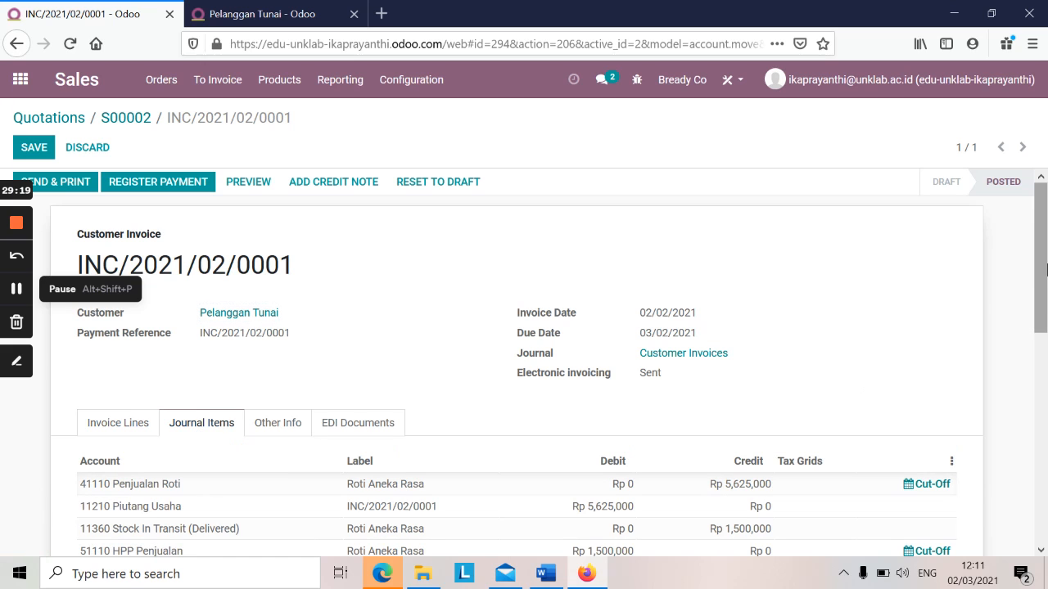
drag(1042, 273, 1043, 339)
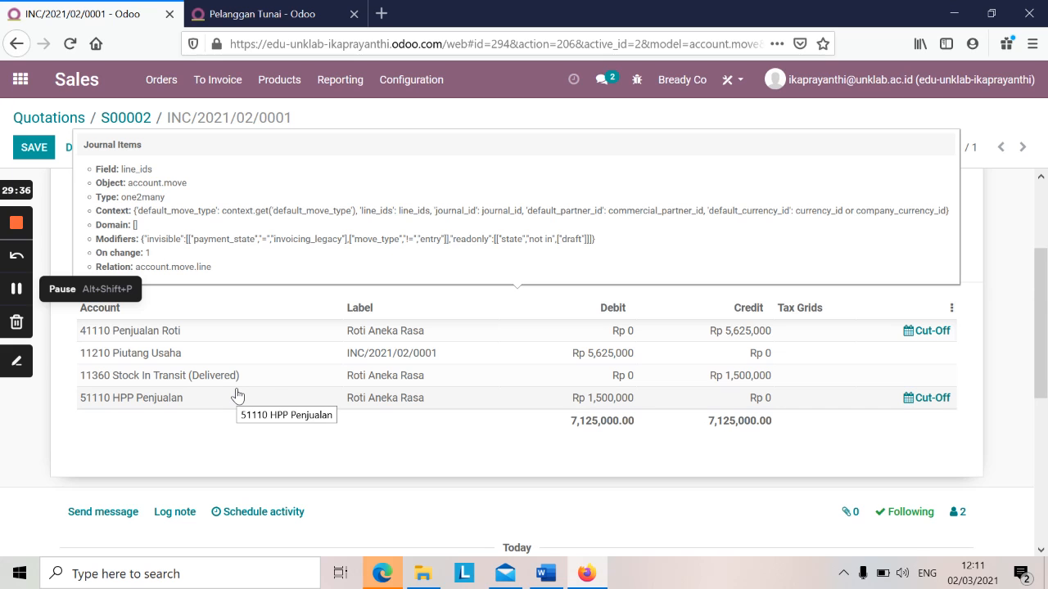
scroll(270, 370, up, 2)
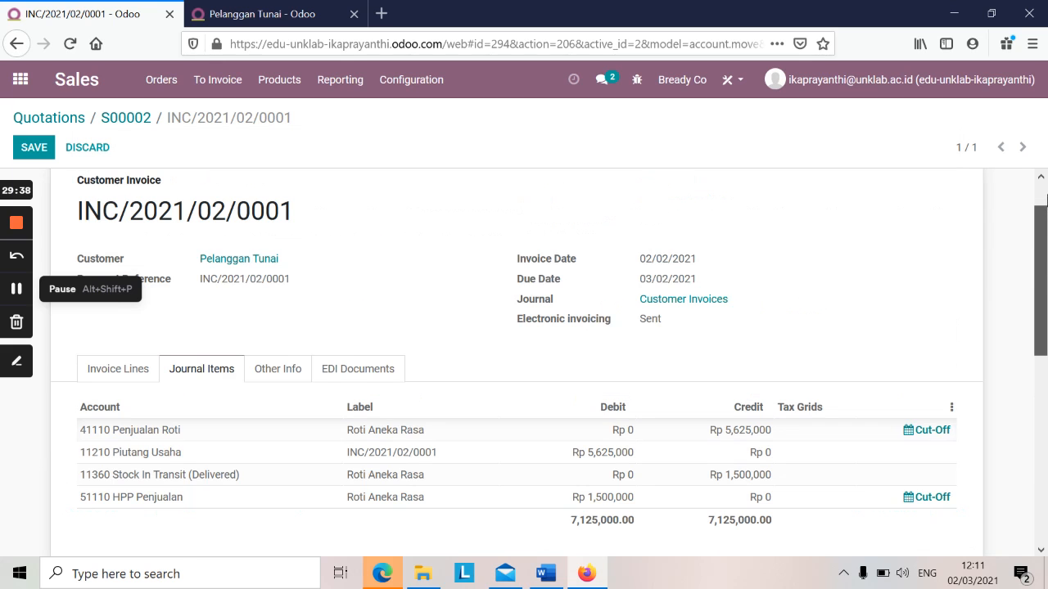
scroll(1046, 204, up, 1)
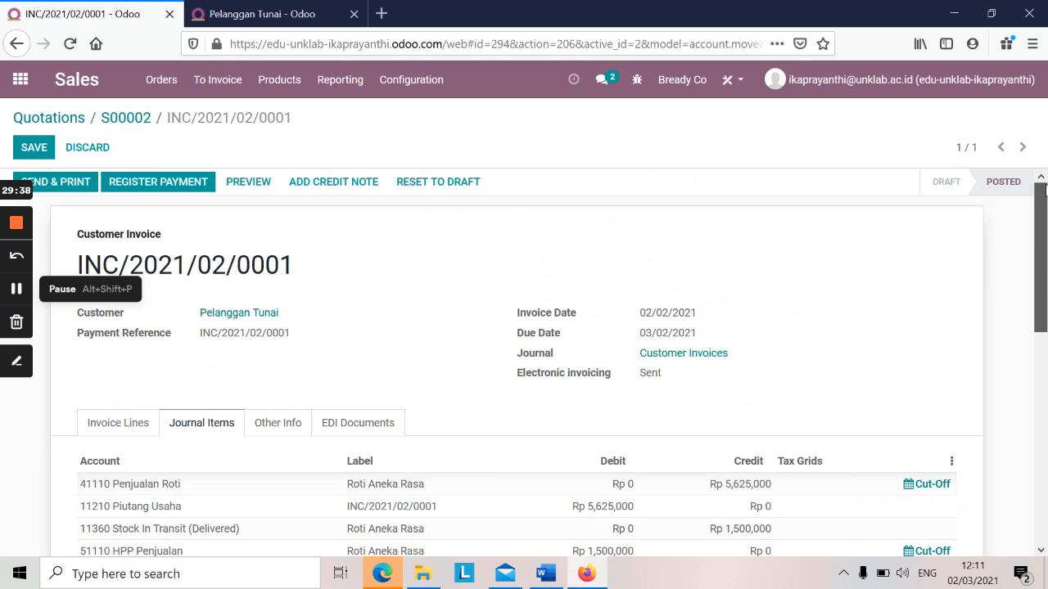
Open the Accounting dashboard in the second browser tab and start a new transaction for the Cash journal.
click(242, 7)
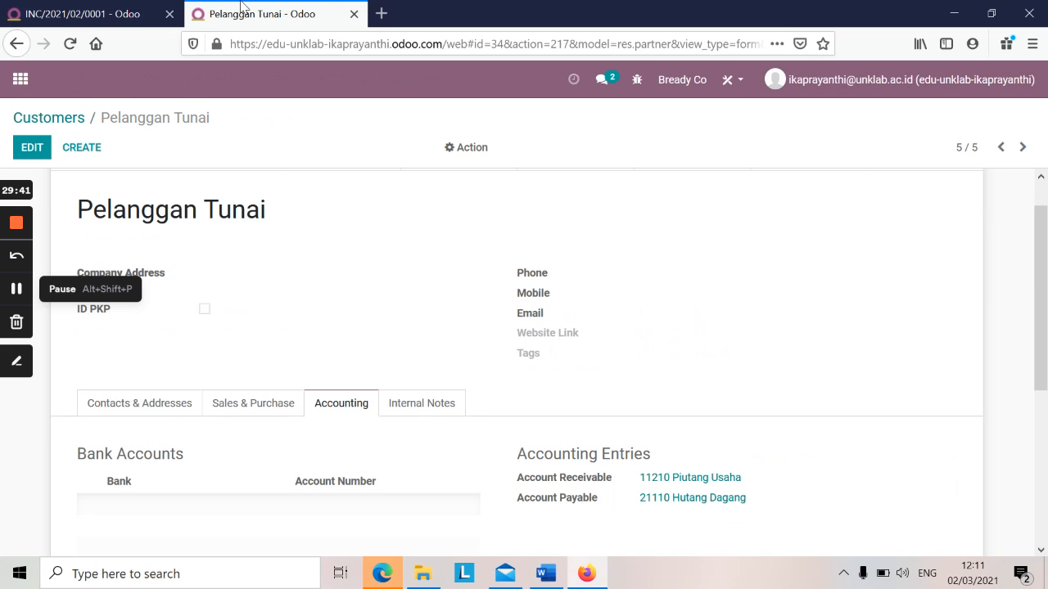
click(22, 82)
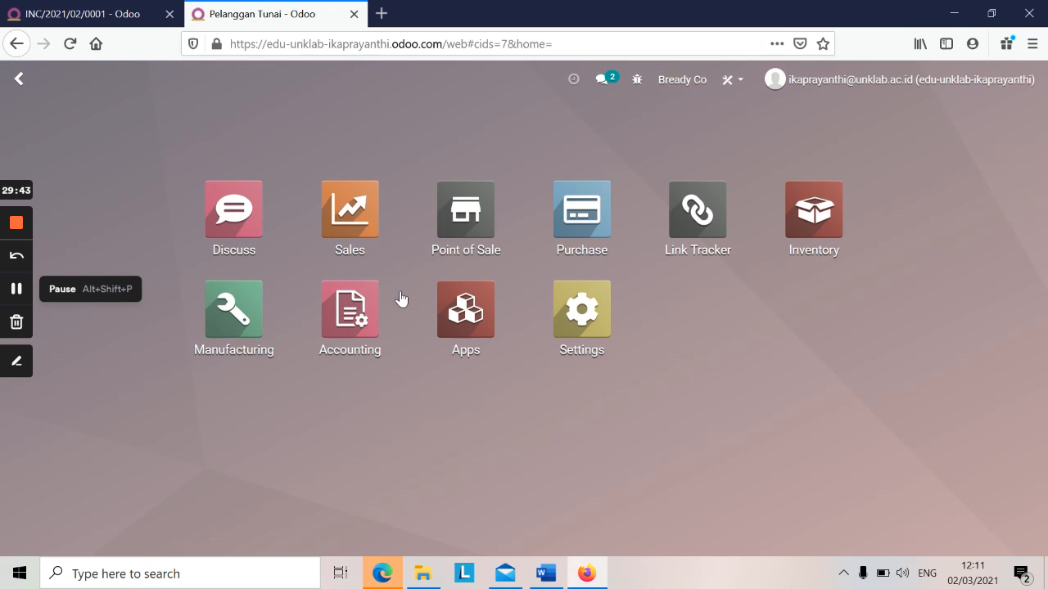
click(356, 320)
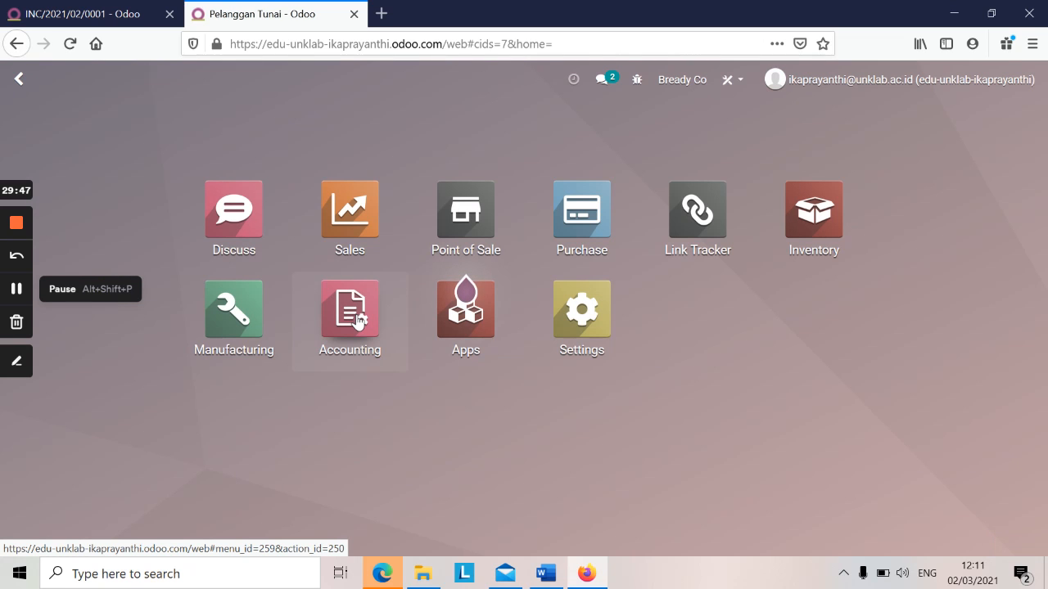
click(356, 320)
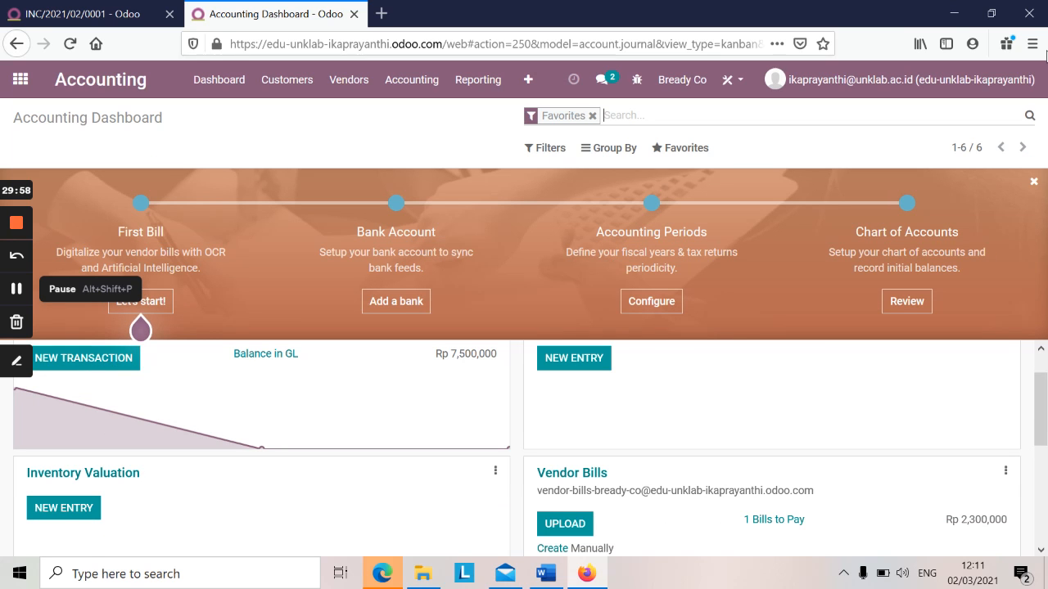
click(990, 13)
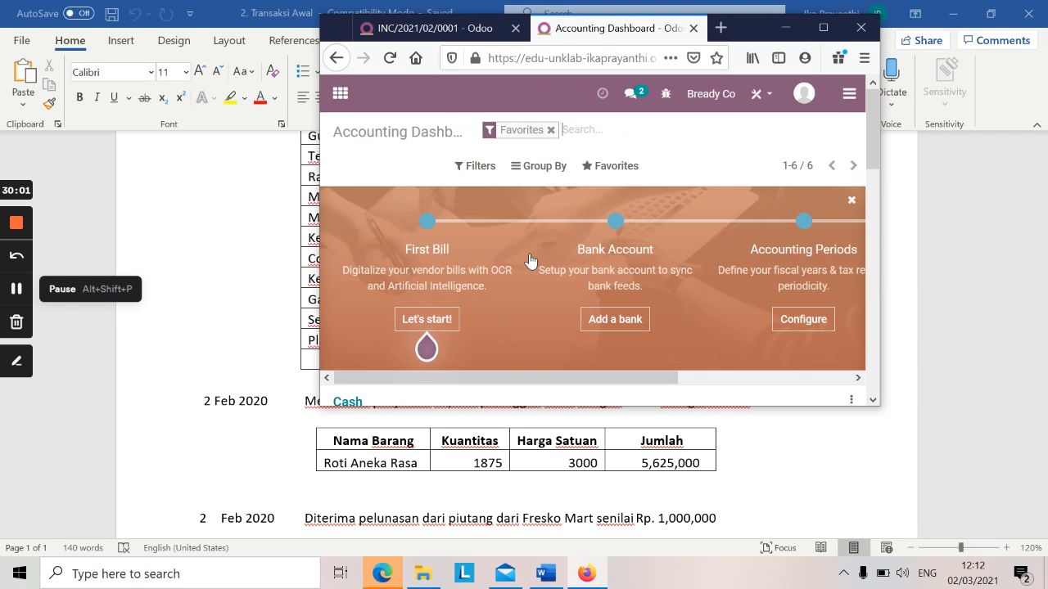
drag(874, 131, 873, 172)
click(436, 289)
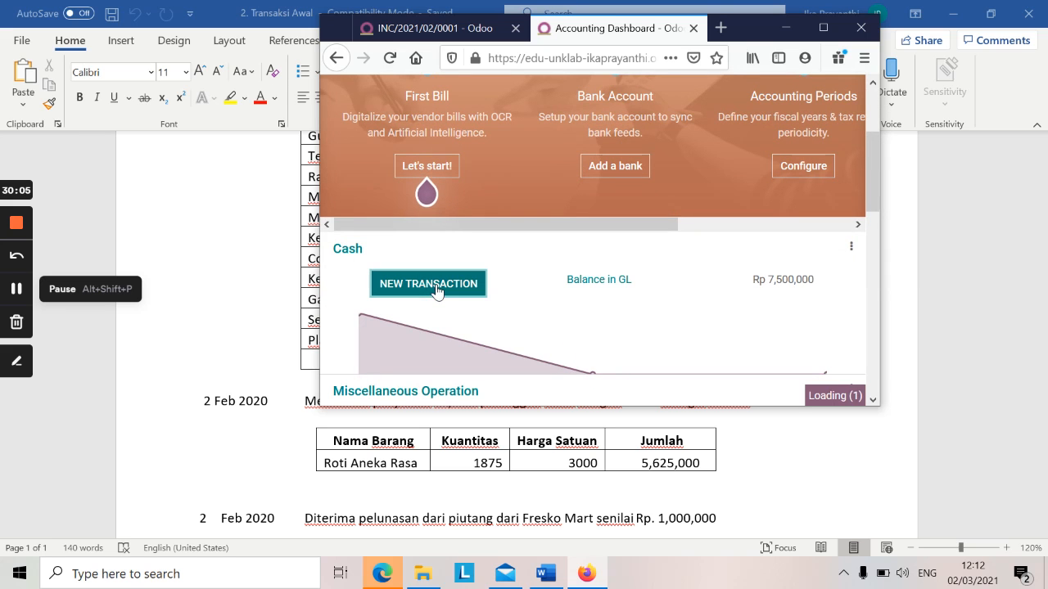
click(825, 26)
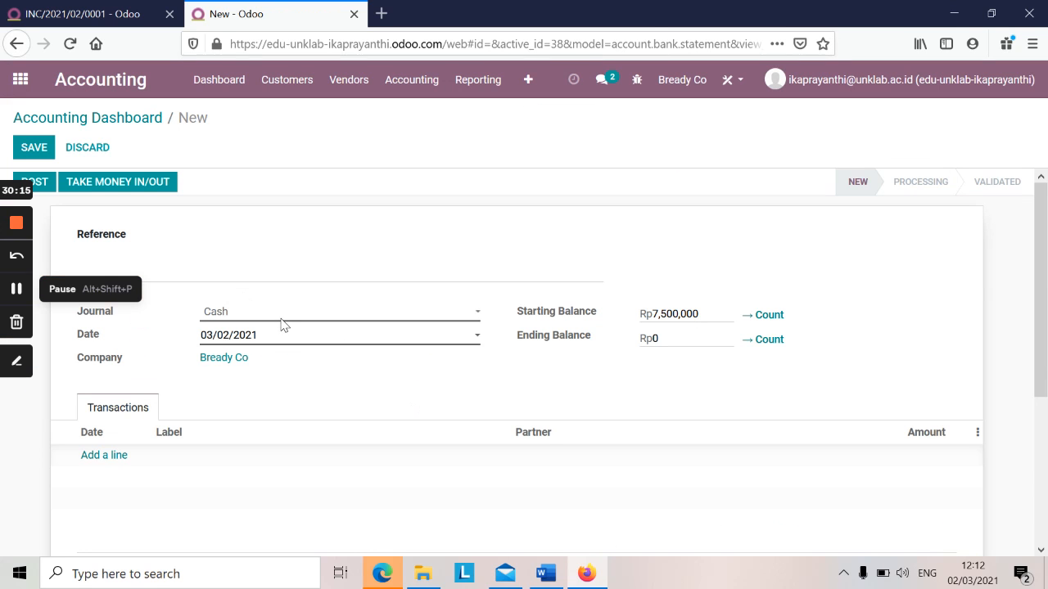
Keep Cash as the statement's journal and set the statement date to 02/02/2021.
click(467, 319)
click(465, 317)
click(467, 319)
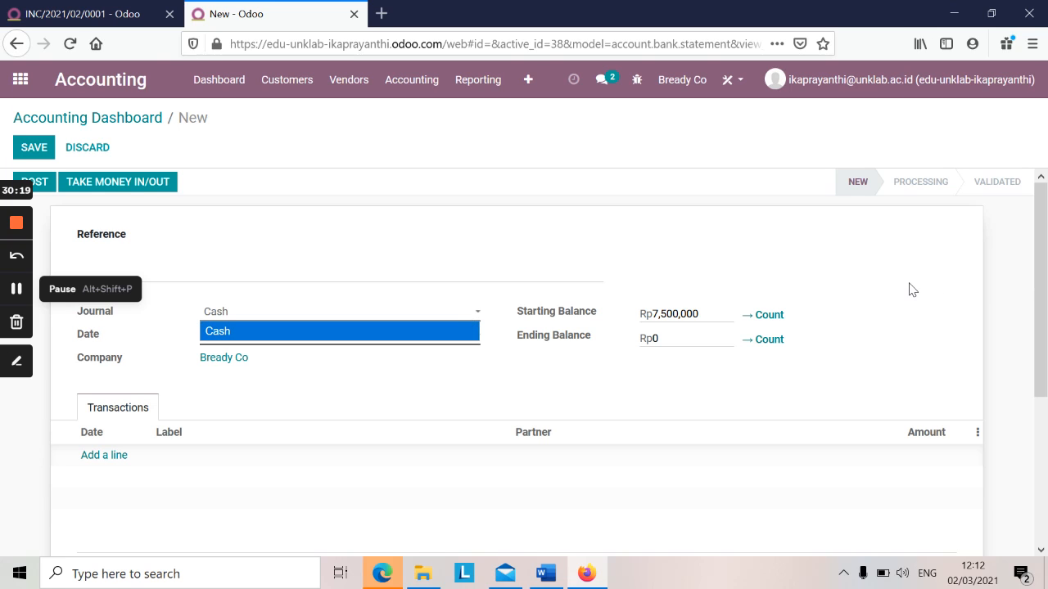
click(913, 290)
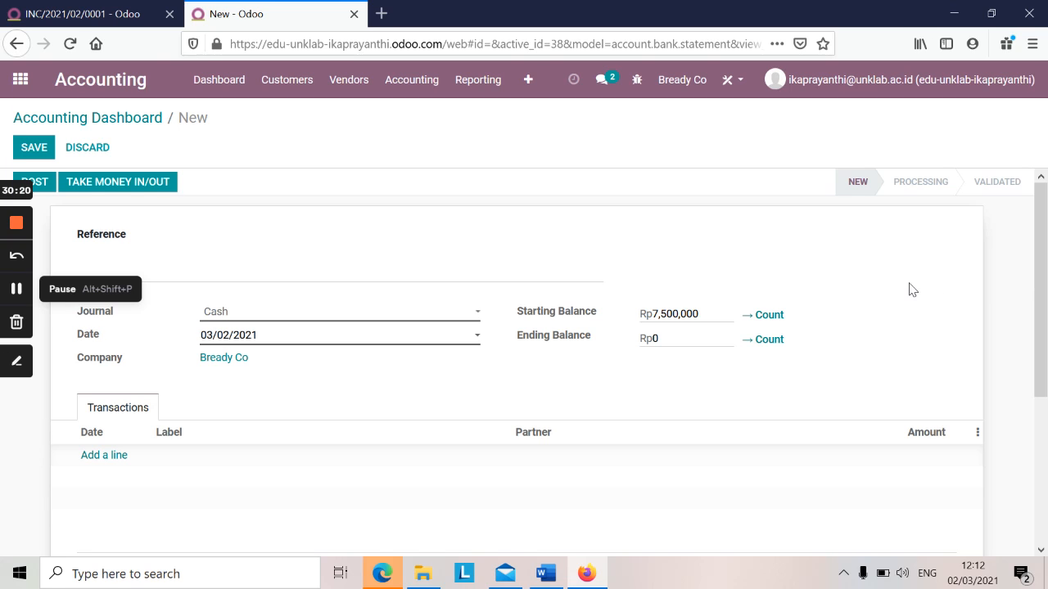
click(465, 344)
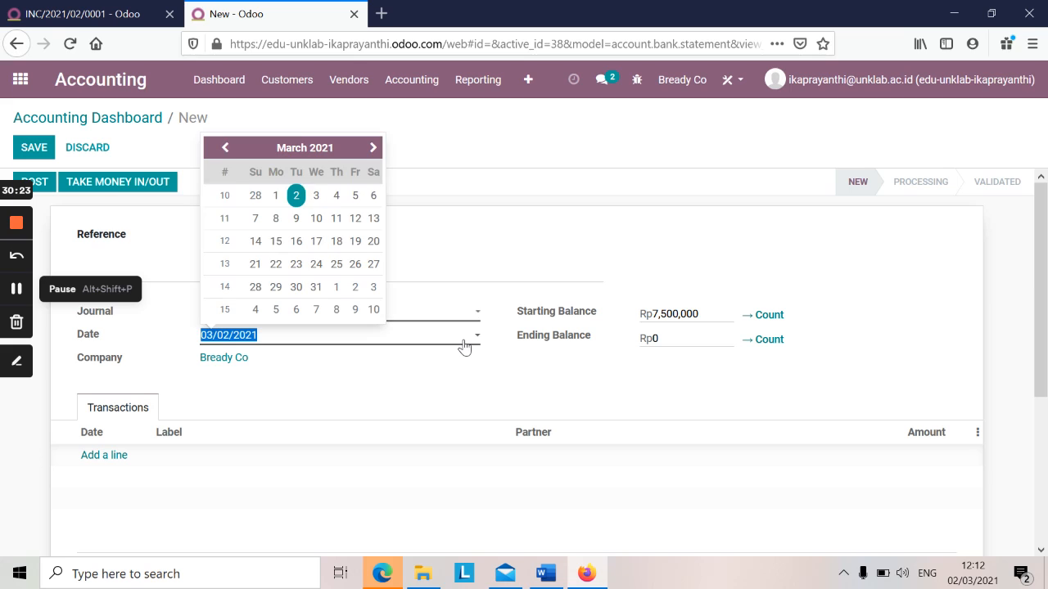
click(226, 148)
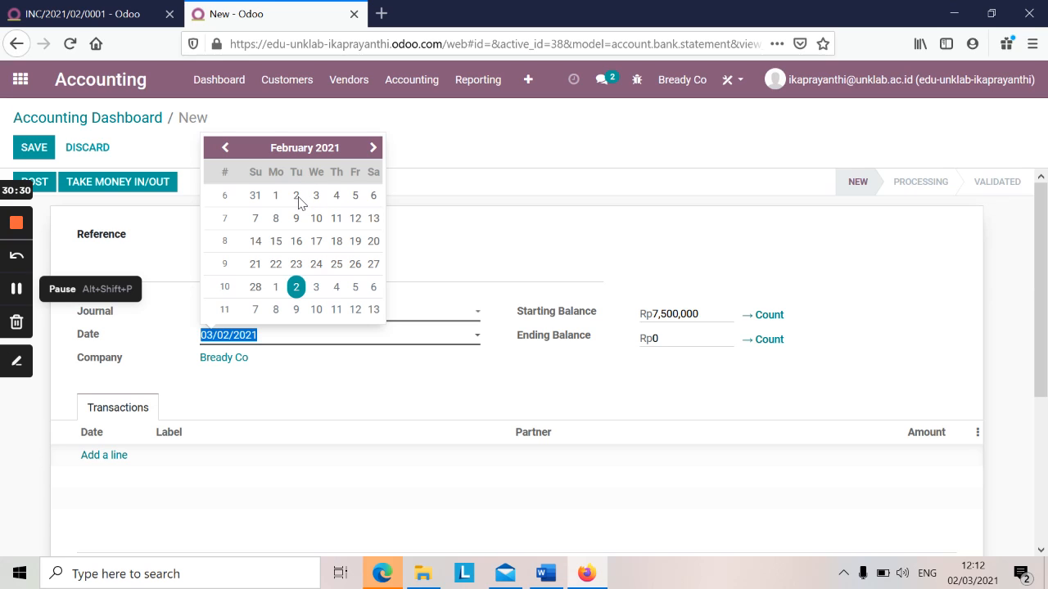
click(297, 196)
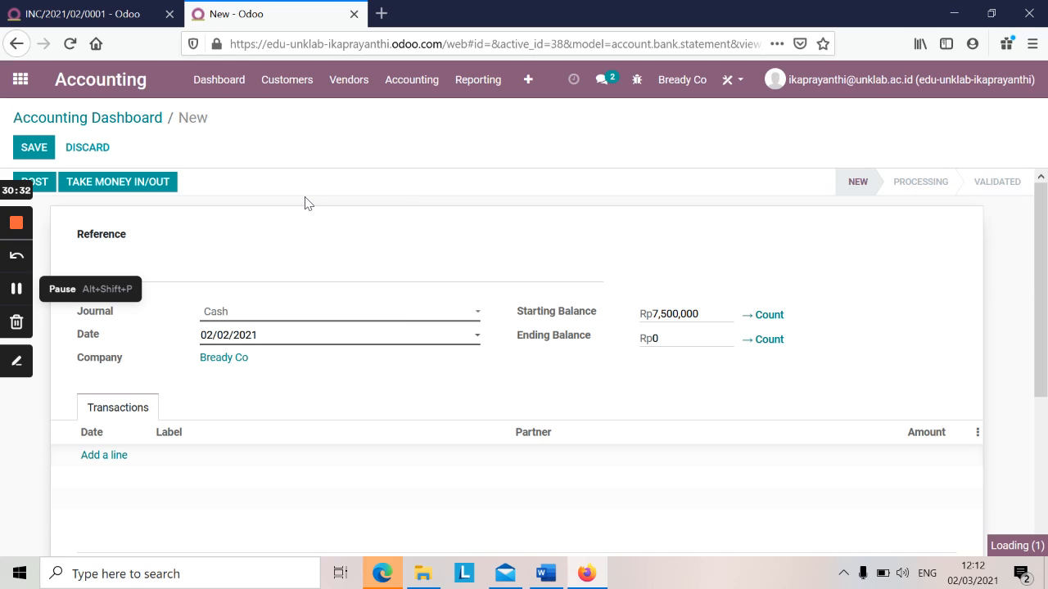
Add a transaction line labelled "Penjualan ke pelanggan tunai" with the amount 5625000 from the Word transaction list.
click(114, 460)
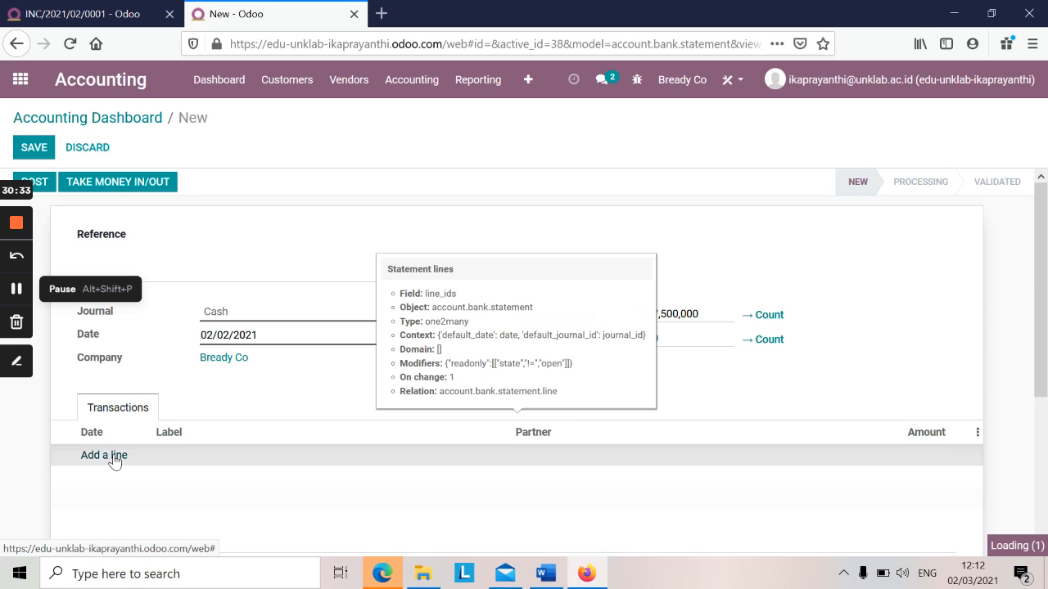
click(199, 459)
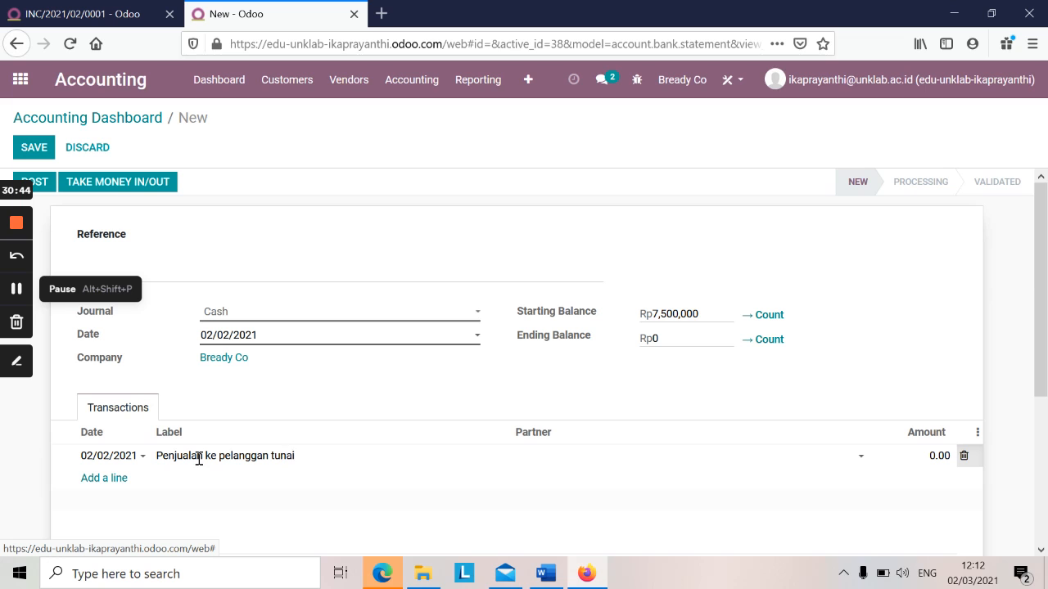
click(938, 456)
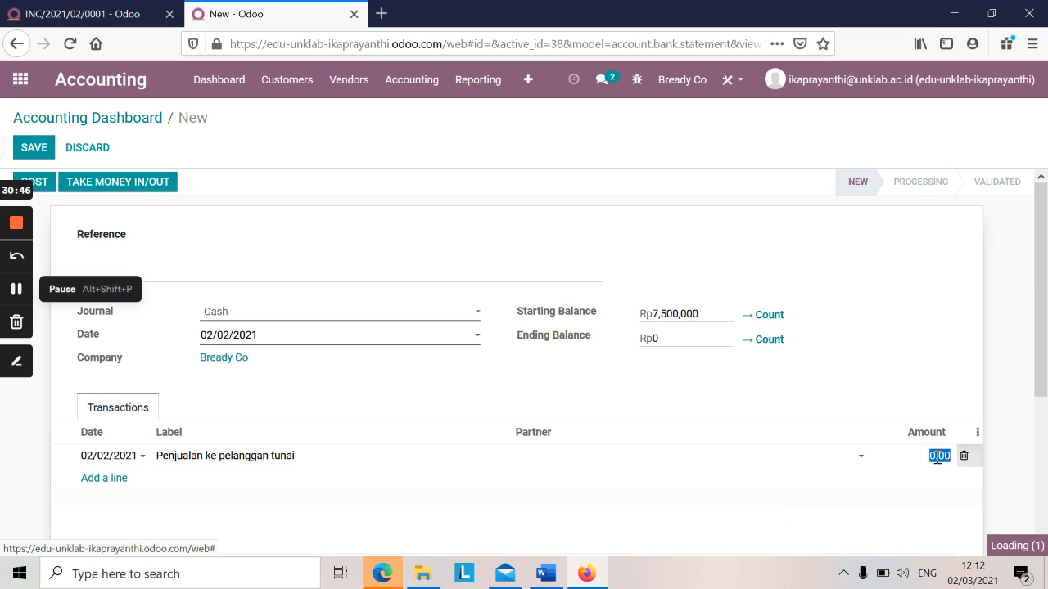
key(alt+Tab)
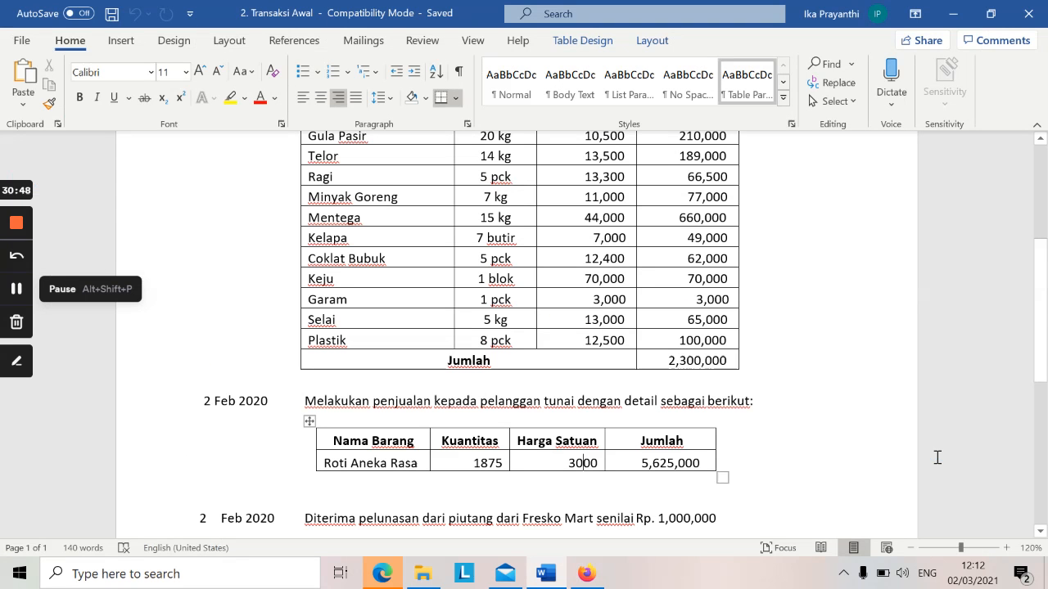
key(alt+Tab)
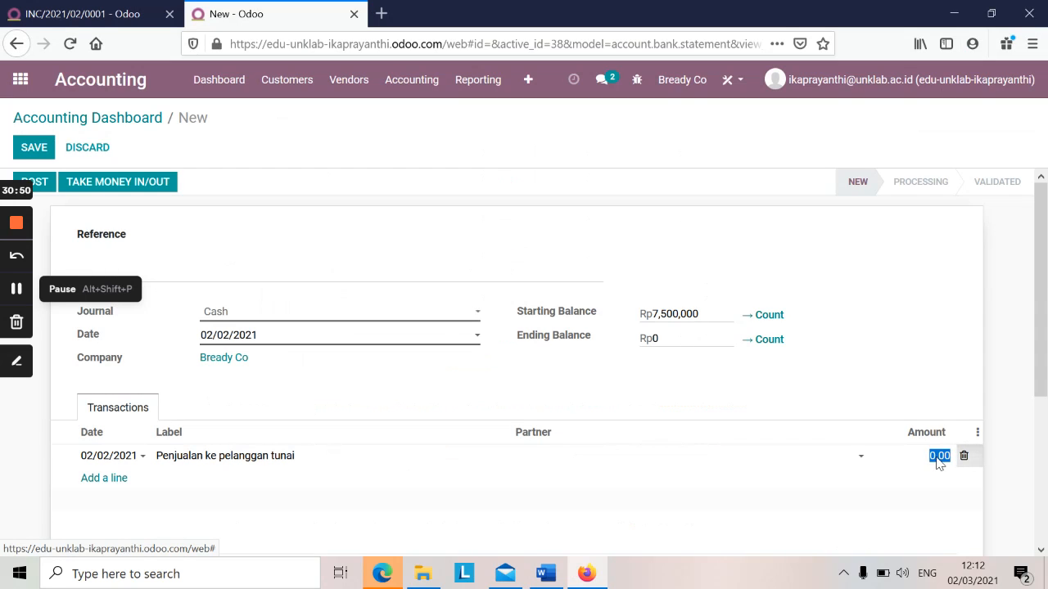
text(5625000)
drag(1044, 338, 1045, 397)
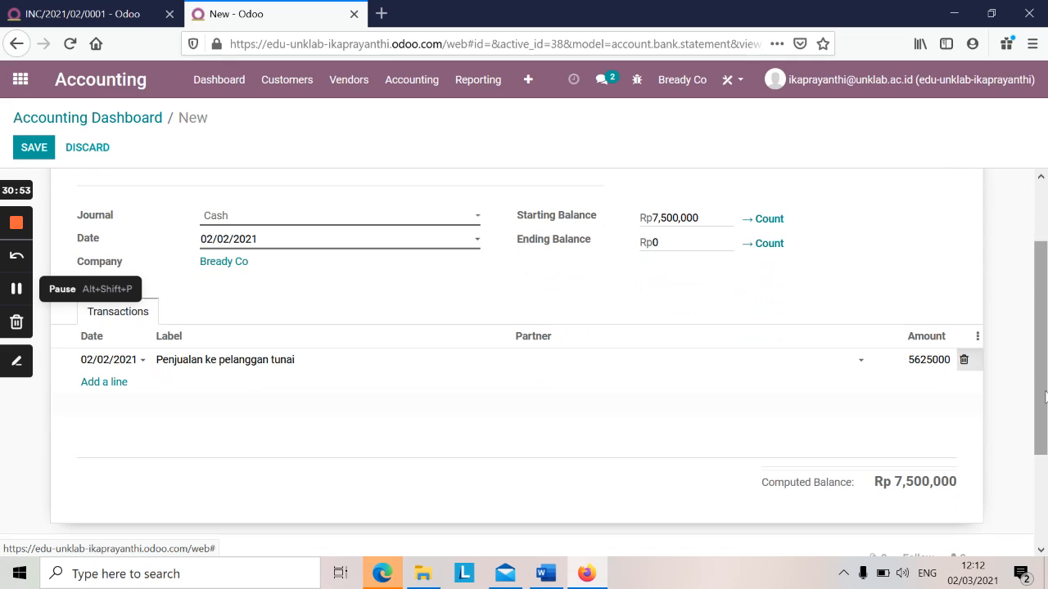
click(1000, 416)
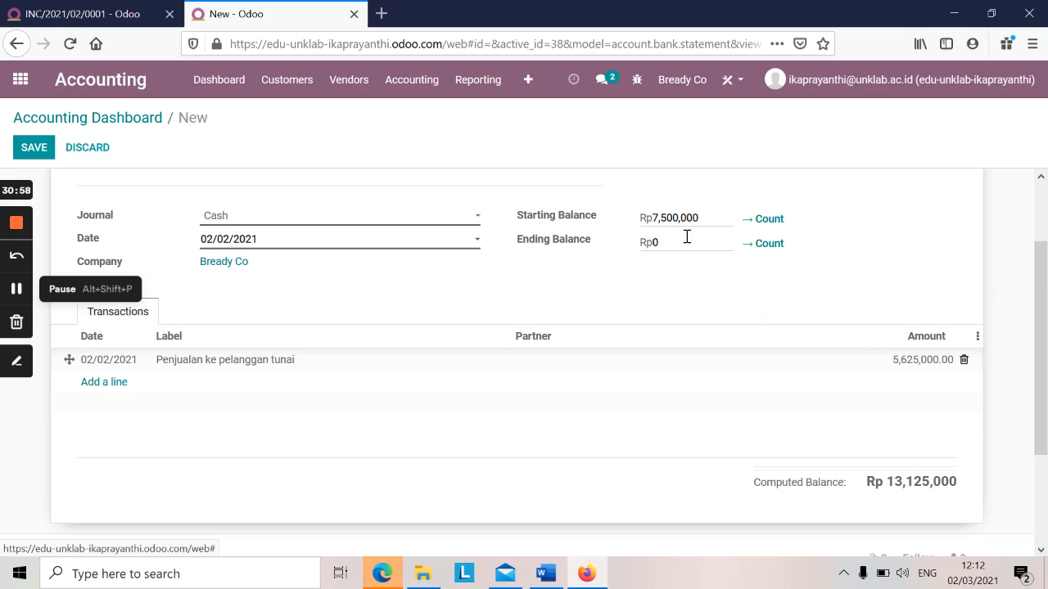
Set the cash statement's ending balance to 13125000 and post the statement.
click(656, 243)
scroll(1044, 302, up, 2)
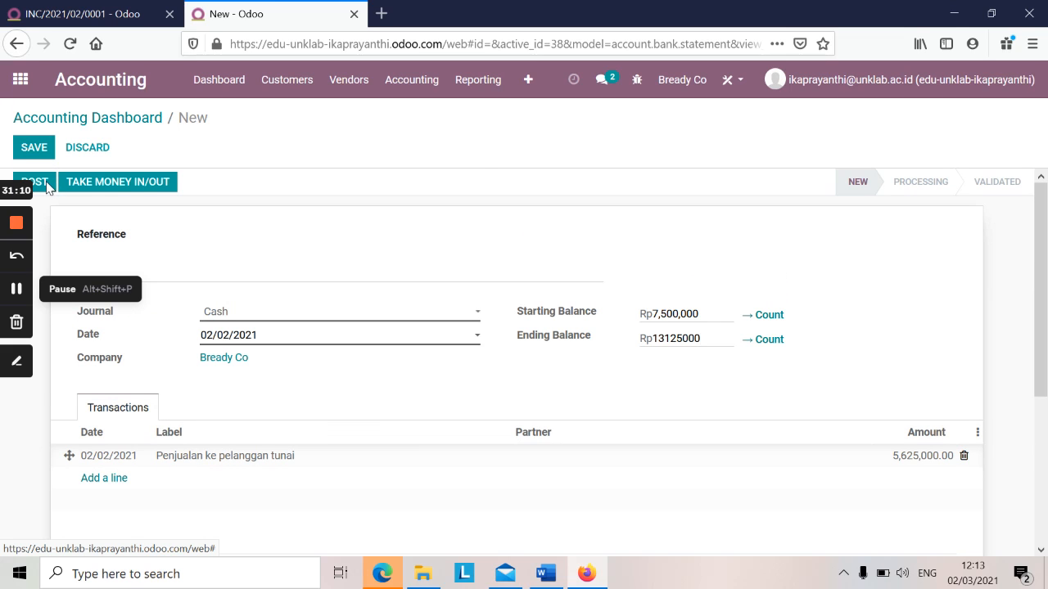
click(991, 13)
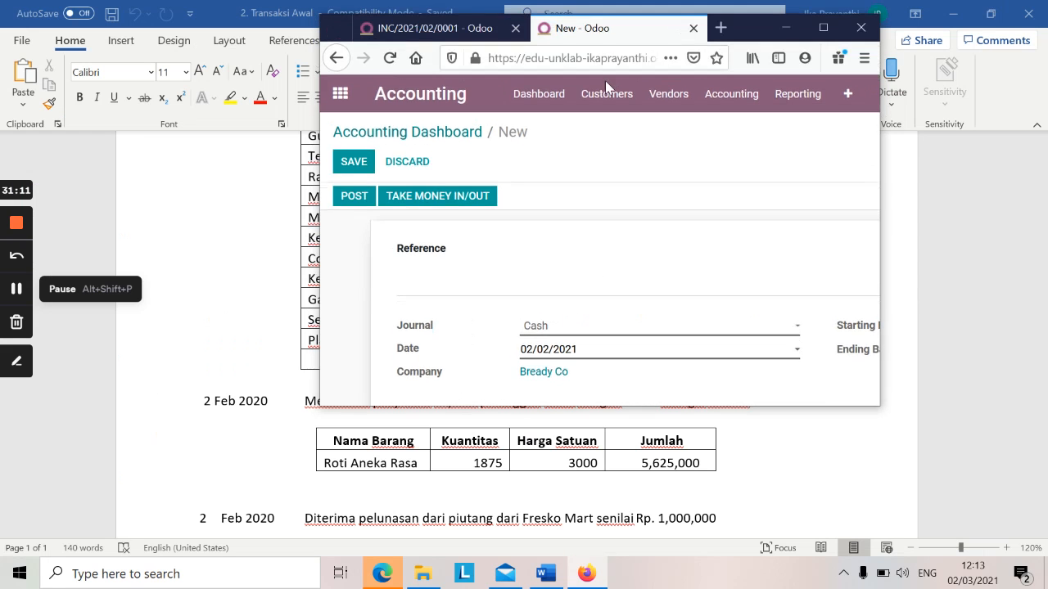
click(354, 212)
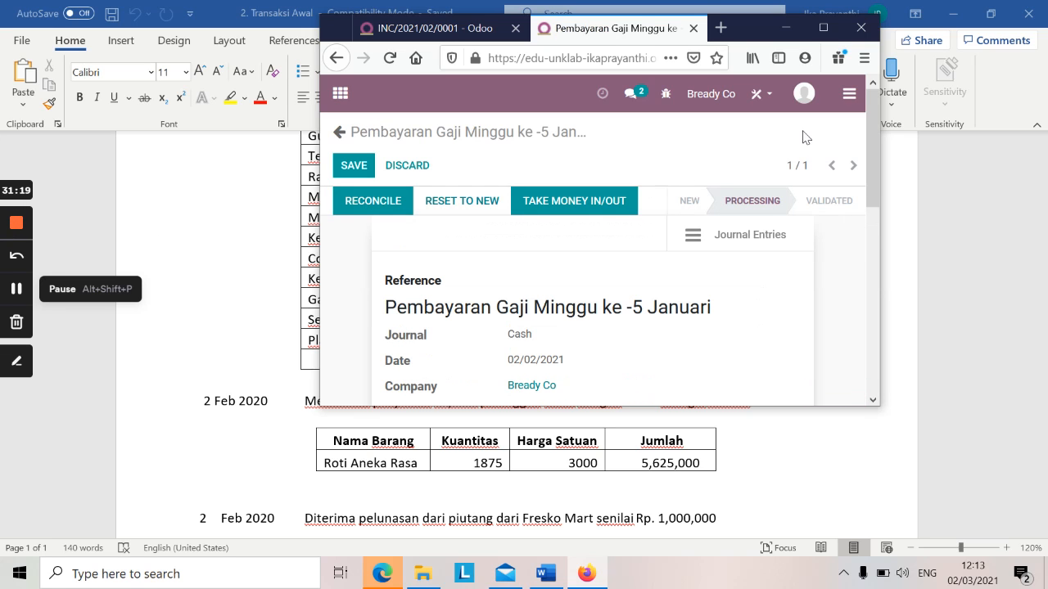
click(823, 27)
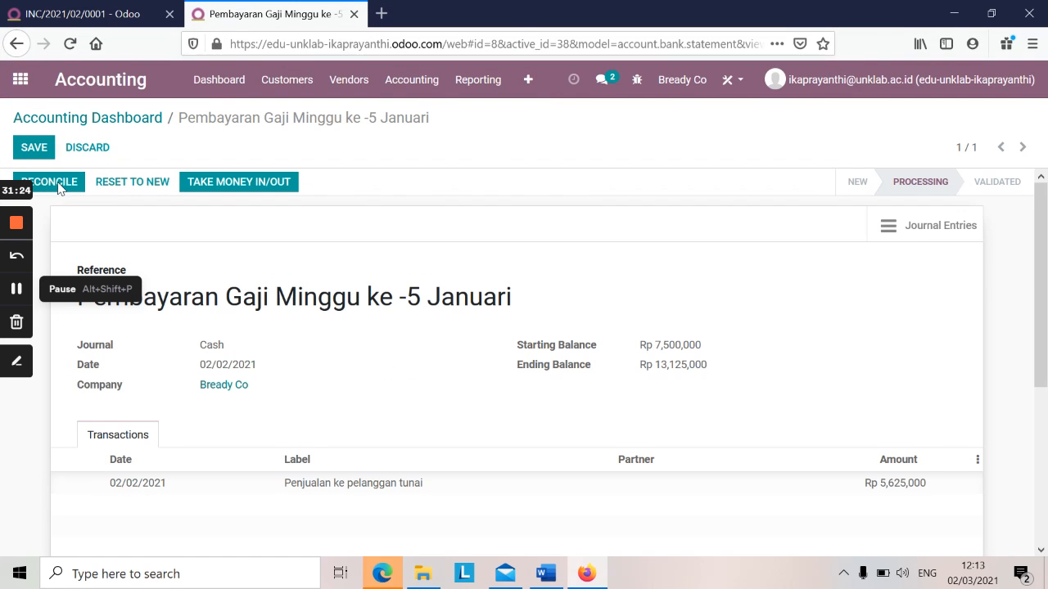
Reconcile the cash receipt with Pelanggan Tunai's invoice INC/2021/02/0001, validate the match, and return to the Accounting dashboard.
click(991, 13)
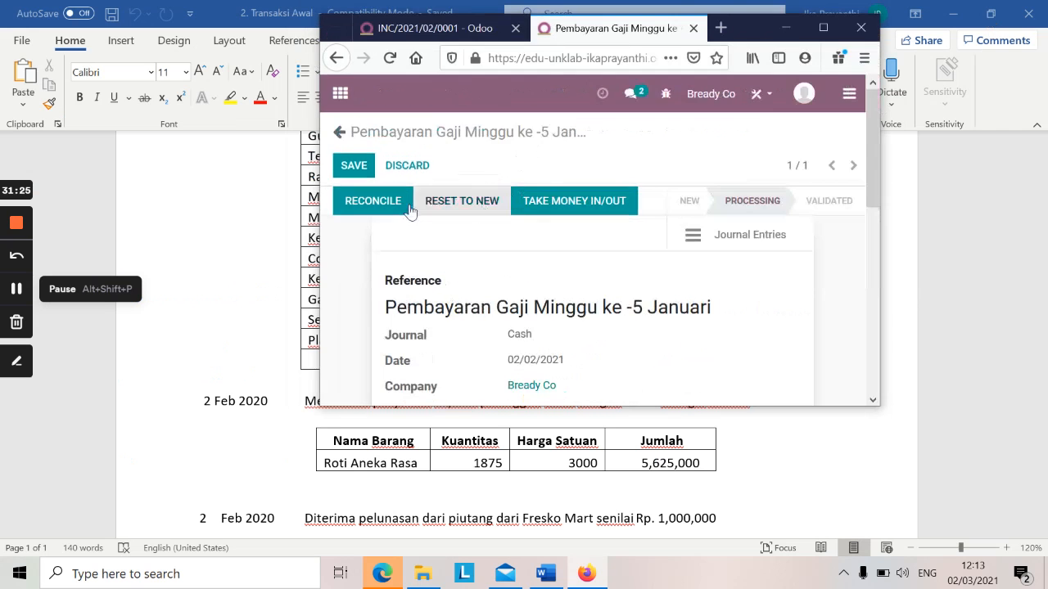
click(400, 210)
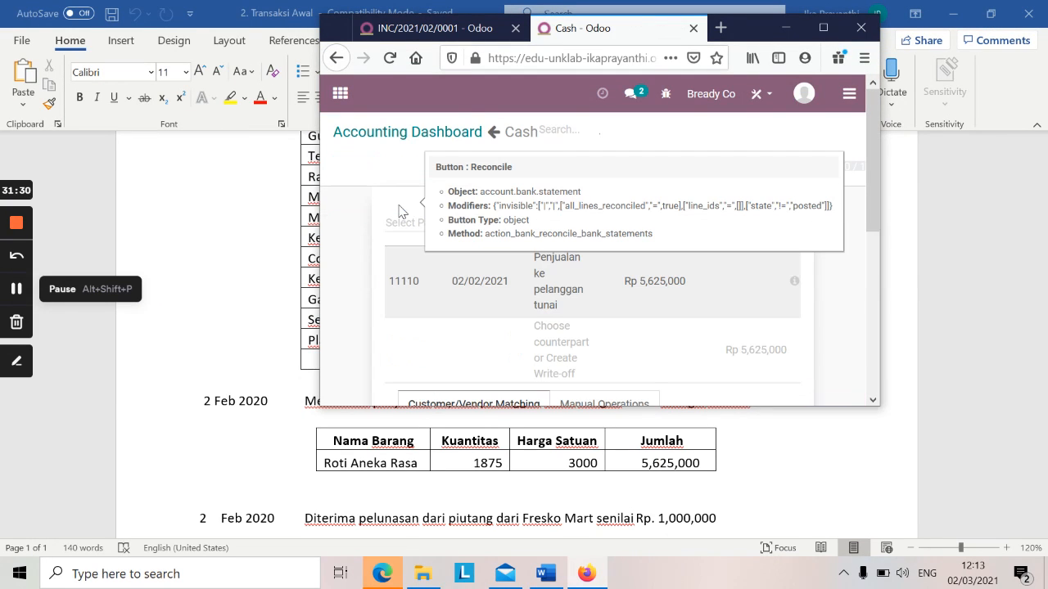
click(823, 30)
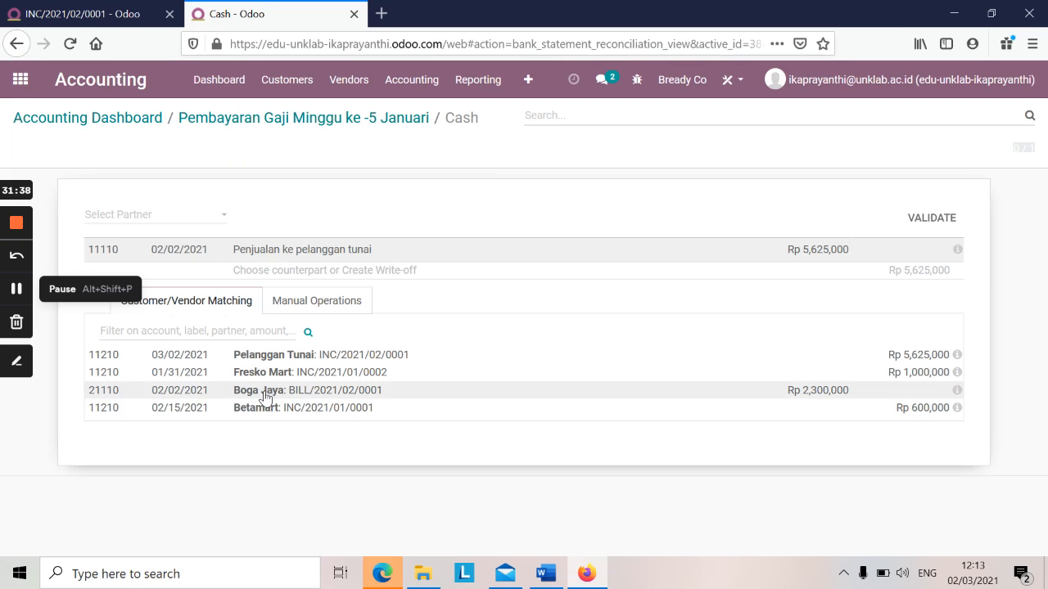
click(383, 362)
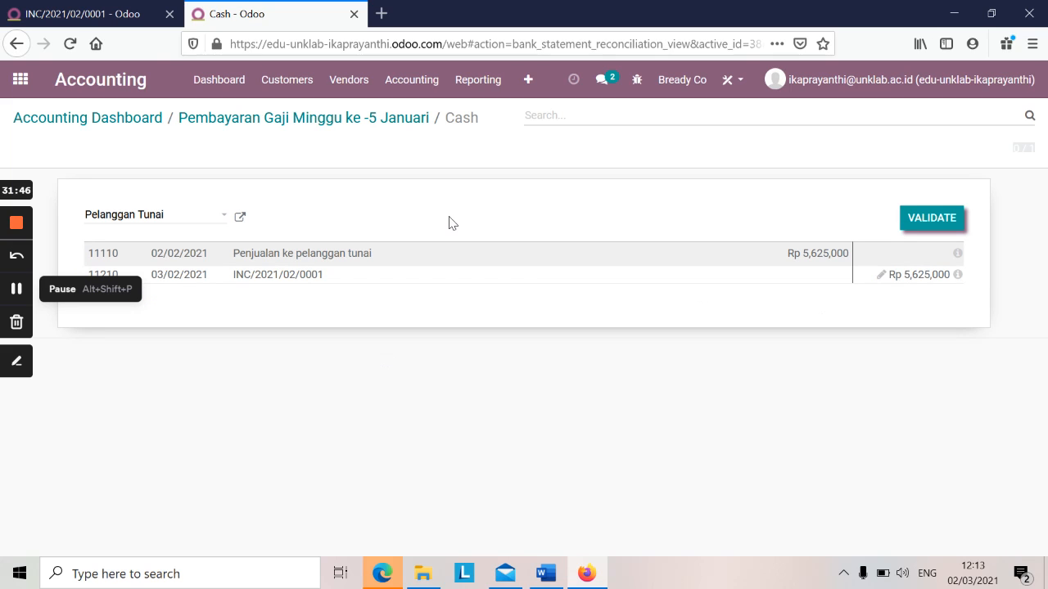
click(933, 219)
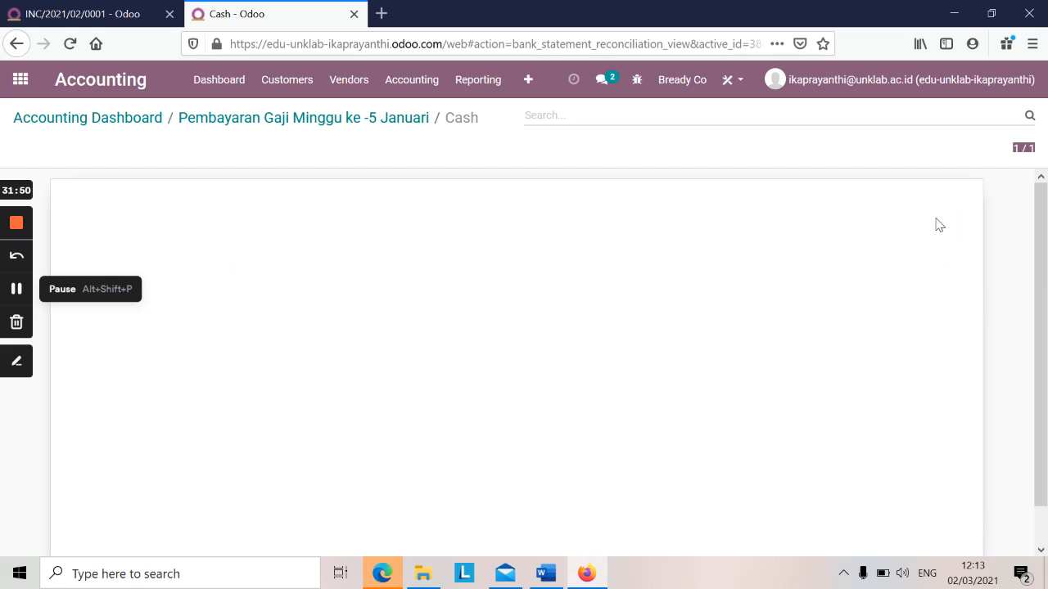
click(129, 121)
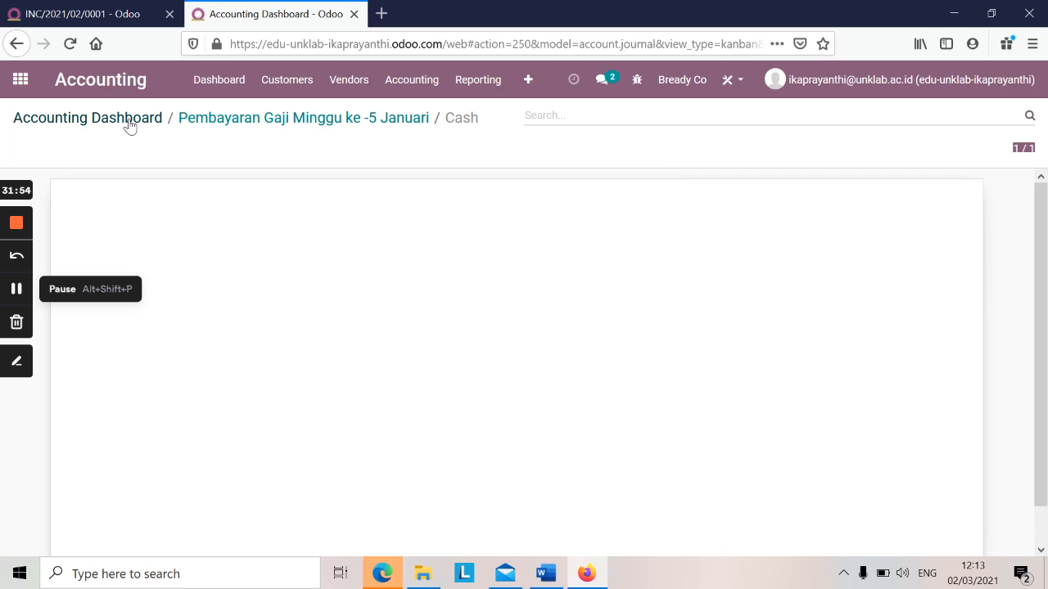